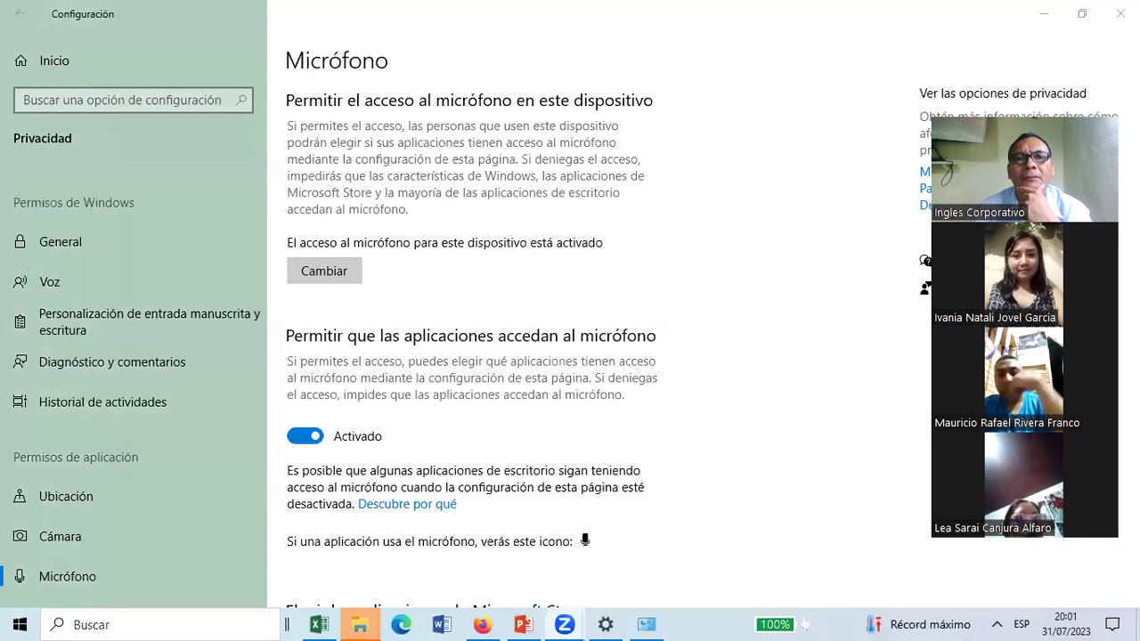
# Step: Switch from the microphone settings page to the 'REFERENCIA RELATIVAS Y ABSOLUTAS' PowerPoint deck
pyautogui.hotkey('alt', 'Tab')
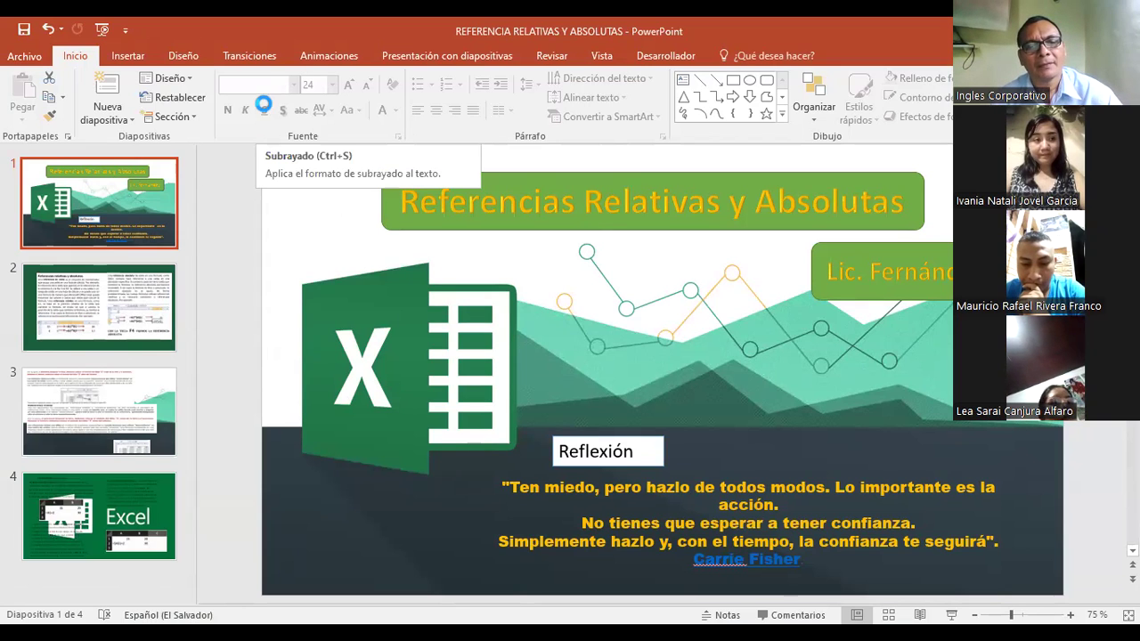
# Step: Start the slide show full screen from the title slide with F5
pyautogui.press('F5')
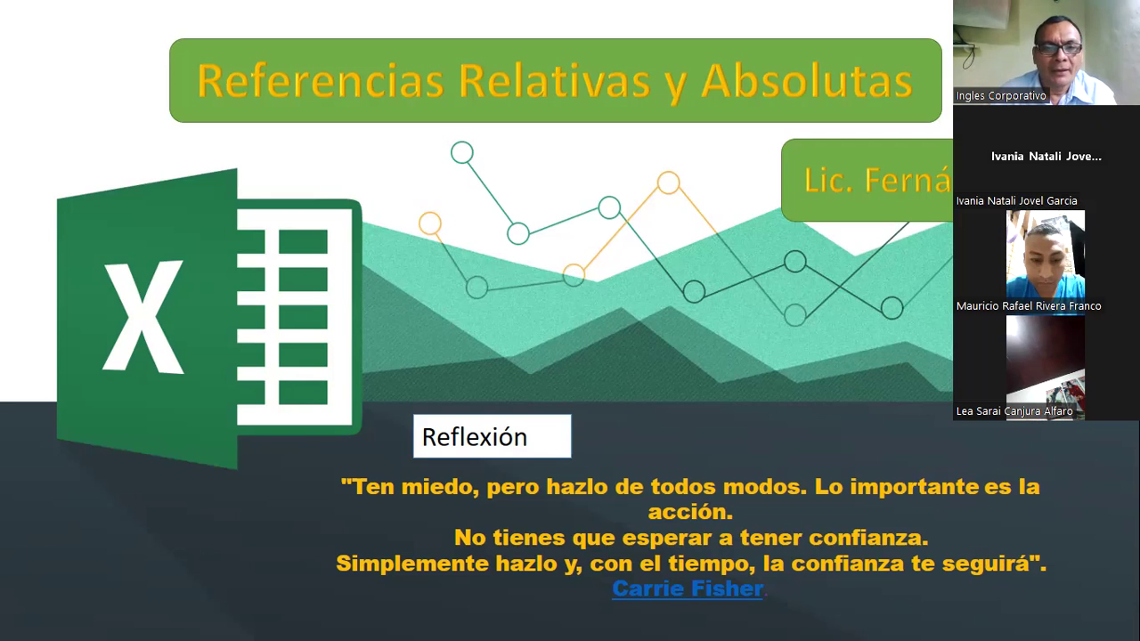
# Step: Advance to the slide on relative and absolute references with the F4 tip
pyautogui.click(565, 267)
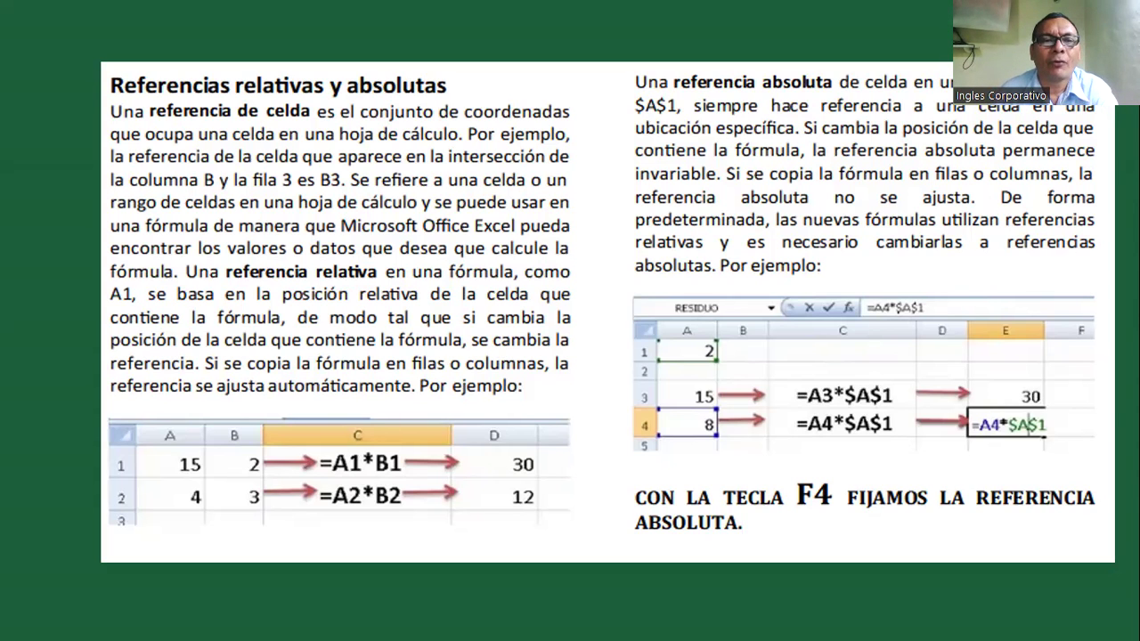
# Step: Show the mixed-reference slide, step back once, then advance to the end-of-show screen
pyautogui.click(958, 502)
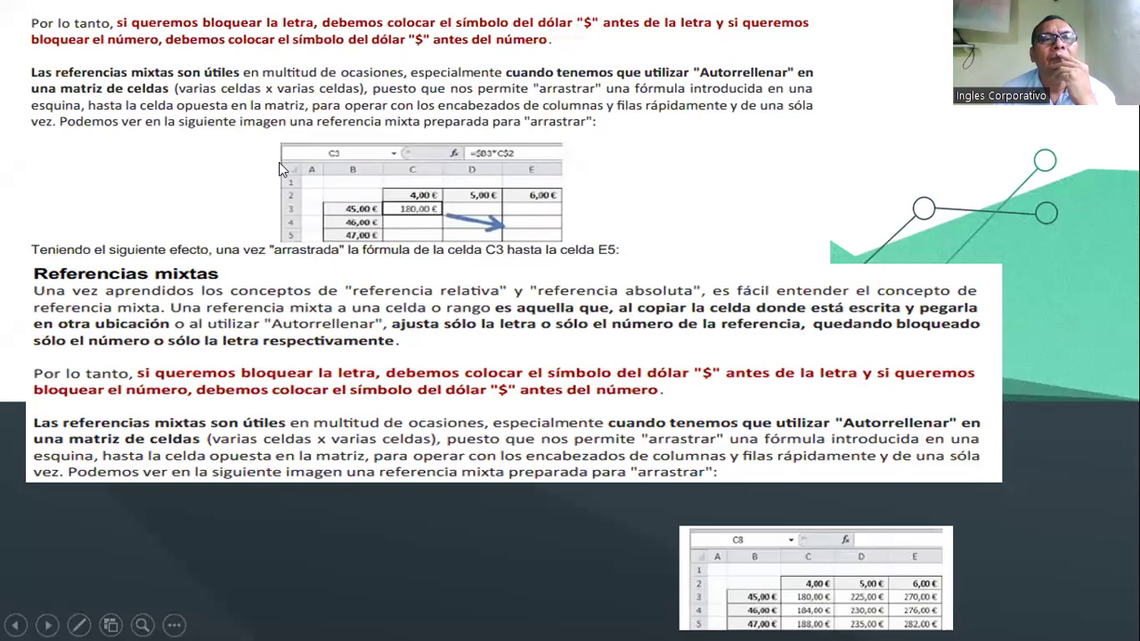
pyautogui.press('Left')
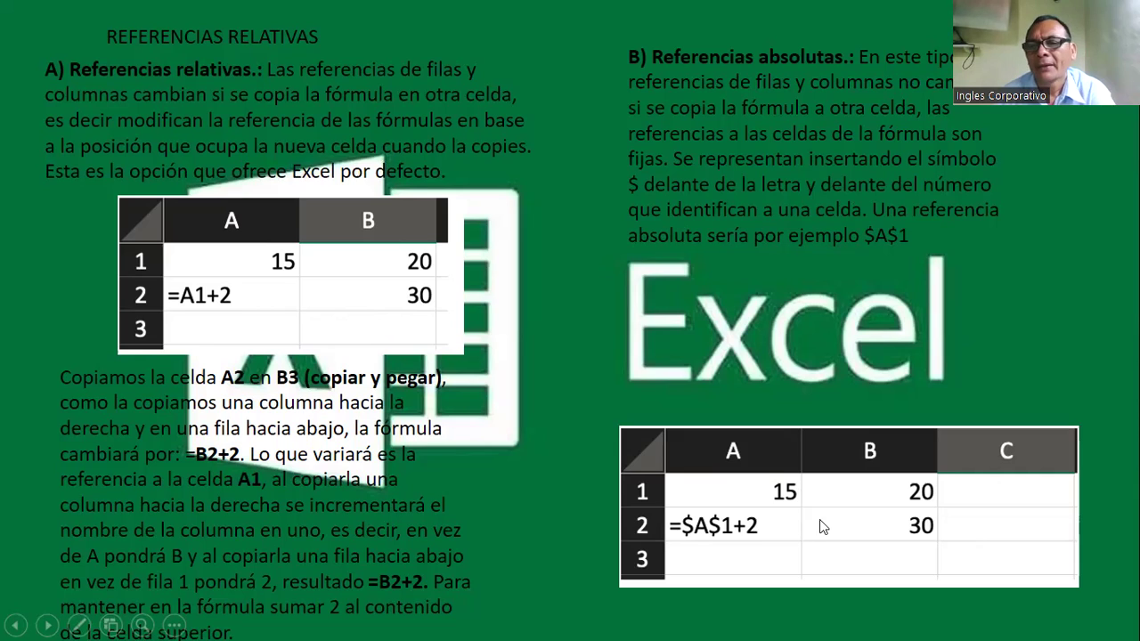
pyautogui.click(604, 369)
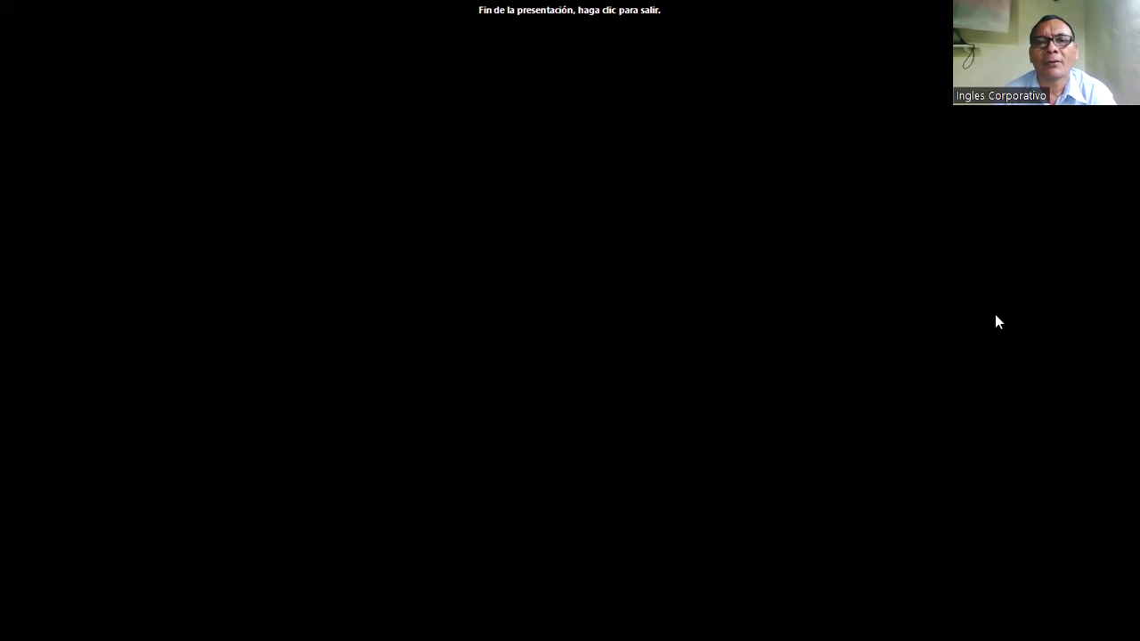
# Step: Exit the slide show and enter =C9*D9 in E9, giving Claudia $40.00
pyautogui.click(373, 381)
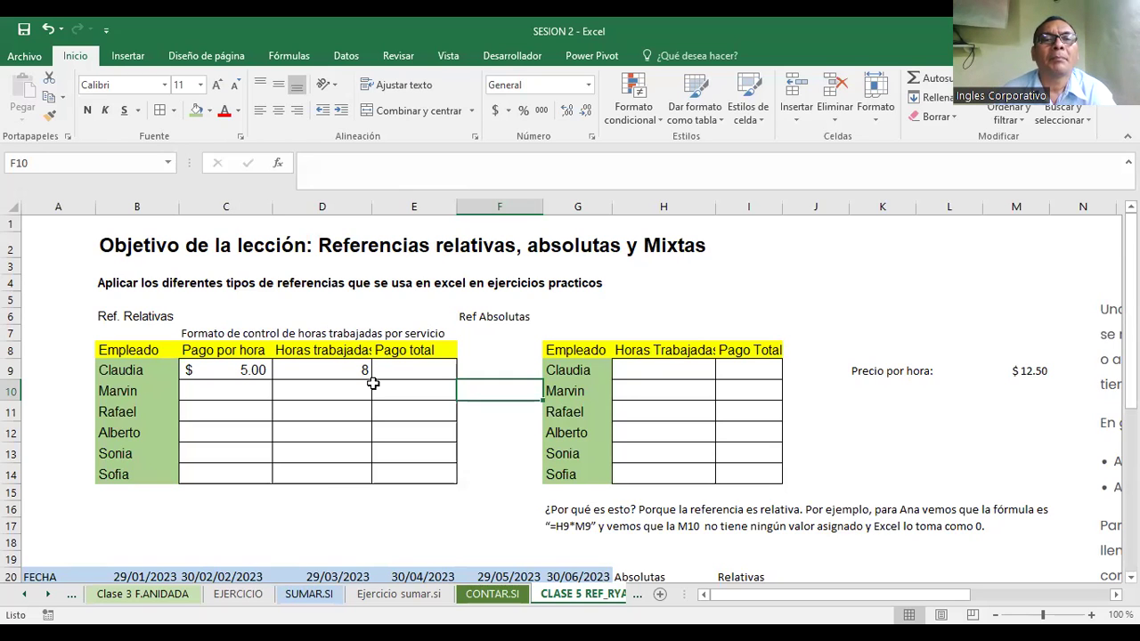
pyautogui.click(416, 374)
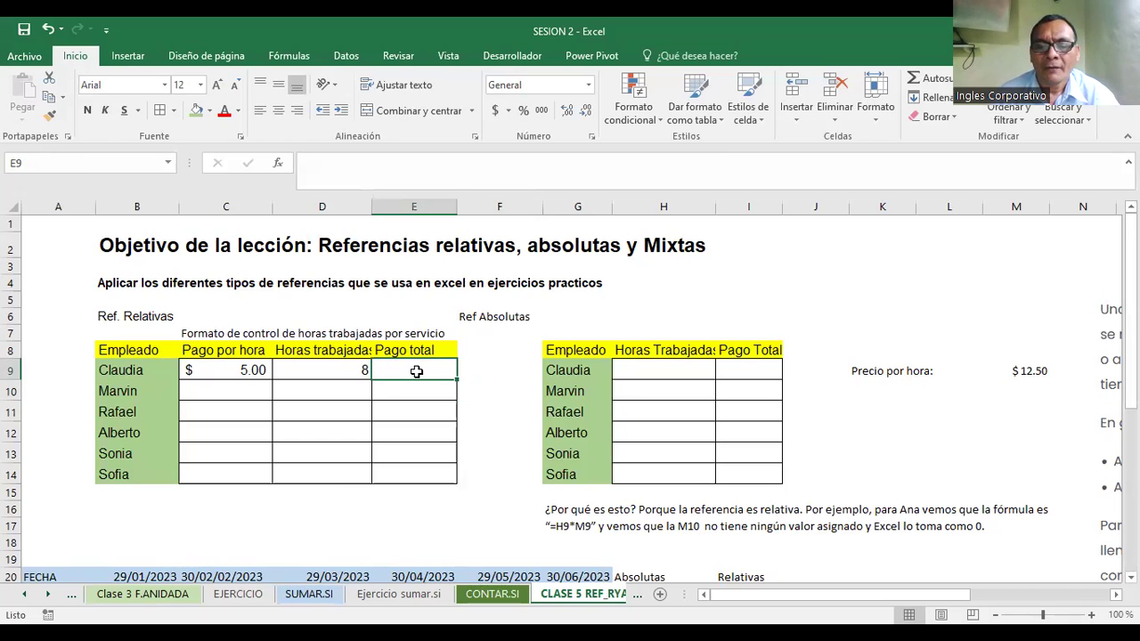
pyautogui.write('=')
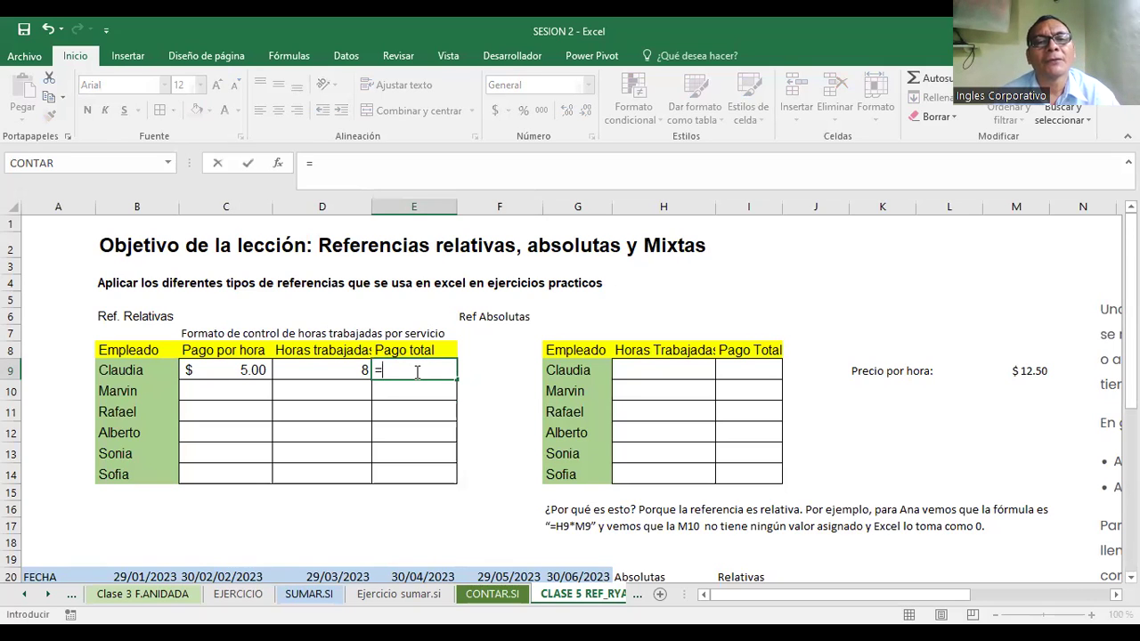
pyautogui.click(247, 369)
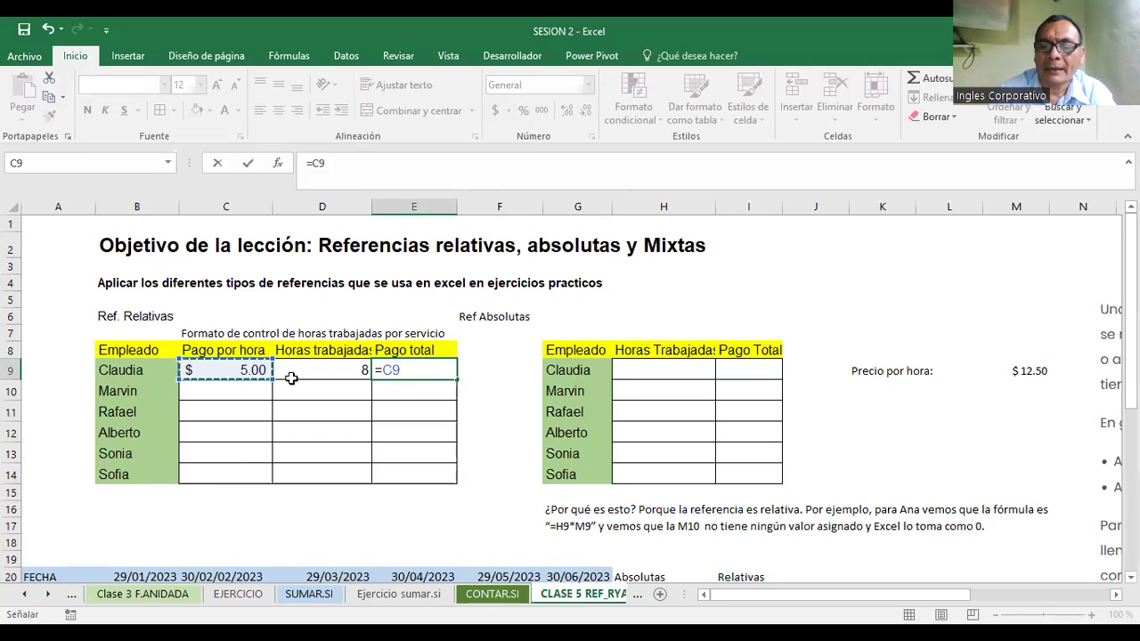
pyautogui.write('*')
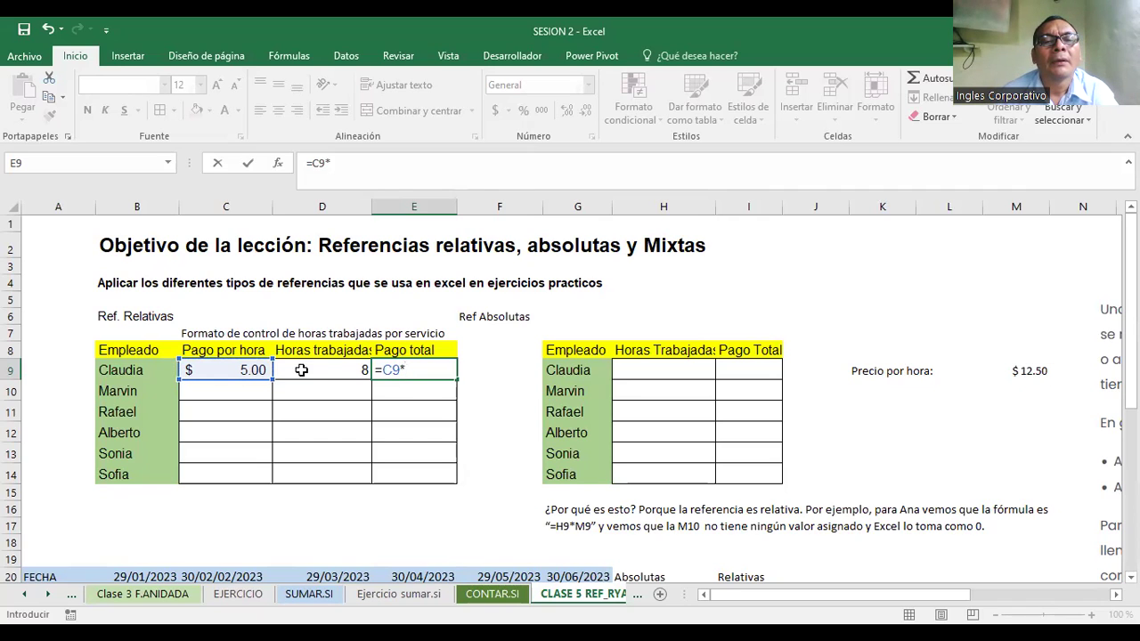
pyautogui.click(300, 370)
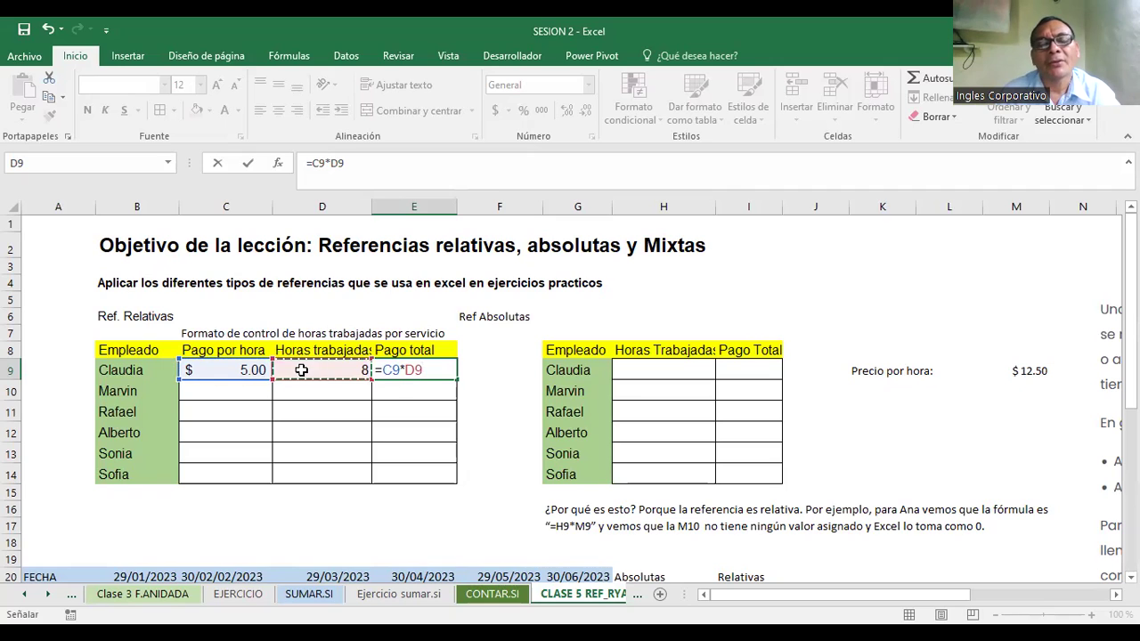
pyautogui.moveTo(358, 164); pyautogui.dragTo(294, 164)
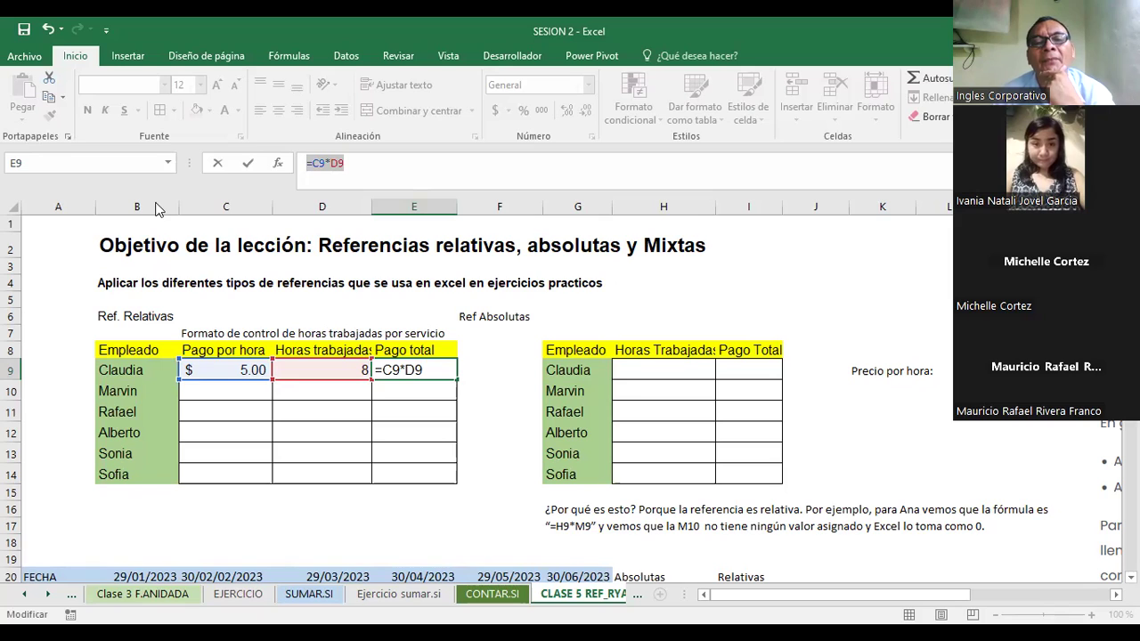
pyautogui.press('Return')
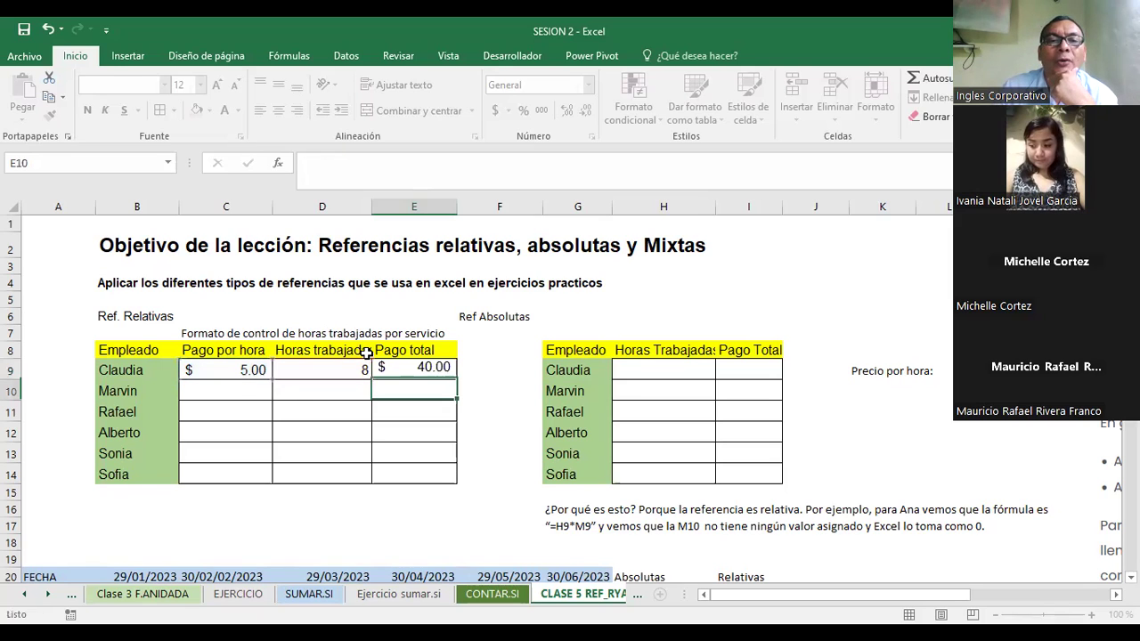
pyautogui.click(394, 364)
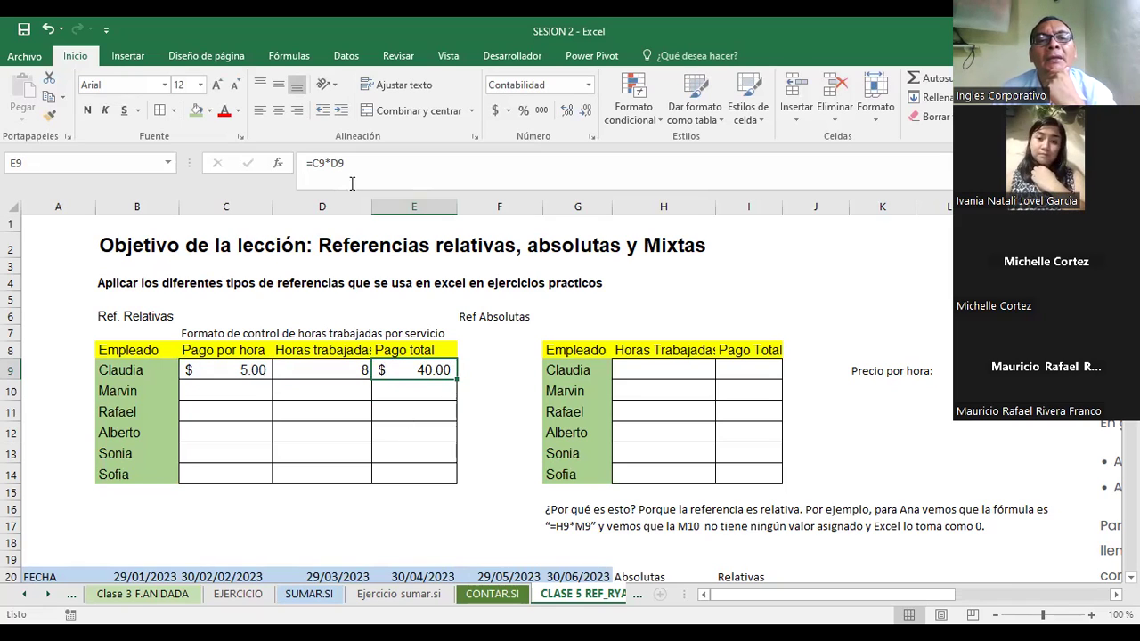
# Step: Enter hourly pay 6, 4, 5.50, 6.75 and 9 for the next five employees
pyautogui.click(239, 394)
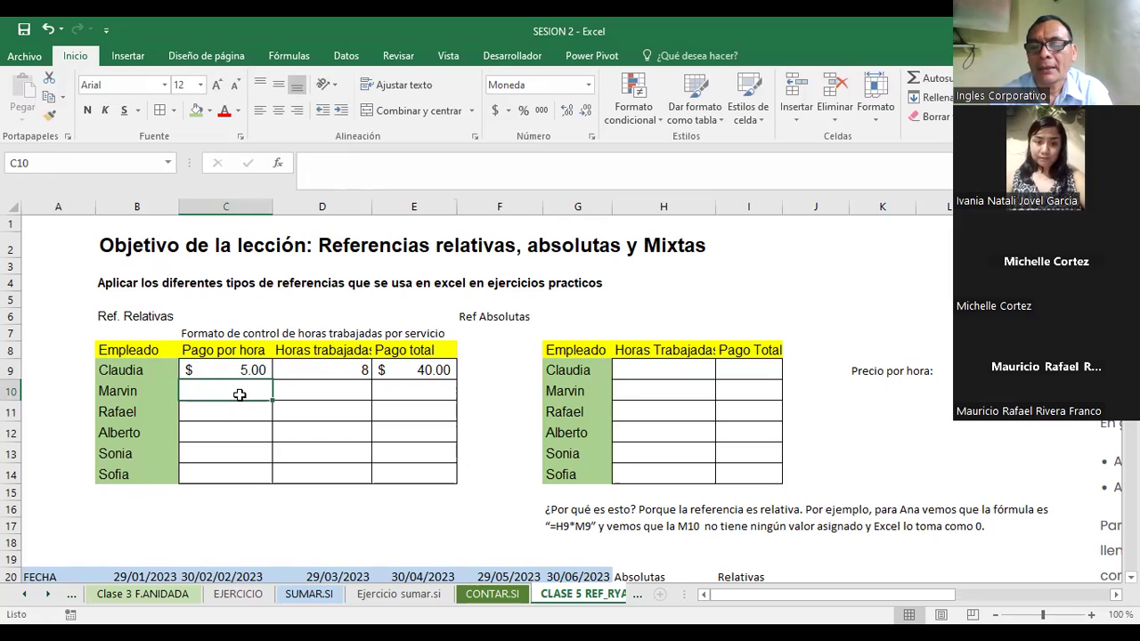
pyautogui.write('6')
pyautogui.press('Return')
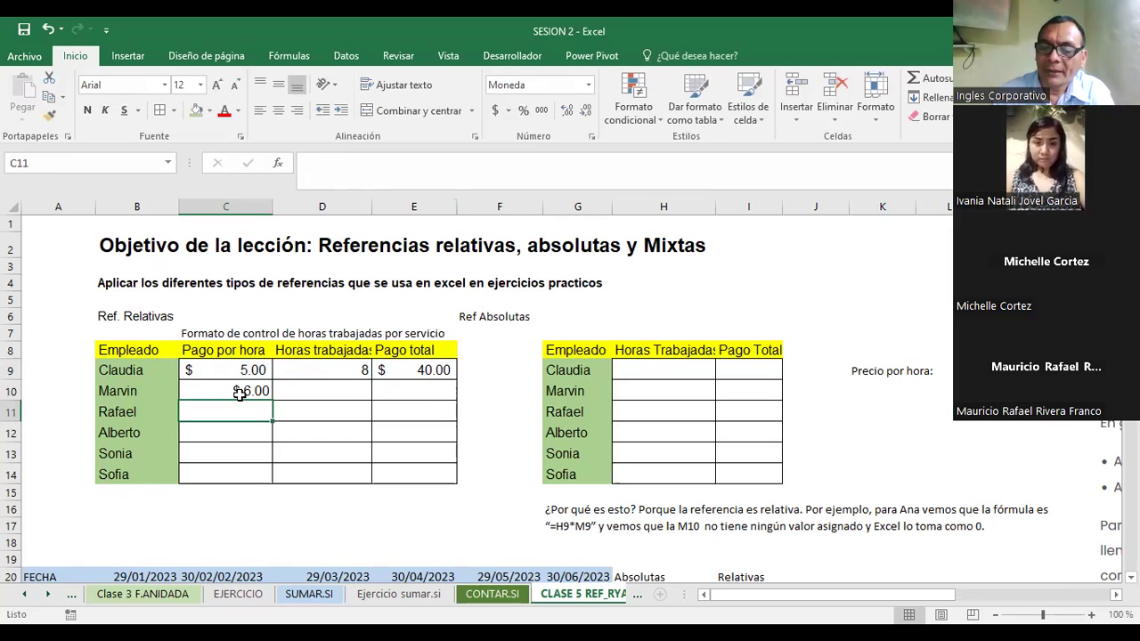
pyautogui.write('4')
pyautogui.press('Return')
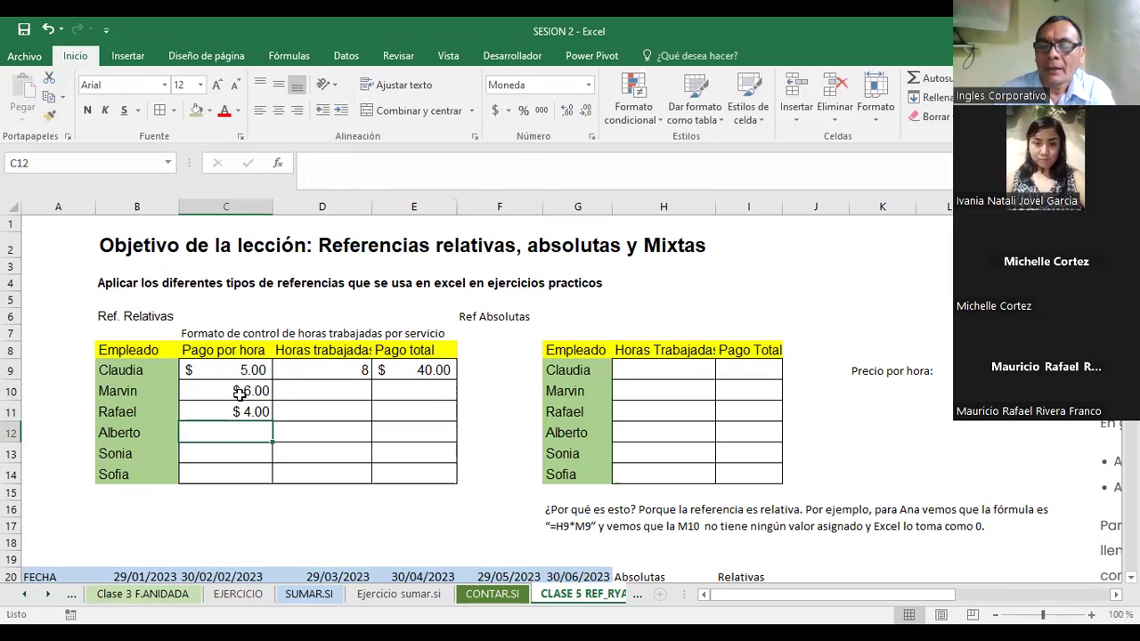
pyautogui.write('5.50')
pyautogui.press('Return')
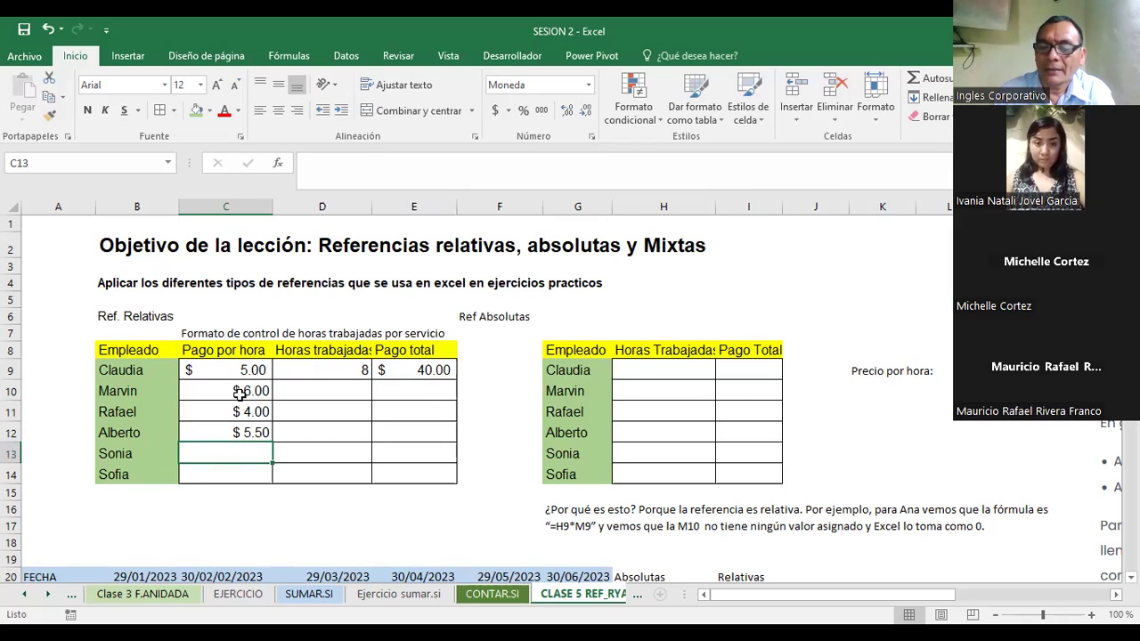
pyautogui.write('6.75')
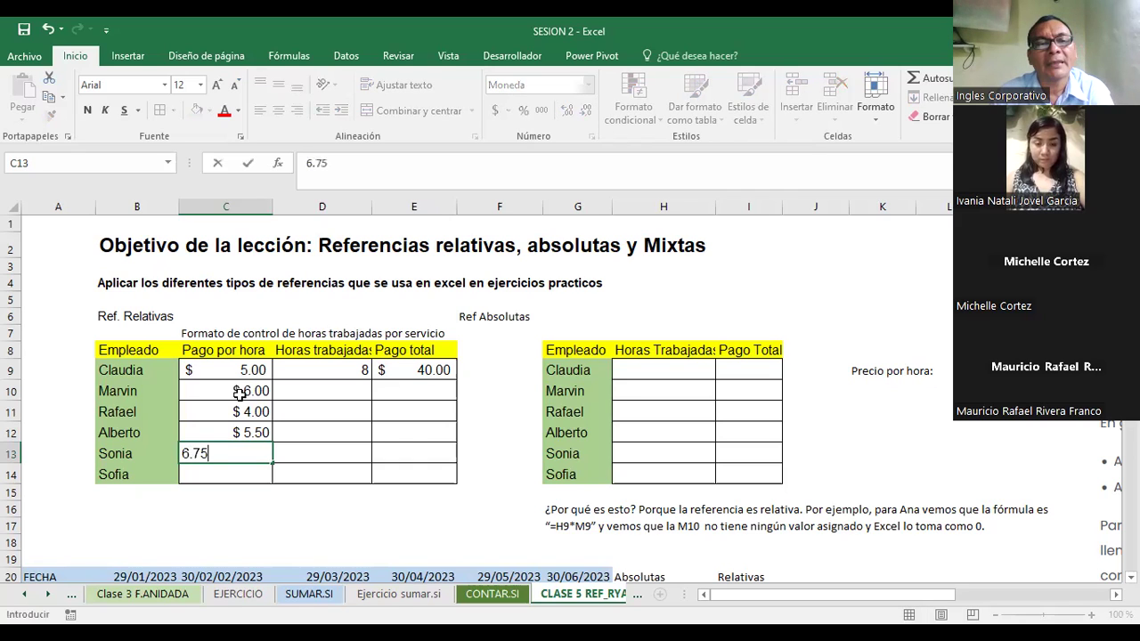
pyautogui.press('Return')
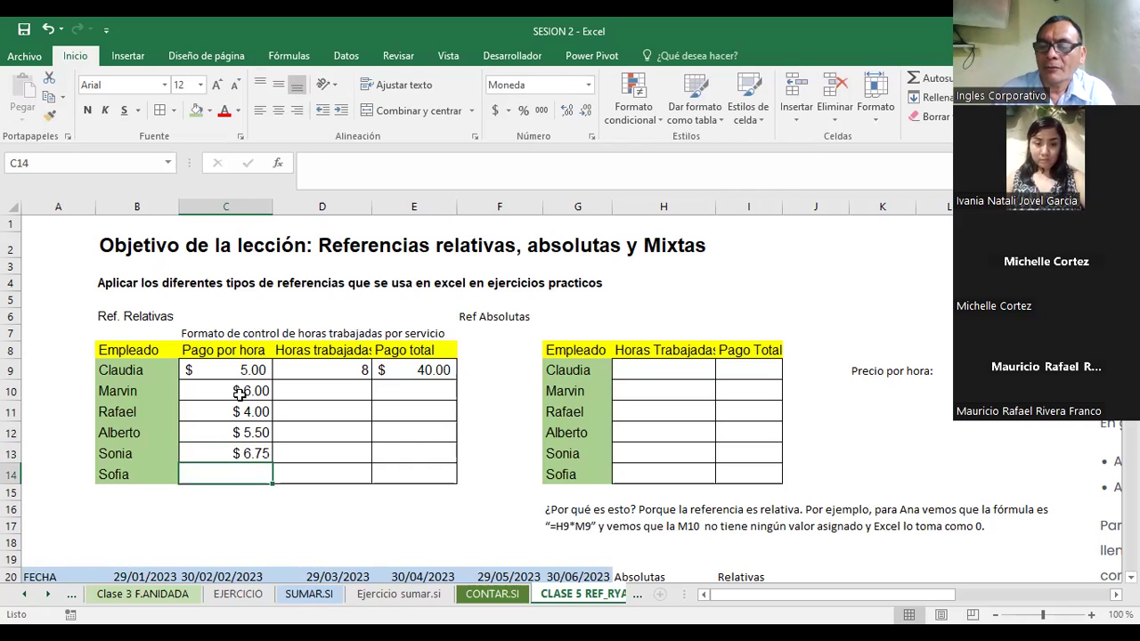
pyautogui.write('9')
pyautogui.press('Return')
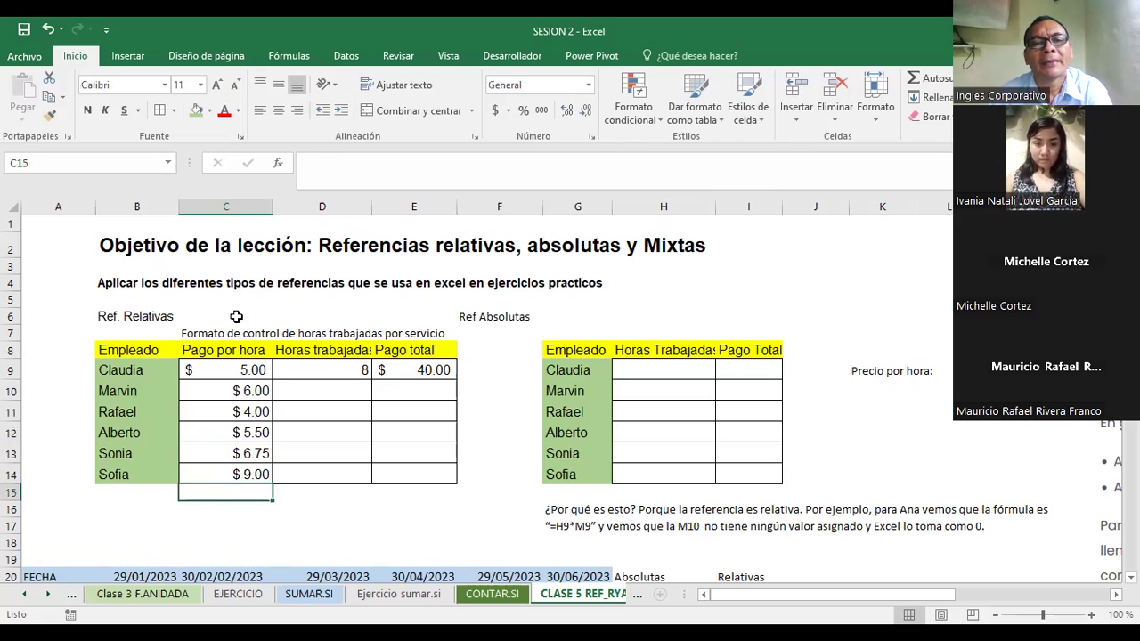
# Step: Enter hours worked 5, 8, 8, 7 and 6 into D10 through D14
pyautogui.click(317, 392)
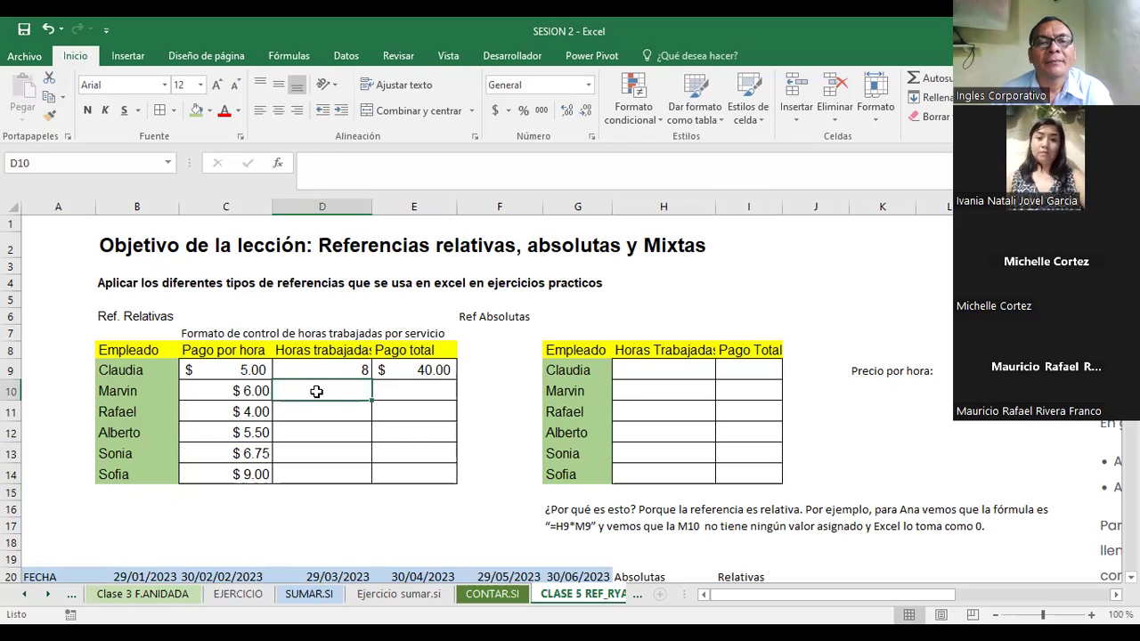
pyautogui.write('5')
pyautogui.press('Return')
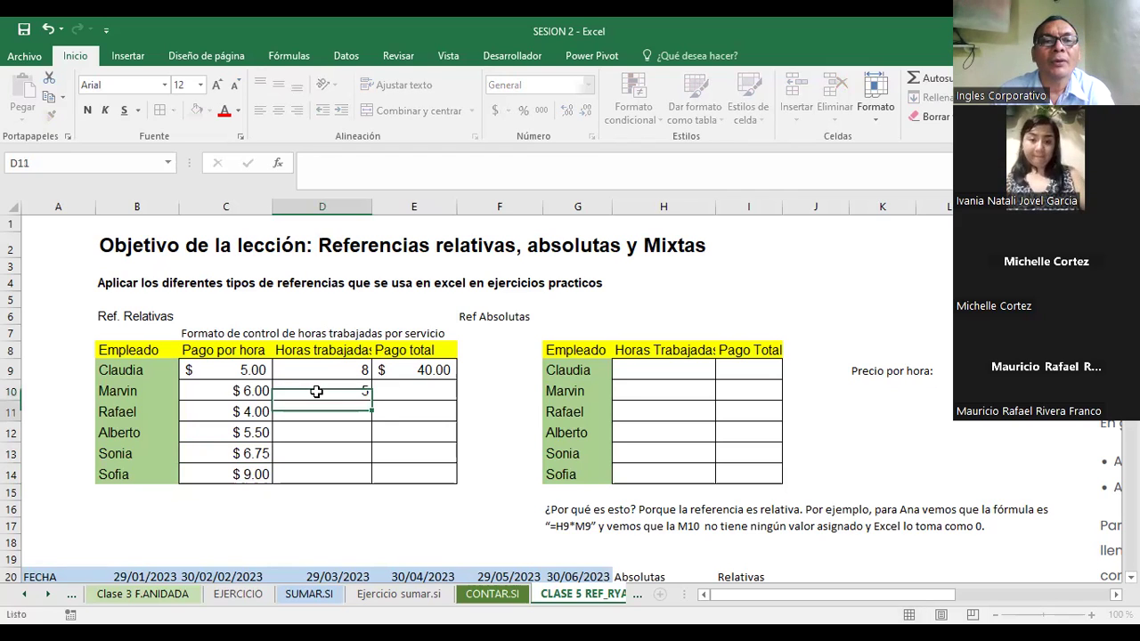
pyautogui.write('8')
pyautogui.press('Return')
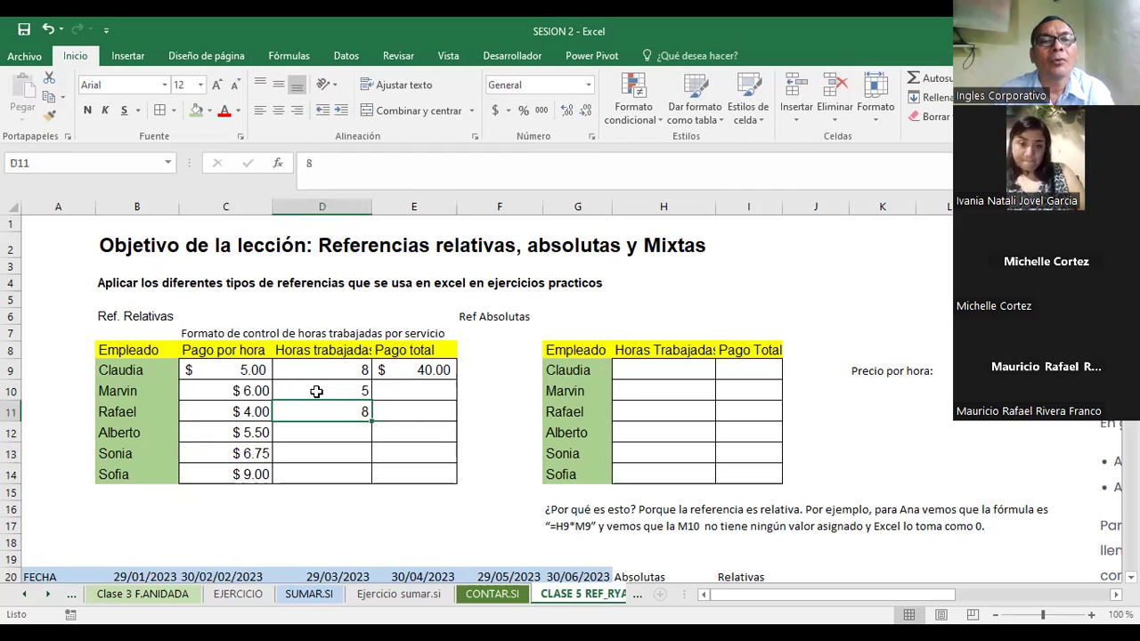
pyautogui.write('8')
pyautogui.press('Return')
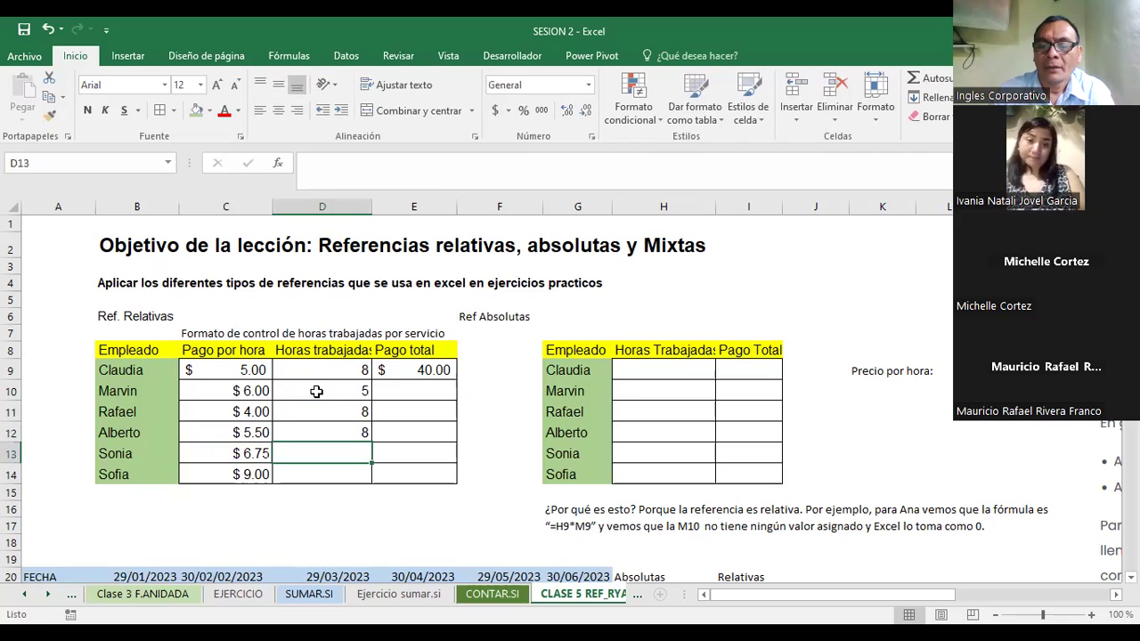
pyautogui.write('7')
pyautogui.press('Return')
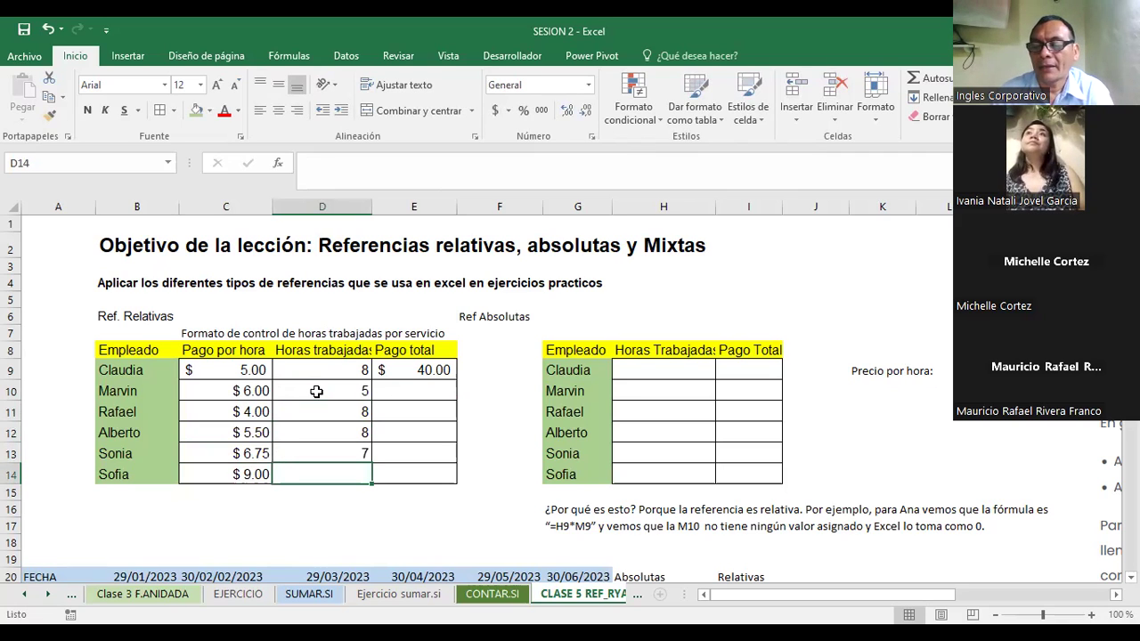
pyautogui.write('6')
pyautogui.press('Return')
pyautogui.press('Up')
pyautogui.press('Up')
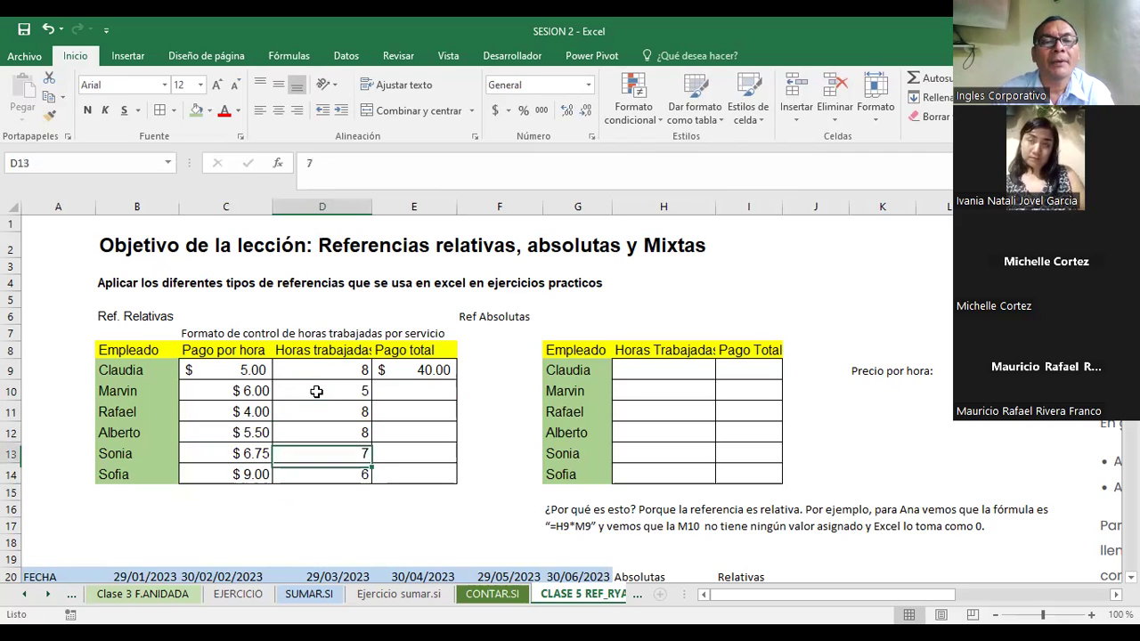
pyautogui.press('Up')
pyautogui.press('Up')
pyautogui.press('Up')
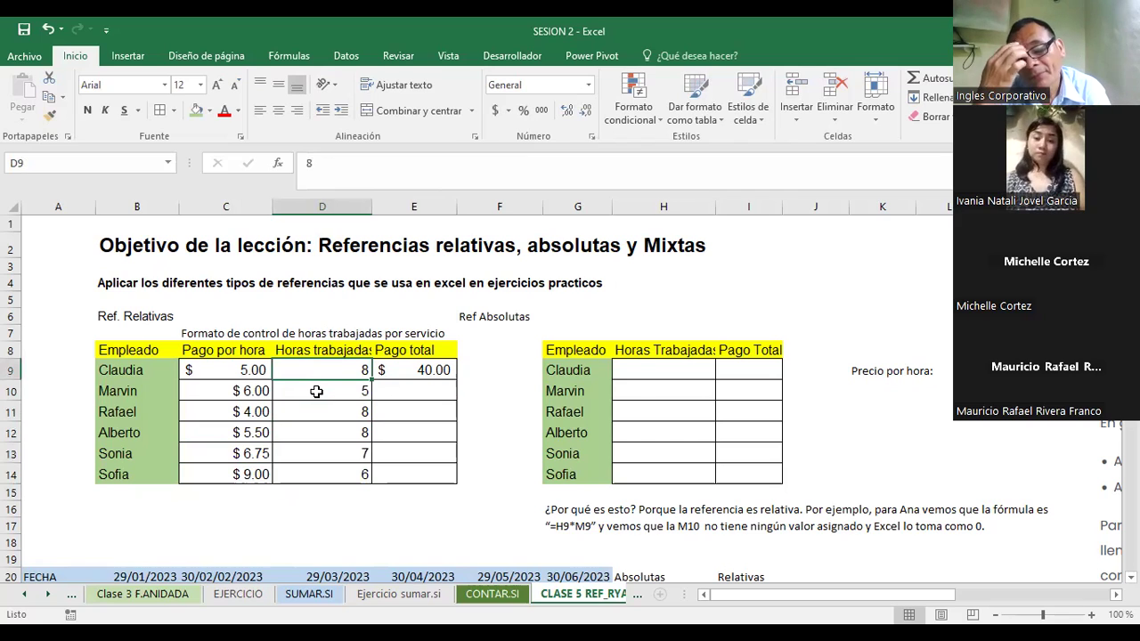
# Step: Check =C9*D9 in E9 and fill it down to Marvin's row in E10
pyautogui.click(433, 370)
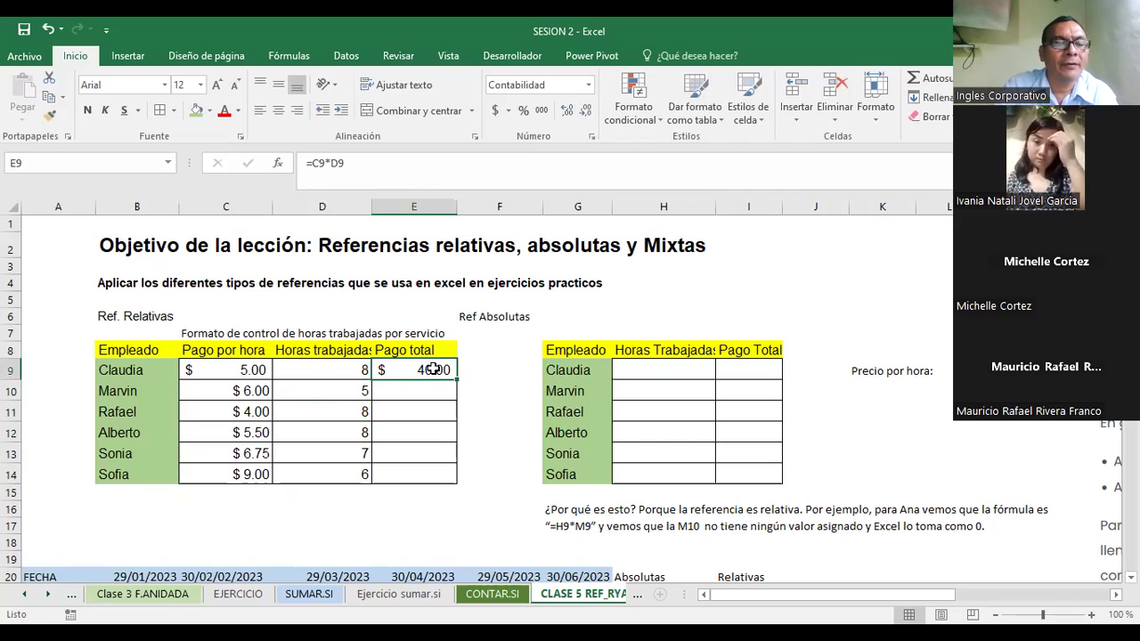
pyautogui.doubleClick(433, 369)
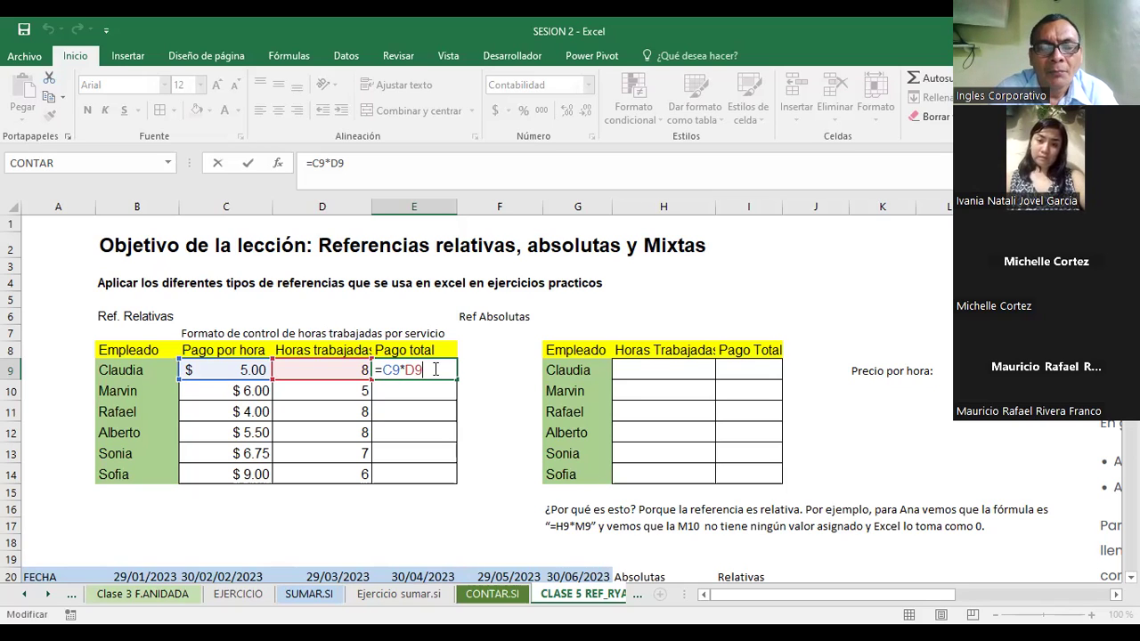
pyautogui.press('Return')
pyautogui.click(442, 371)
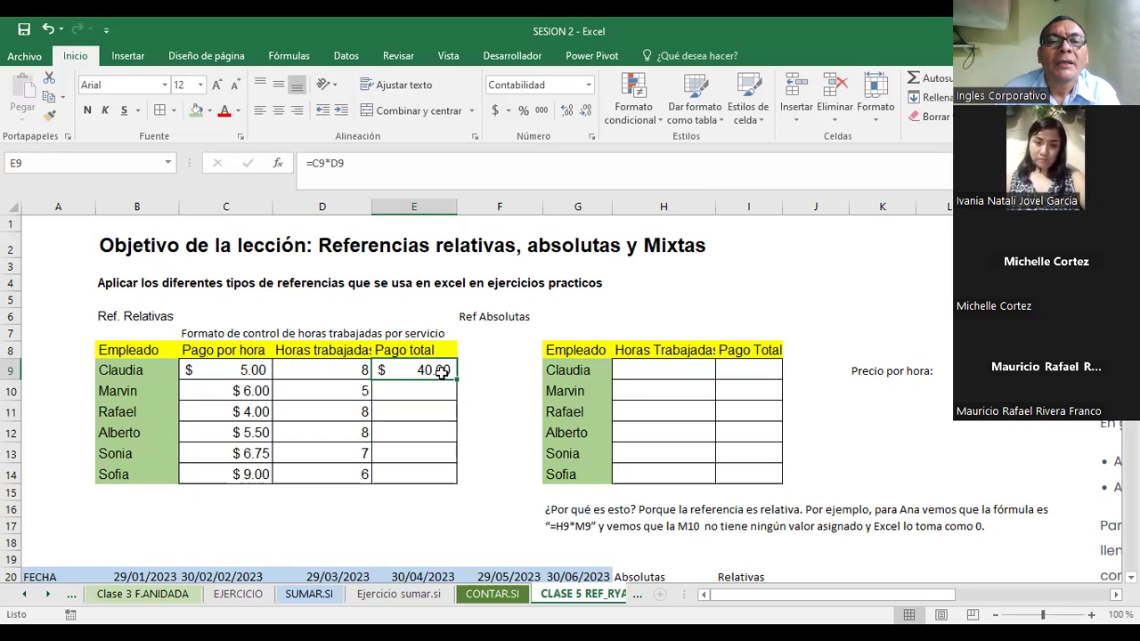
pyautogui.moveTo(458, 381); pyautogui.dragTo(458, 396)
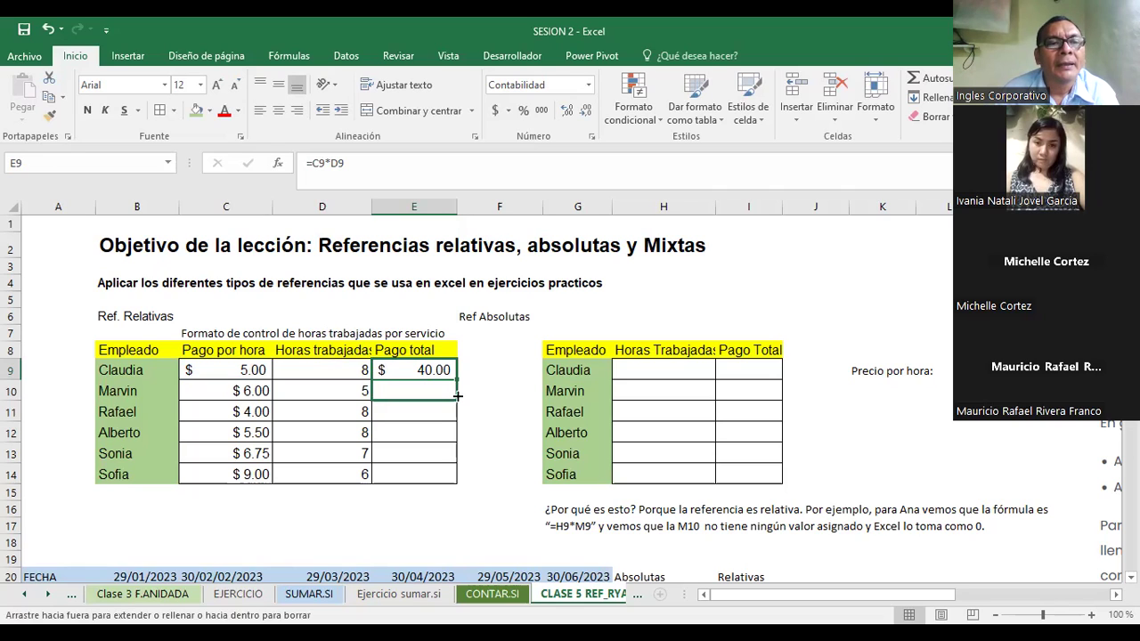
pyautogui.moveTo(458, 396); pyautogui.dragTo(458, 395)
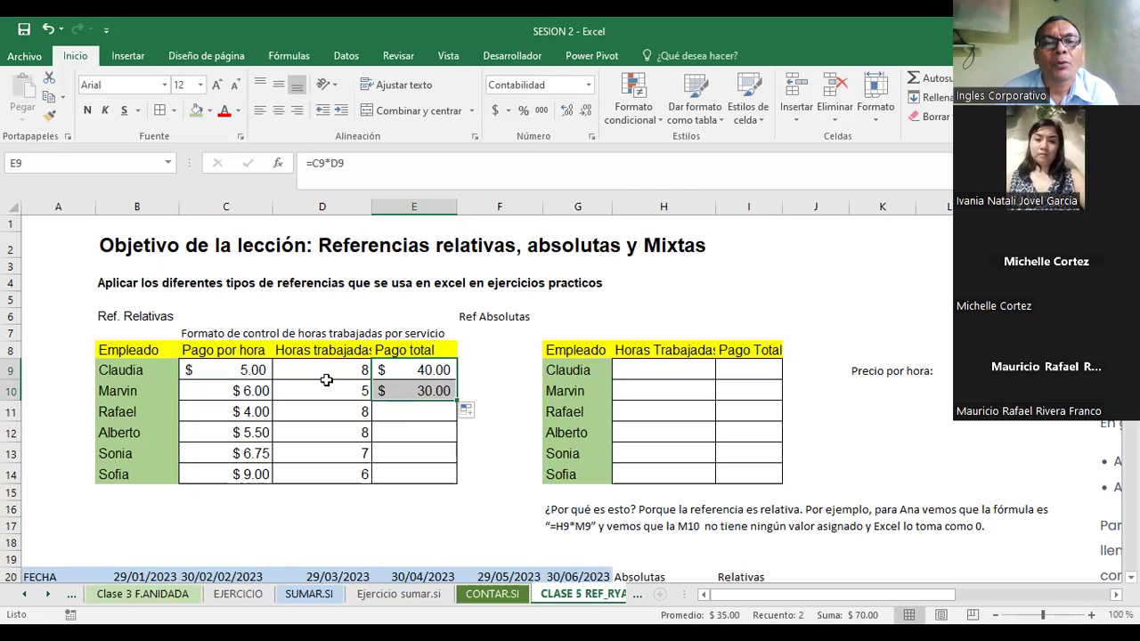
# Step: Compare E10's =C10*D10 with E9's formula, discarding an accidental edit
pyautogui.click(412, 389)
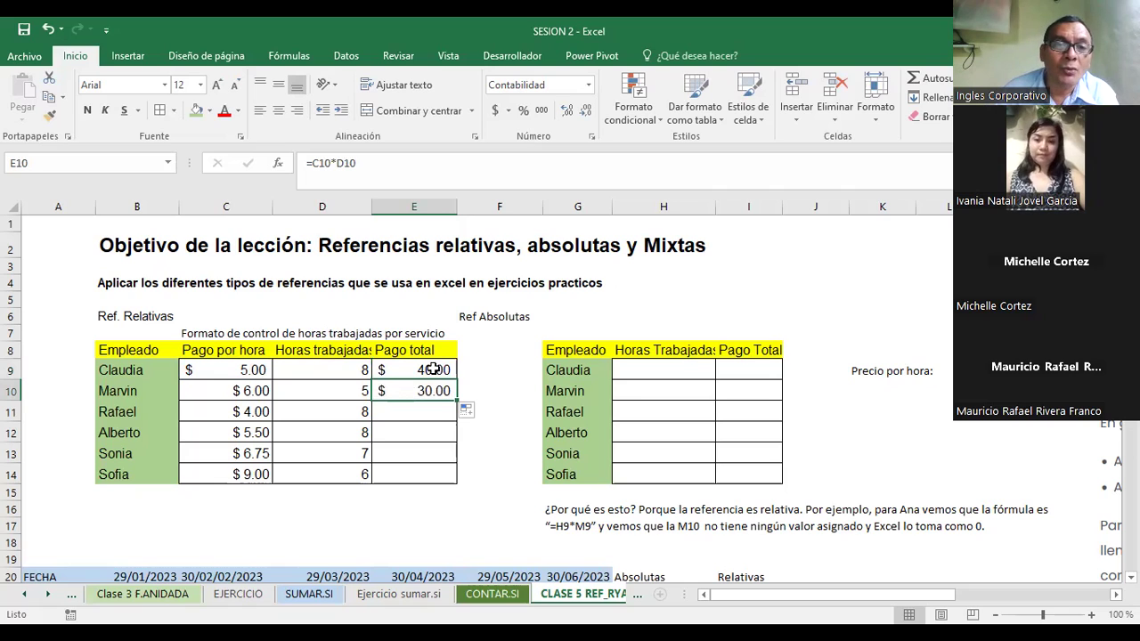
pyautogui.click(417, 371)
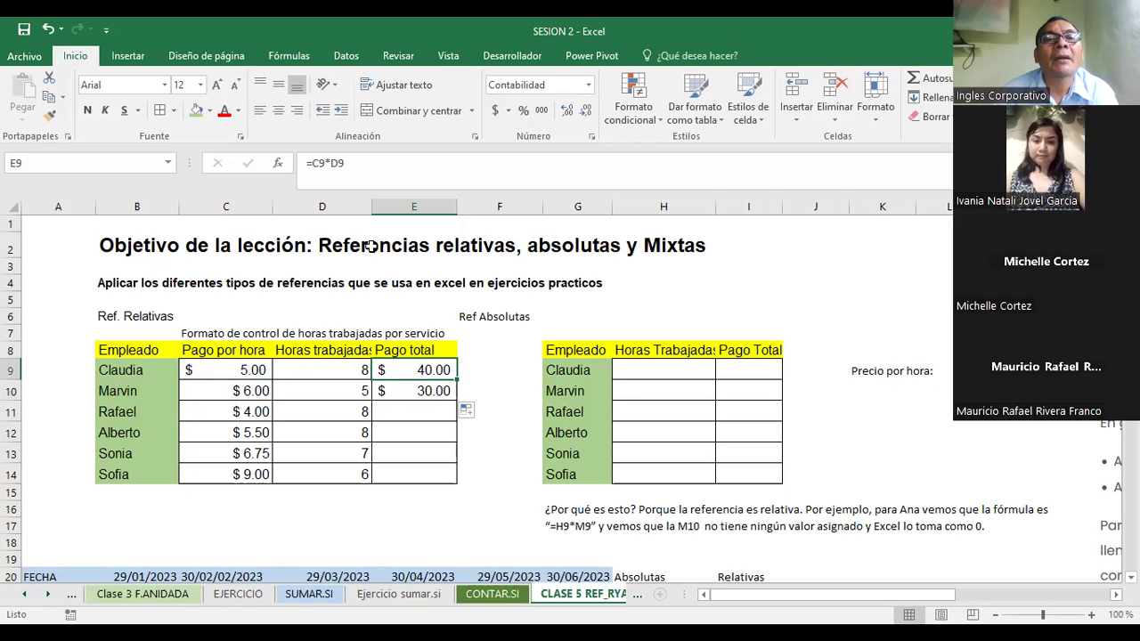
pyautogui.click(362, 165)
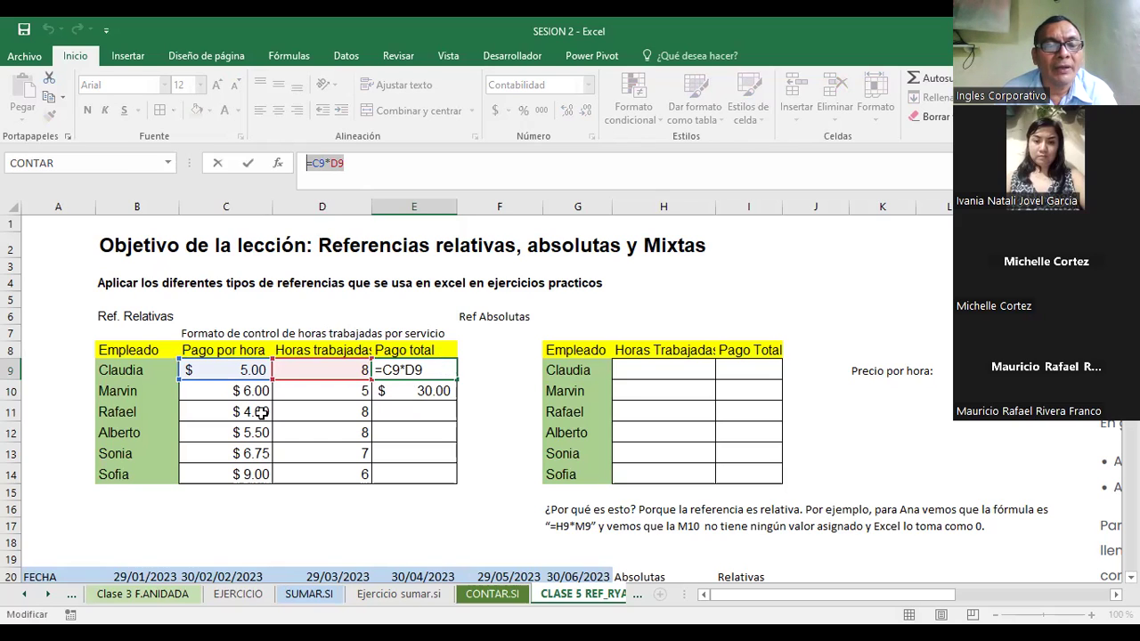
pyautogui.click(411, 392)
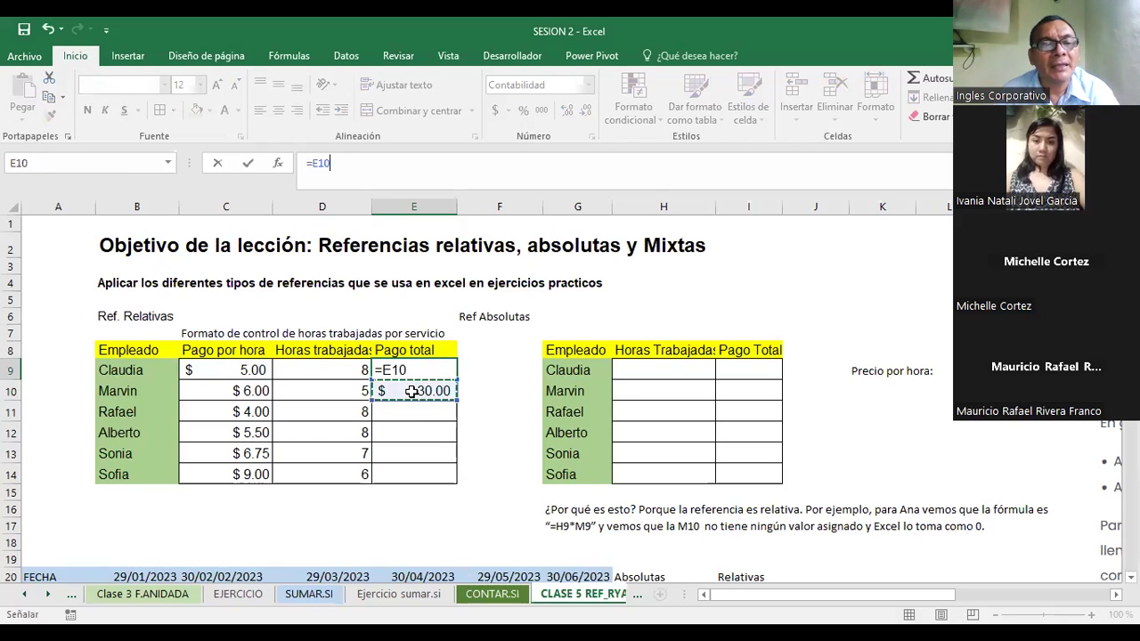
pyautogui.press('Escape')
pyautogui.click(412, 392)
pyautogui.press('Return')
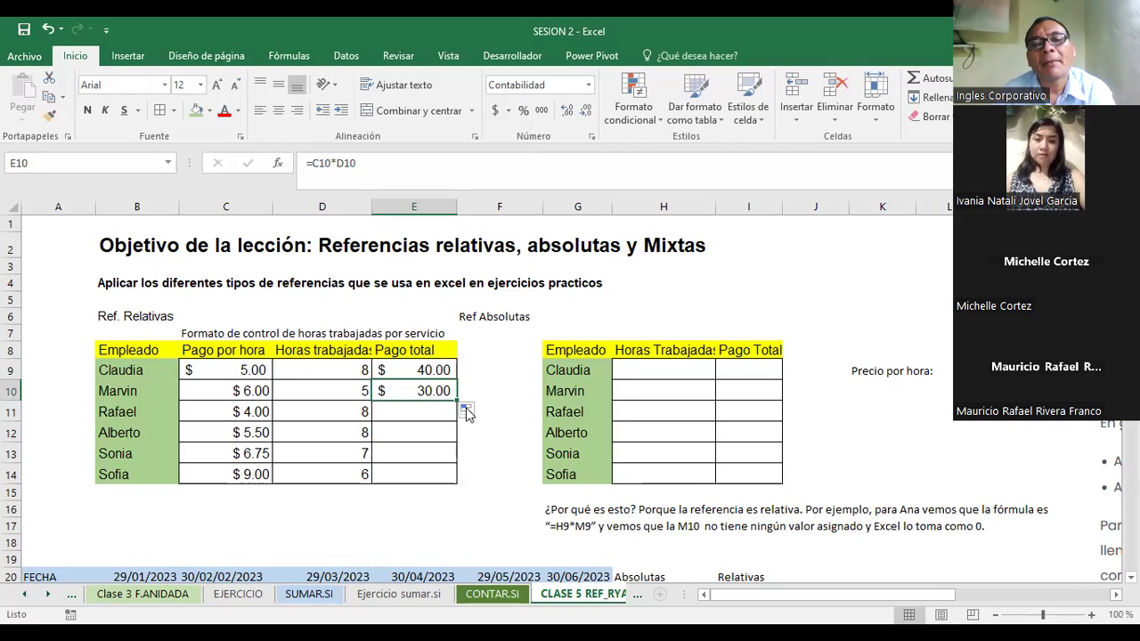
pyautogui.moveTo(458, 400); pyautogui.dragTo(446, 476)
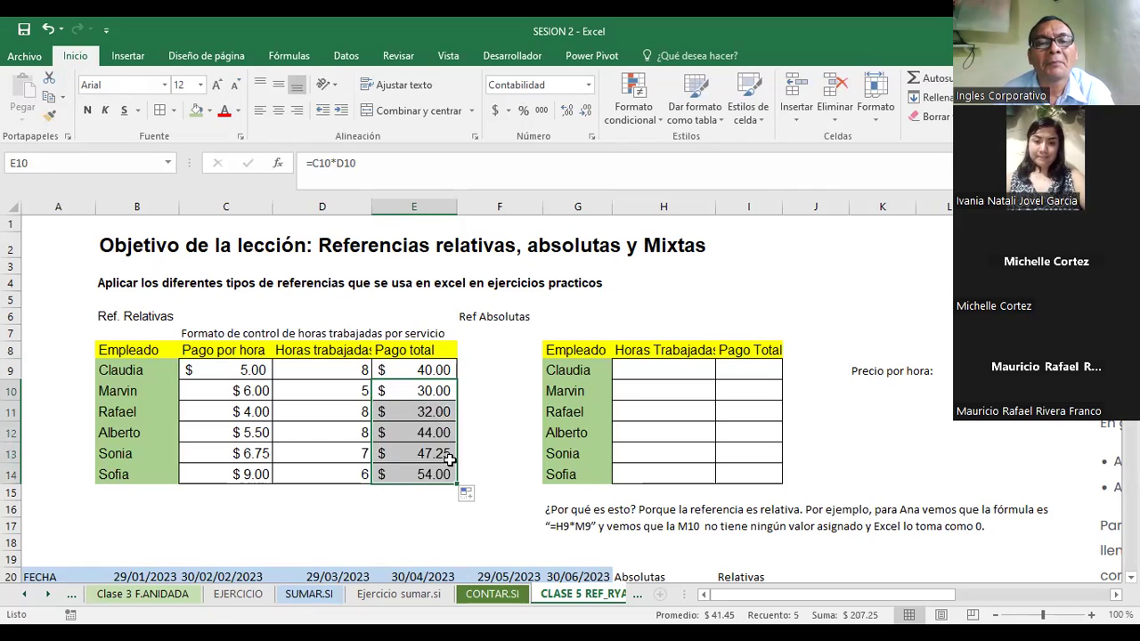
pyautogui.click(483, 365)
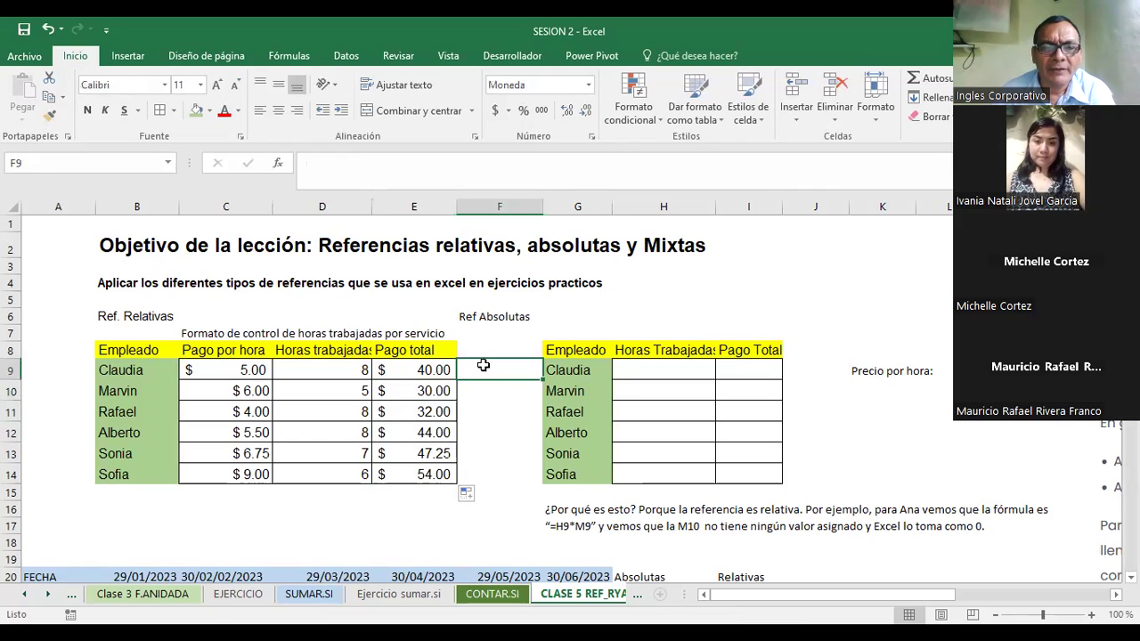
pyautogui.click(418, 411)
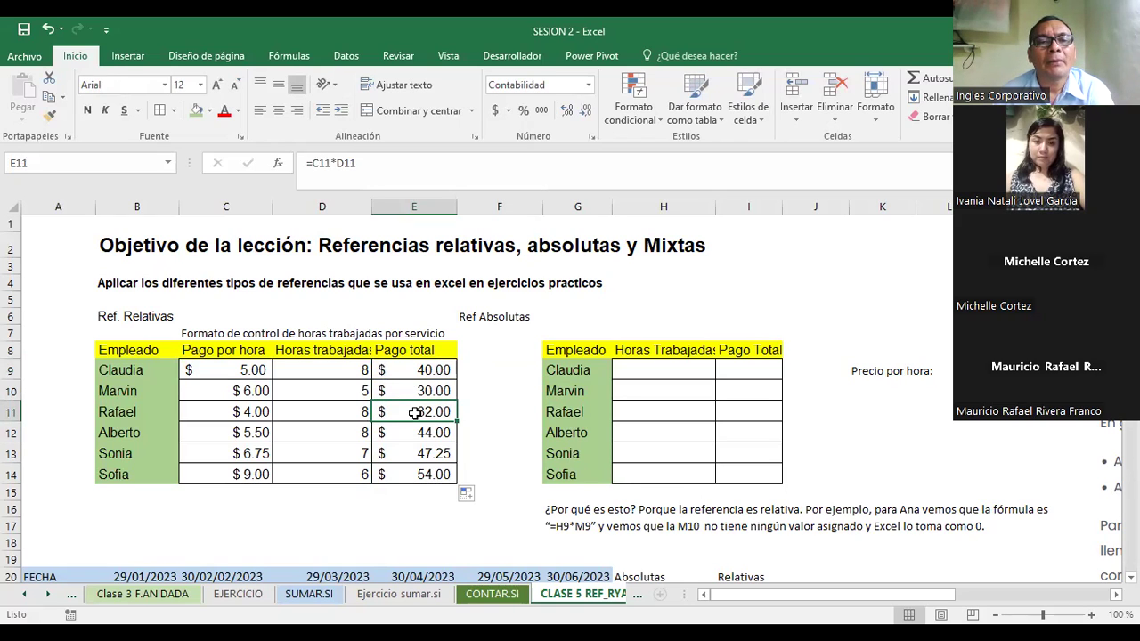
pyautogui.click(226, 412)
pyautogui.click(325, 413)
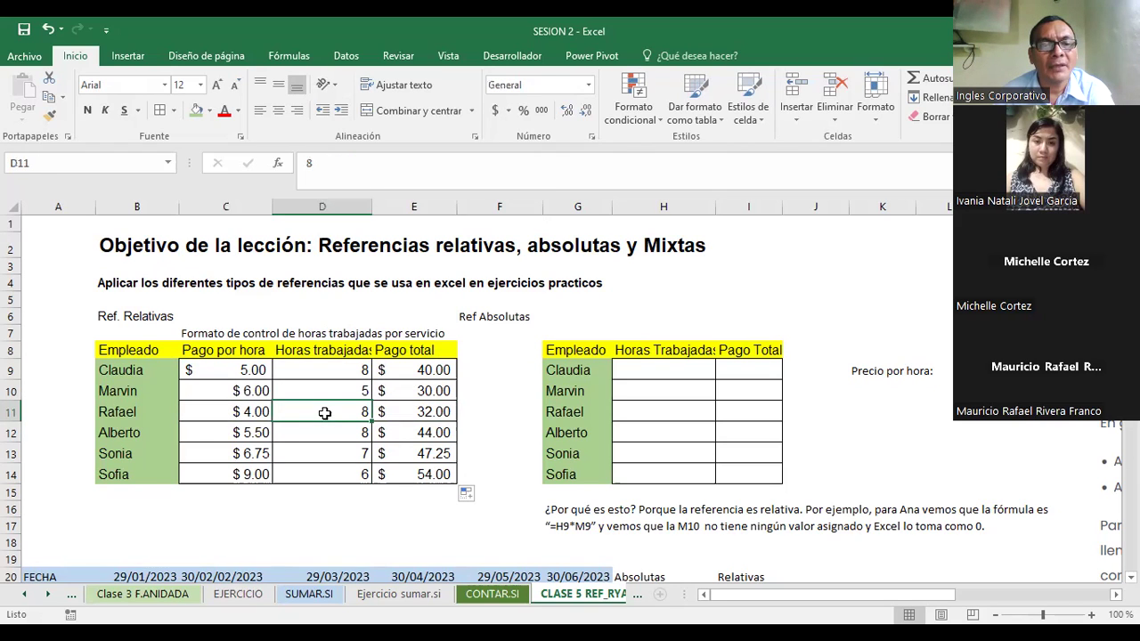
pyautogui.click(408, 433)
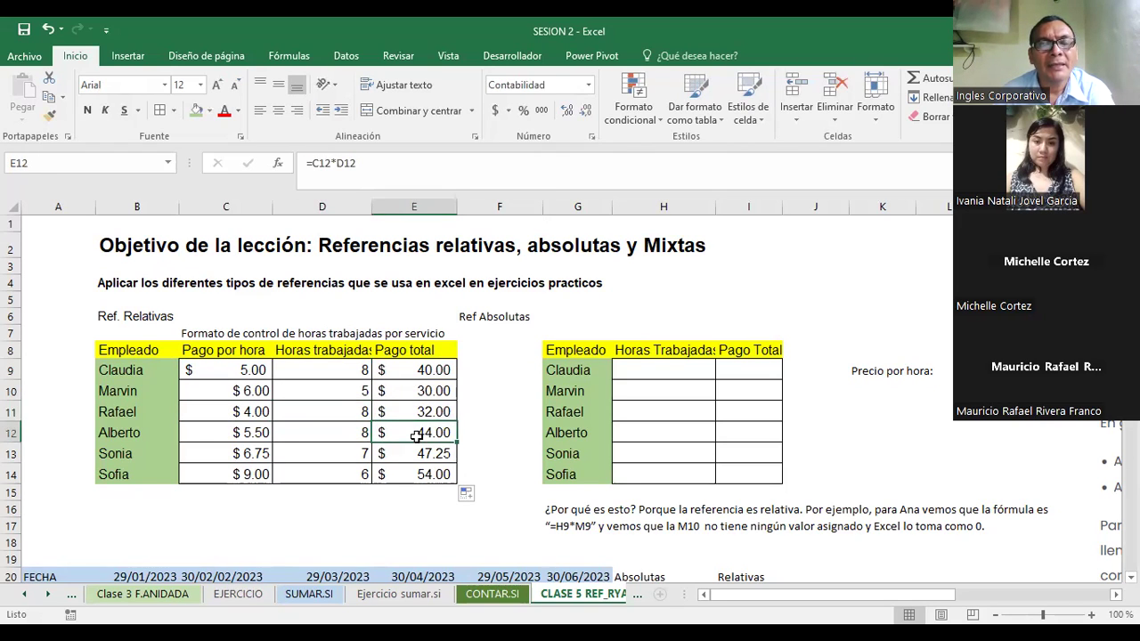
pyautogui.click(215, 428)
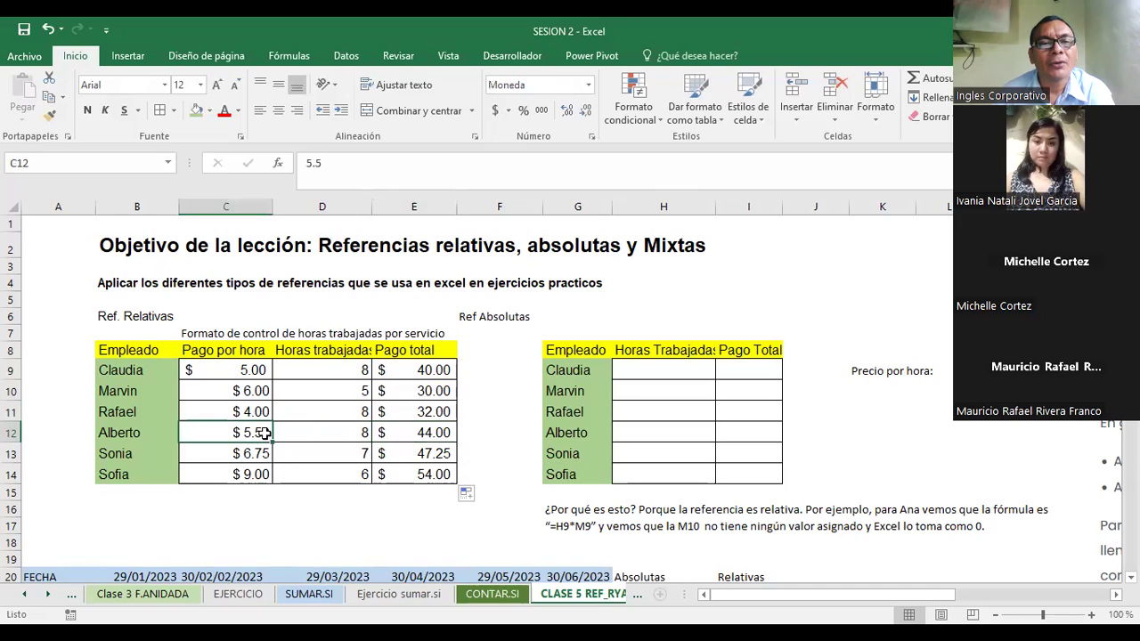
pyautogui.click(316, 430)
pyautogui.click(416, 456)
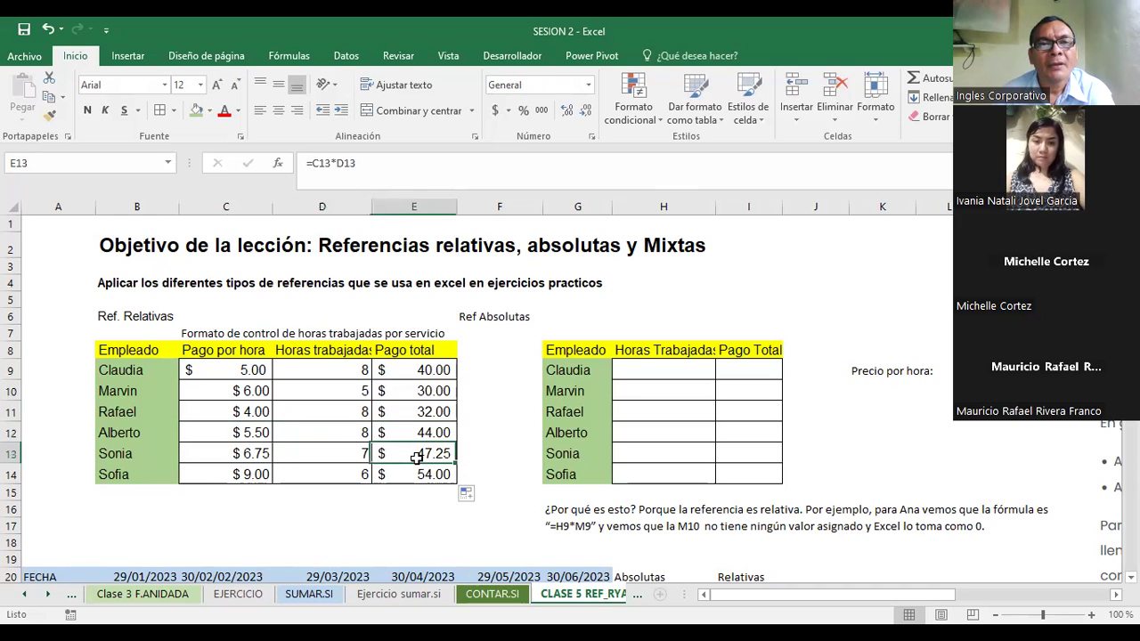
pyautogui.click(236, 456)
pyautogui.click(324, 457)
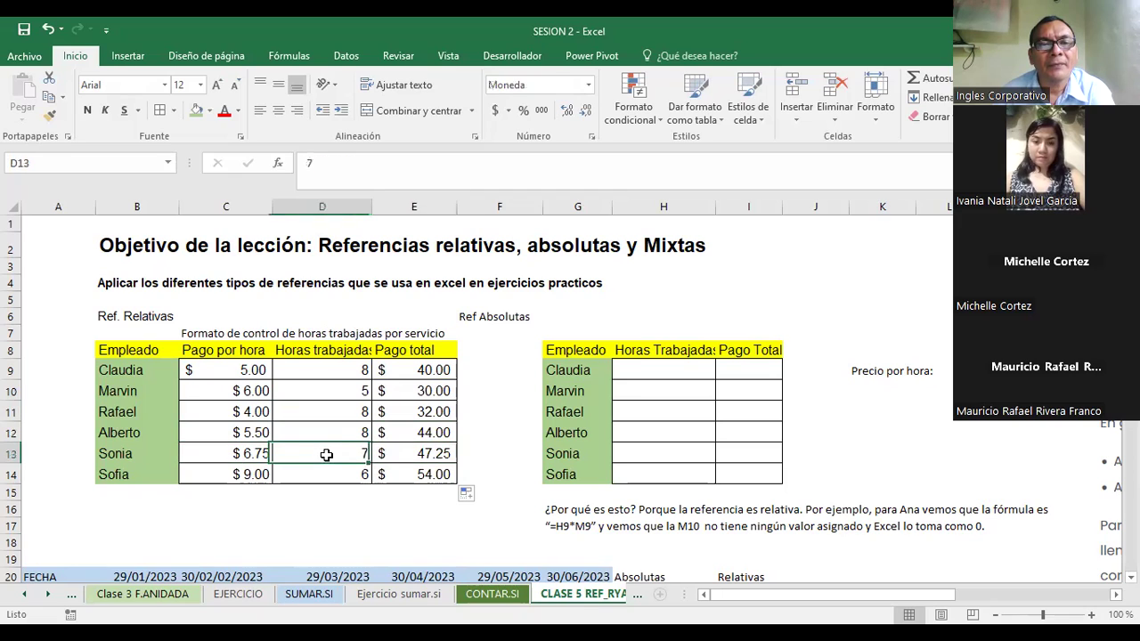
pyautogui.click(430, 453)
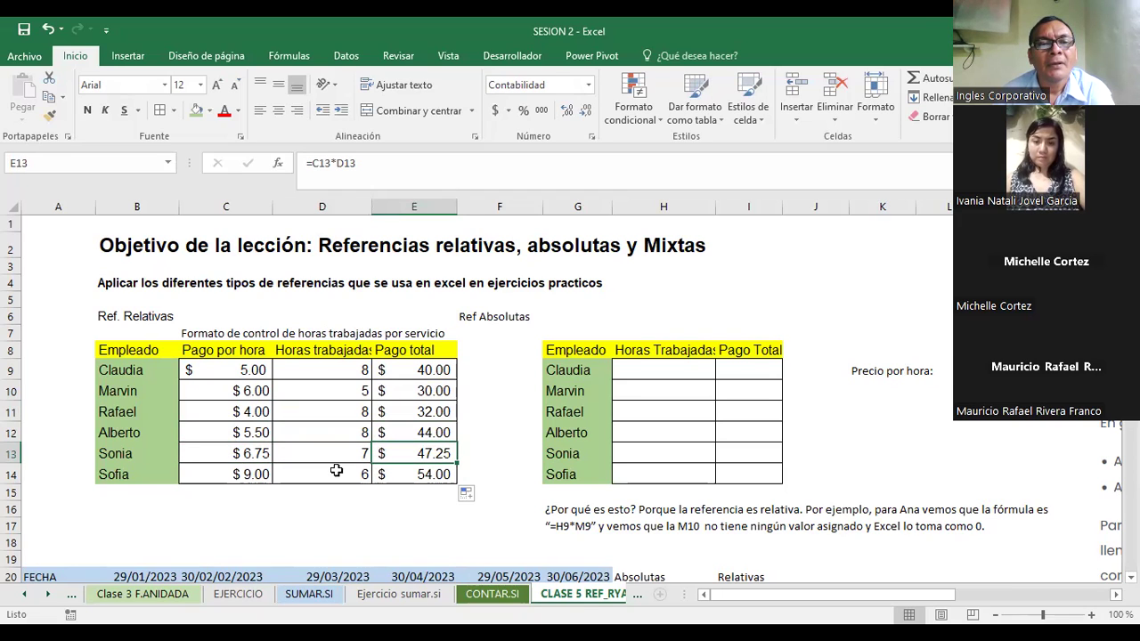
pyautogui.click(251, 477)
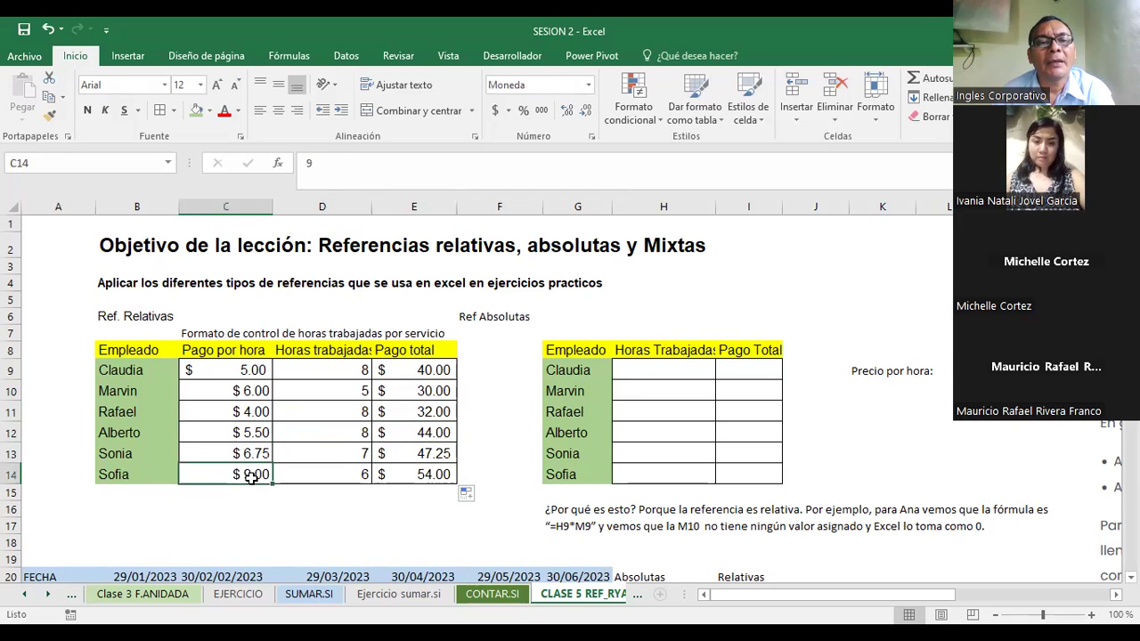
pyautogui.click(432, 473)
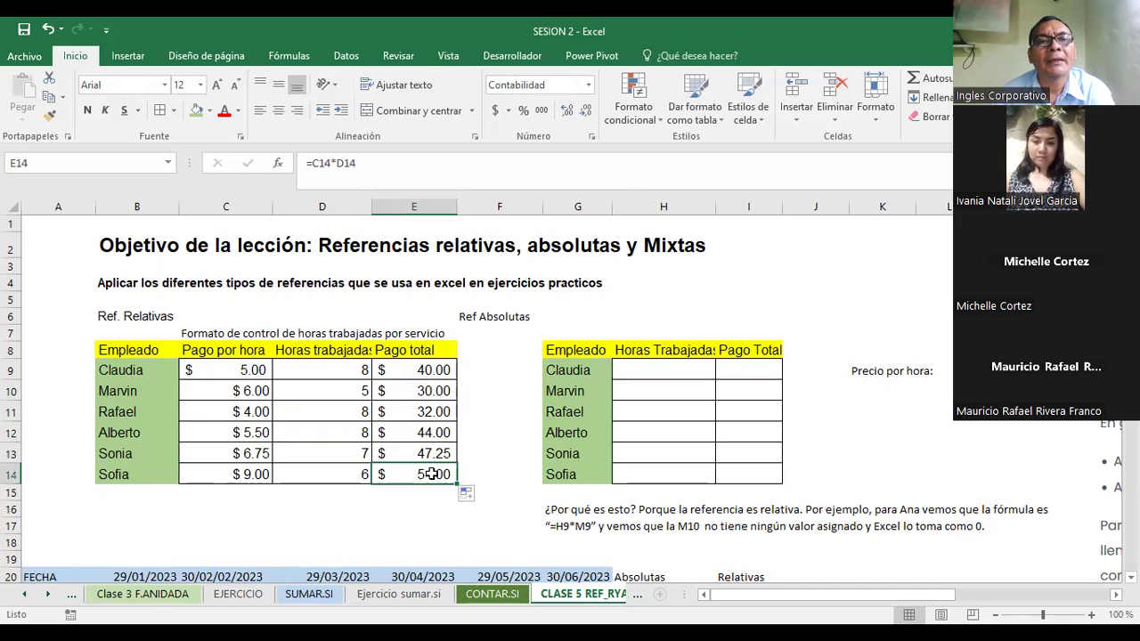
pyautogui.click(236, 474)
pyautogui.click(320, 474)
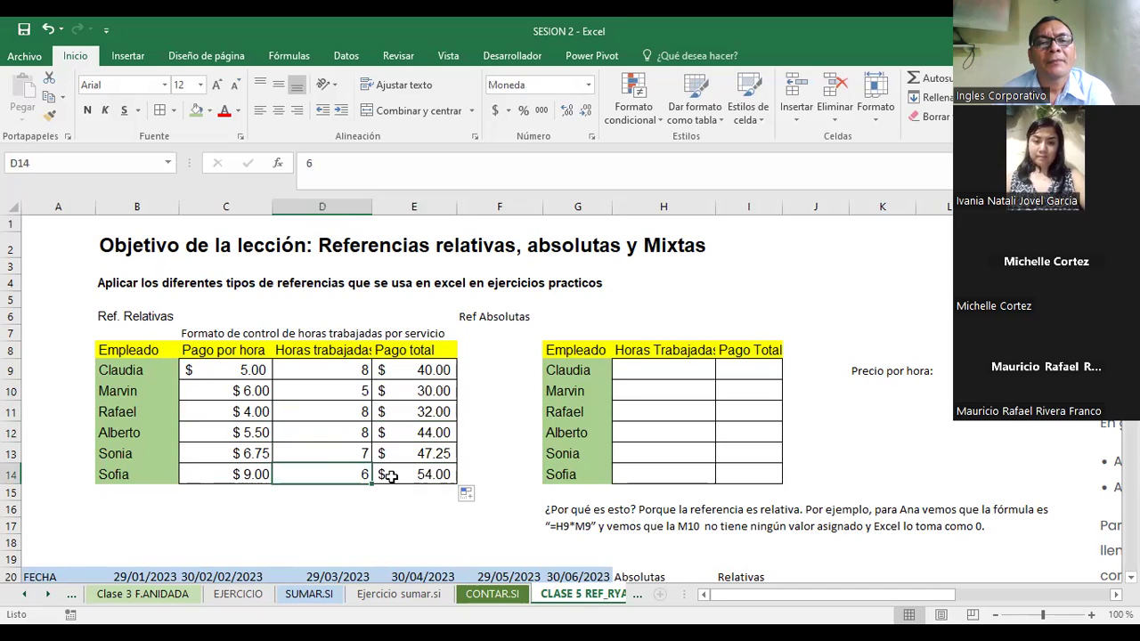
pyautogui.click(441, 476)
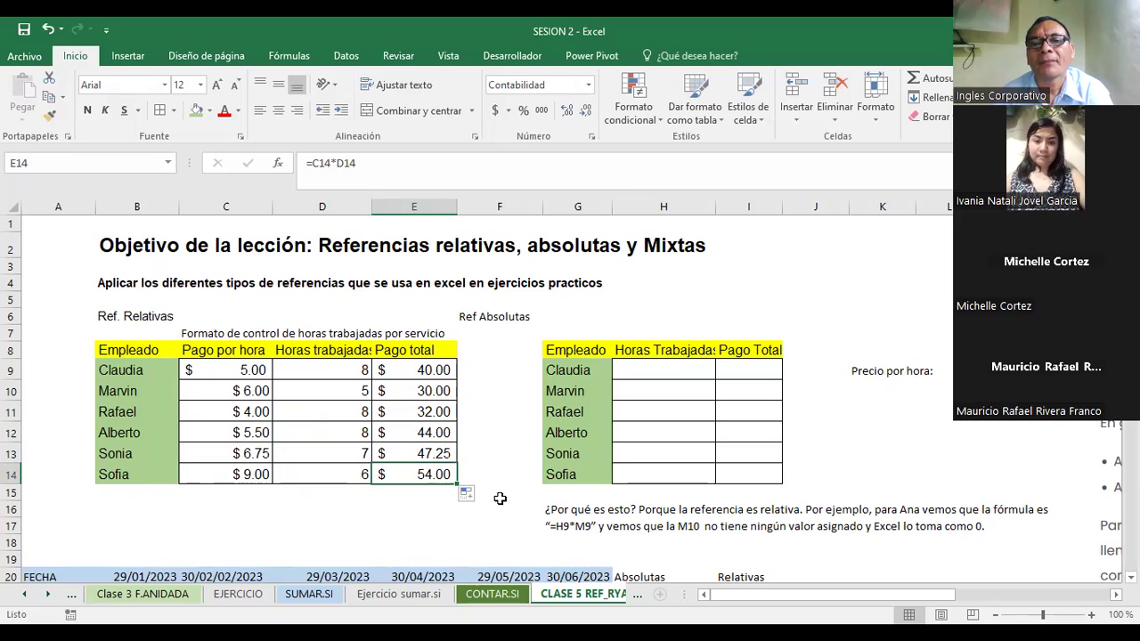
pyautogui.click(645, 368)
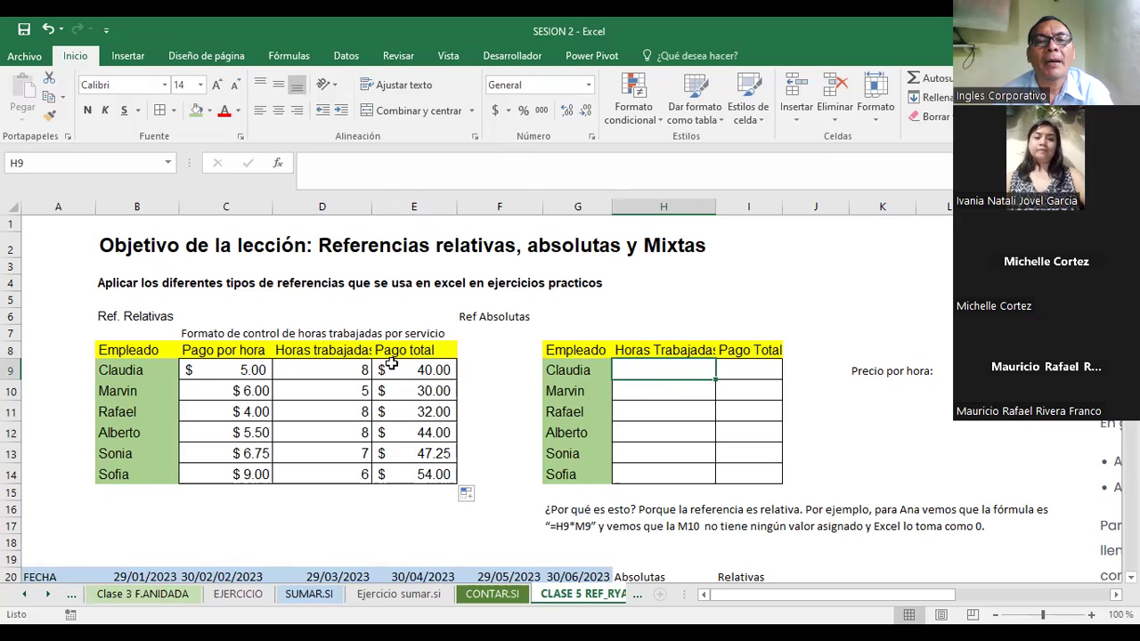
pyautogui.moveTo(442, 359); pyautogui.dragTo(442, 475)
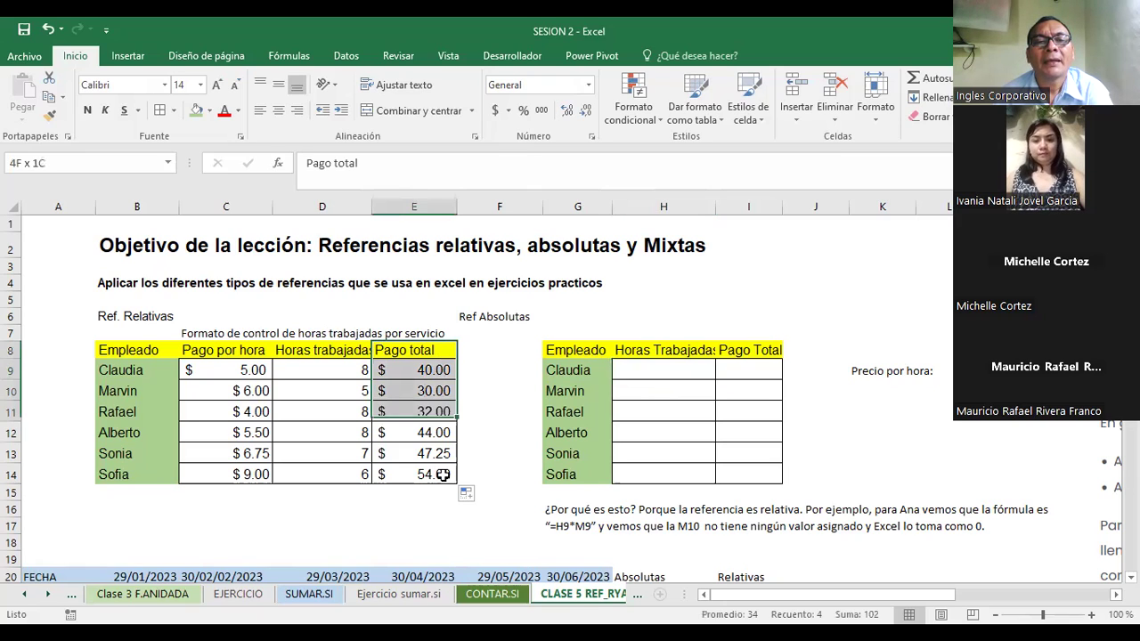
pyautogui.click(245, 351)
pyautogui.moveTo(245, 351); pyautogui.dragTo(234, 474)
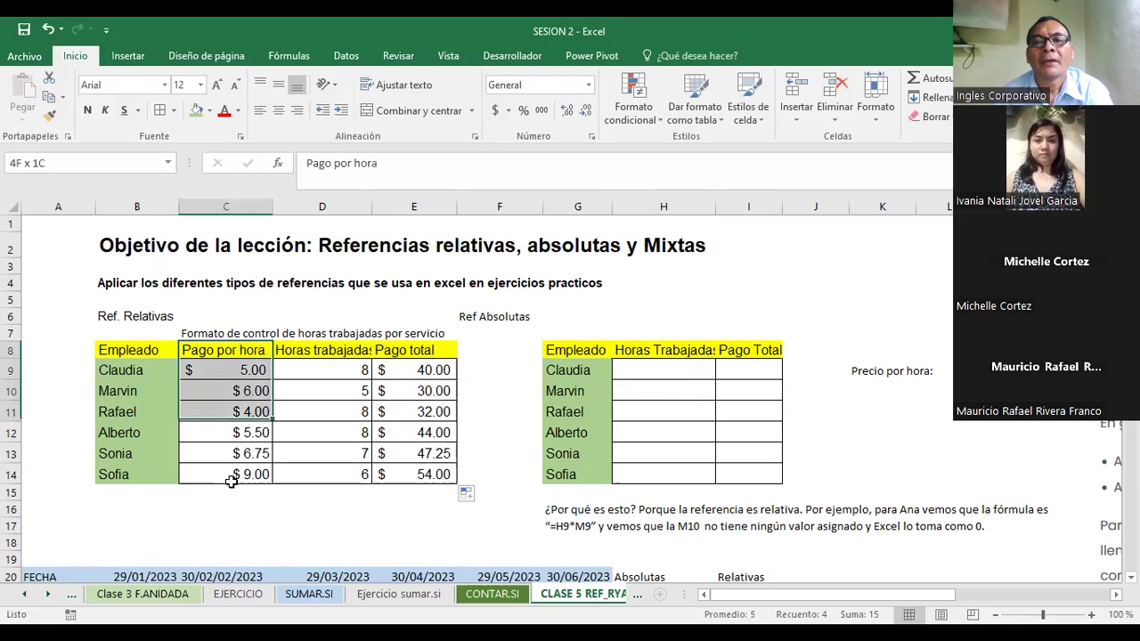
pyautogui.click(502, 356)
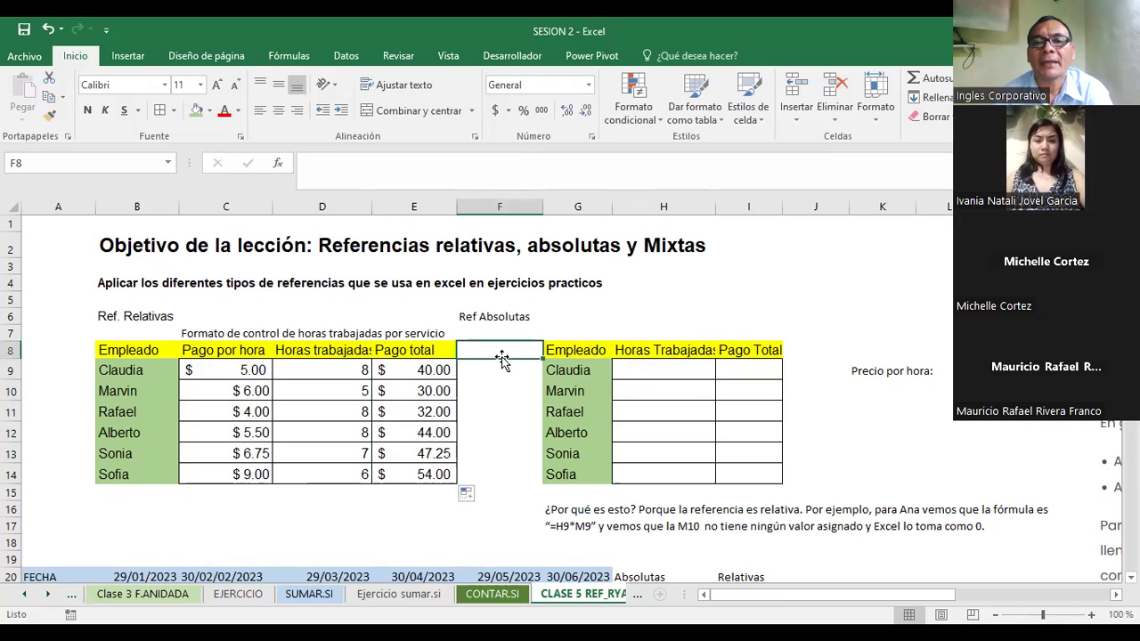
pyautogui.click(655, 374)
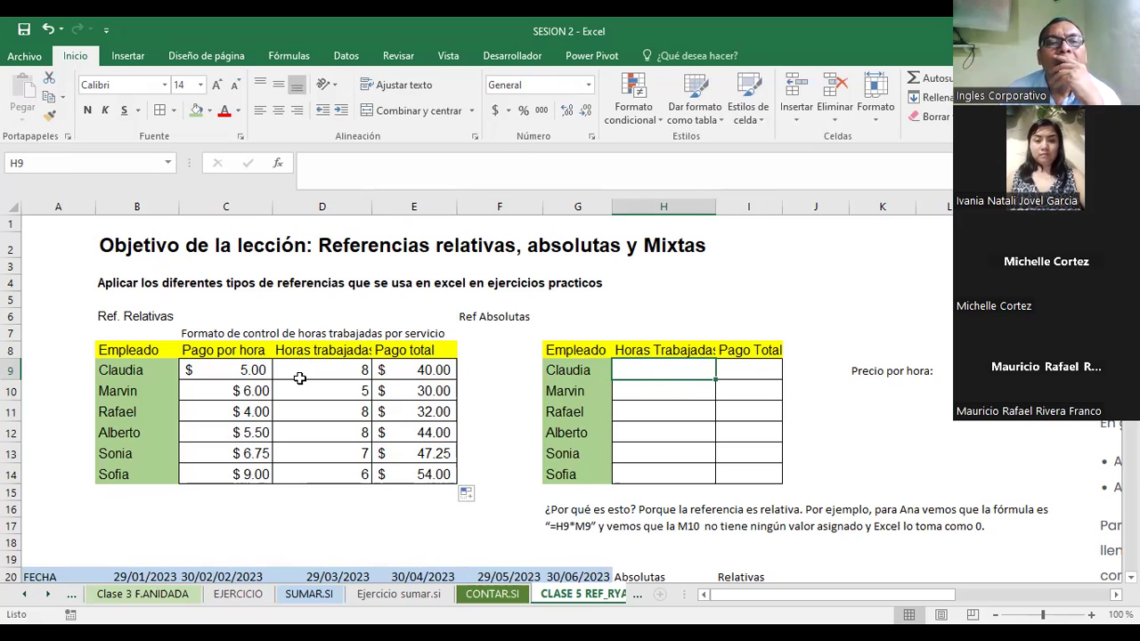
pyautogui.click(222, 370)
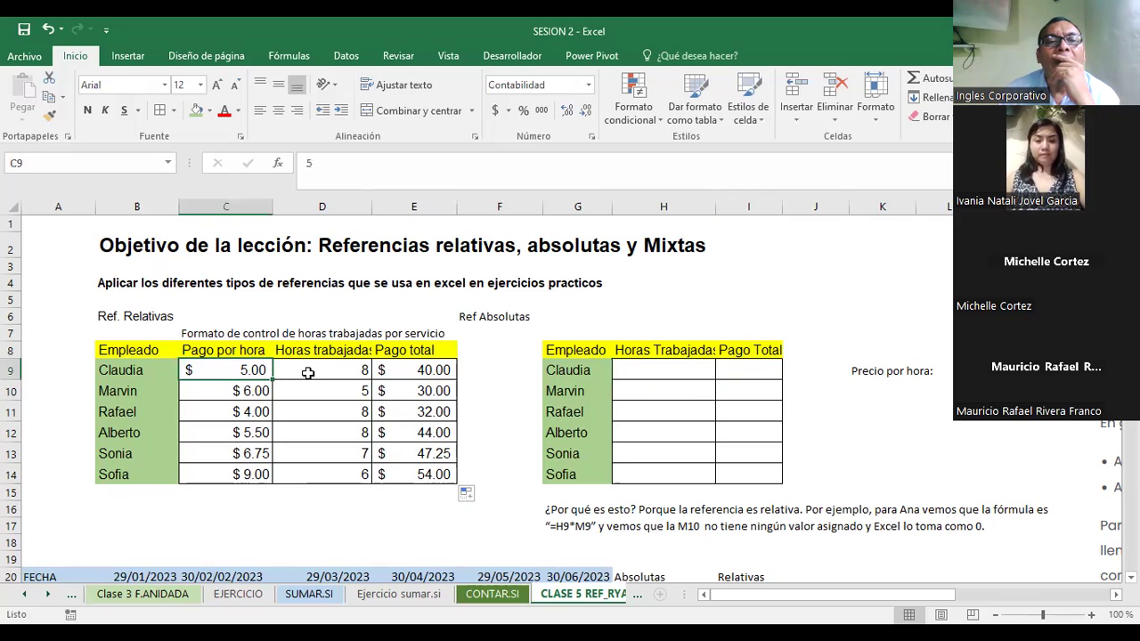
pyautogui.click(311, 375)
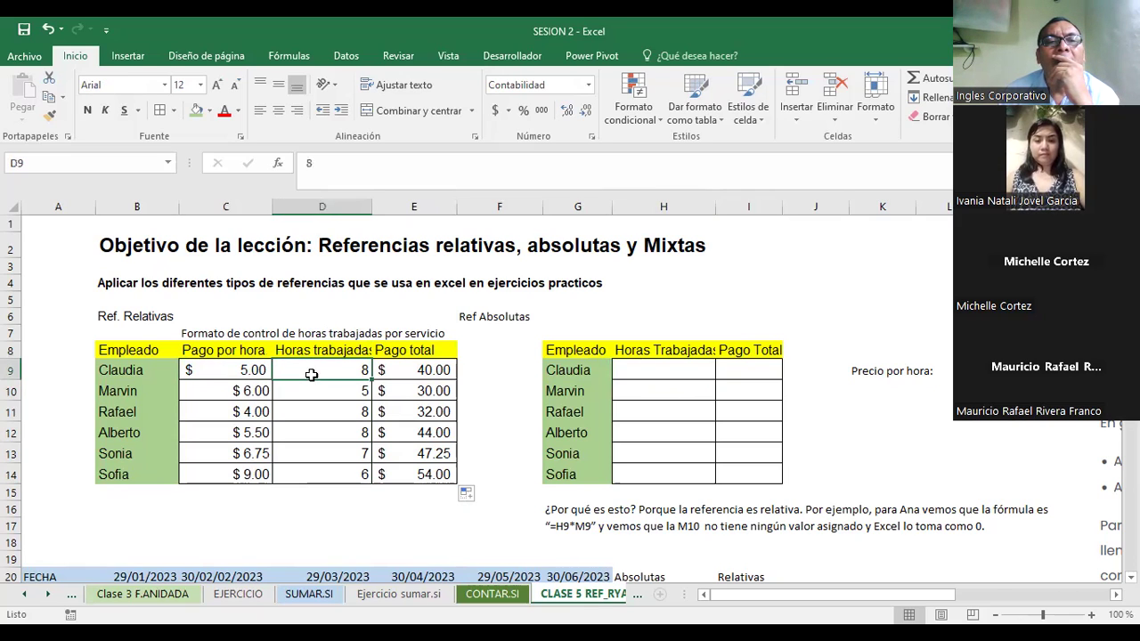
pyautogui.click(258, 370)
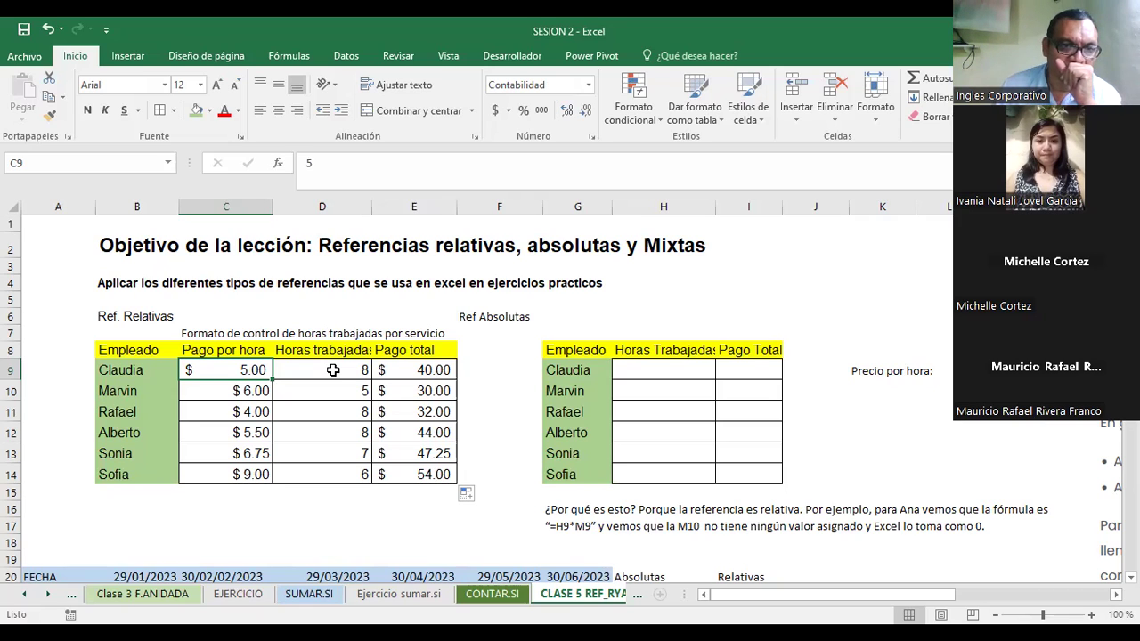
pyautogui.click(333, 370)
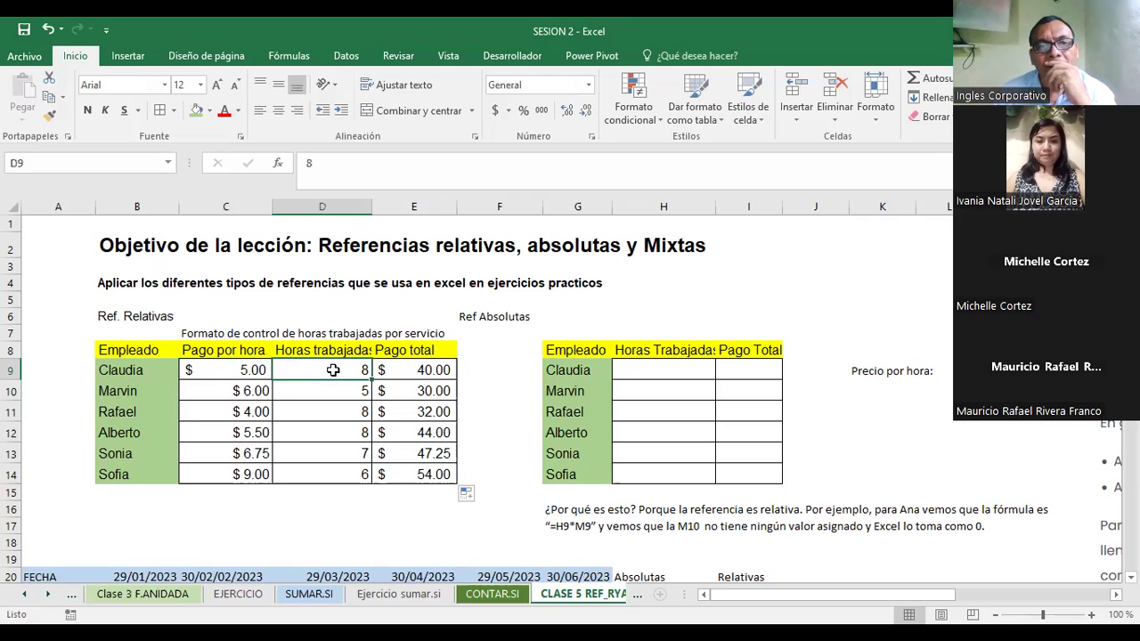
pyautogui.click(415, 372)
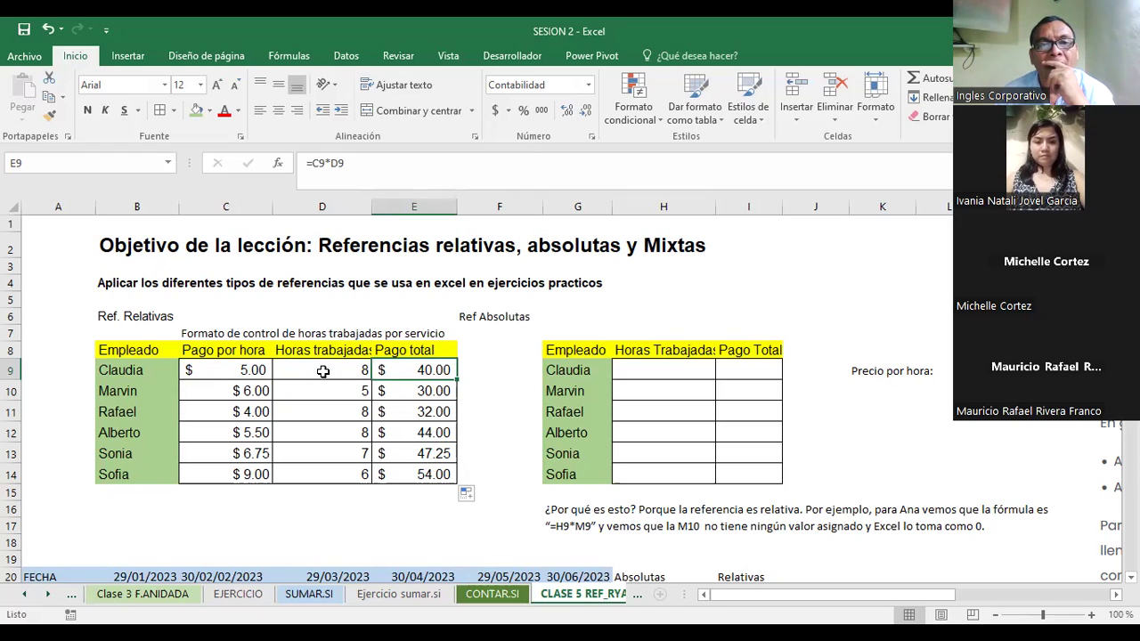
pyautogui.click(413, 395)
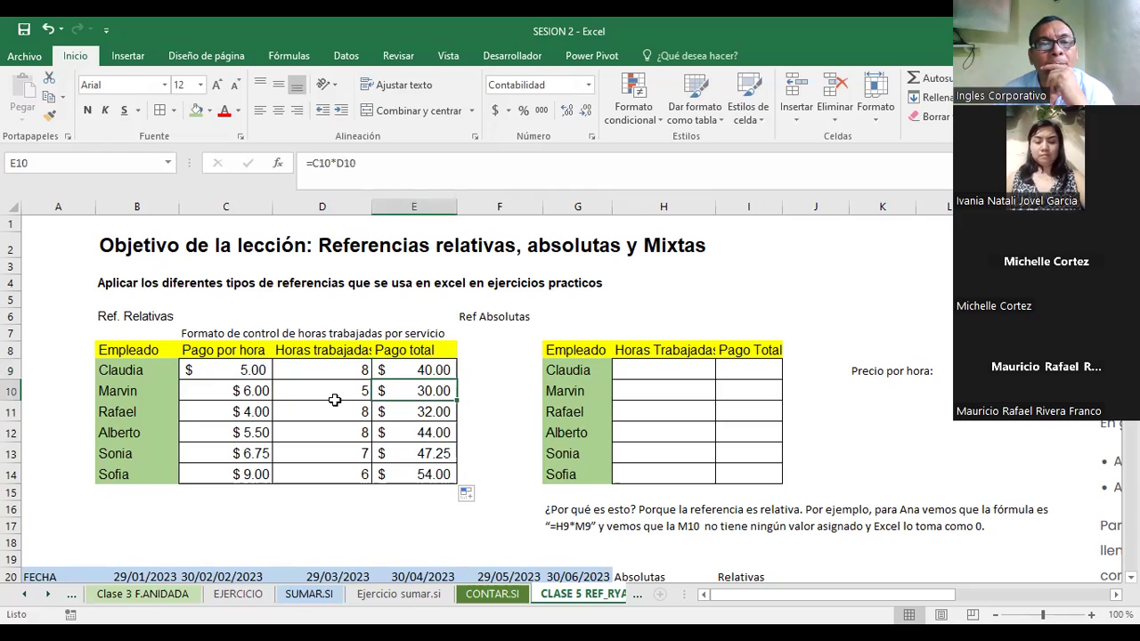
pyautogui.click(239, 392)
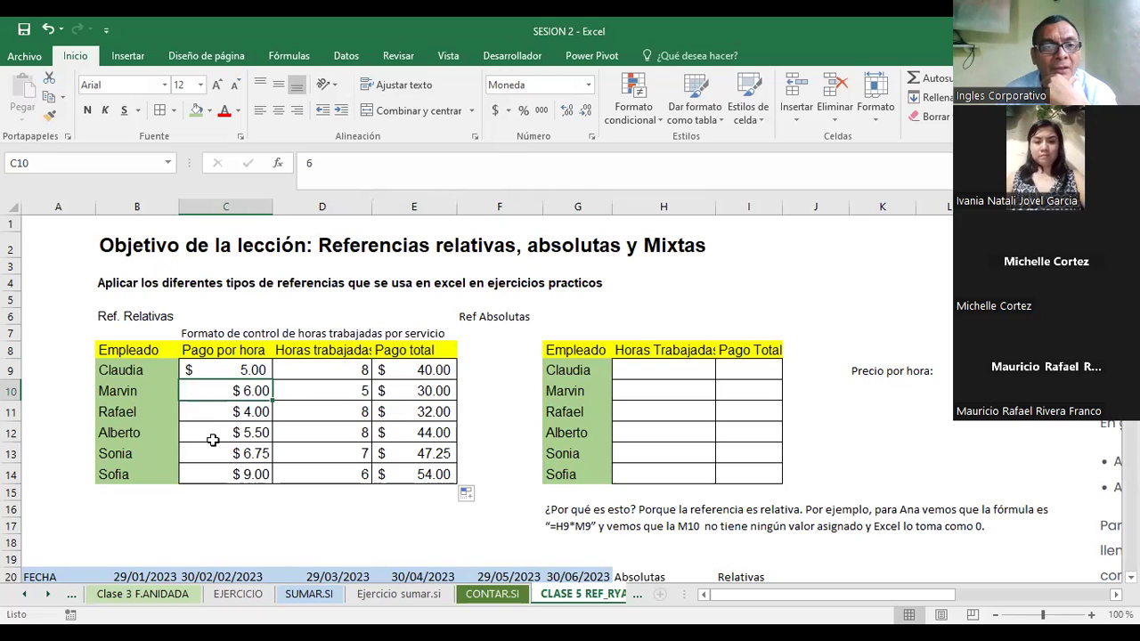
pyautogui.click(236, 370)
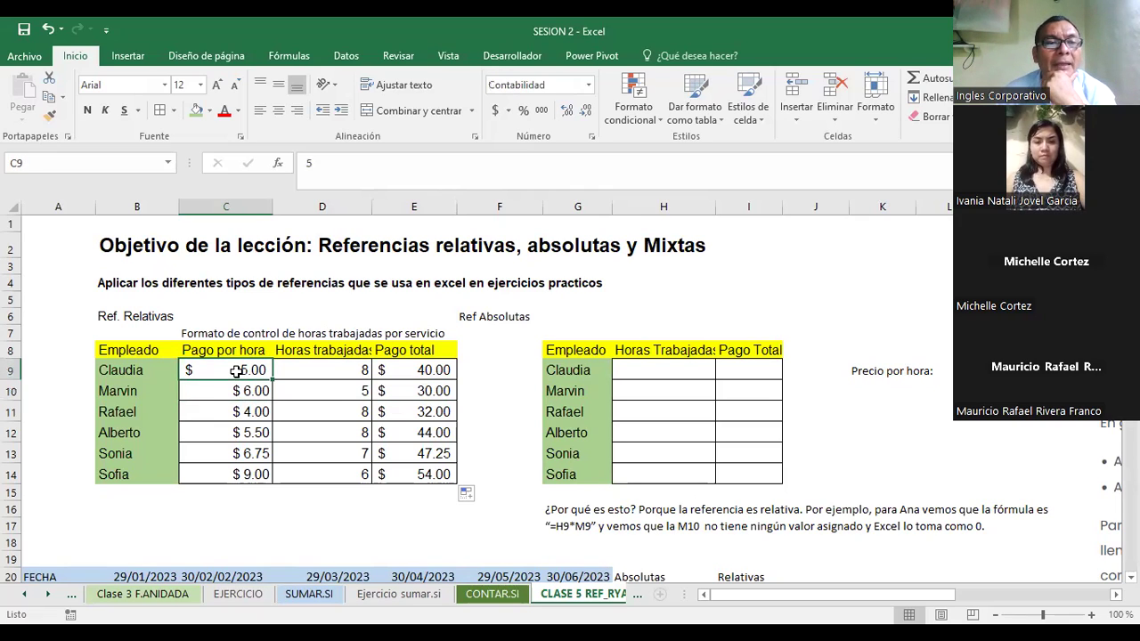
pyautogui.press('Down')
pyautogui.press('Down')
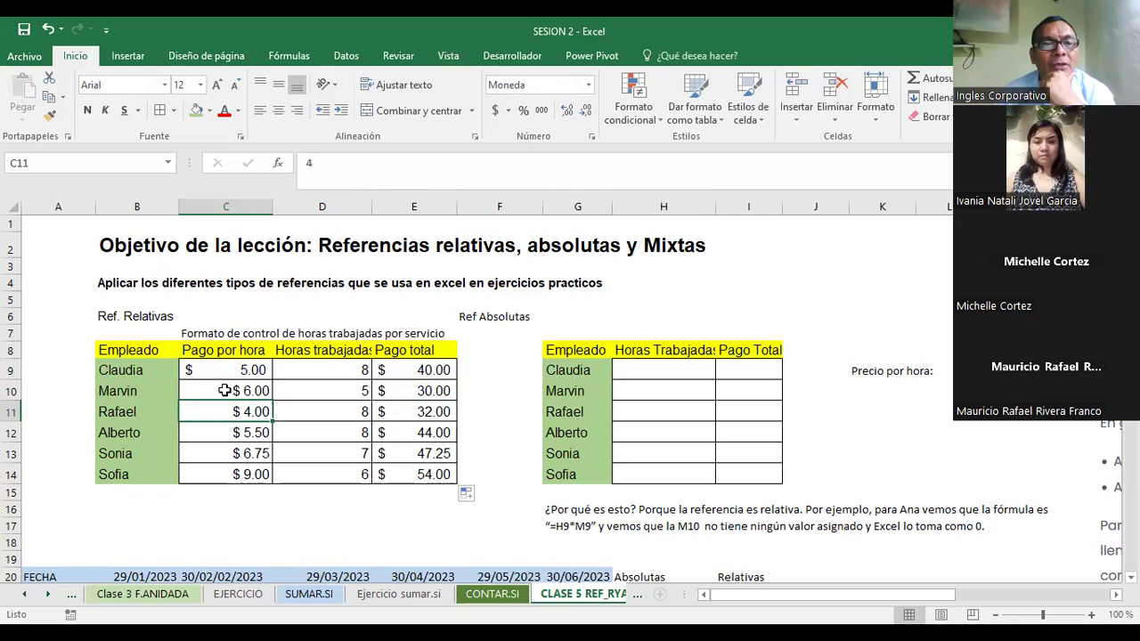
pyautogui.click(224, 390)
pyautogui.click(224, 435)
pyautogui.click(234, 413)
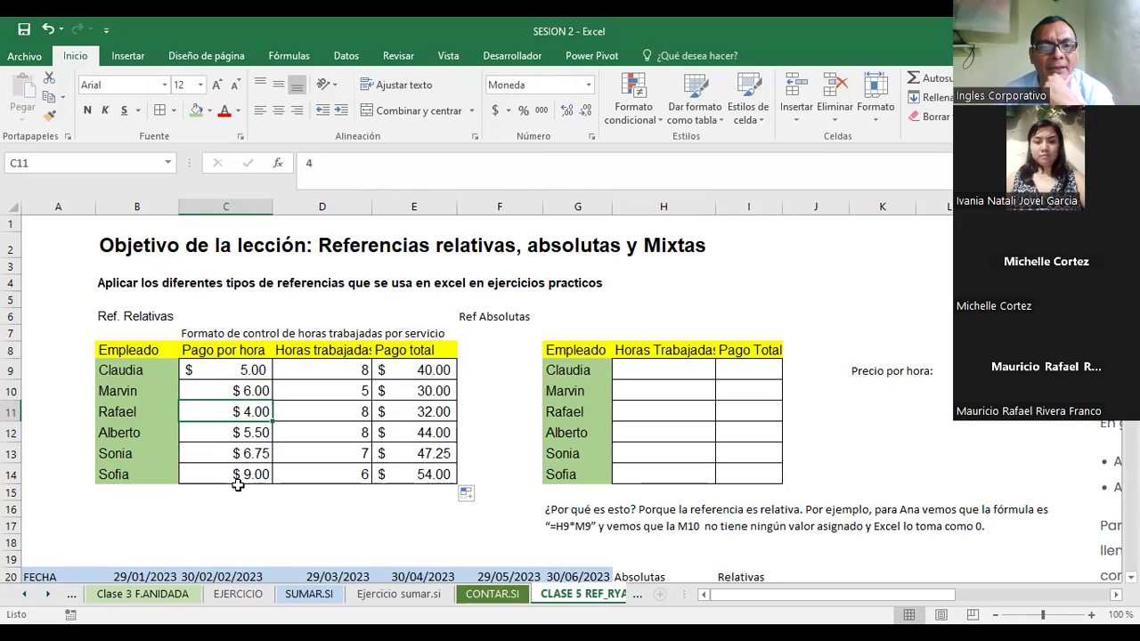
pyautogui.click(417, 438)
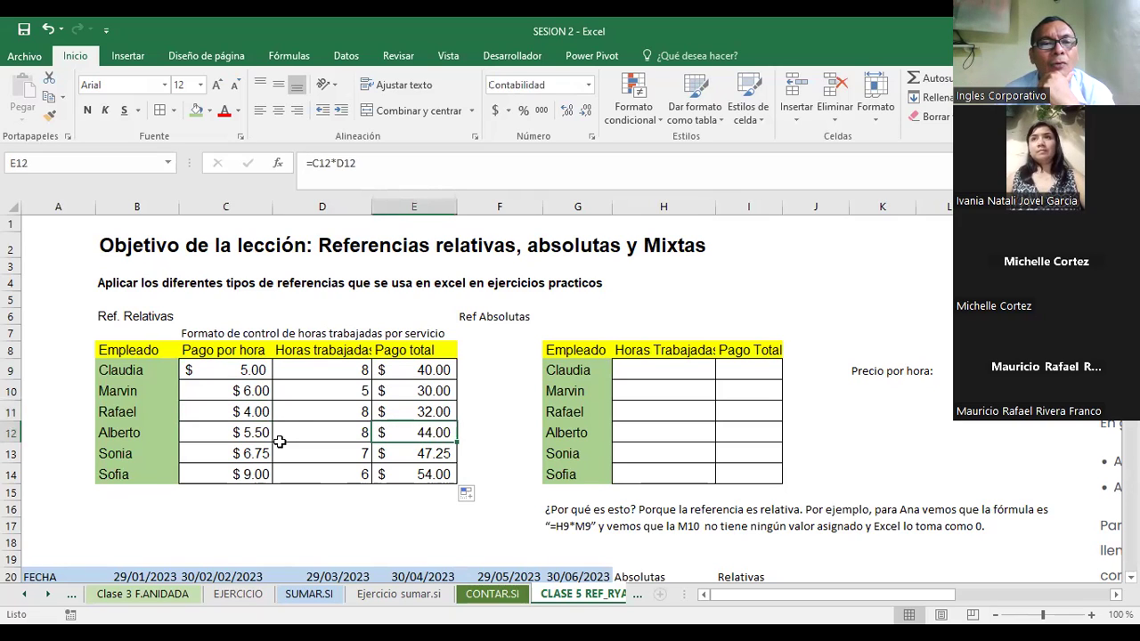
pyautogui.click(246, 433)
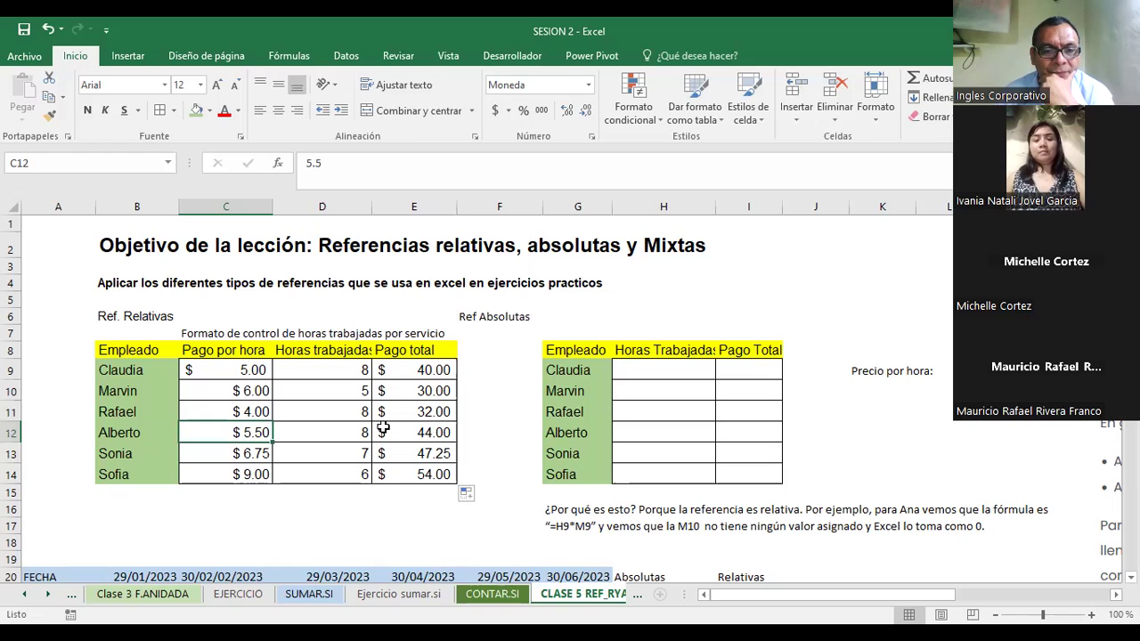
pyautogui.click(438, 372)
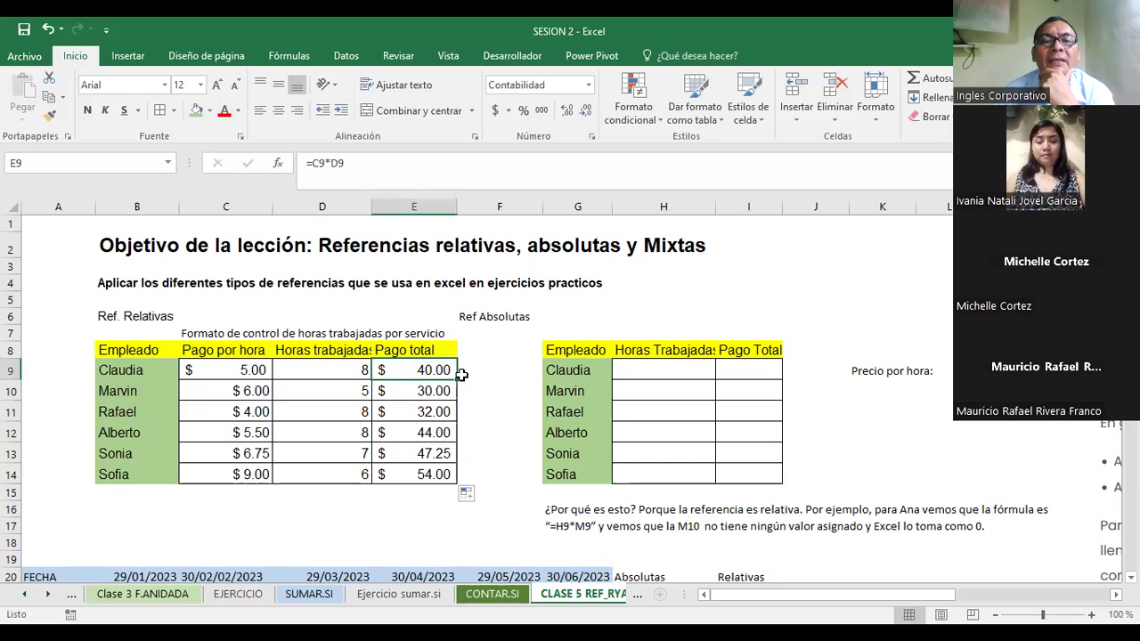
pyautogui.moveTo(454, 380); pyautogui.dragTo(454, 380)
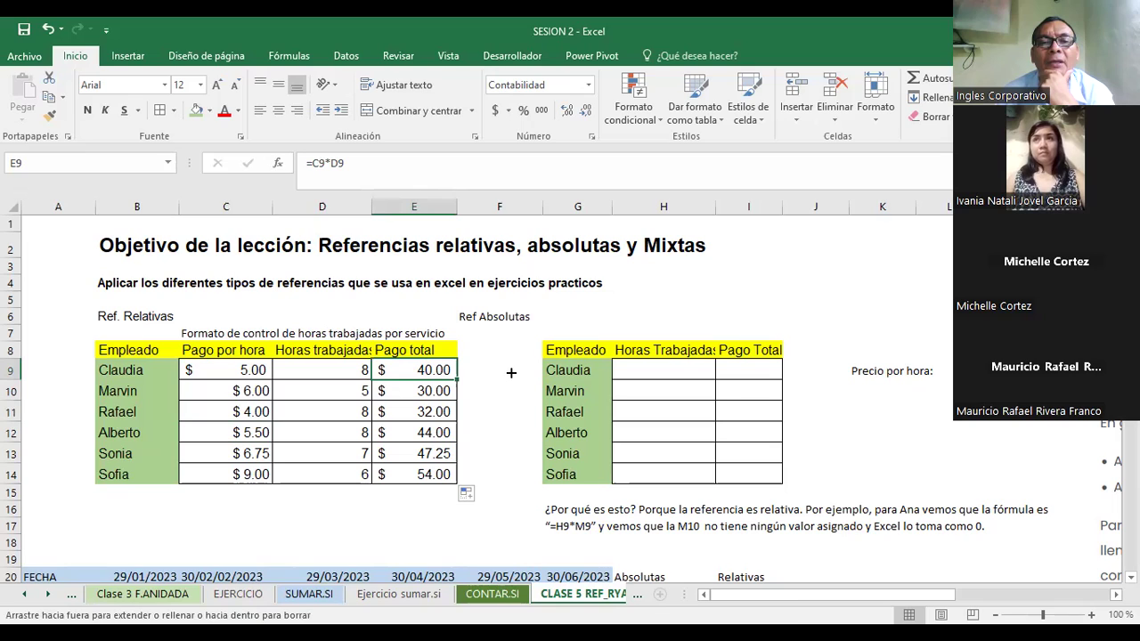
pyautogui.moveTo(454, 379); pyautogui.dragTo(509, 373)
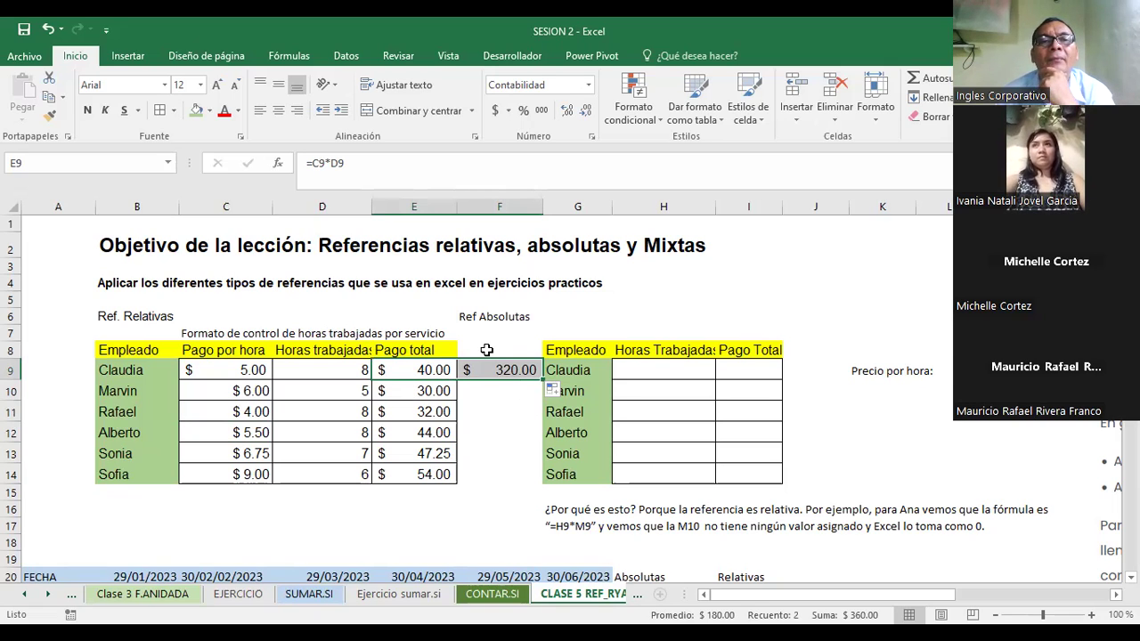
pyautogui.click(494, 370)
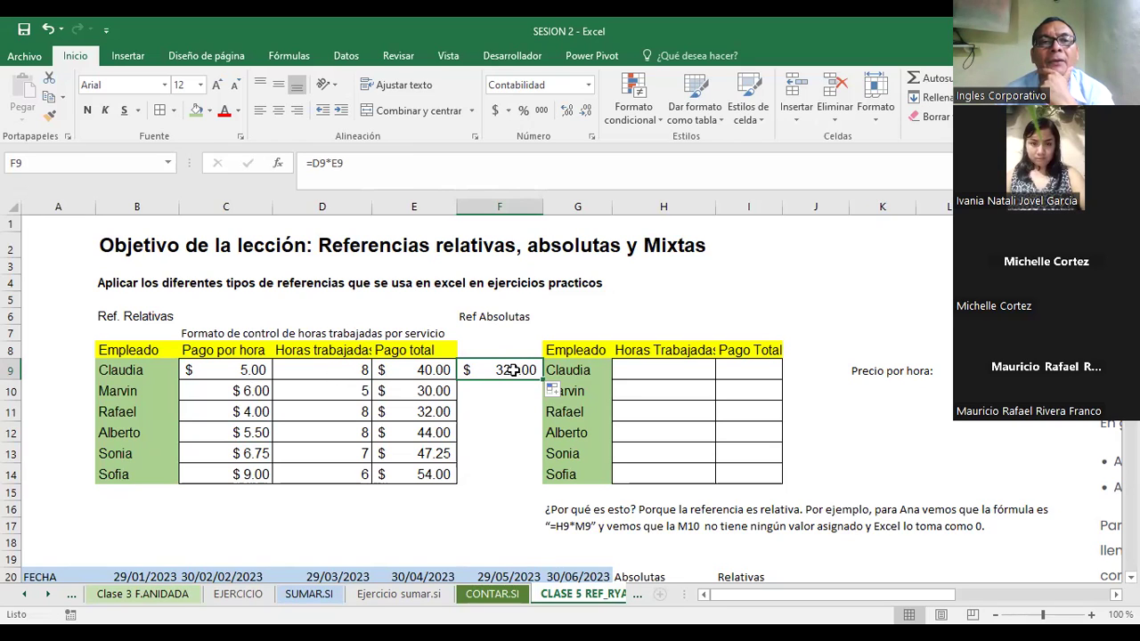
pyautogui.click(316, 372)
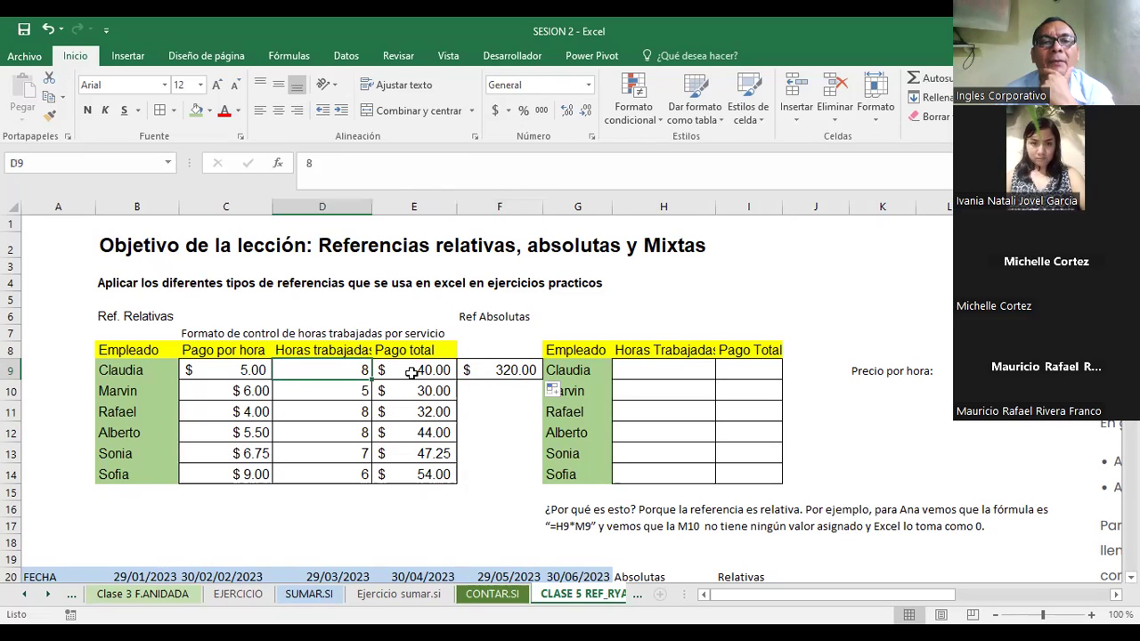
pyautogui.click(413, 371)
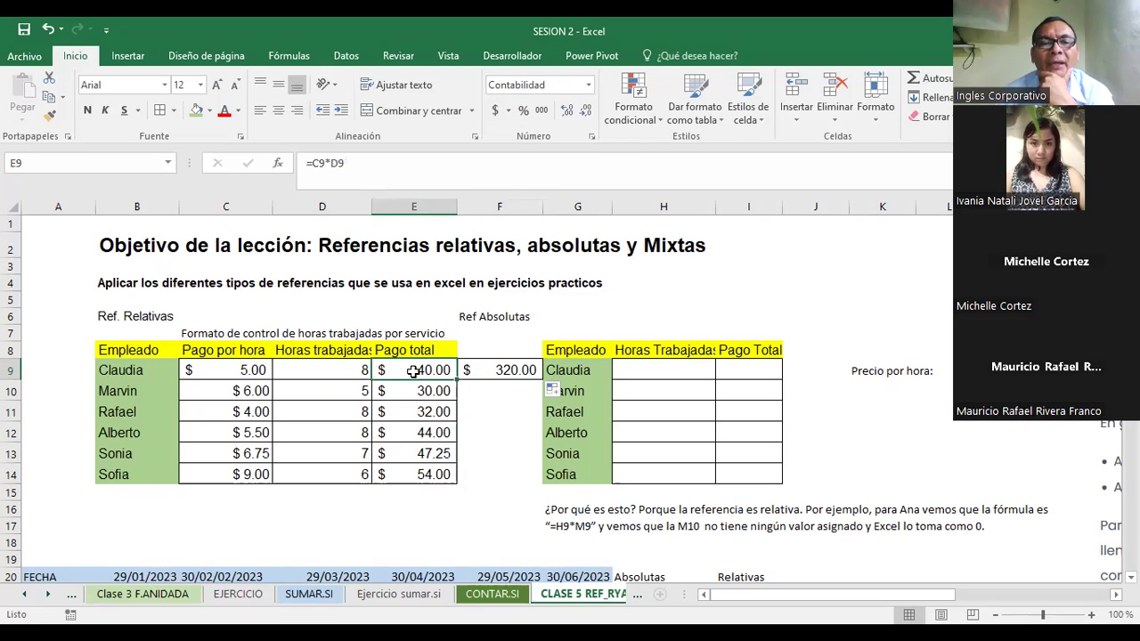
pyautogui.click(499, 370)
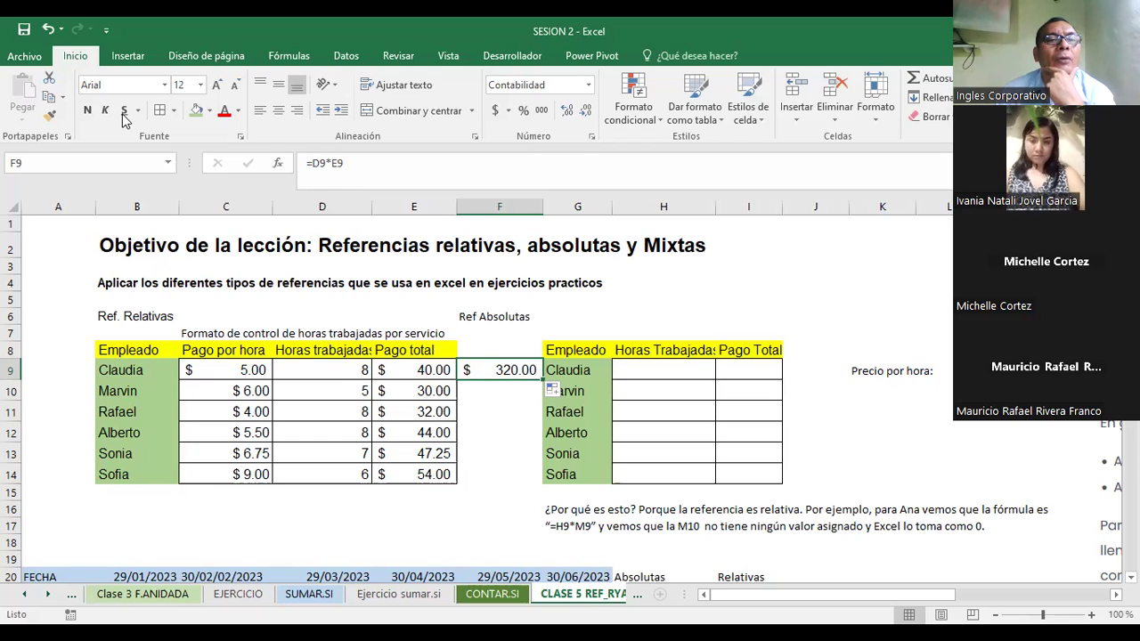
# Step: Undo the stray $320.00 in F9 and enlarge the $12.50 price in M9 to size 14
pyautogui.click(48, 33)
pyautogui.click(633, 368)
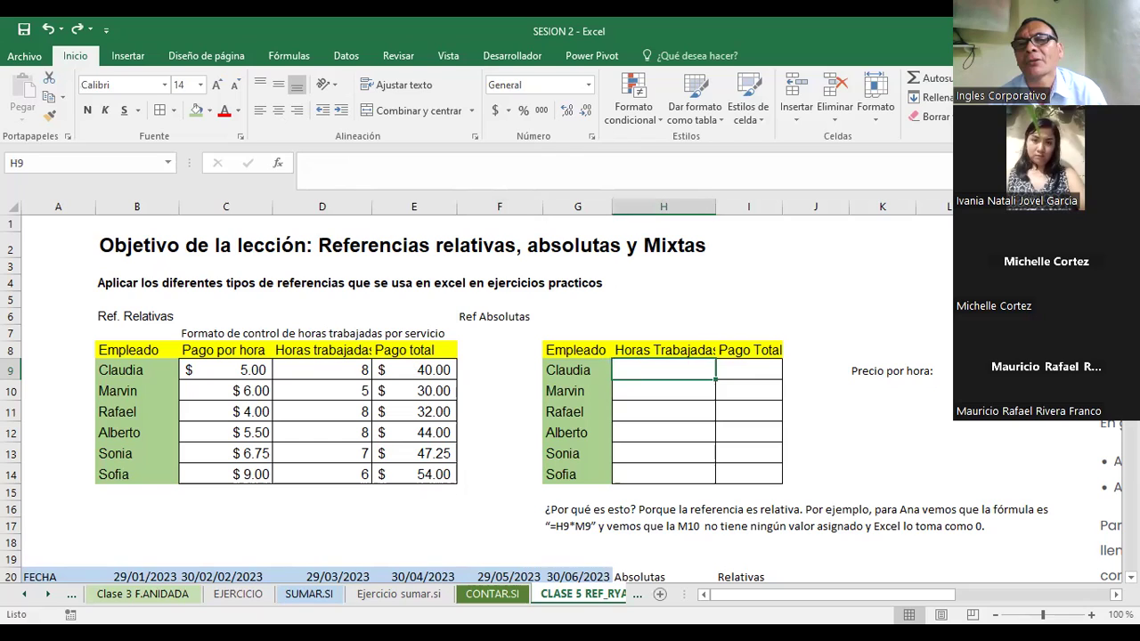
pyautogui.click(988, 369)
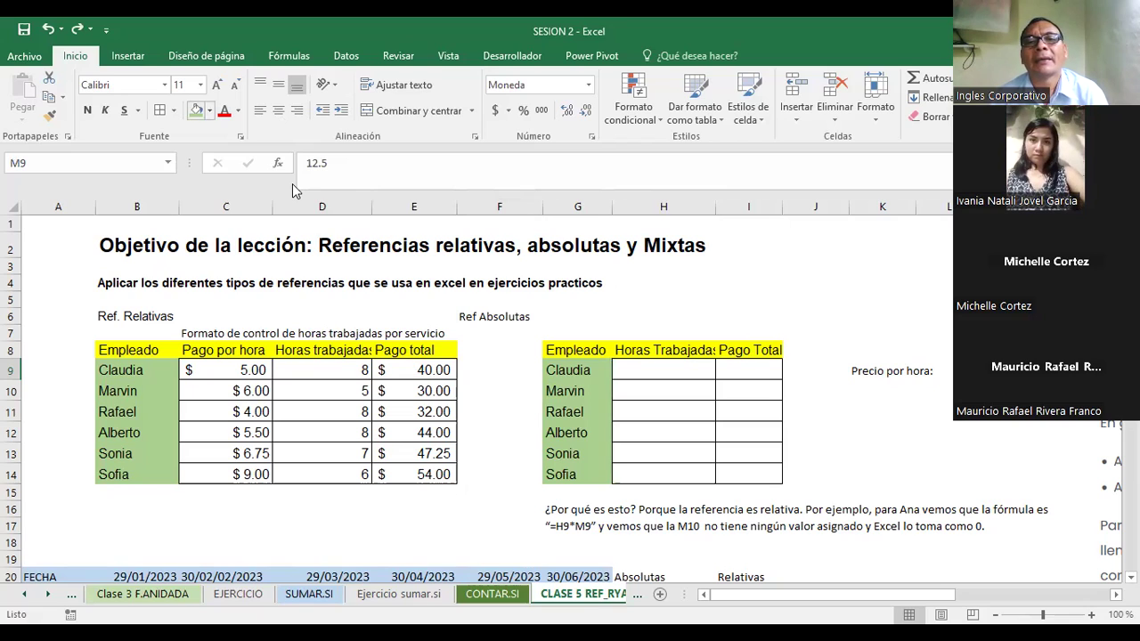
pyautogui.click(216, 89)
pyautogui.click(216, 89)
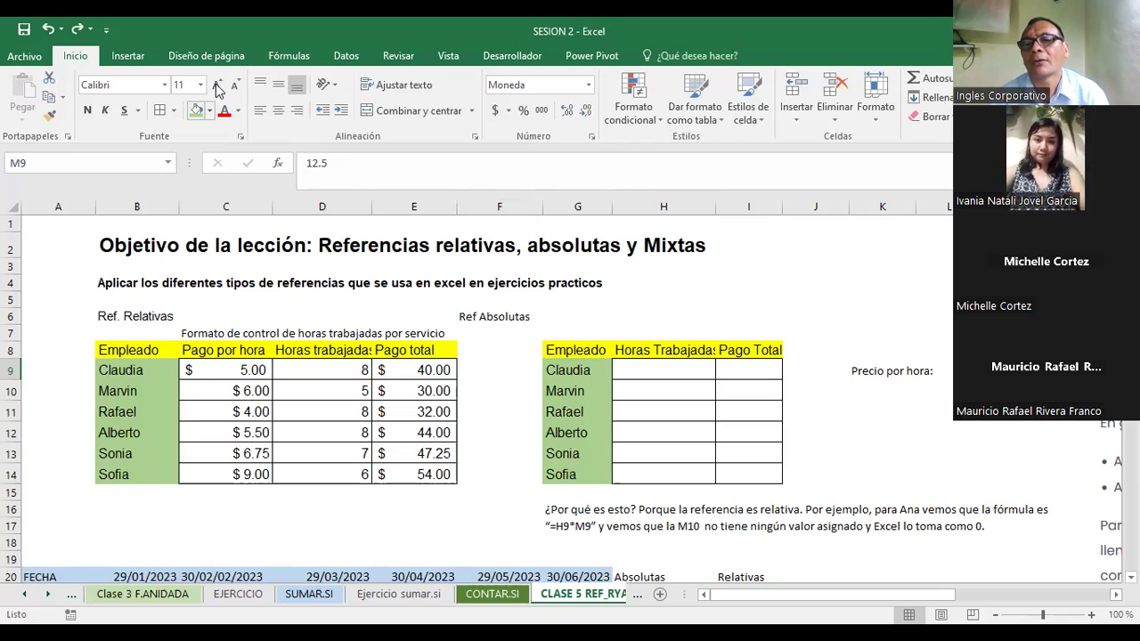
pyautogui.click(852, 280)
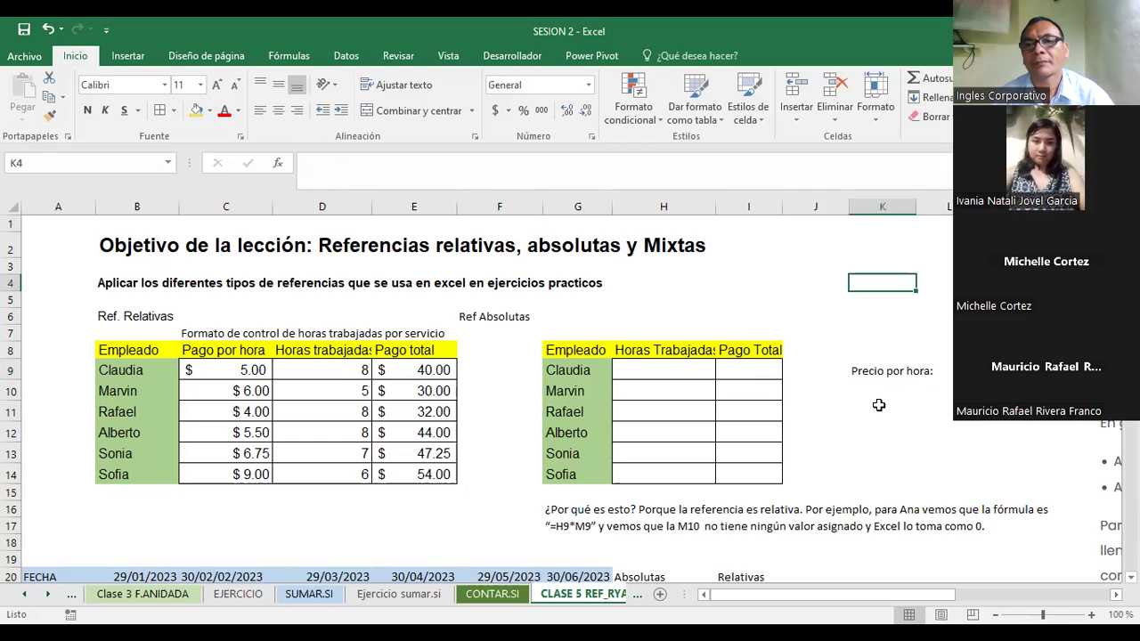
pyautogui.scroll(1, 862, 420)
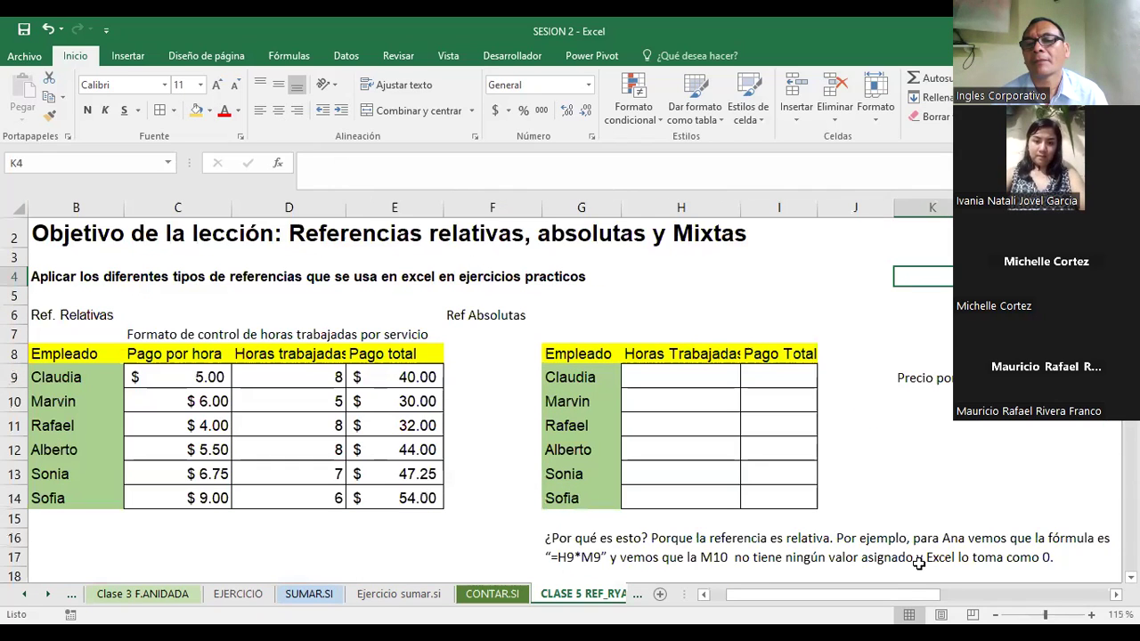
pyautogui.hscroll(3, 904, 595)
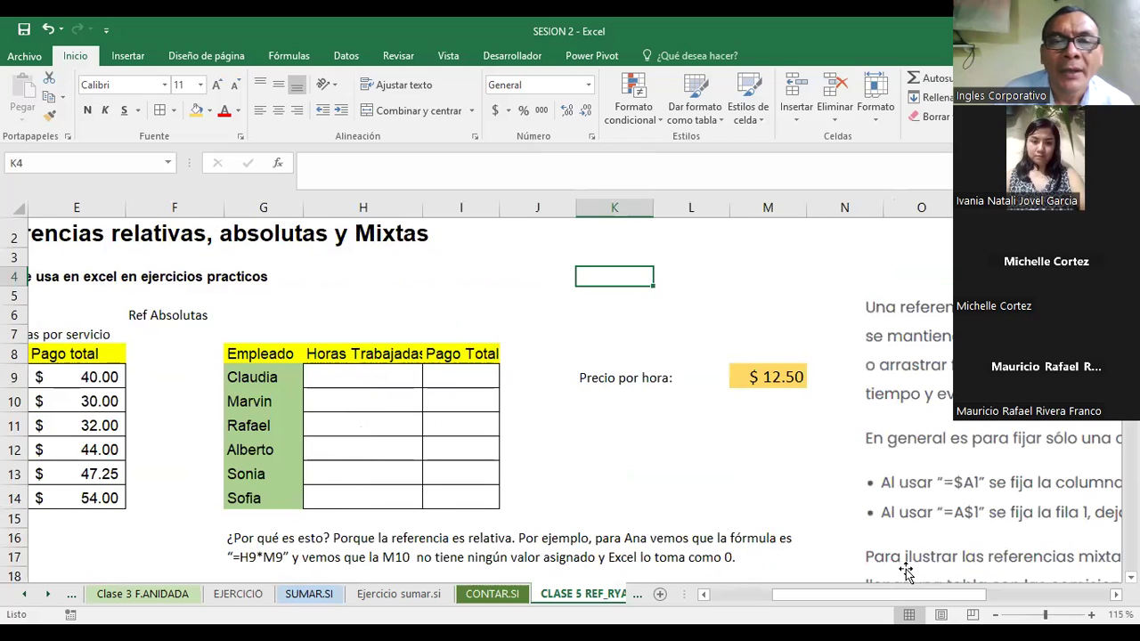
pyautogui.click(357, 380)
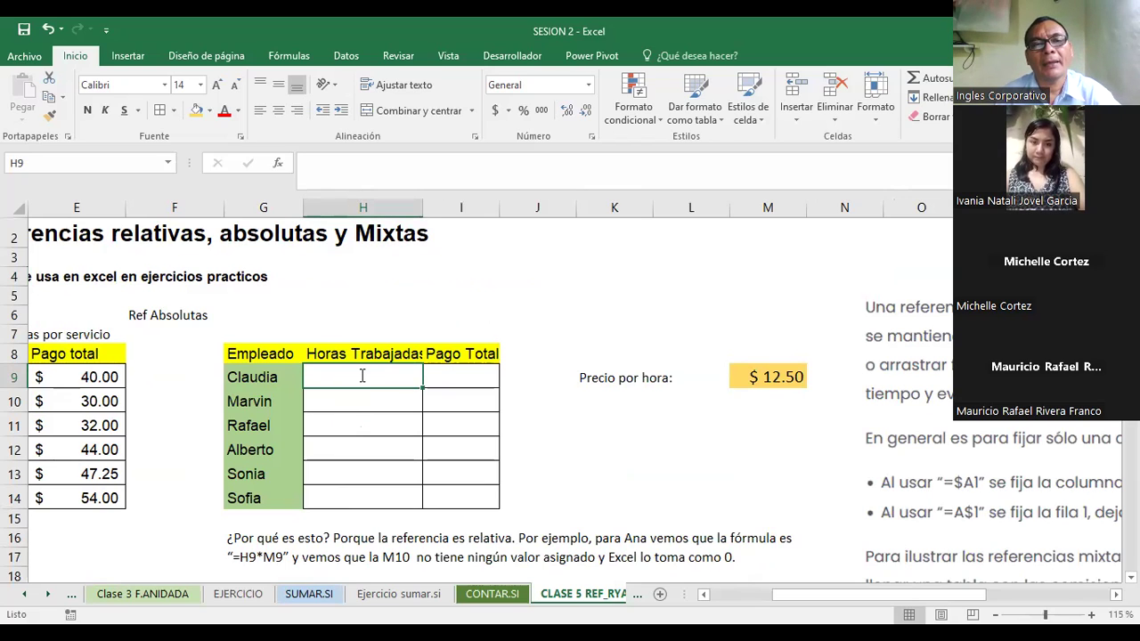
# Step: Enter hours 8, 5, 4, 6, 7 and 5 into H9 through H14
pyautogui.write('5')
pyautogui.press('BackSpace')
pyautogui.write('8')
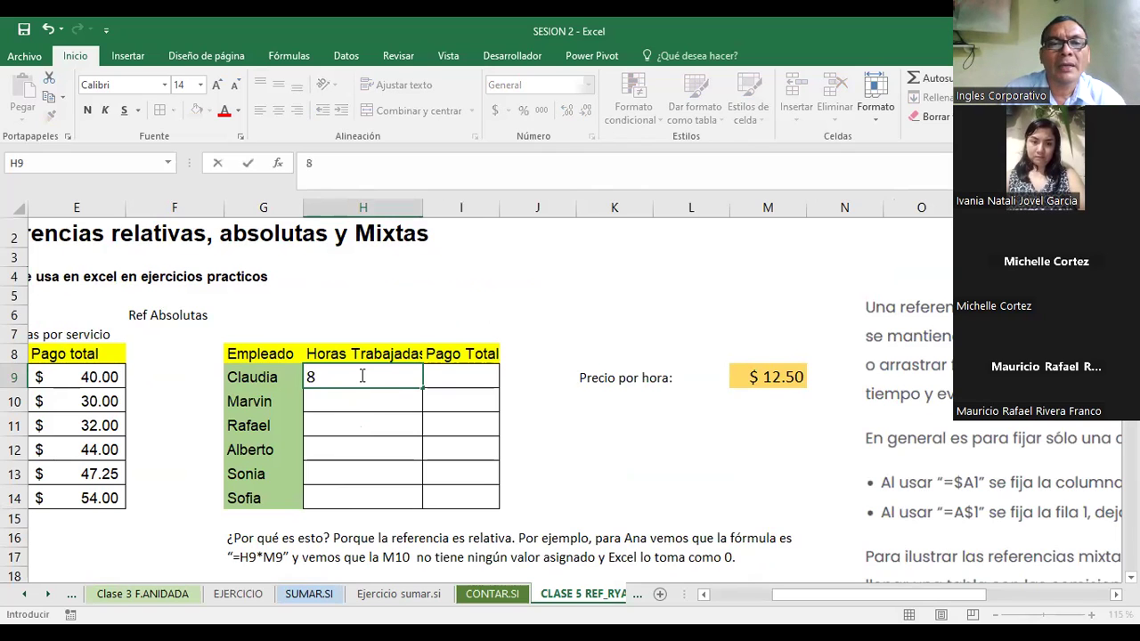
pyautogui.press('Return')
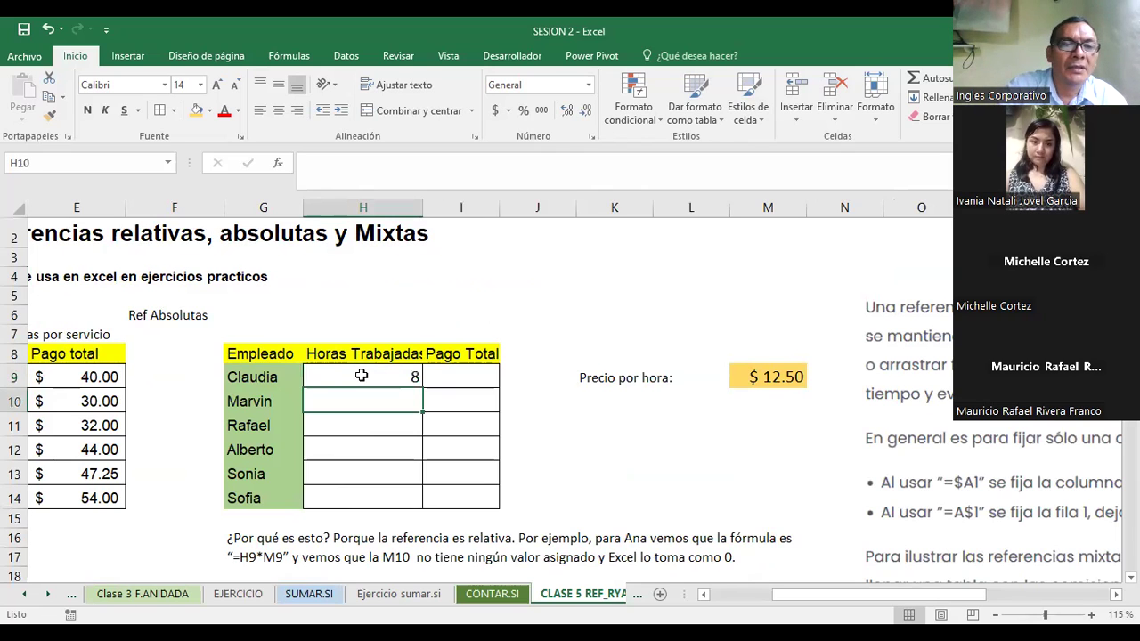
pyautogui.write('5')
pyautogui.press('Return')
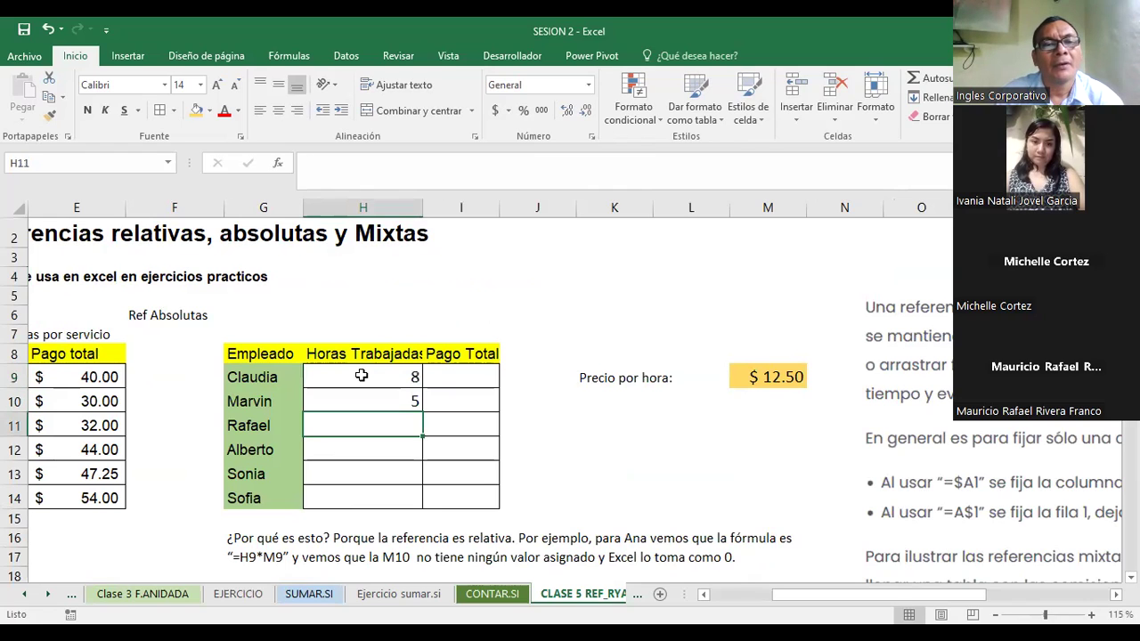
pyautogui.write('4')
pyautogui.press('Return')
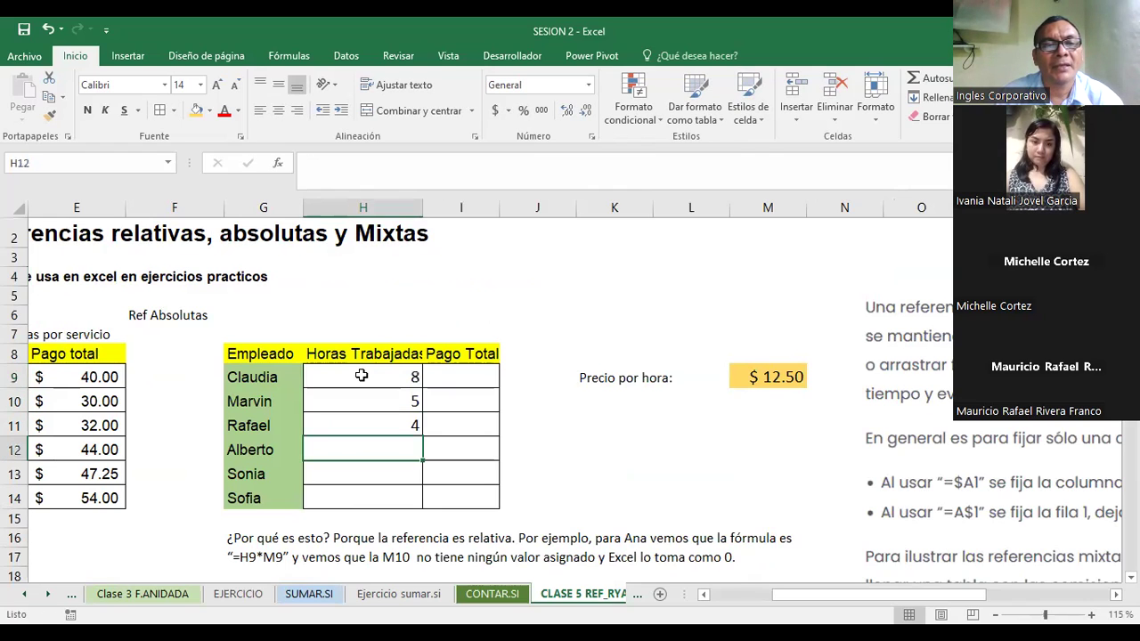
pyautogui.write('6')
pyautogui.press('Return')
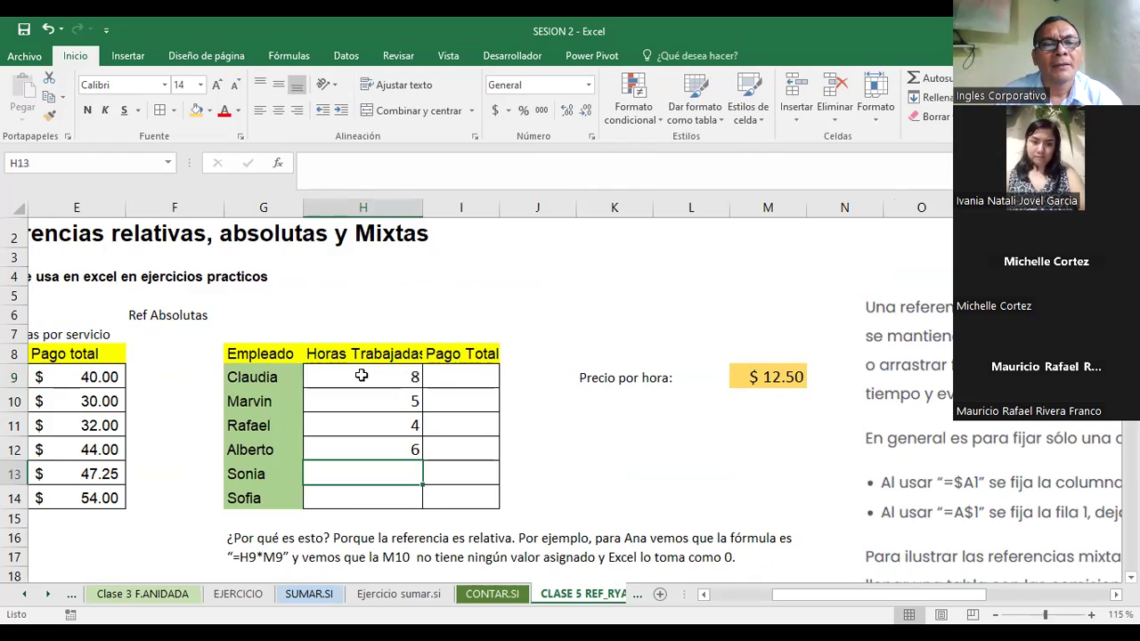
pyautogui.write('7')
pyautogui.press('Return')
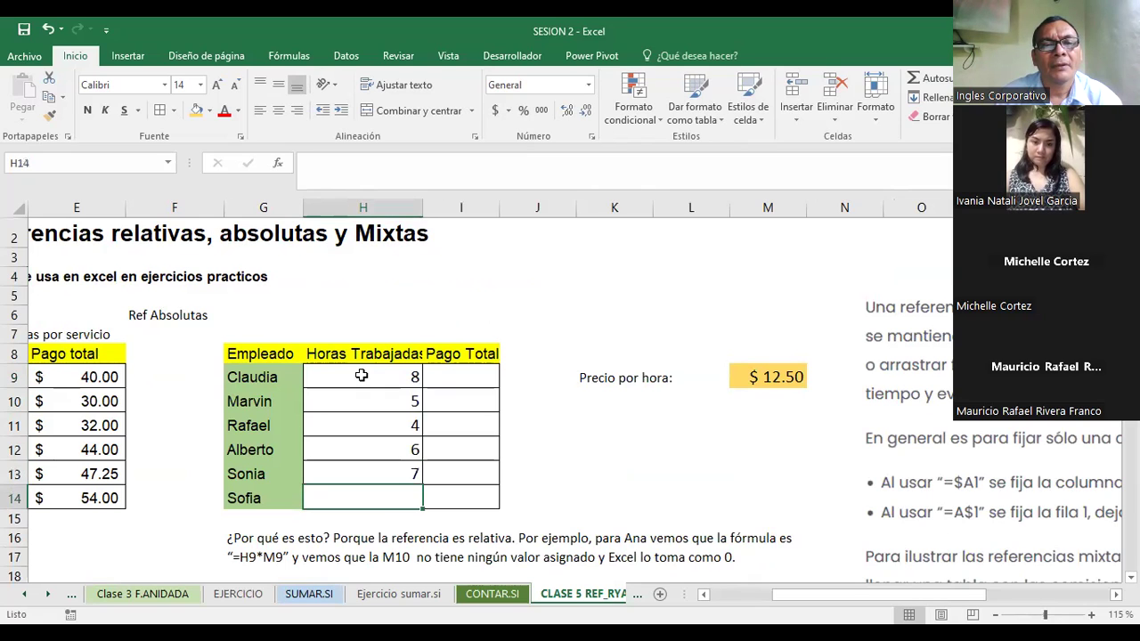
pyautogui.write('5')
pyautogui.press('Return')
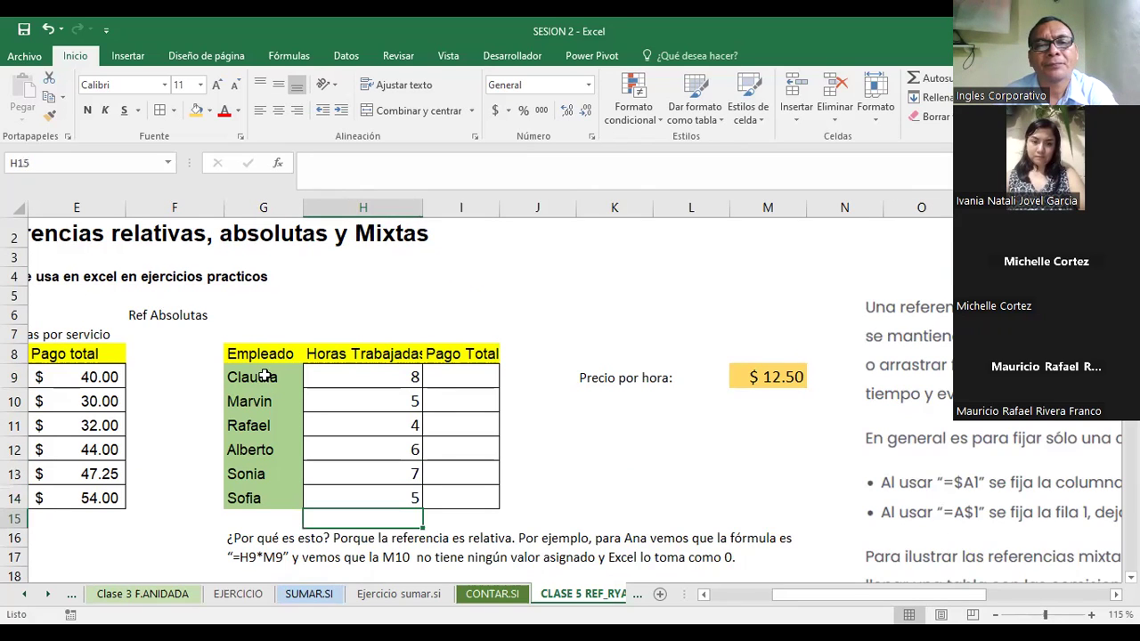
pyautogui.click(470, 380)
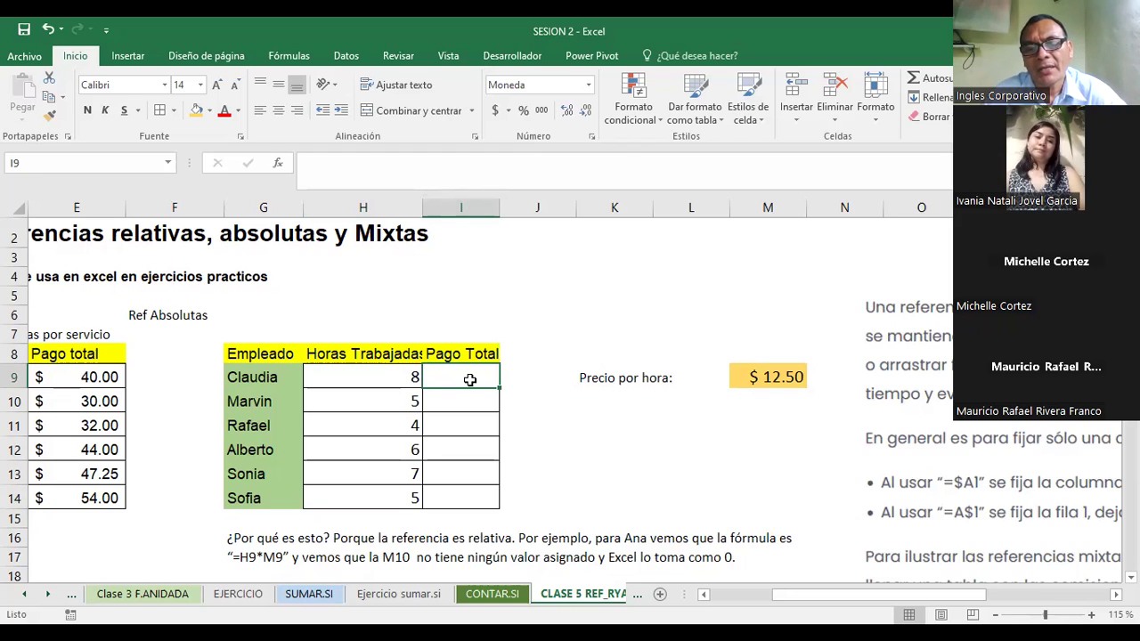
# Step: Enter =H9;M9 in I9, which returns #¡VALOR!
pyautogui.write('=')
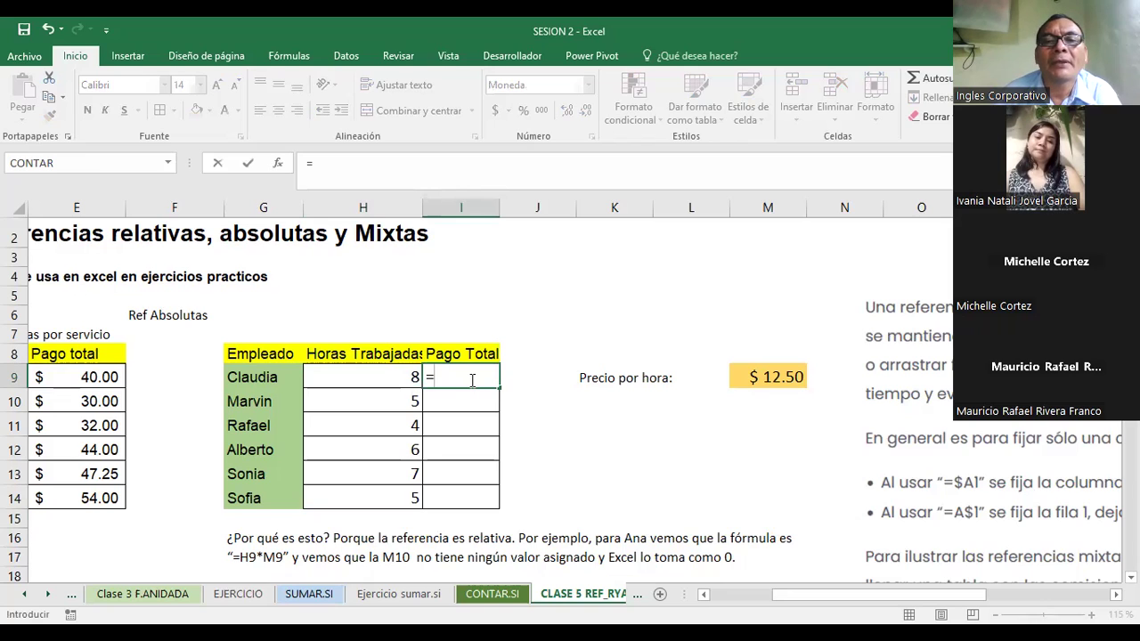
pyautogui.click(368, 379)
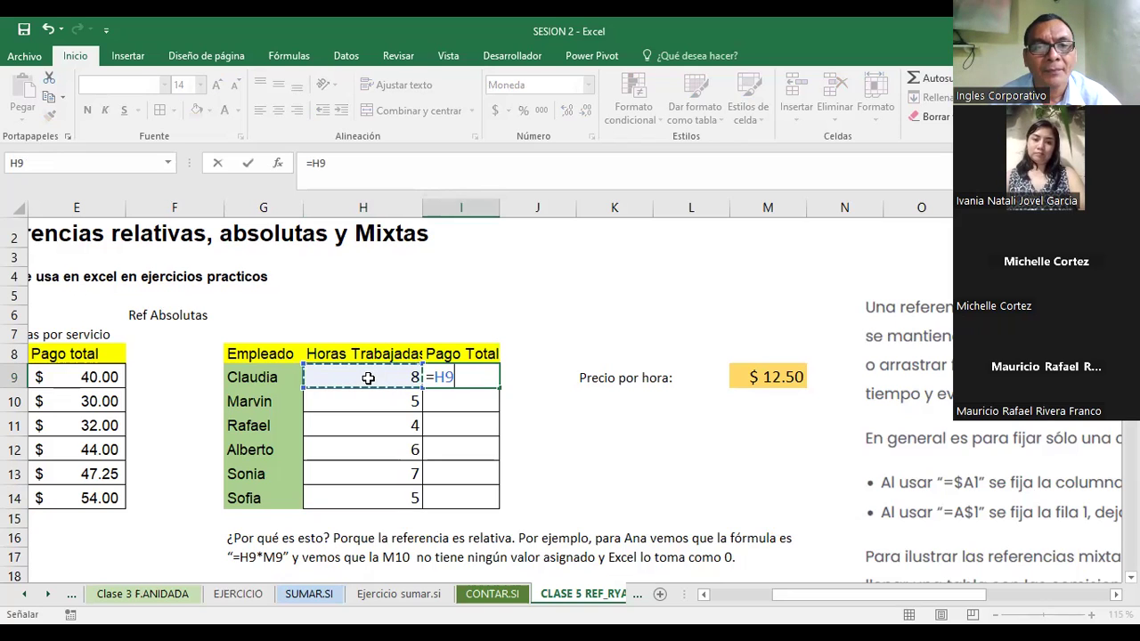
pyautogui.write(';')
pyautogui.click(772, 377)
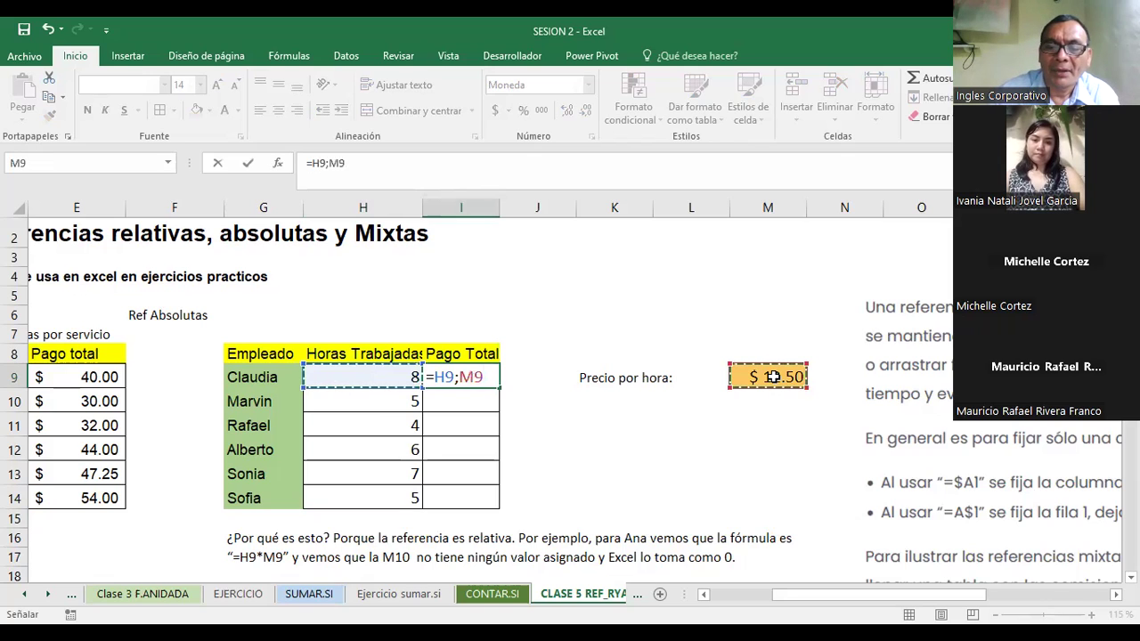
pyautogui.press('Return')
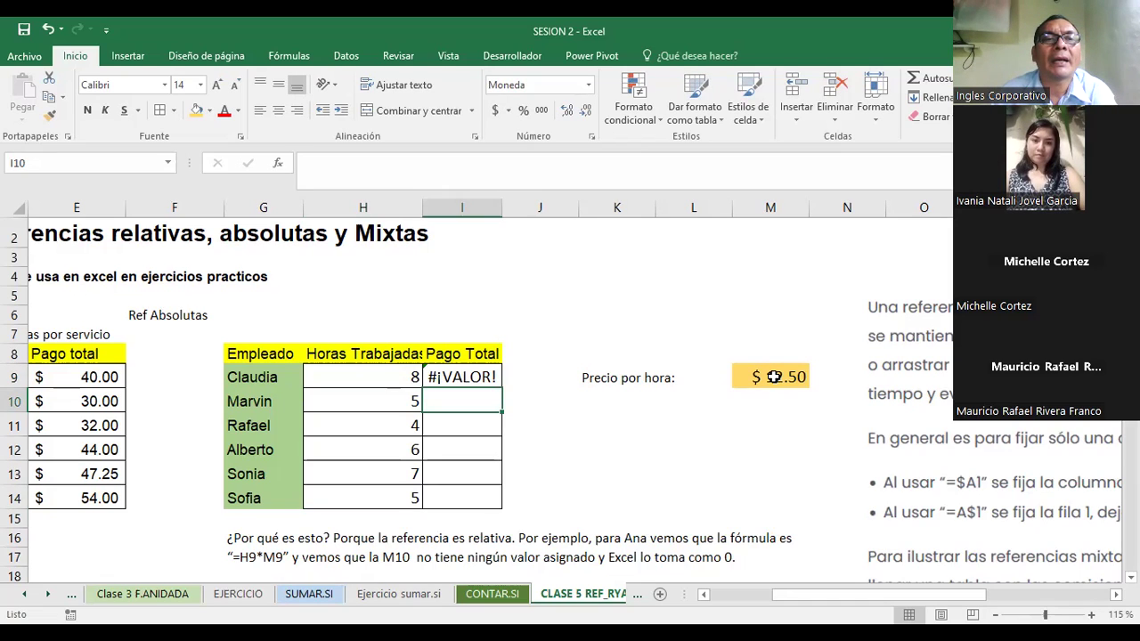
# Step: Fix I9's formula to =H9*M9 by replacing the semicolon with *
pyautogui.click(463, 373)
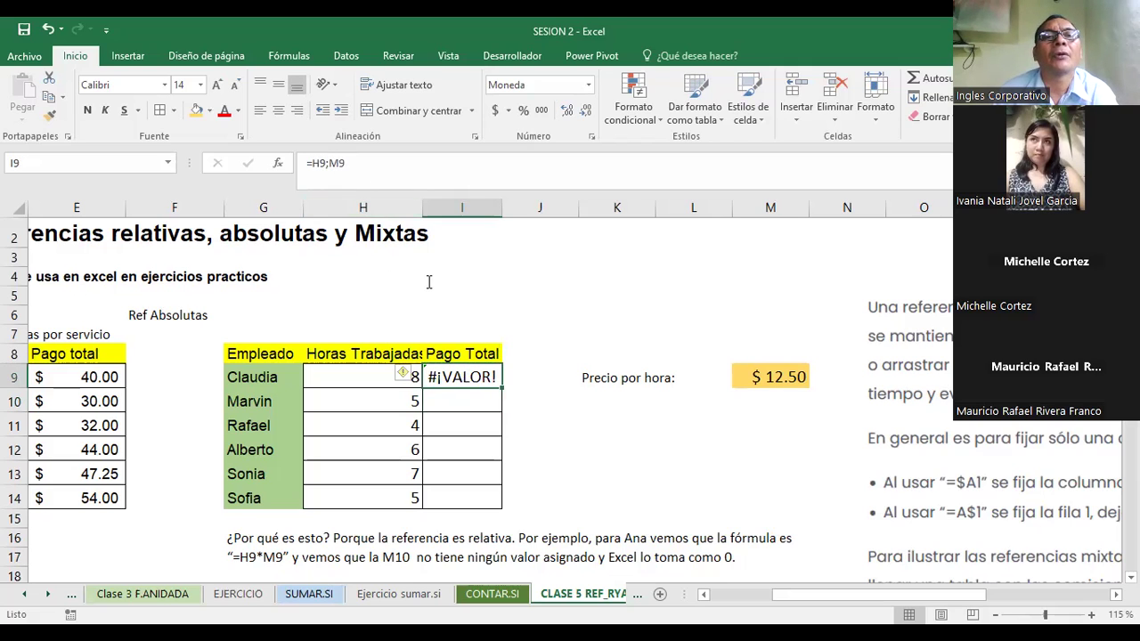
pyautogui.press('F2')
pyautogui.press('Left')
pyautogui.press('Left')
pyautogui.press('BackSpace')
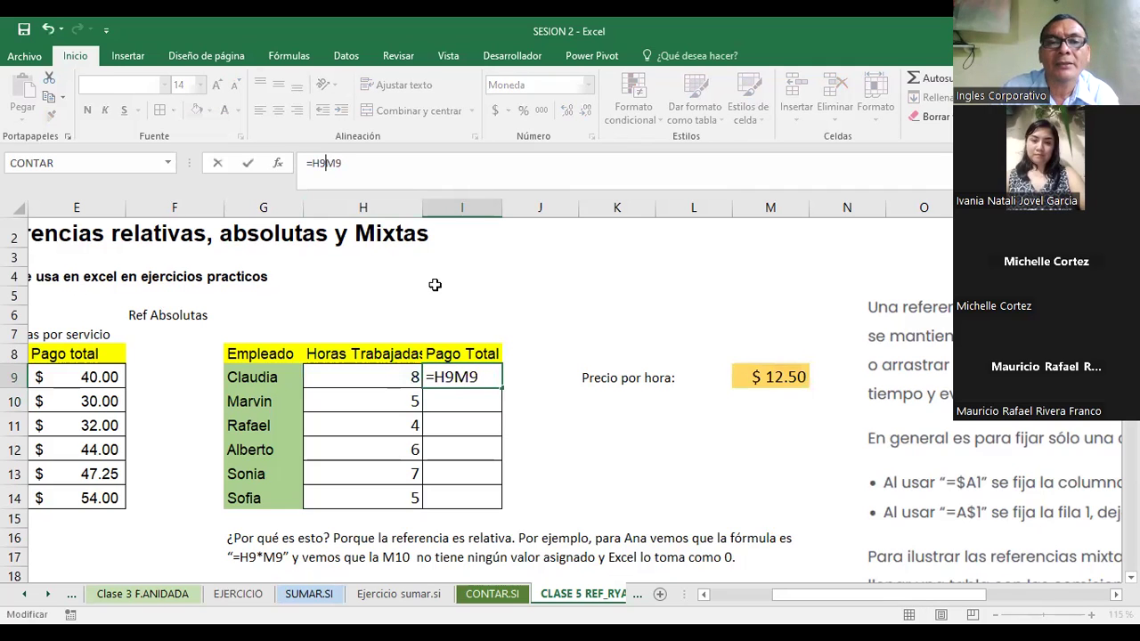
pyautogui.write('*')
pyautogui.press('Return')
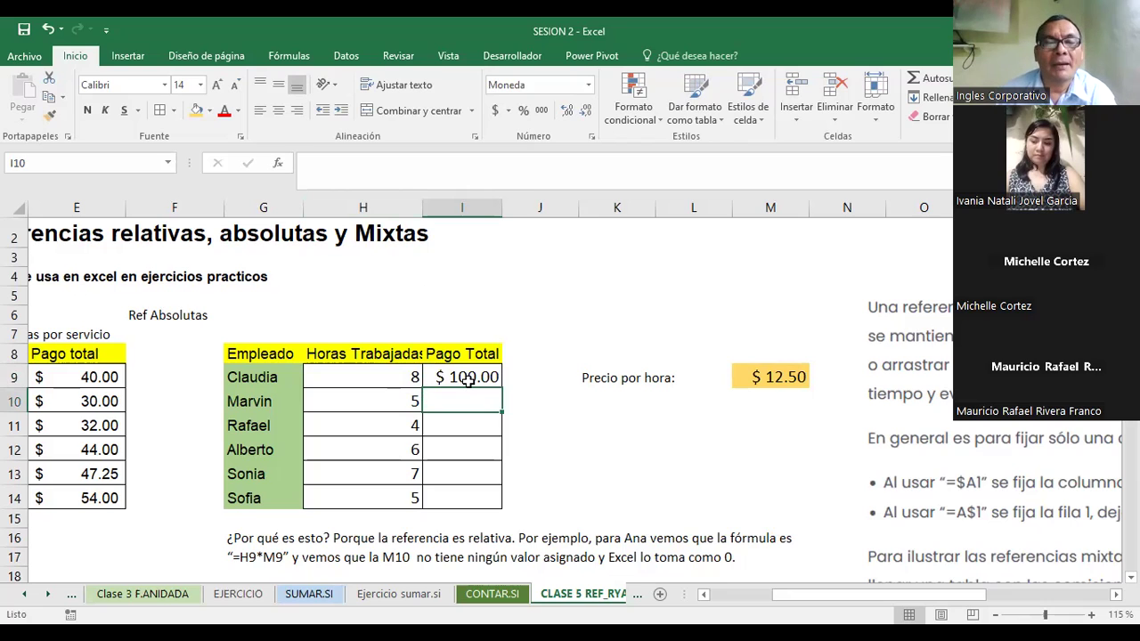
# Step: Copy I9's pay formula down to I10–I14, which show $0.00 for the other employees
pyautogui.click(404, 385)
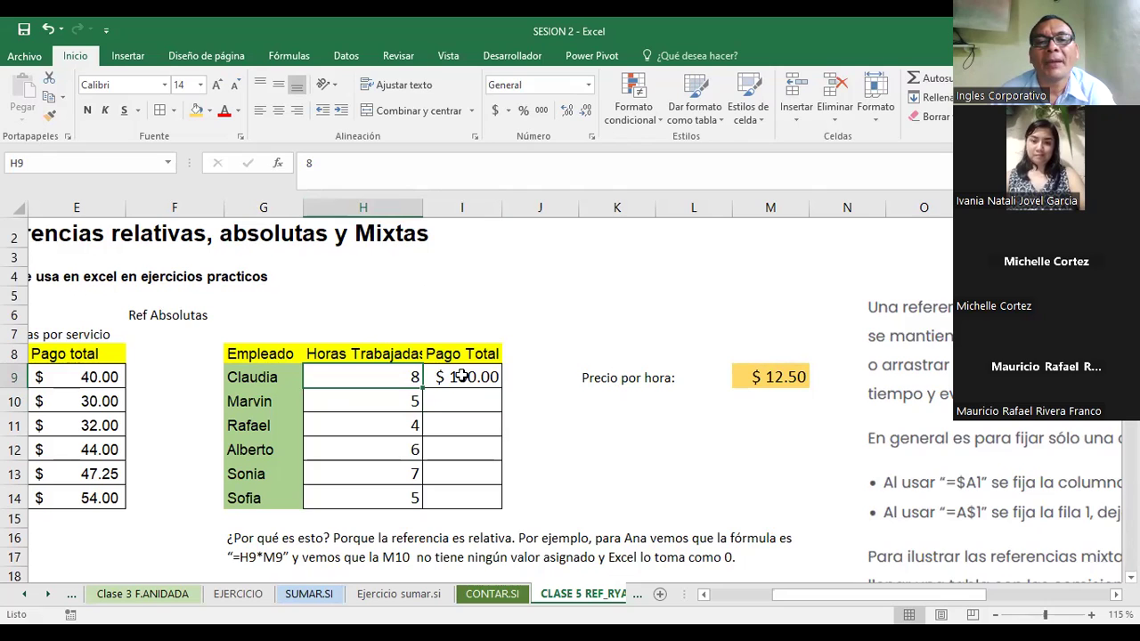
pyautogui.click(496, 385)
pyautogui.moveTo(500, 400); pyautogui.dragTo(491, 505)
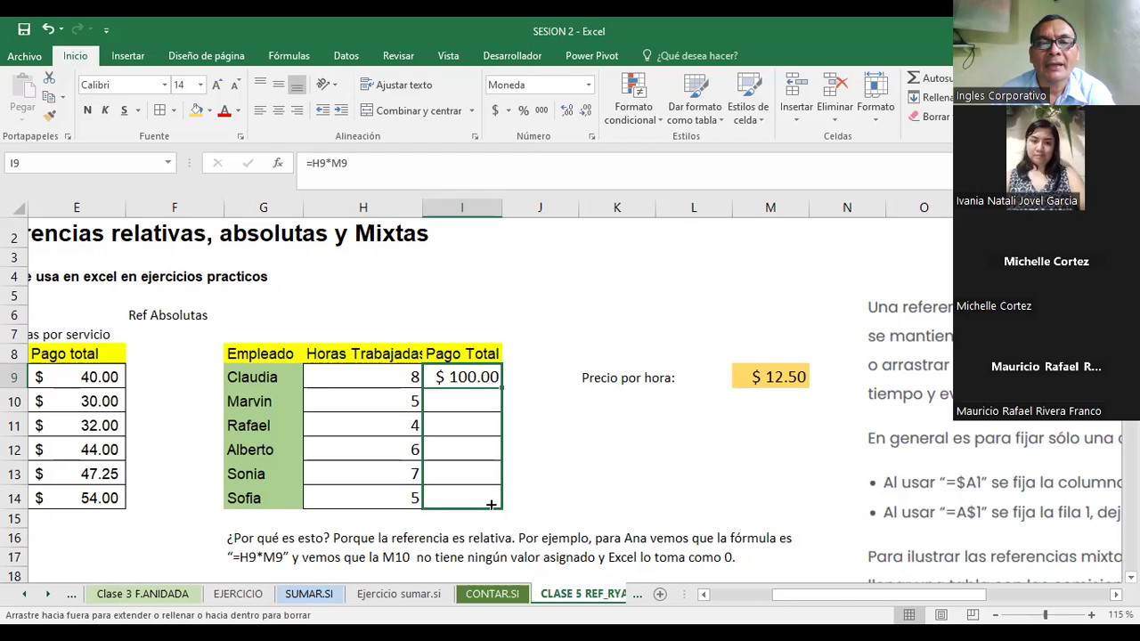
pyautogui.moveTo(491, 505); pyautogui.dragTo(490, 504)
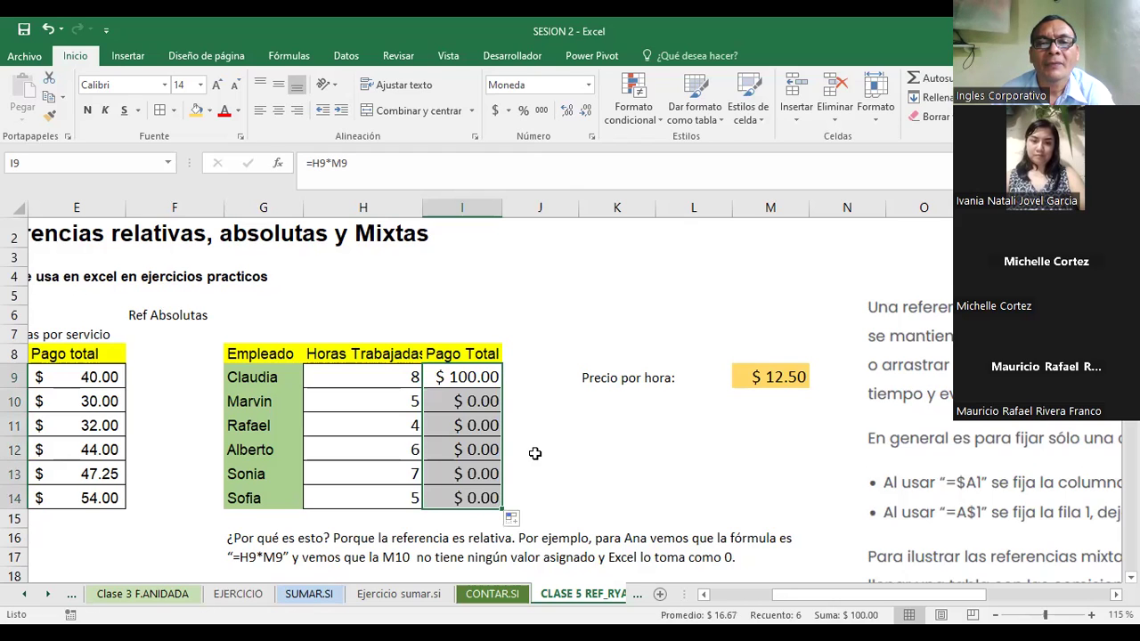
pyautogui.click(578, 316)
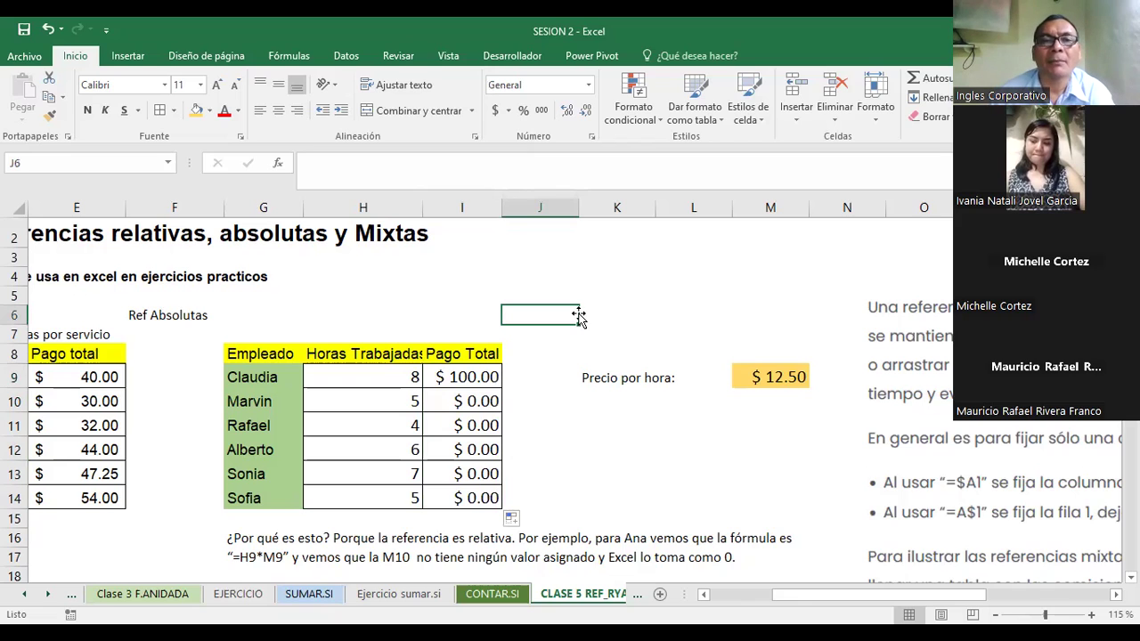
pyautogui.click(779, 381)
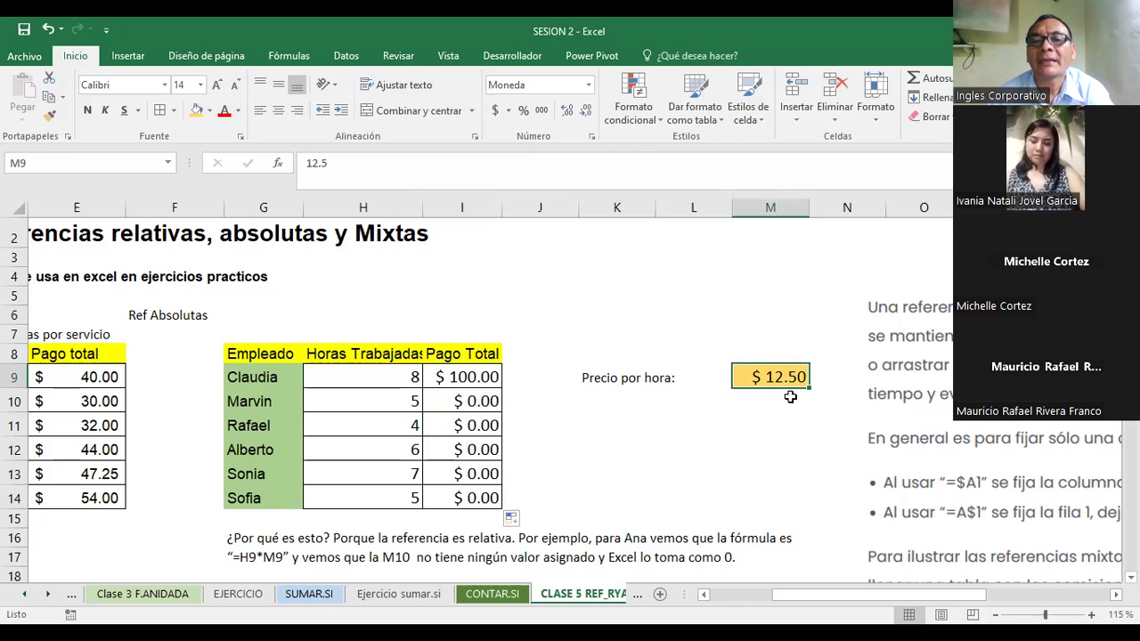
pyautogui.press('Return')
pyautogui.click(777, 447)
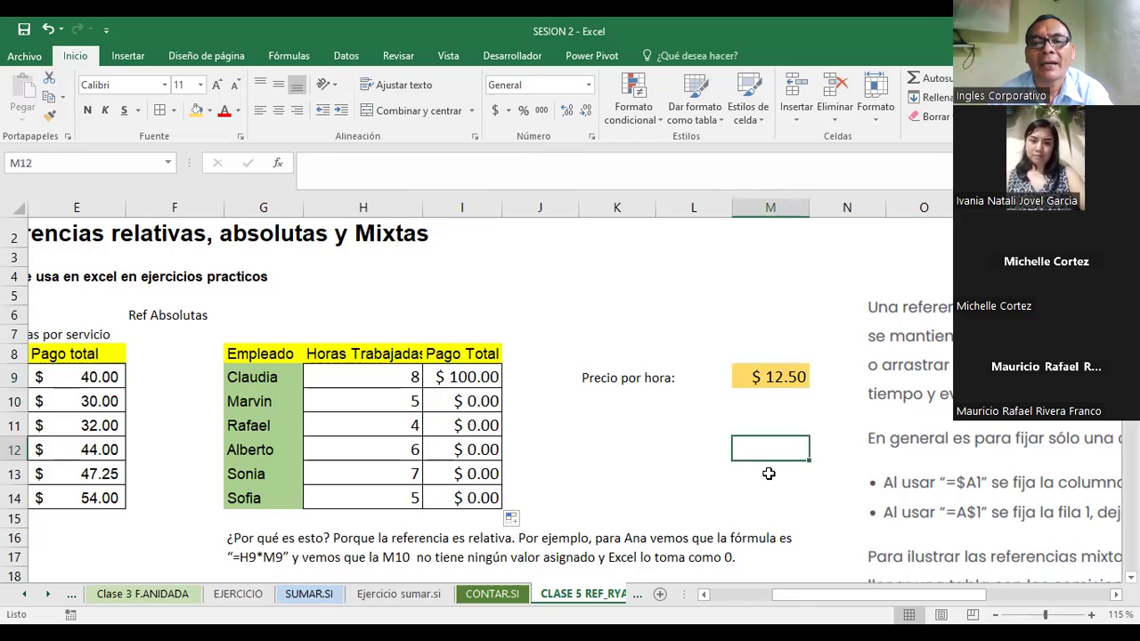
pyautogui.press('Return')
pyautogui.press('Return')
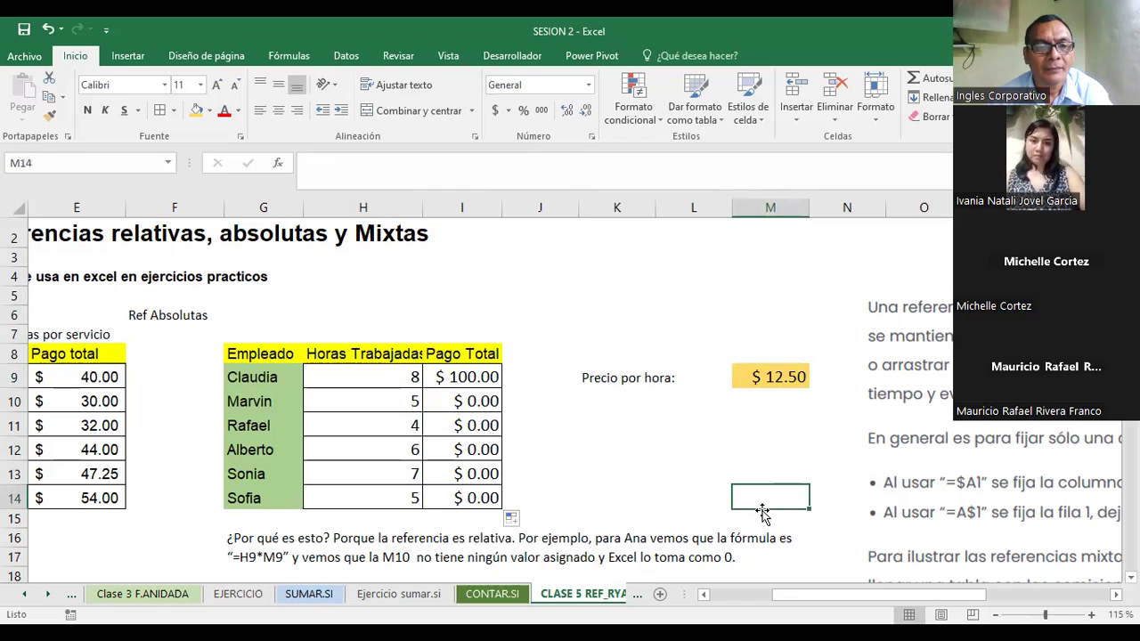
# Step: Enter test values 10 in M10 and 5 in M11, giving Marvin $50.00 and Rafael $20.00
pyautogui.click(771, 403)
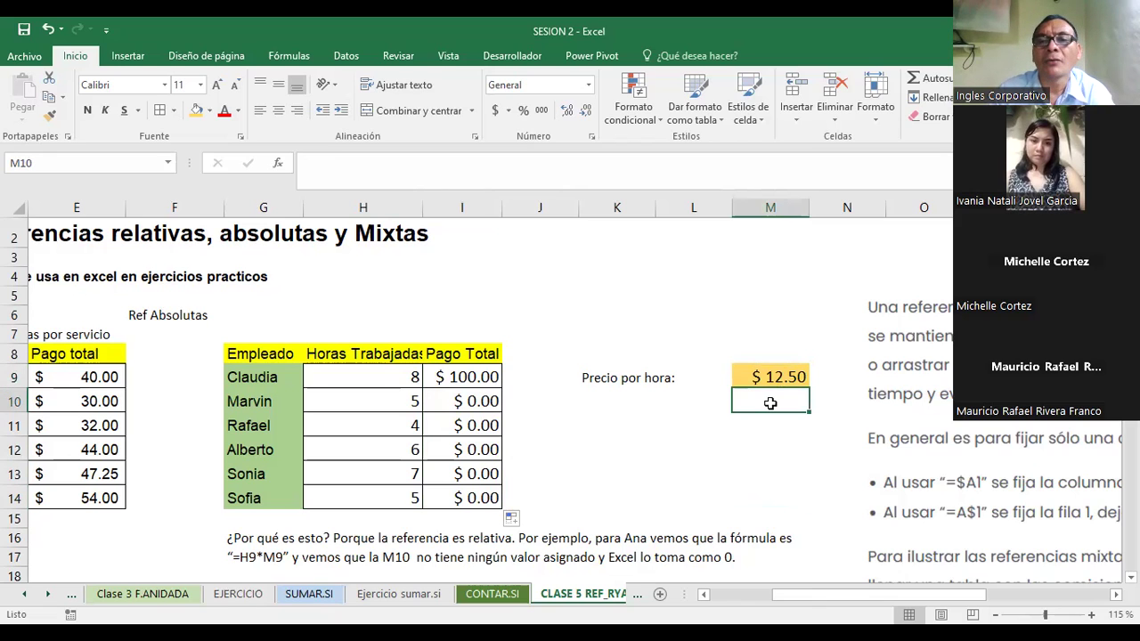
pyautogui.write('10')
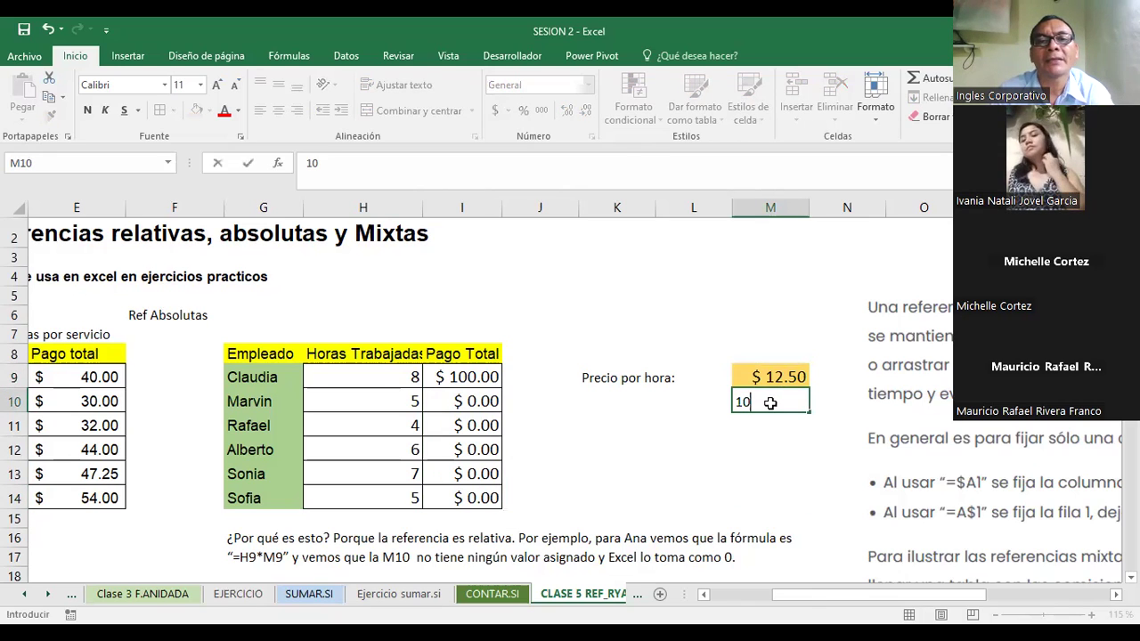
pyautogui.press('Return')
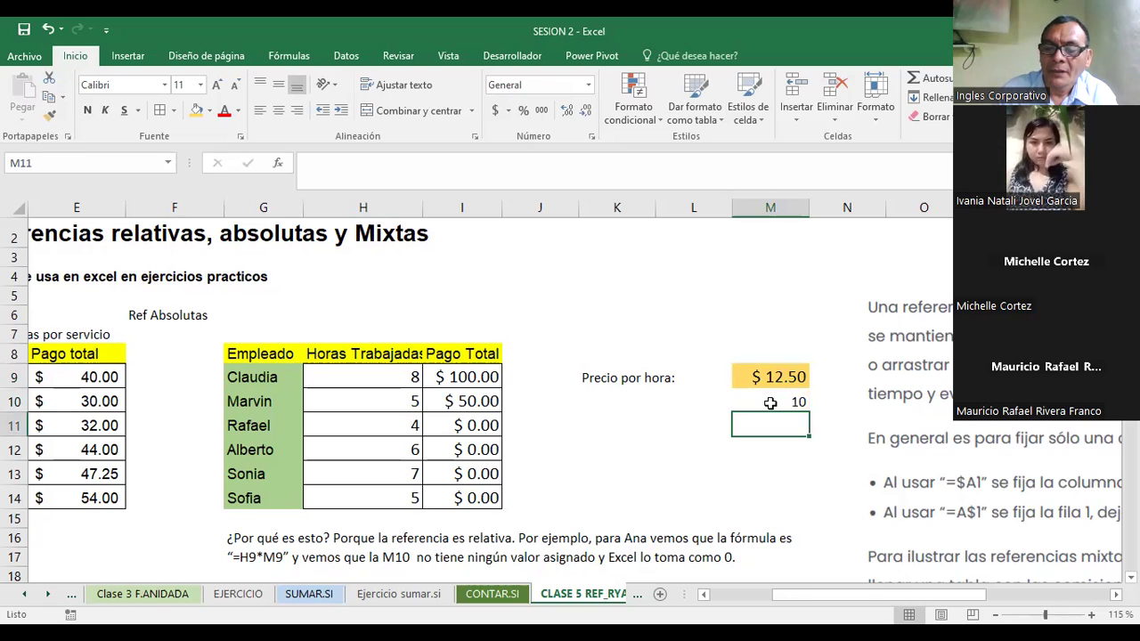
pyautogui.write('5')
pyautogui.press('Return')
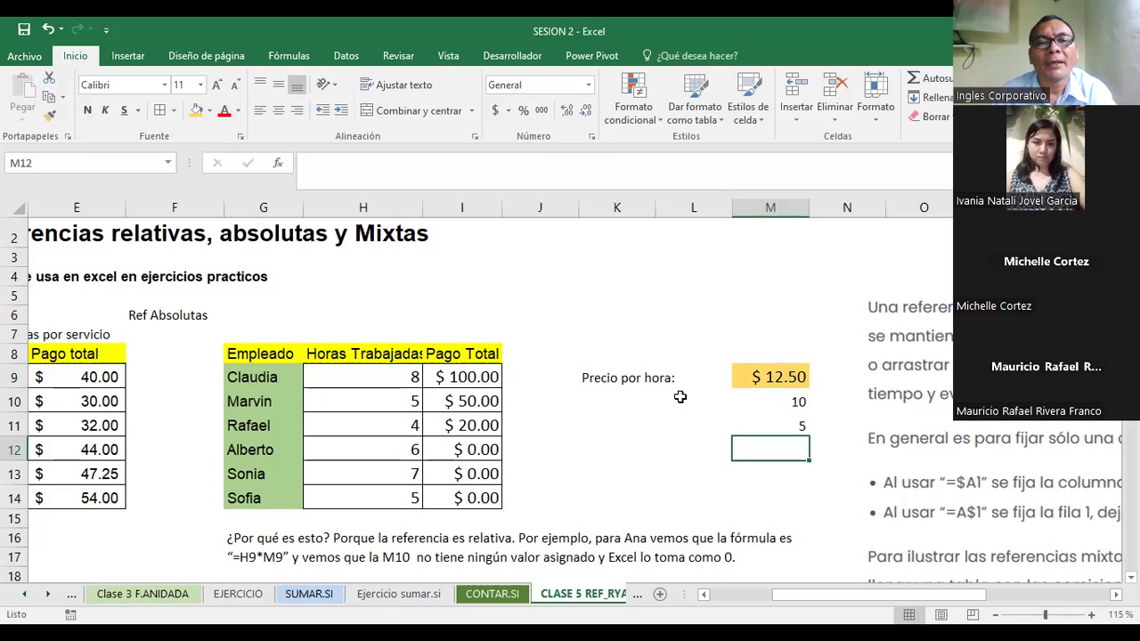
pyautogui.click(487, 378)
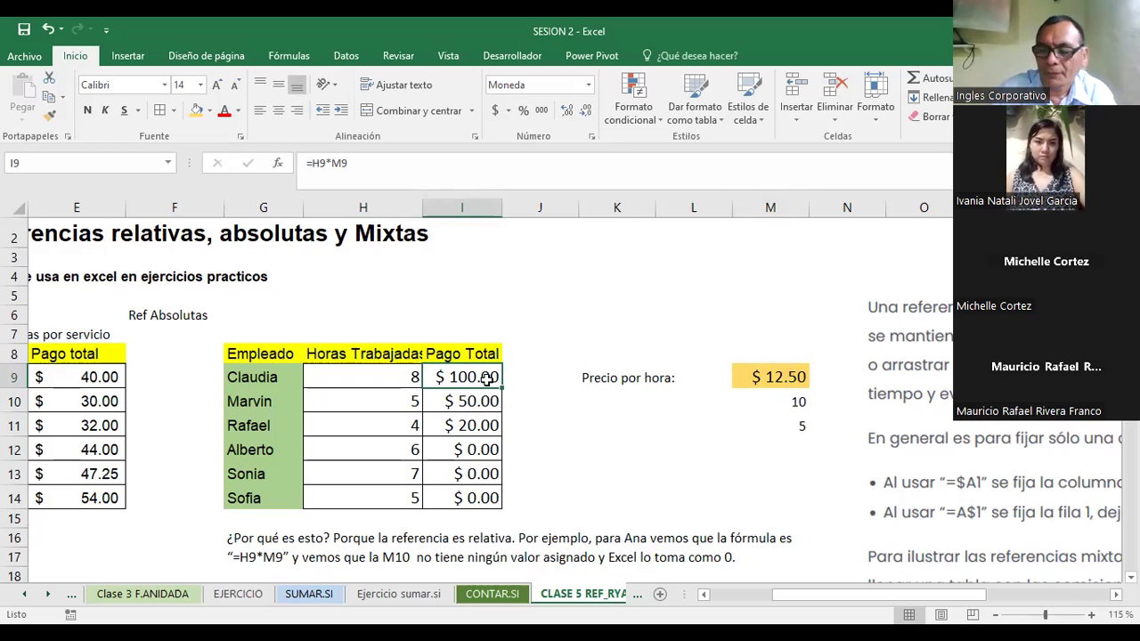
# Step: Delete the test values 10 and 5 from M10 and M11, returning those totals to $0.00
pyautogui.click(779, 402)
pyautogui.press('Delete')
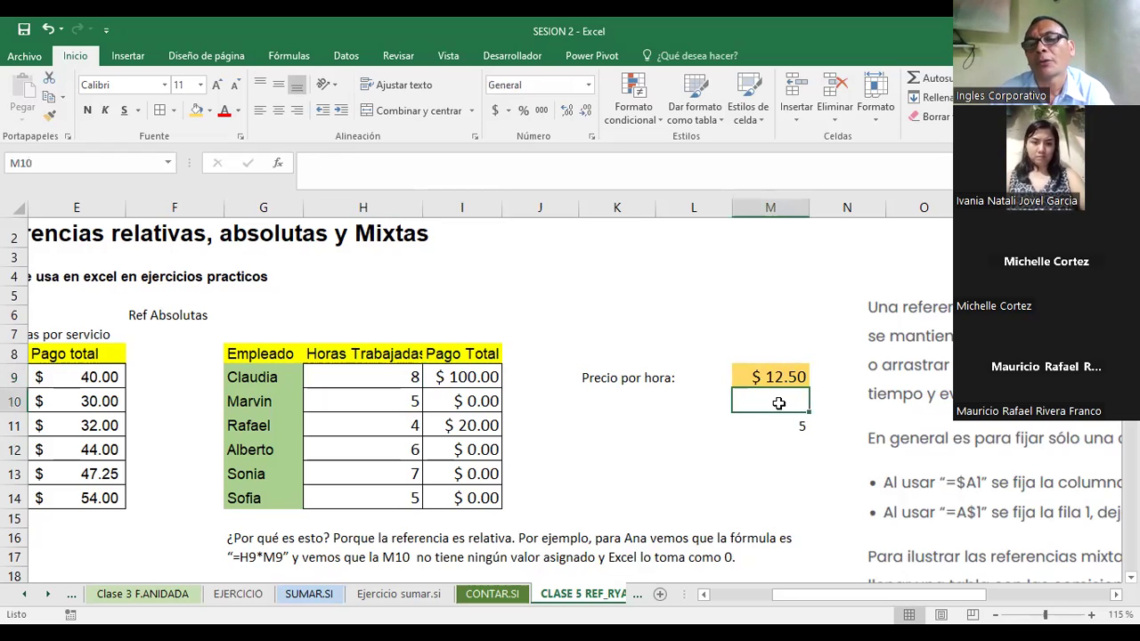
pyautogui.click(782, 428)
pyautogui.press('Delete')
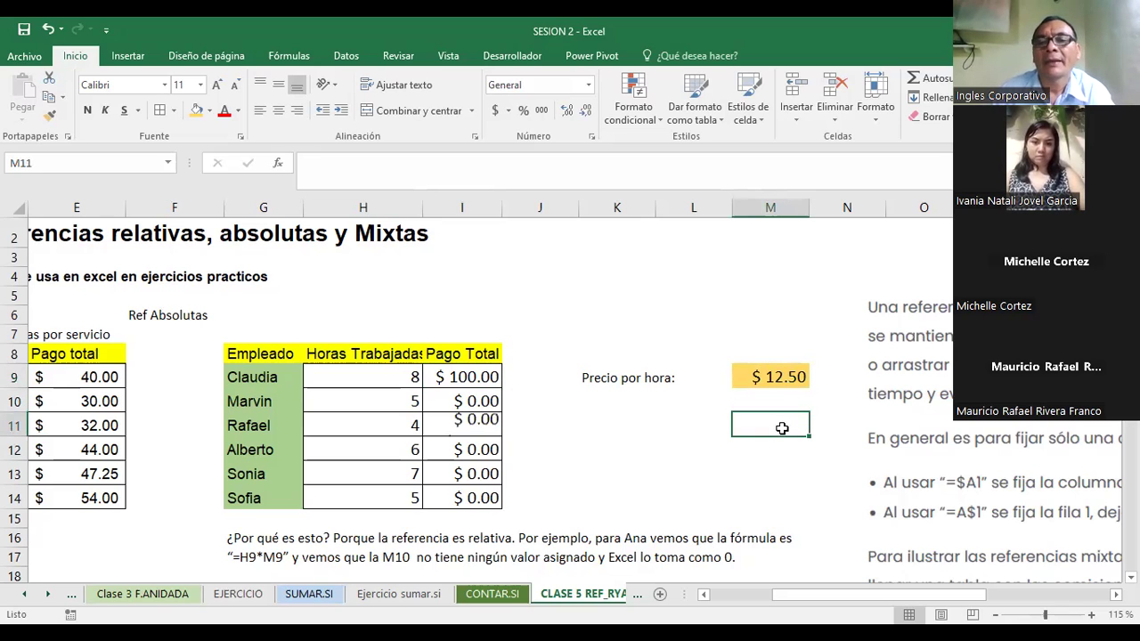
pyautogui.click(783, 375)
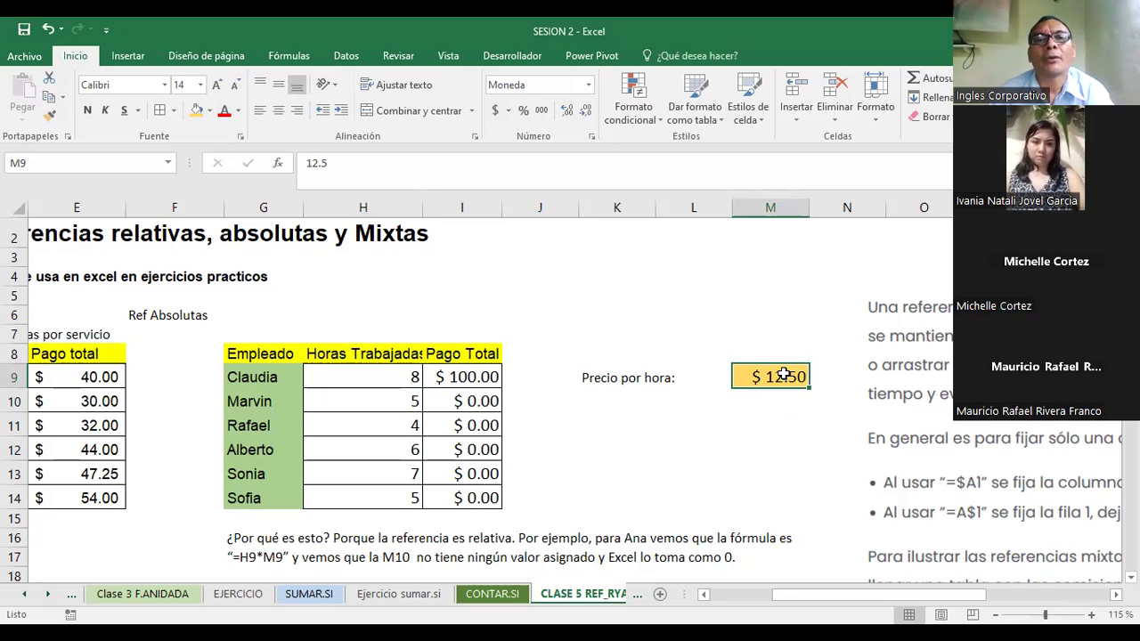
pyautogui.click(516, 293)
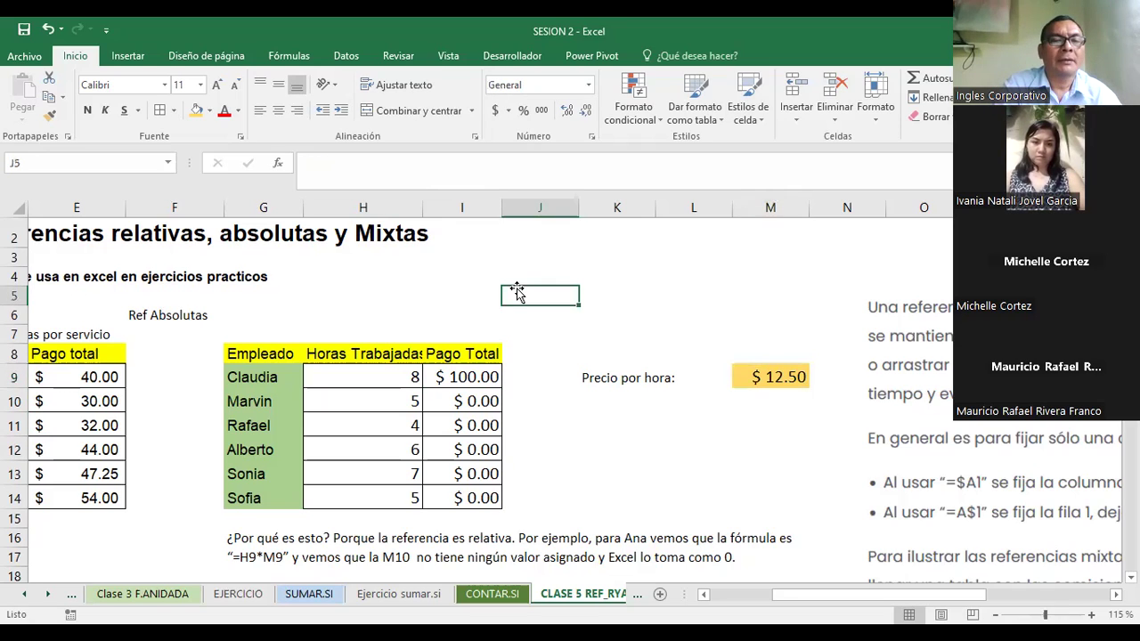
pyautogui.write('ref.R')
pyautogui.press('Return')
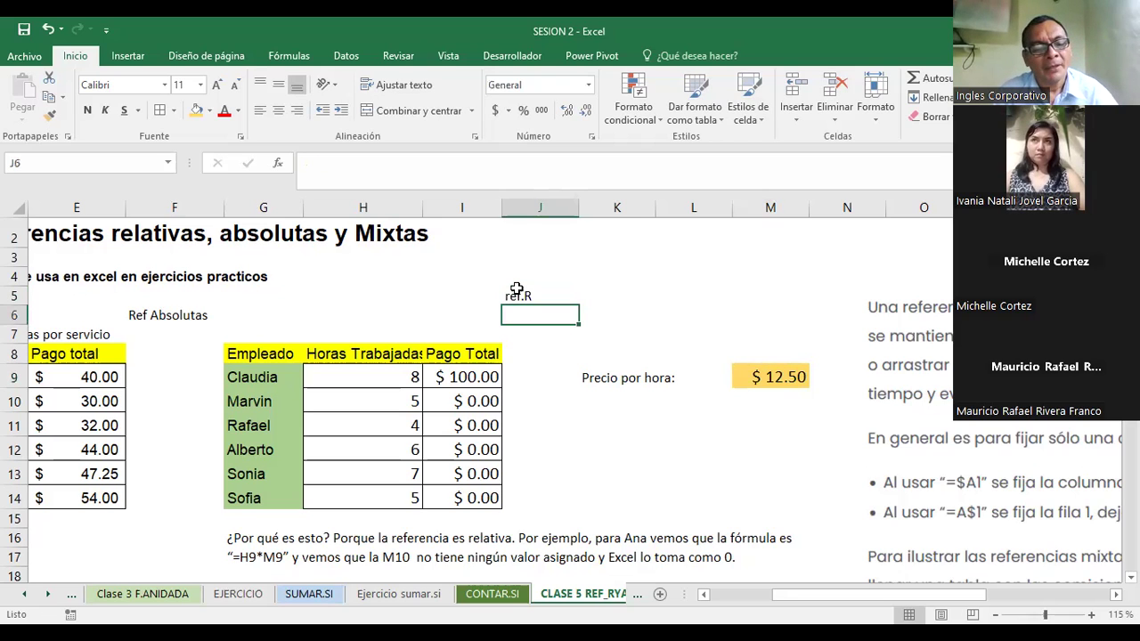
pyautogui.write('A1')
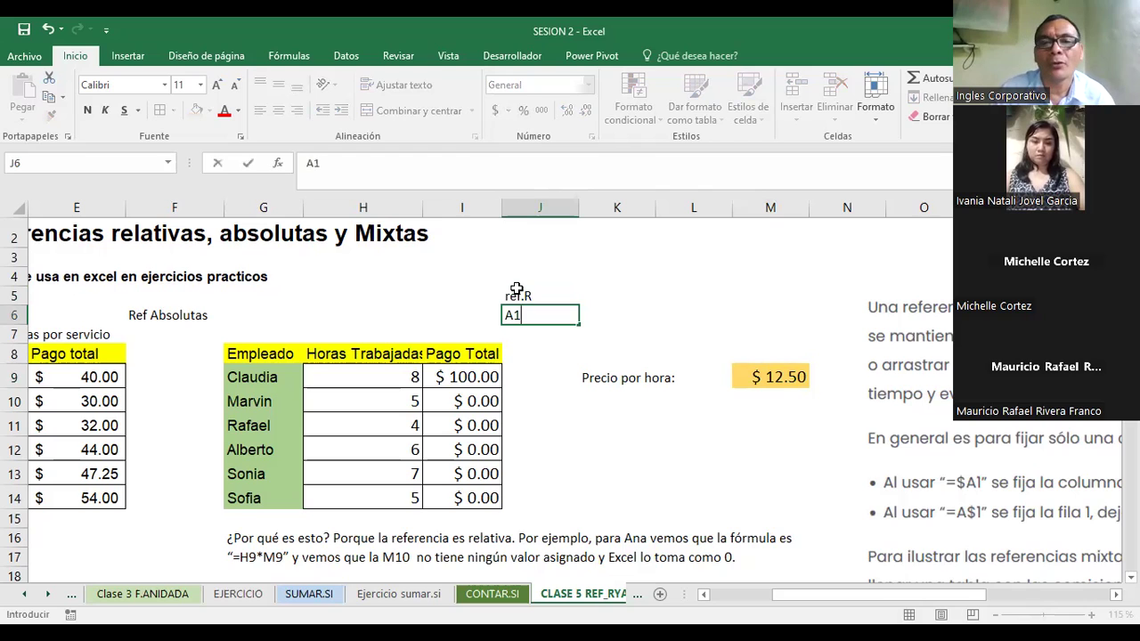
pyautogui.press('Return')
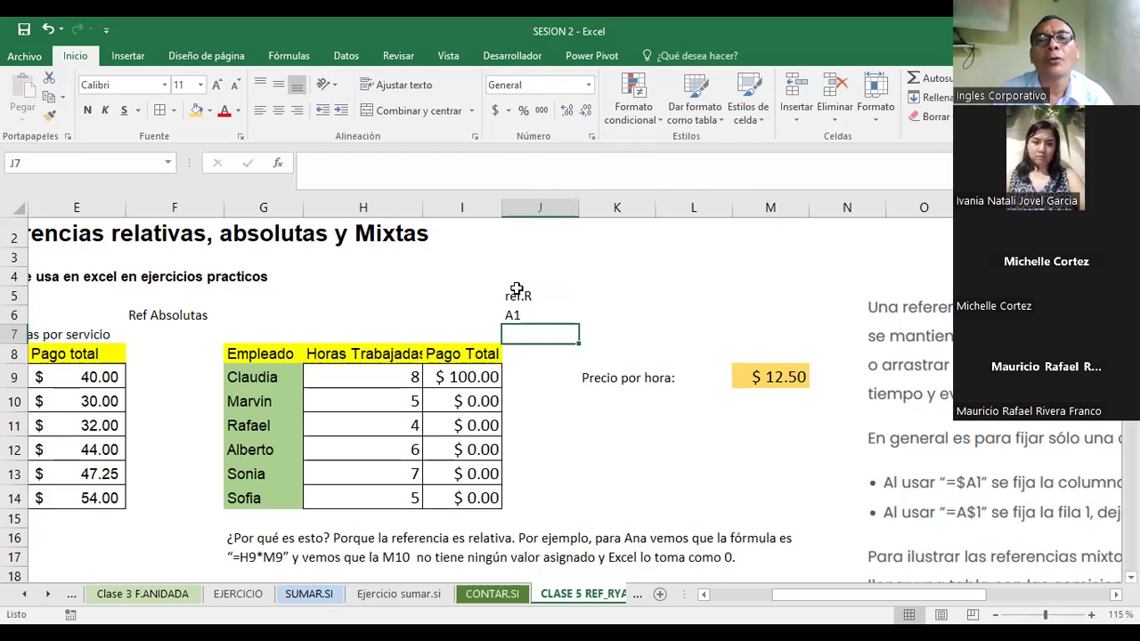
pyautogui.press('Up')
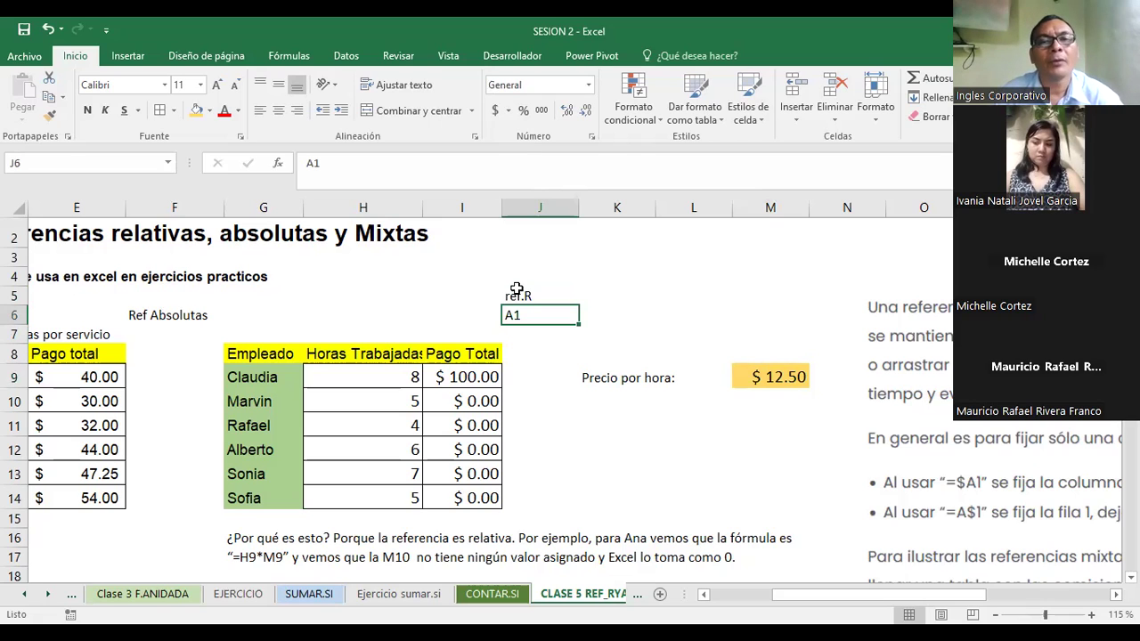
pyautogui.press('F2')
pyautogui.write('+A2')
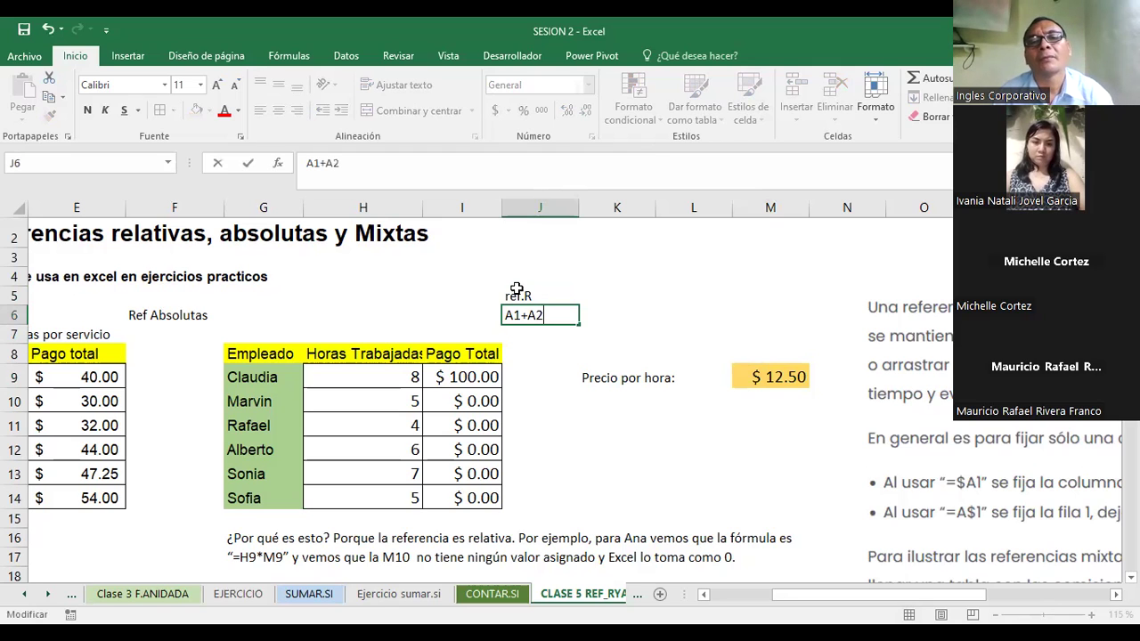
pyautogui.press('Return')
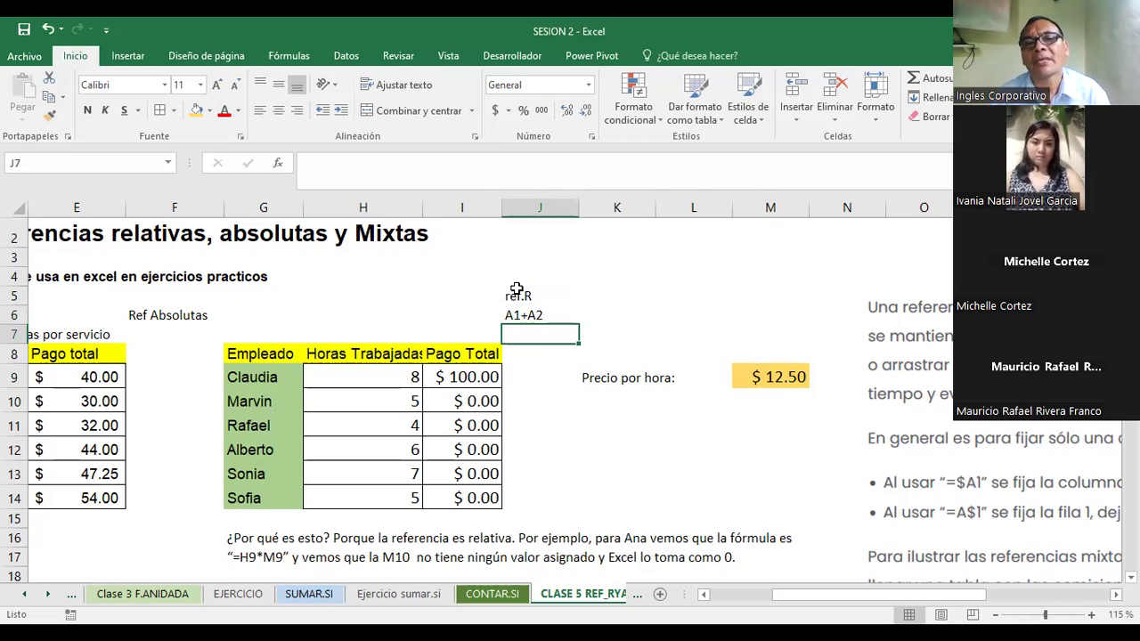
pyautogui.click(628, 331)
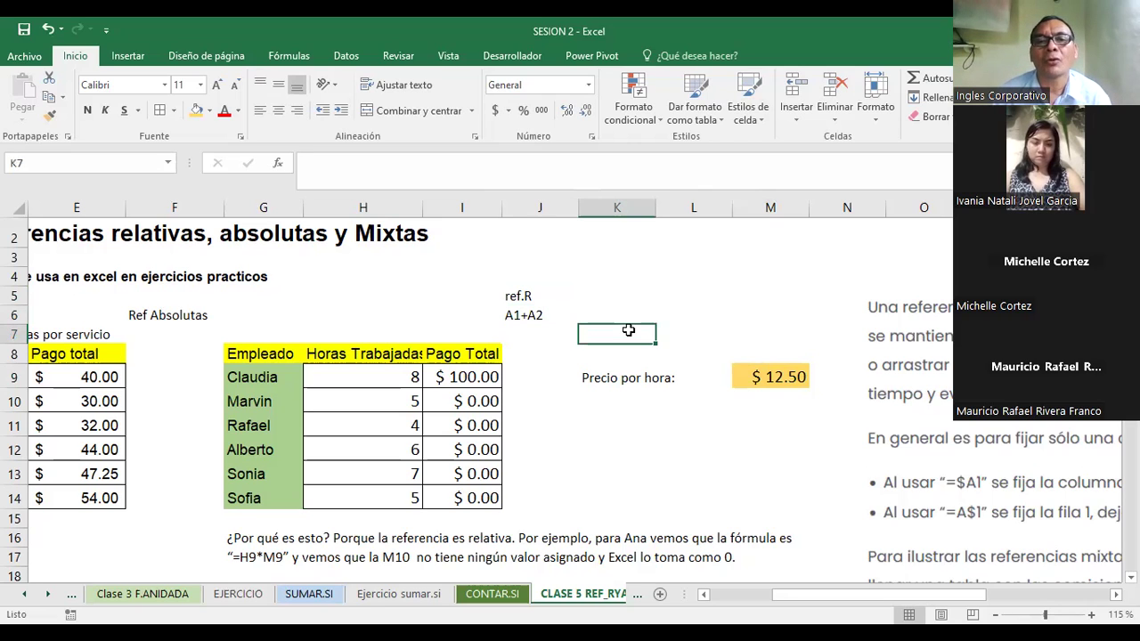
# Step: Enter the absolute-reference example $A$1*$B$1 in cell K7
pyautogui.write('A1')
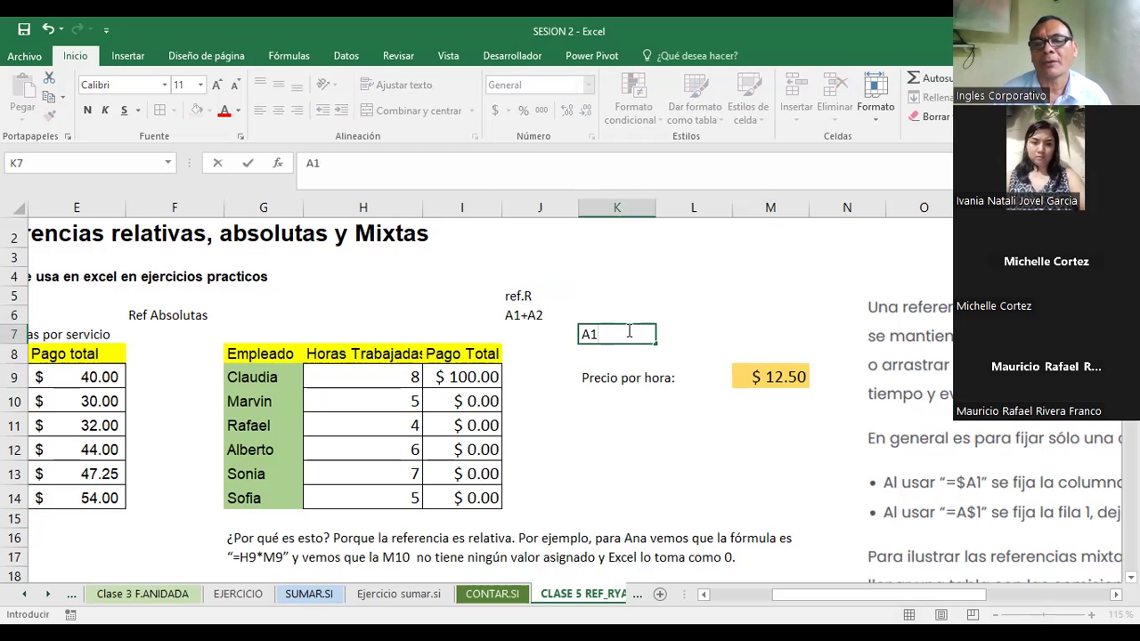
pyautogui.press('BackSpace')
pyautogui.press('BackSpace')
pyautogui.write('$A')
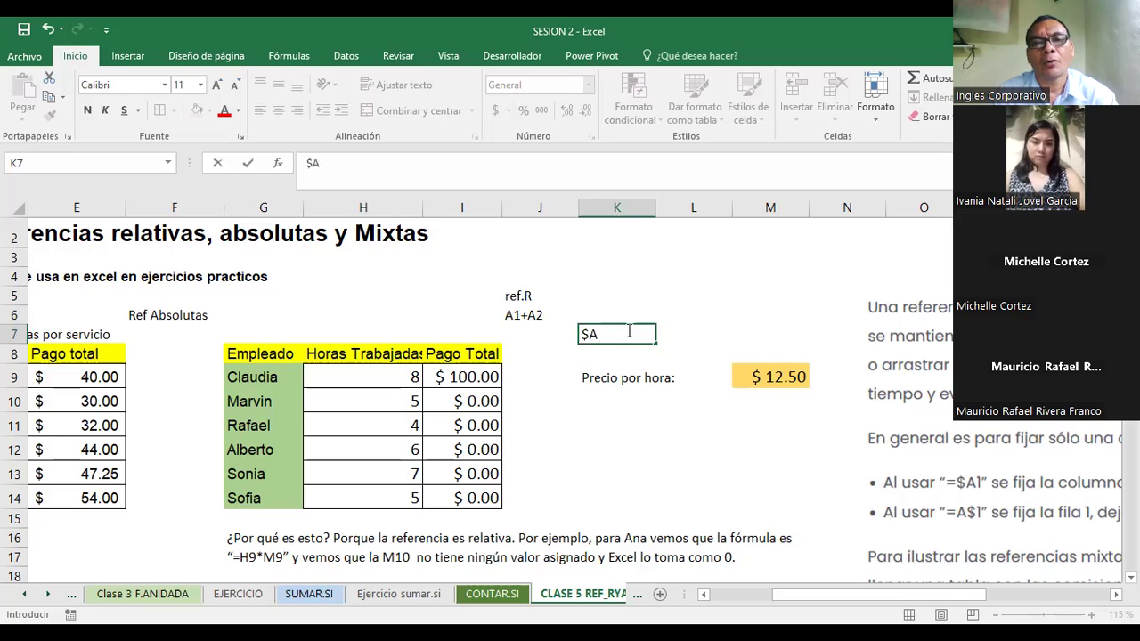
pyautogui.write('$1')
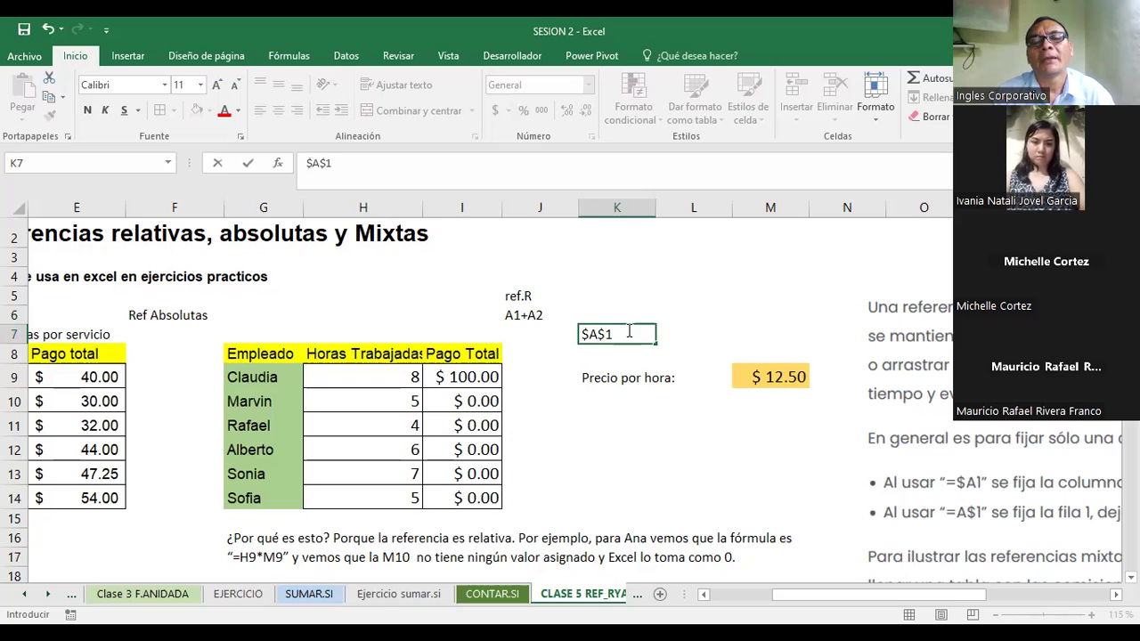
pyautogui.write('*')
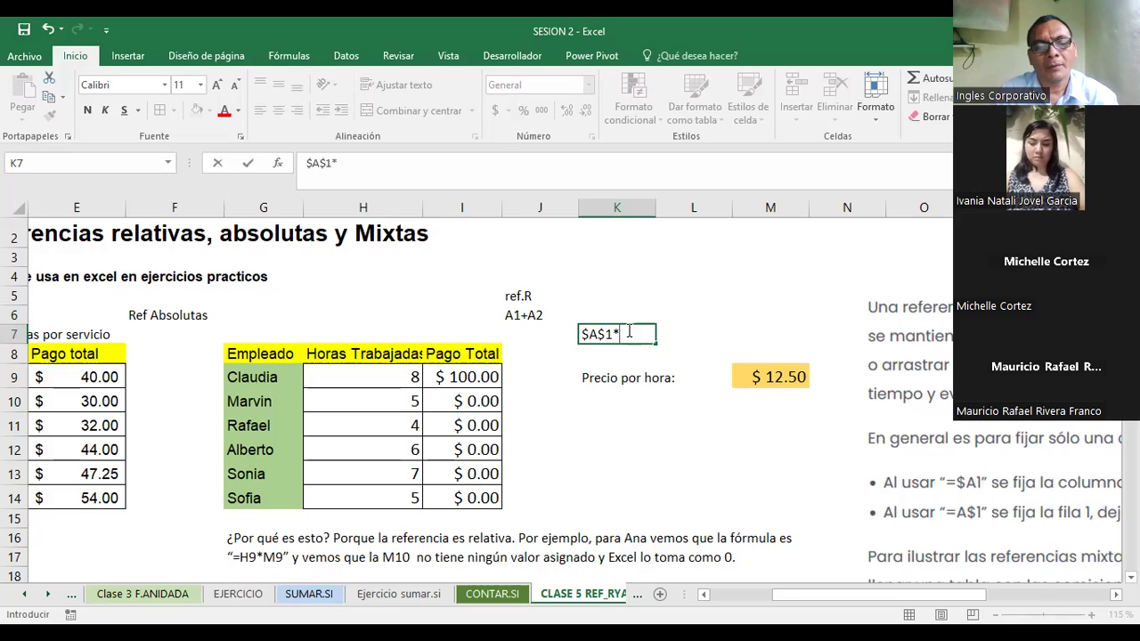
pyautogui.write('$B')
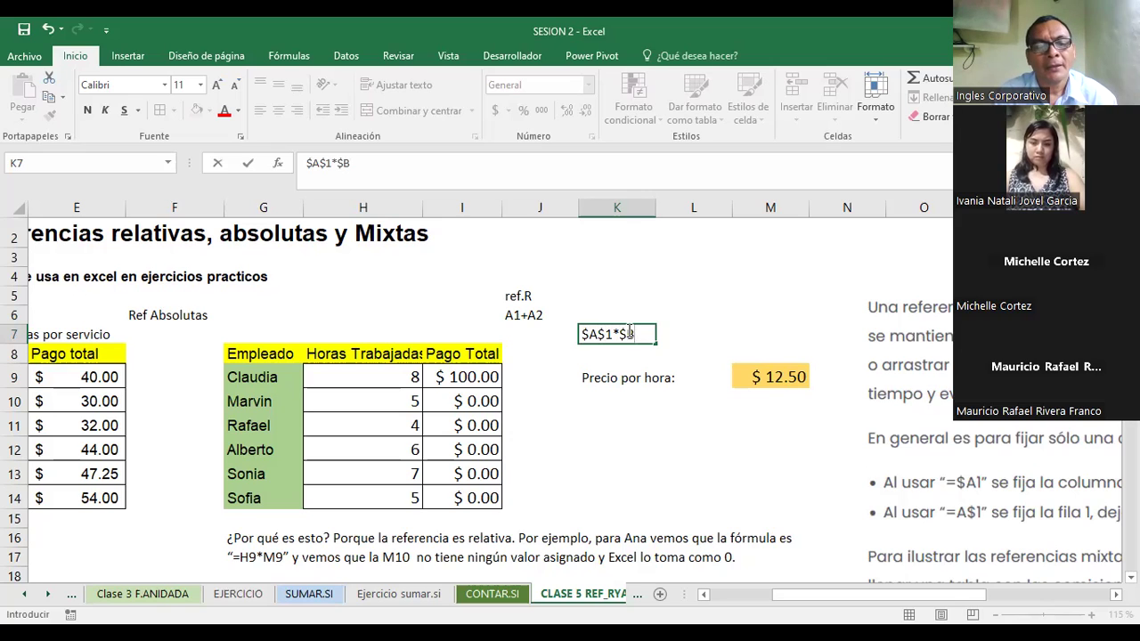
pyautogui.write('$')
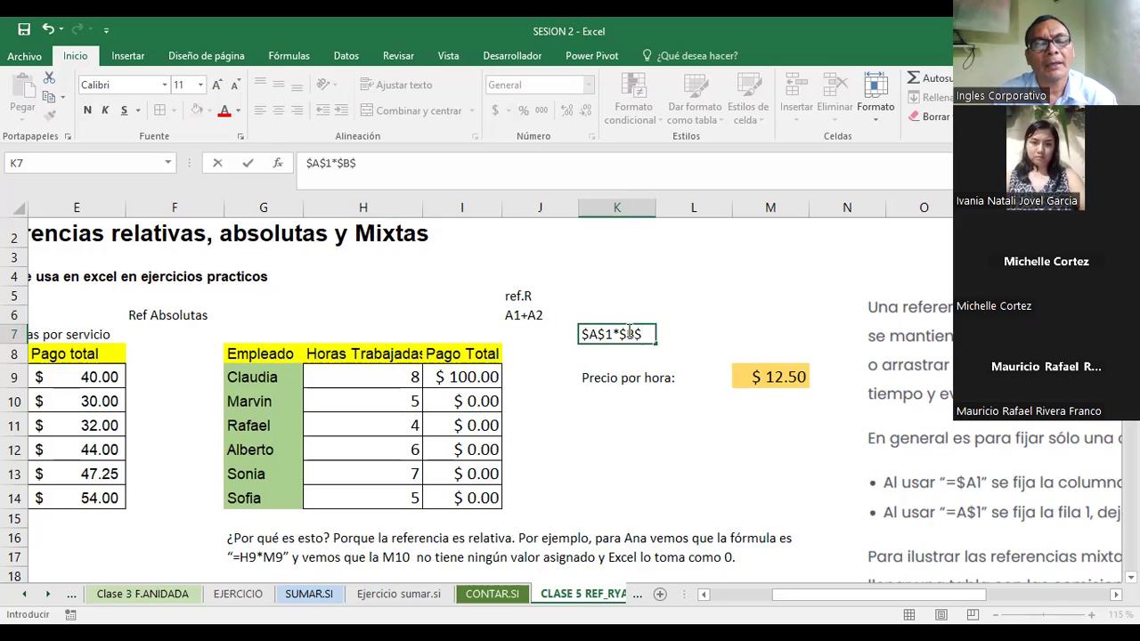
pyautogui.write('1')
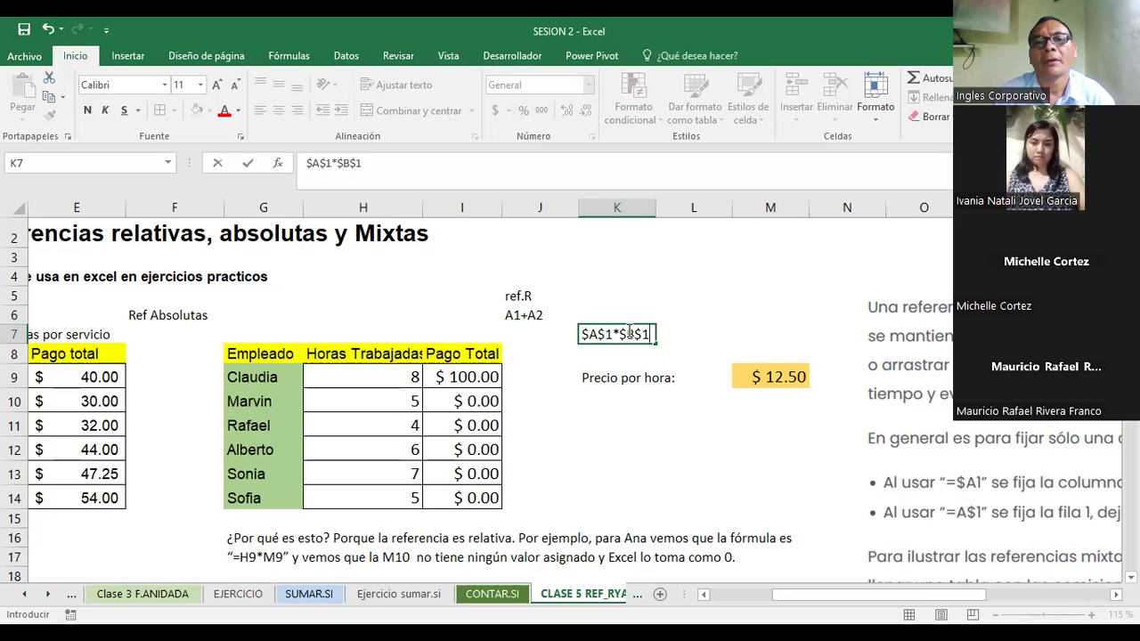
pyautogui.press('Return')
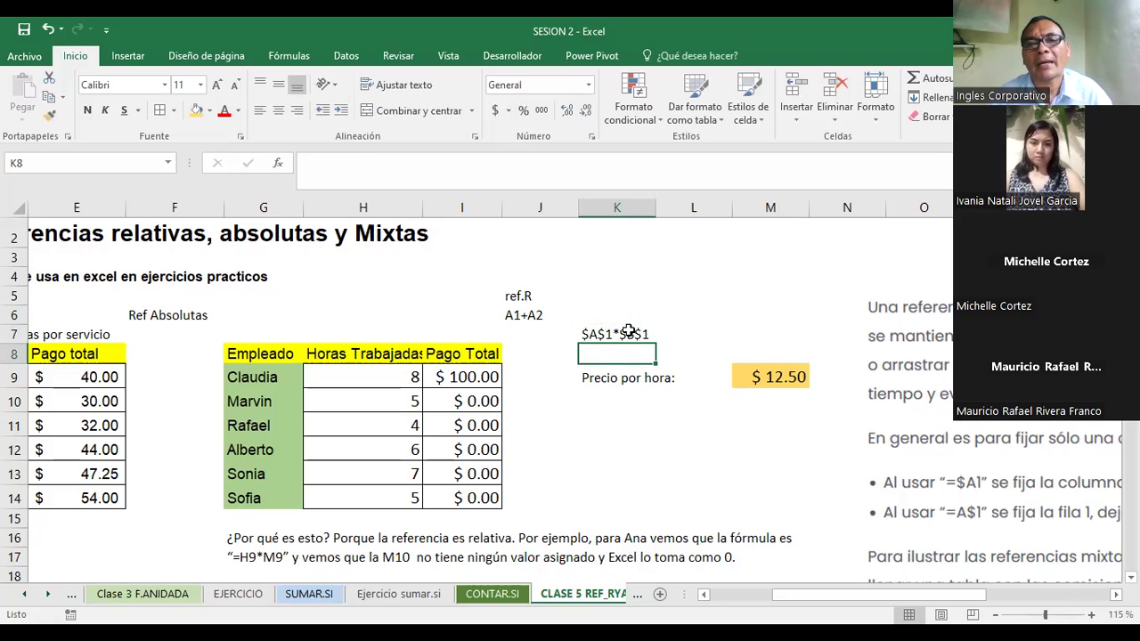
# Step: Move the $A$1*$B$1 example from K7 up to K6
pyautogui.click(619, 336)
pyautogui.hotkey('ctrl', 'c')
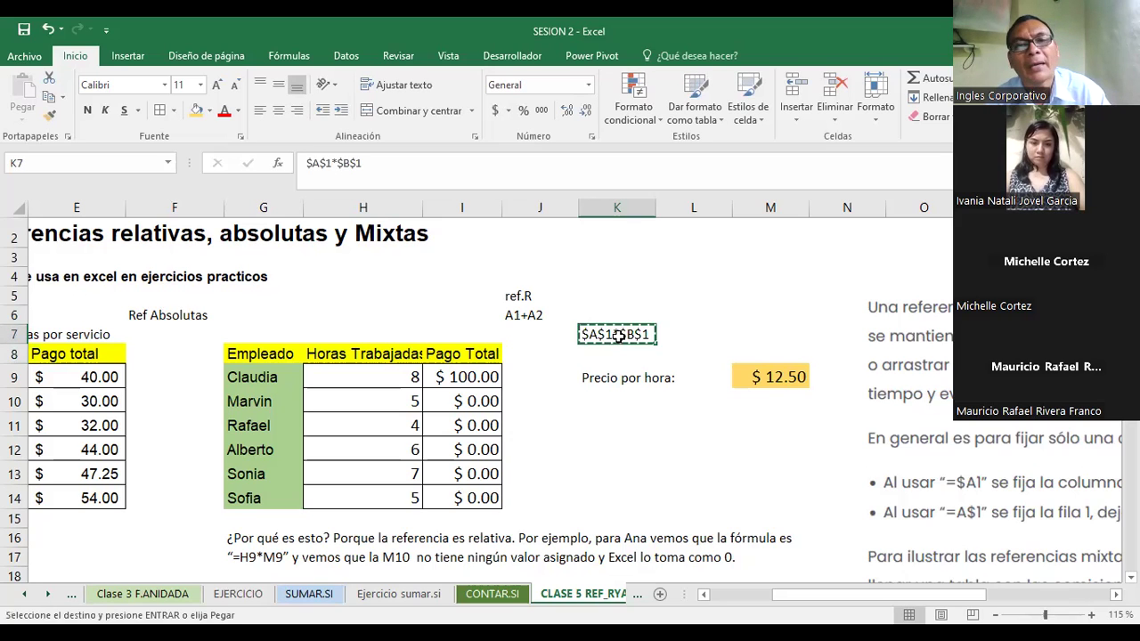
pyautogui.click(600, 313)
pyautogui.hotkey('ctrl', 'v')
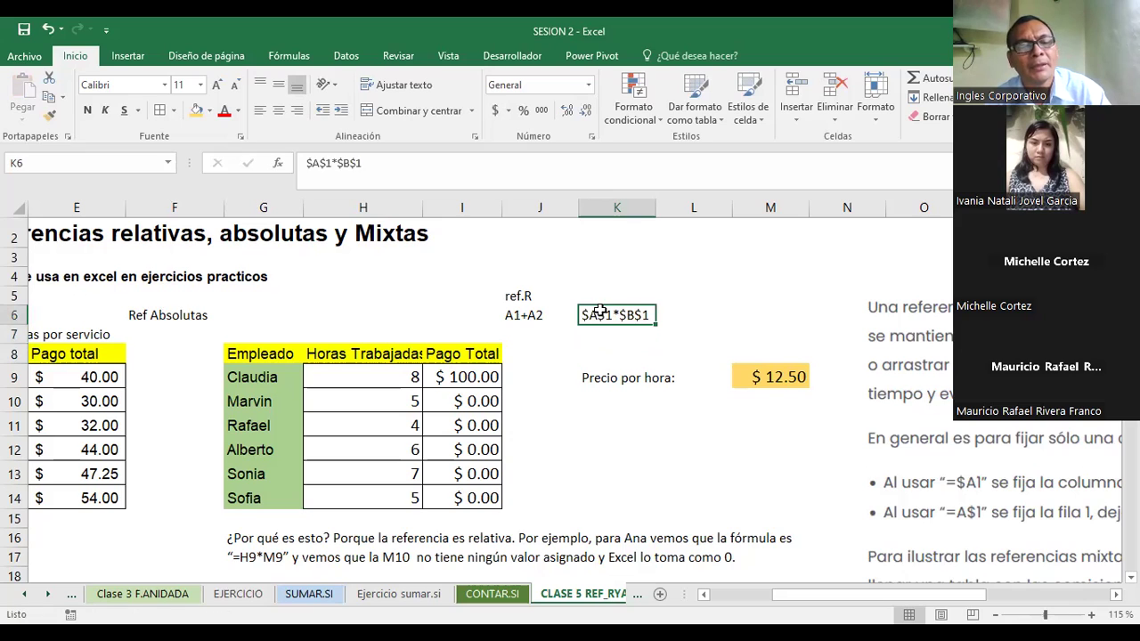
# Step: Review the A1+A2 note, the ref.R label, the 12.50 rate and Claudia's pay formula
pyautogui.click(533, 328)
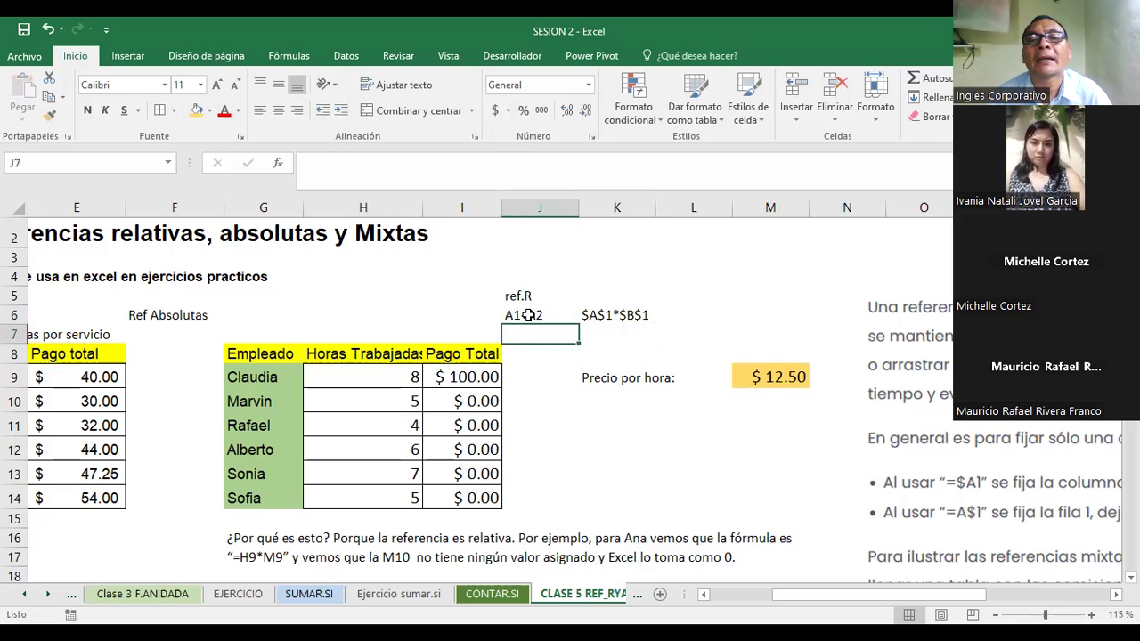
pyautogui.press('Up')
pyautogui.click(531, 295)
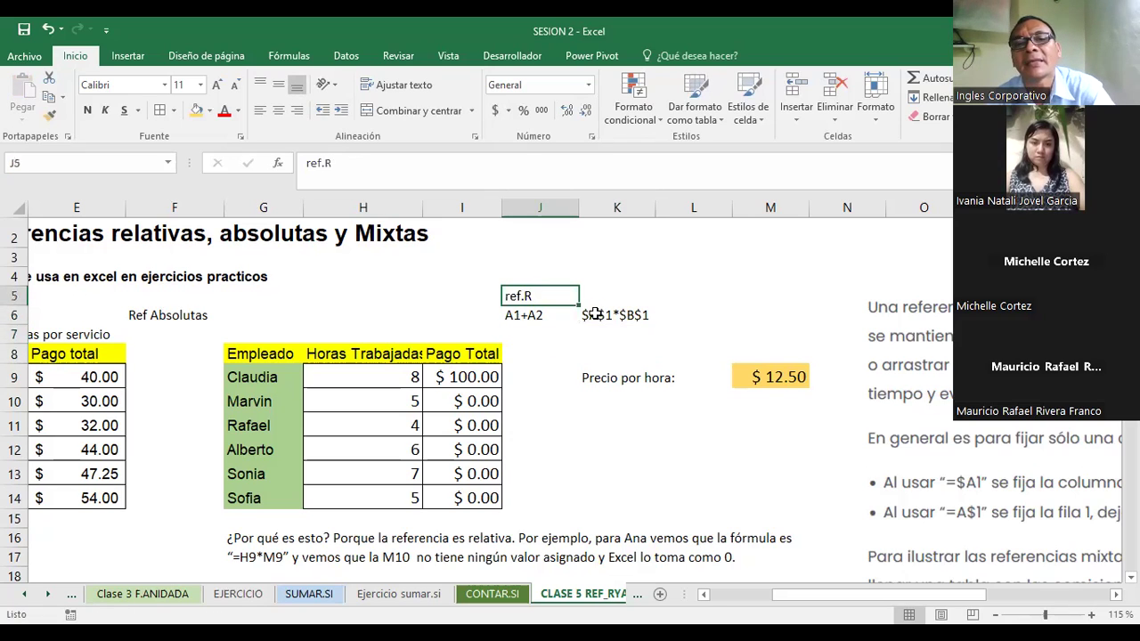
pyautogui.click(596, 315)
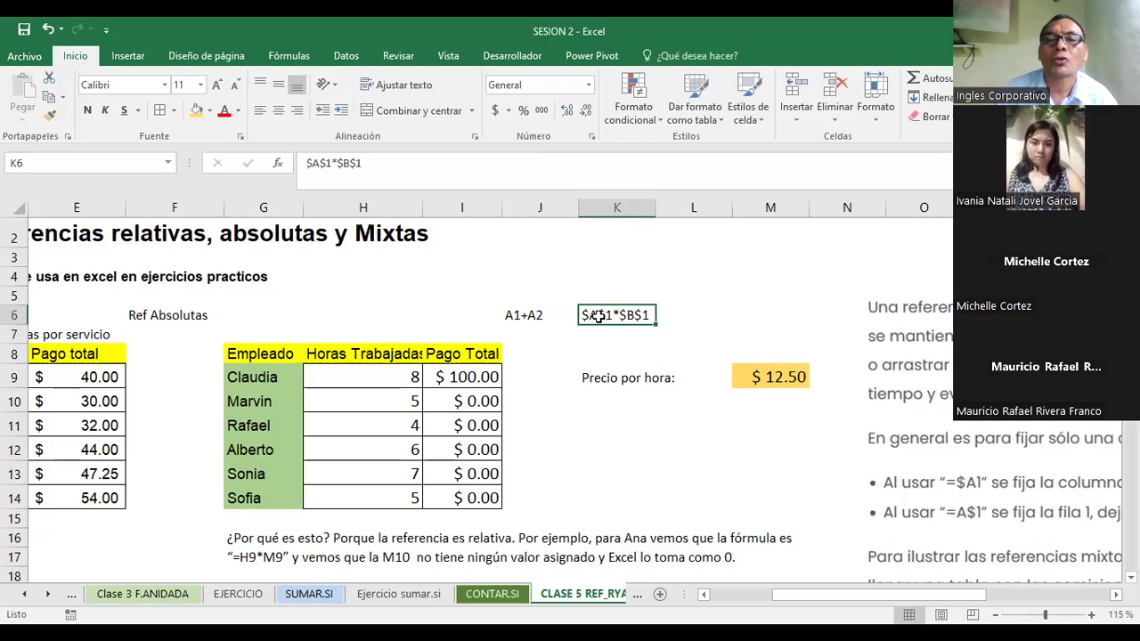
pyautogui.click(706, 318)
pyautogui.click(759, 379)
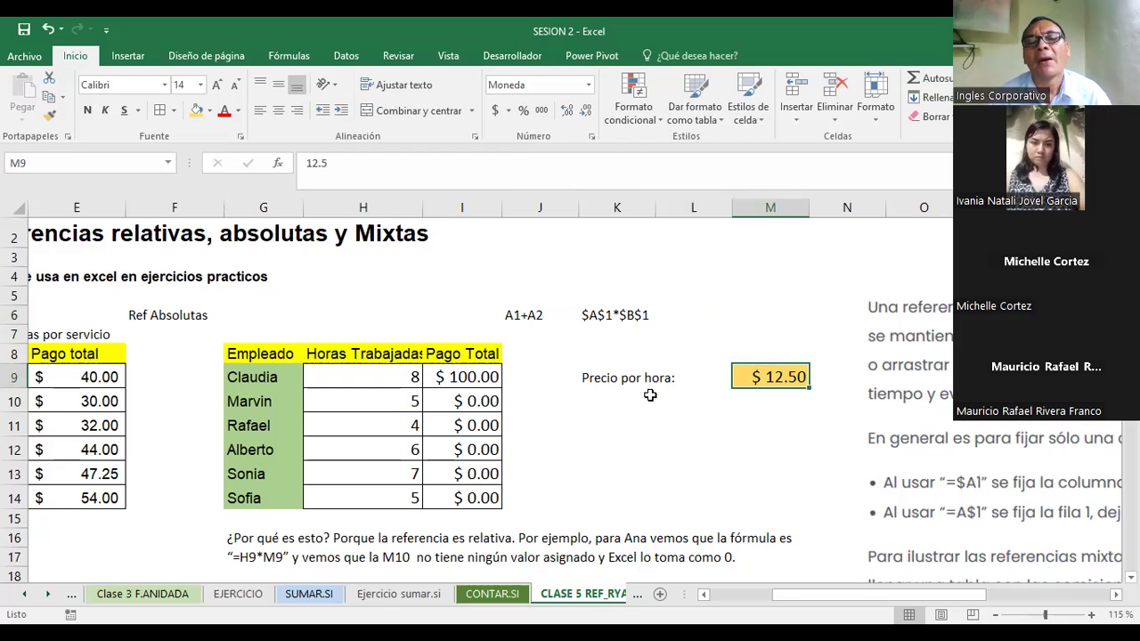
pyautogui.click(474, 389)
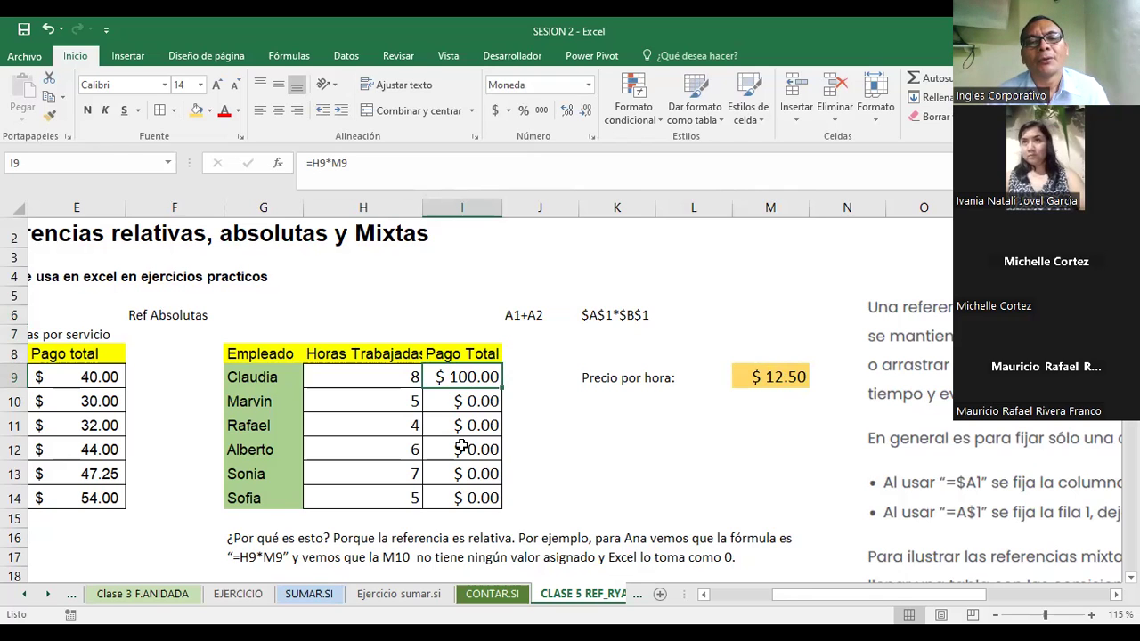
# Step: Clear the $0.00 Pago Total cells I10:I14 for Marvin through Sofia
pyautogui.moveTo(463, 402); pyautogui.dragTo(464, 497)
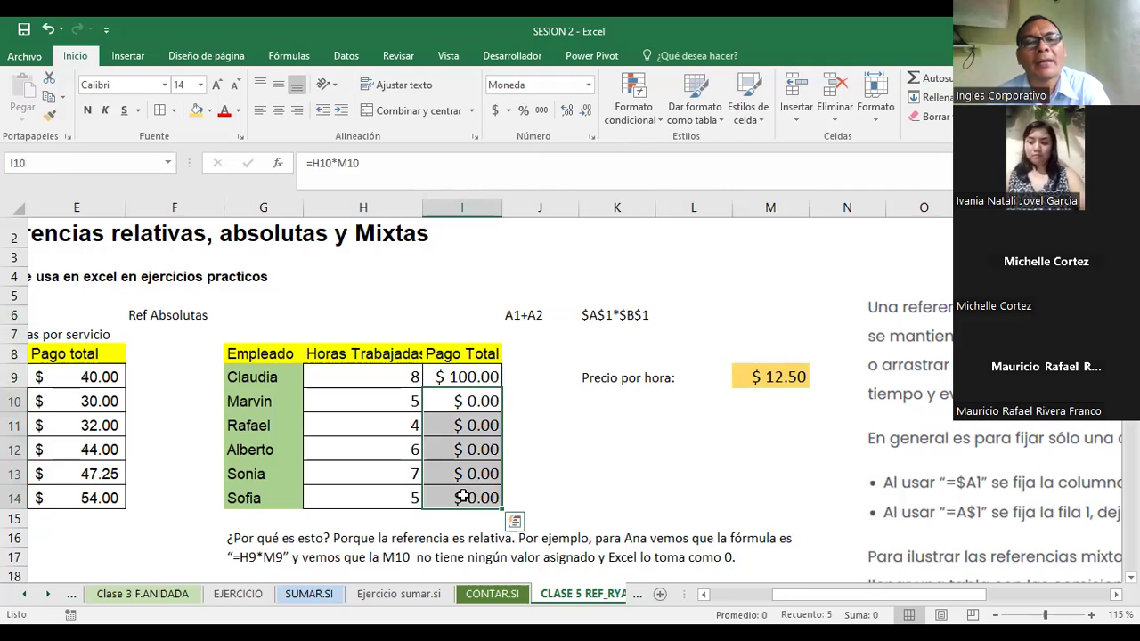
pyautogui.press('Delete')
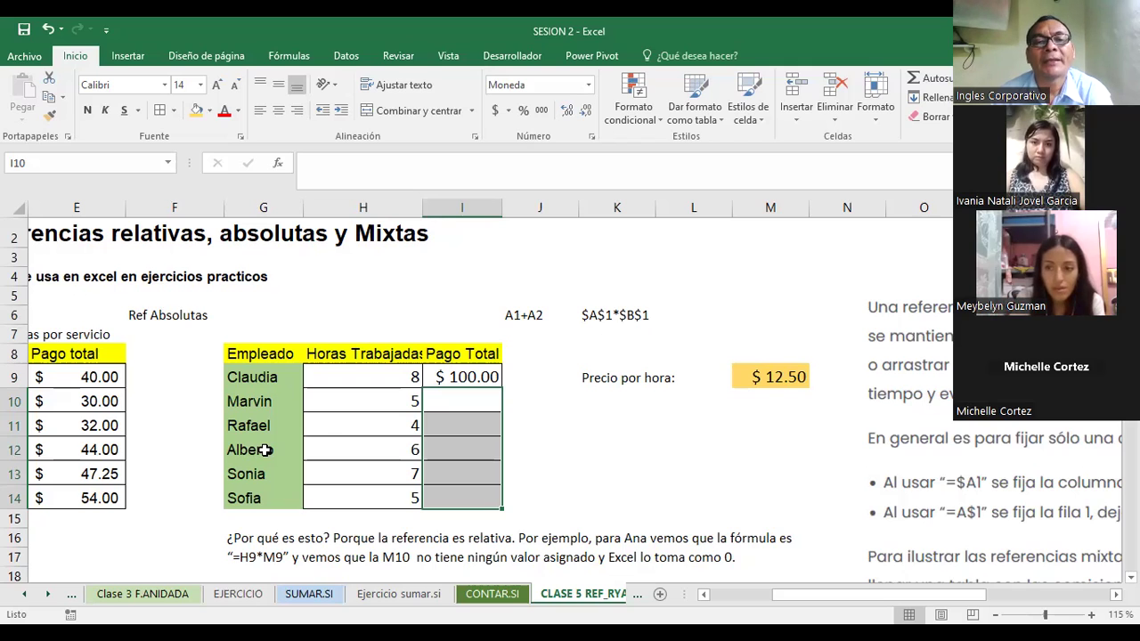
# Step: Rewrite Claudia's I9 formula as =H9*$M$9, using F4 to lock the M9 rate
pyautogui.click(454, 377)
pyautogui.click(396, 163)
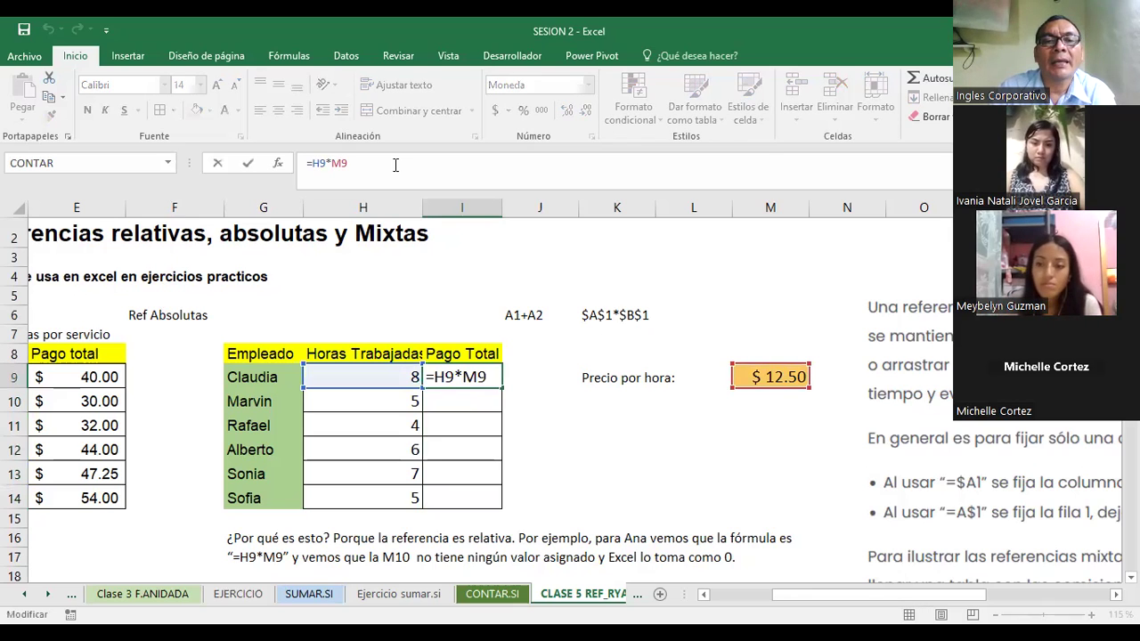
pyautogui.press('BackSpace')
pyautogui.press('BackSpace')
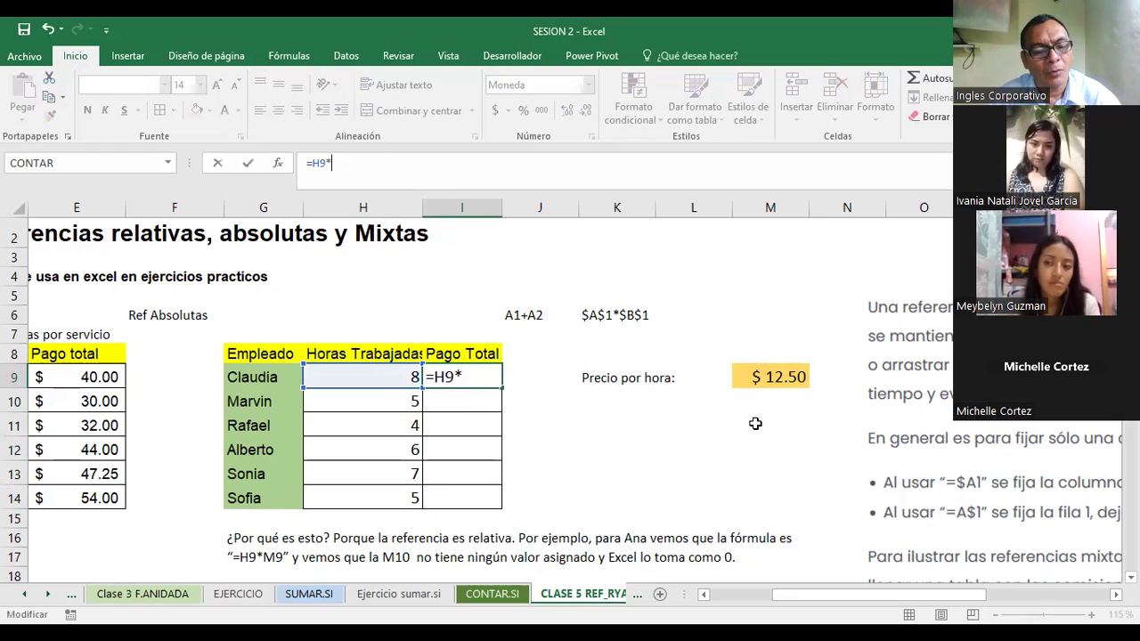
pyautogui.click(774, 377)
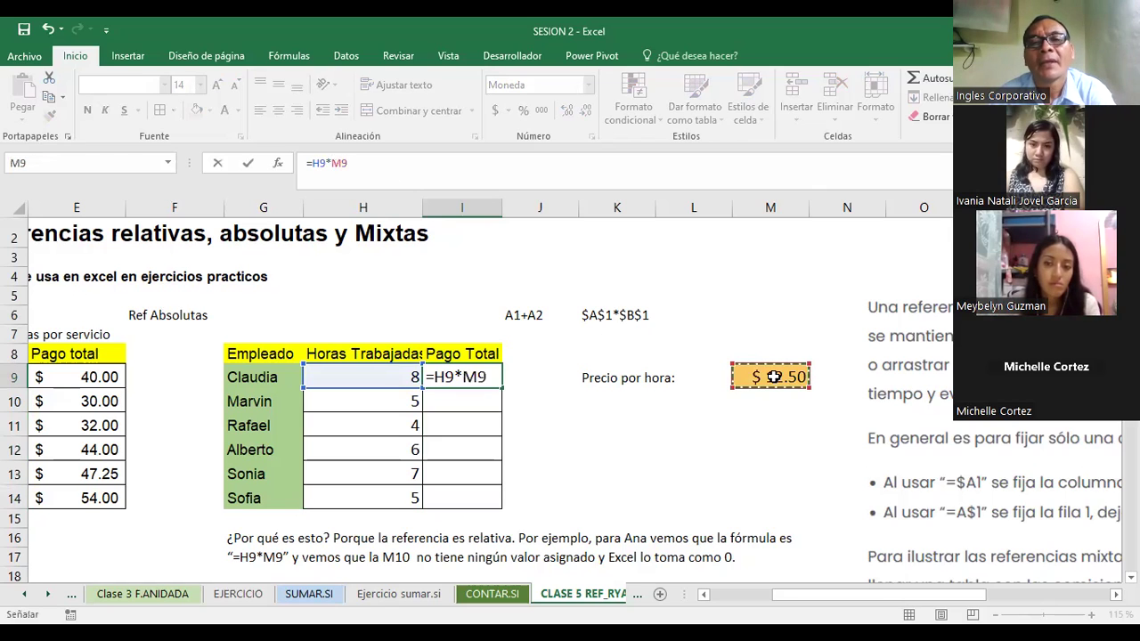
pyautogui.click(350, 163)
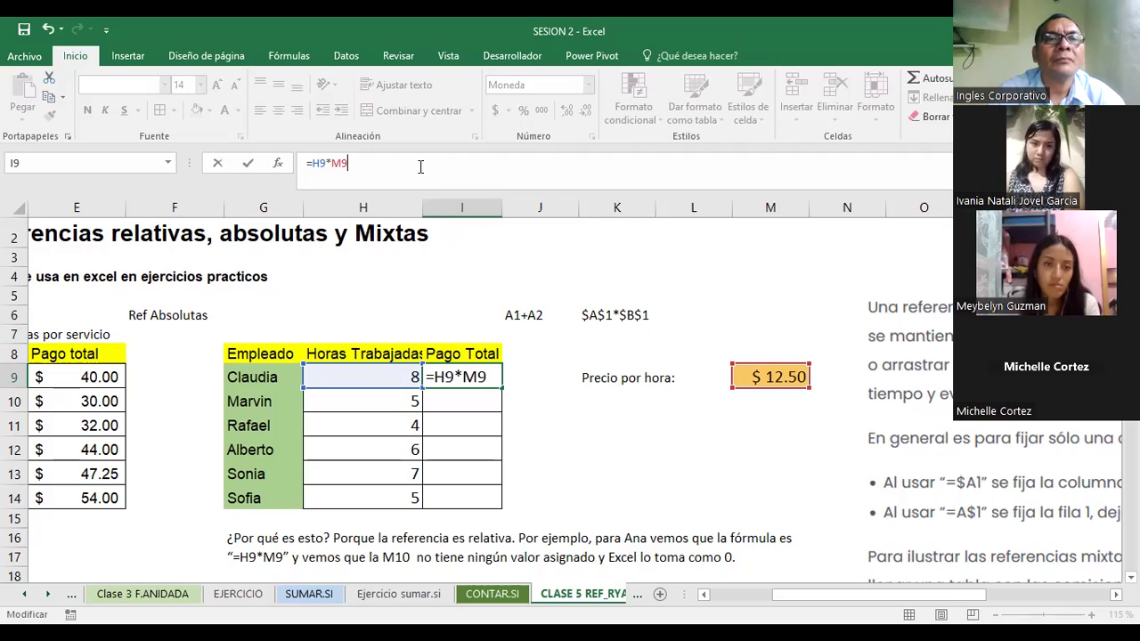
pyautogui.press('F4')
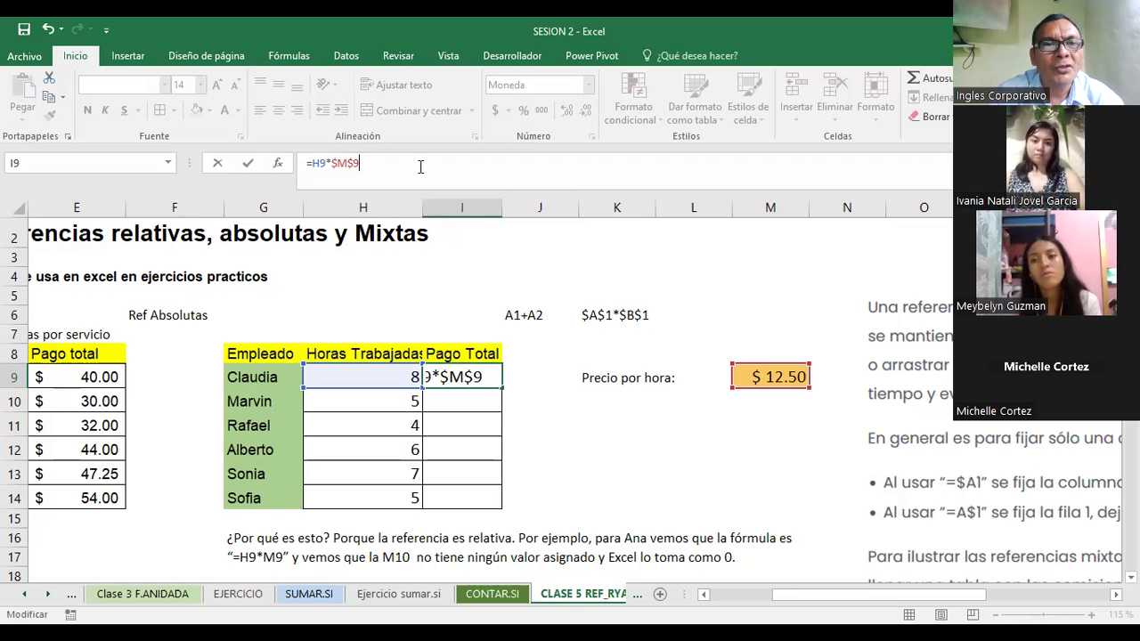
pyautogui.press('F4')
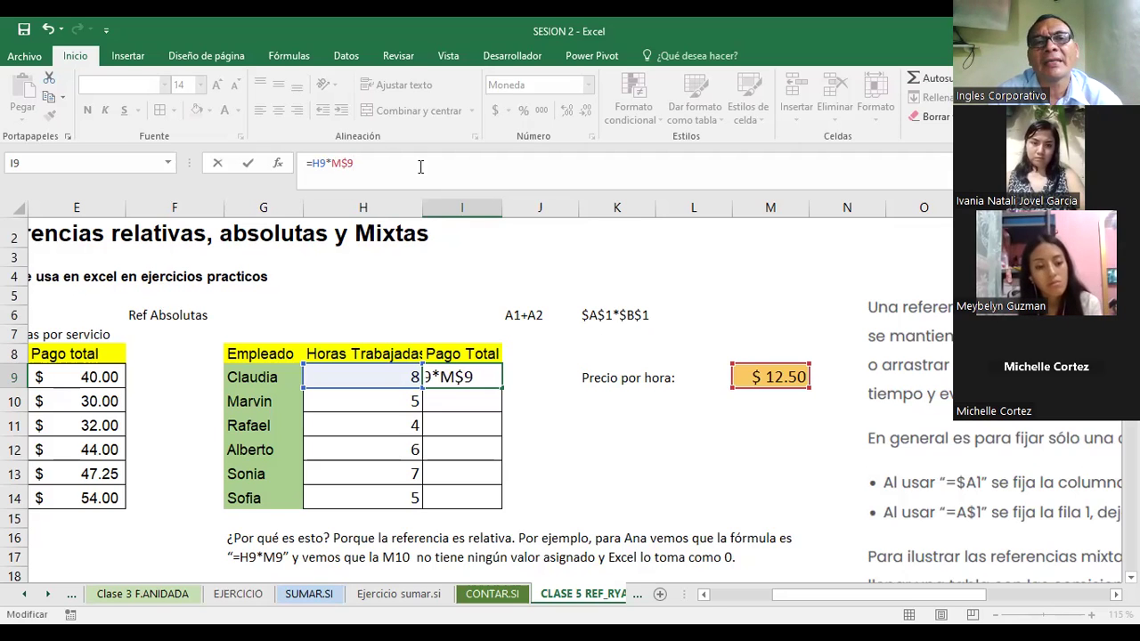
pyautogui.press('F4')
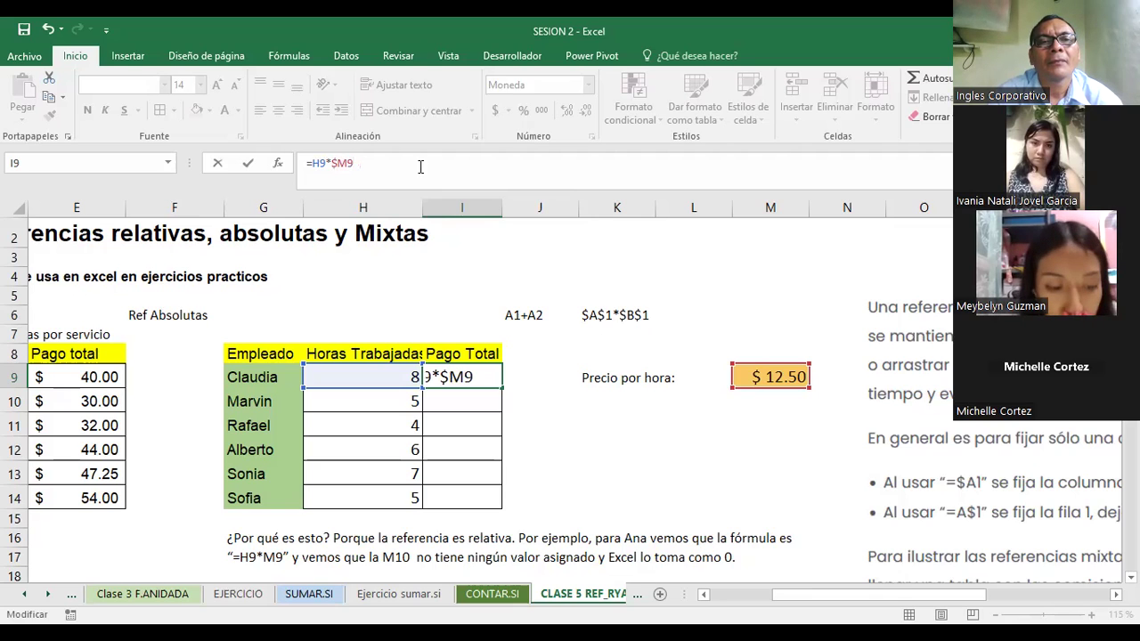
pyautogui.press('F4')
pyautogui.press('F4')
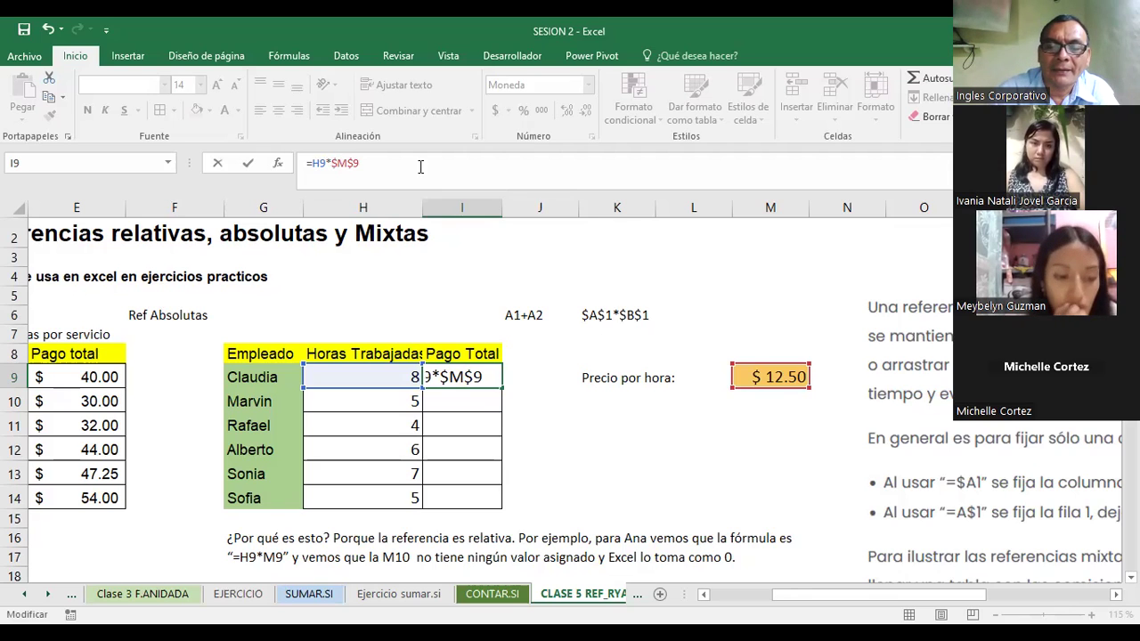
pyautogui.press('Return')
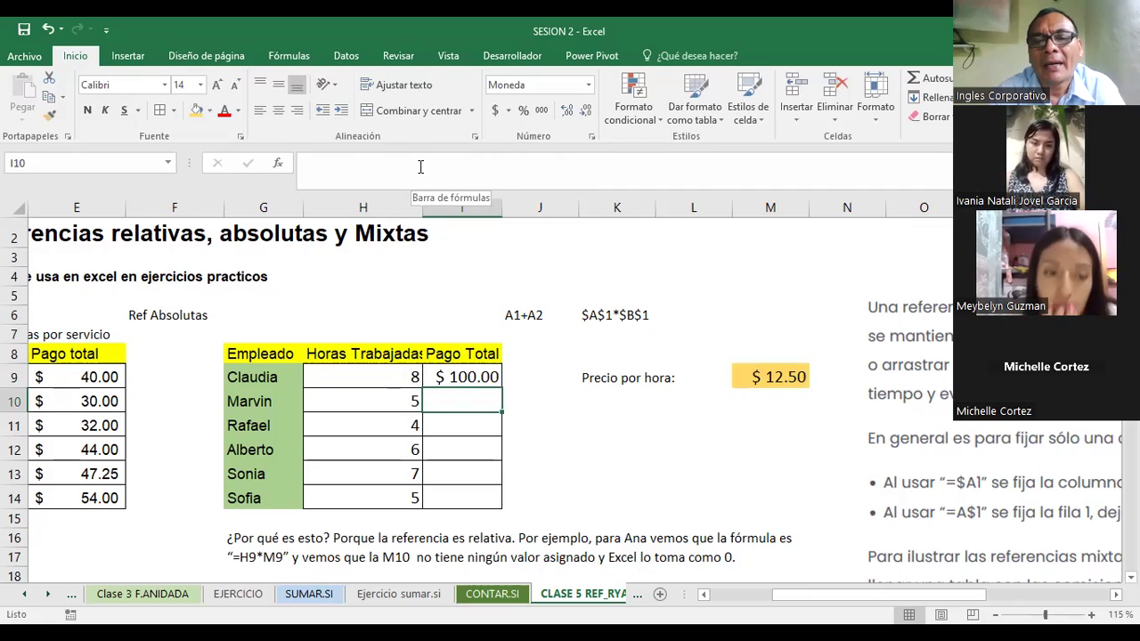
# Step: Fill =H9*$M$9 down to I14, giving $62.50, $50.00, $75.00, $87.50 and $62.50
pyautogui.click(397, 371)
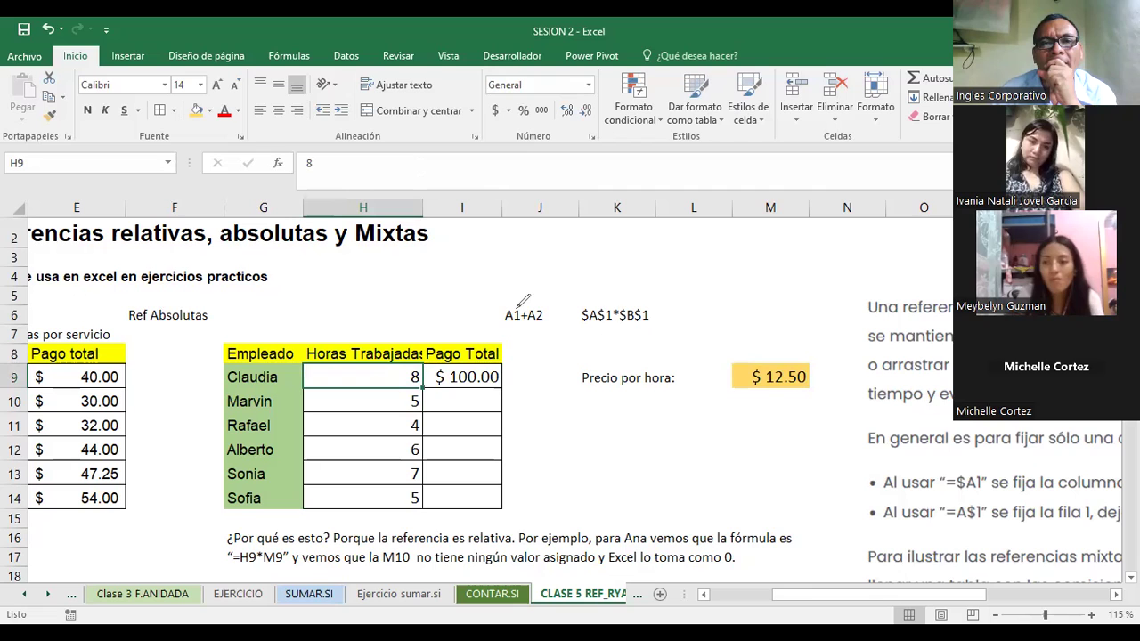
pyautogui.moveTo(481, 354)
pyautogui.mouseDown()
pyautogui.moveTo(768, 353)
pyautogui.moveTo(762, 365)
pyautogui.mouseUp()
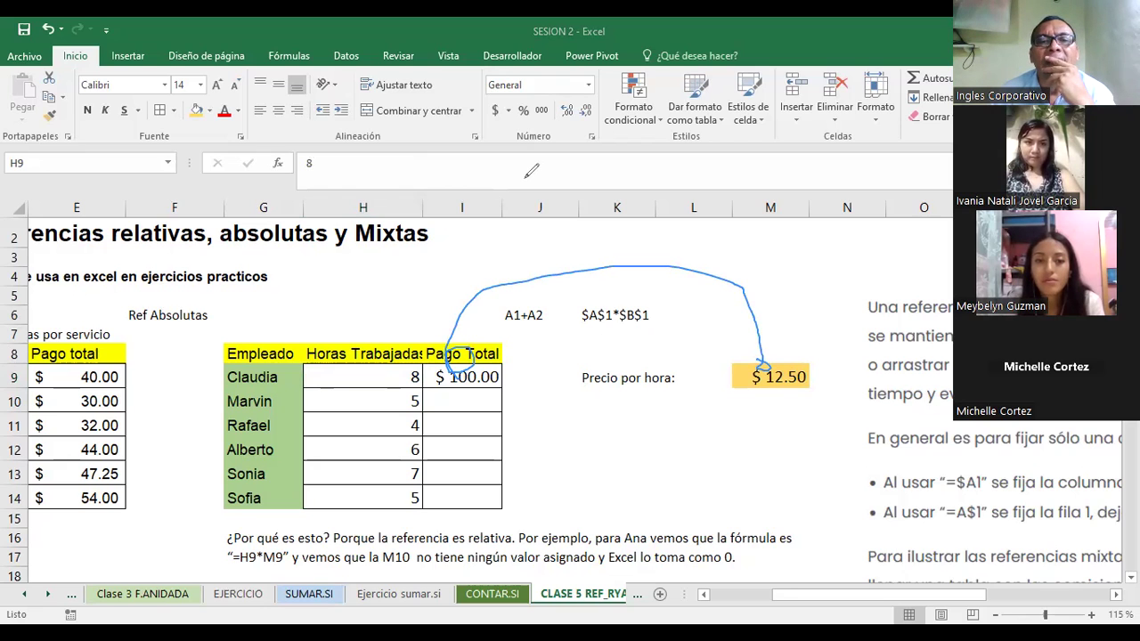
pyautogui.click(461, 381)
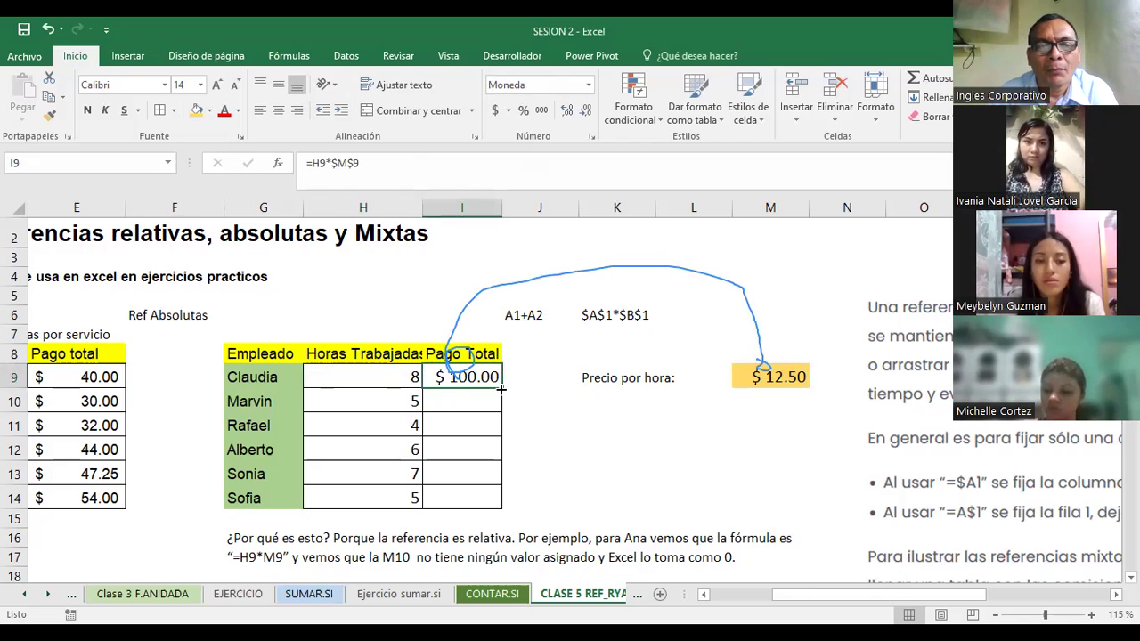
pyautogui.moveTo(501, 389); pyautogui.dragTo(484, 503)
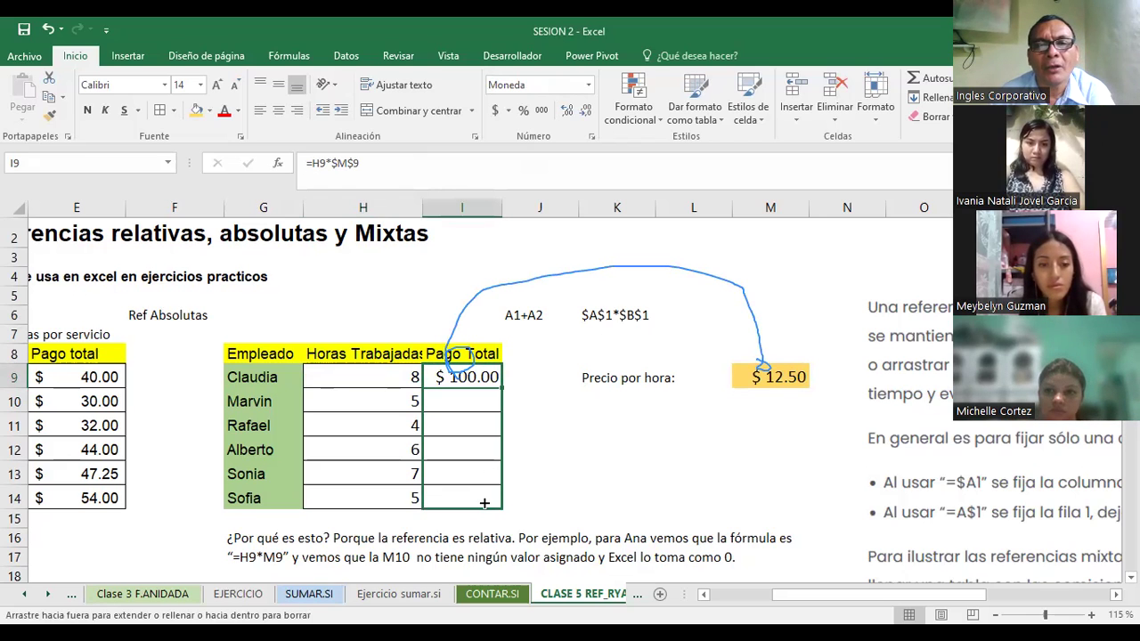
pyautogui.moveTo(485, 504); pyautogui.dragTo(481, 502)
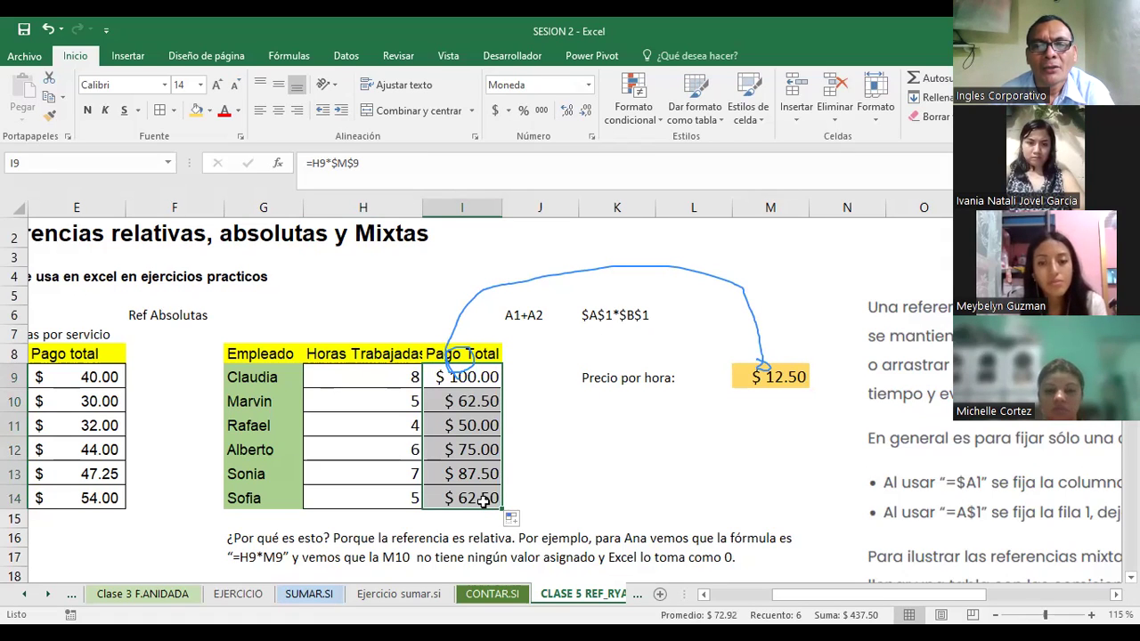
pyautogui.click(472, 402)
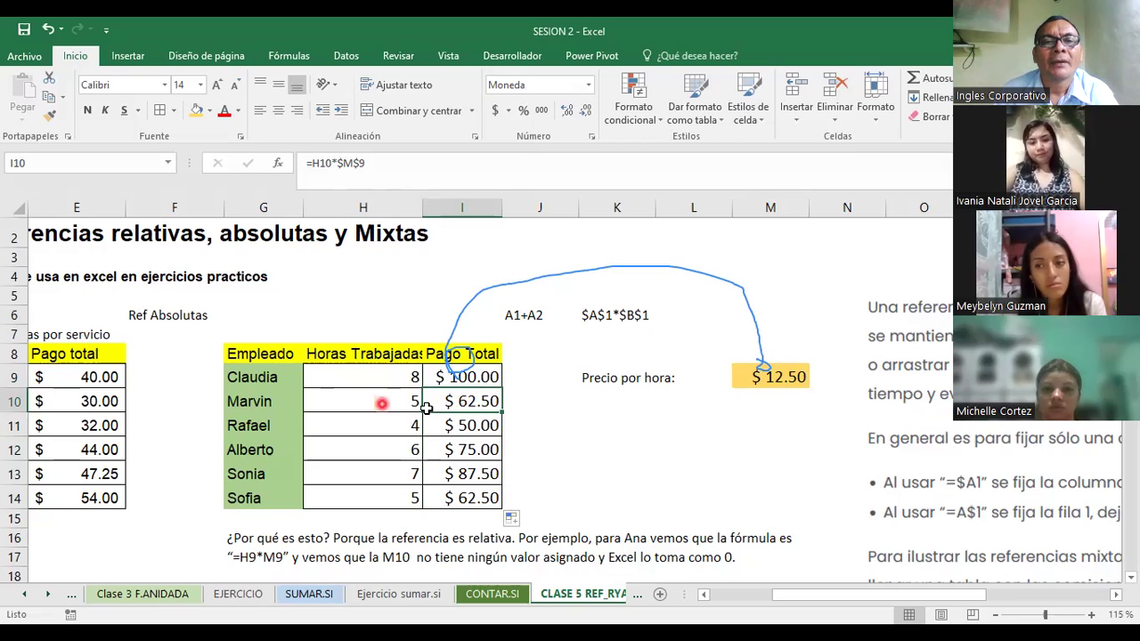
pyautogui.moveTo(406, 402)
pyautogui.mouseDown()
pyautogui.moveTo(408, 383)
pyautogui.moveTo(400, 402)
pyautogui.mouseUp()
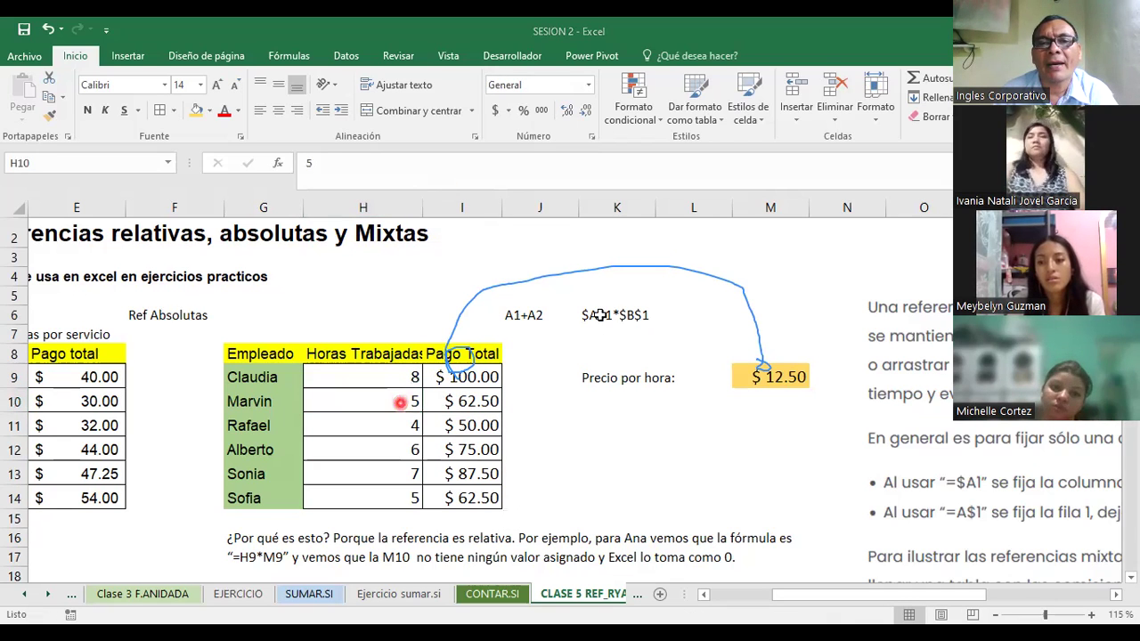
pyautogui.moveTo(768, 378); pyautogui.dragTo(412, 404)
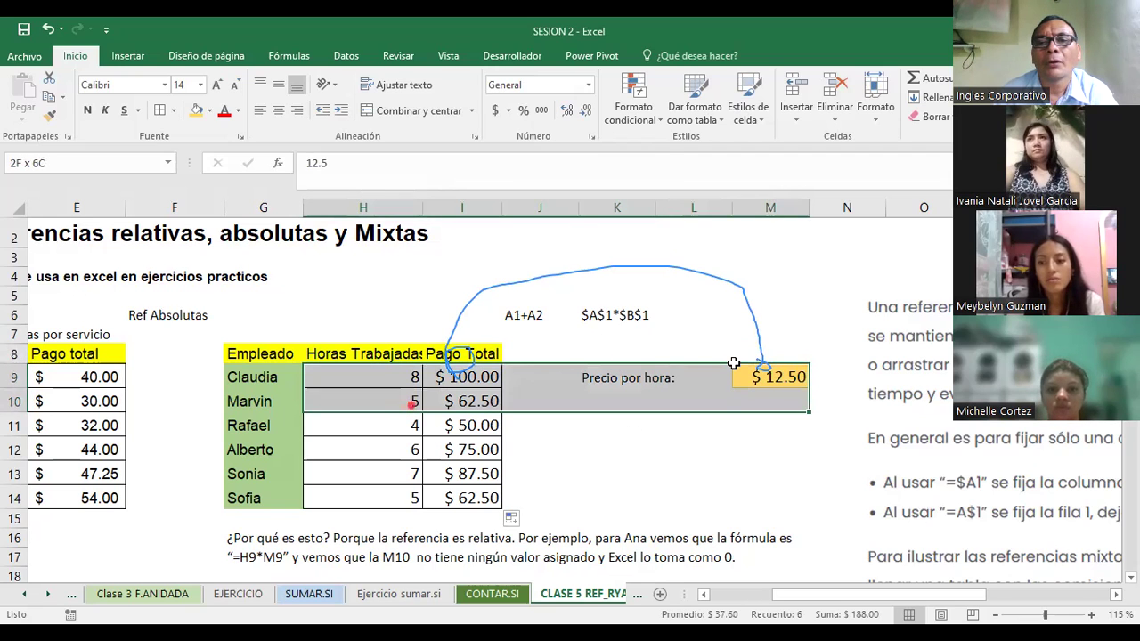
pyautogui.click(616, 448)
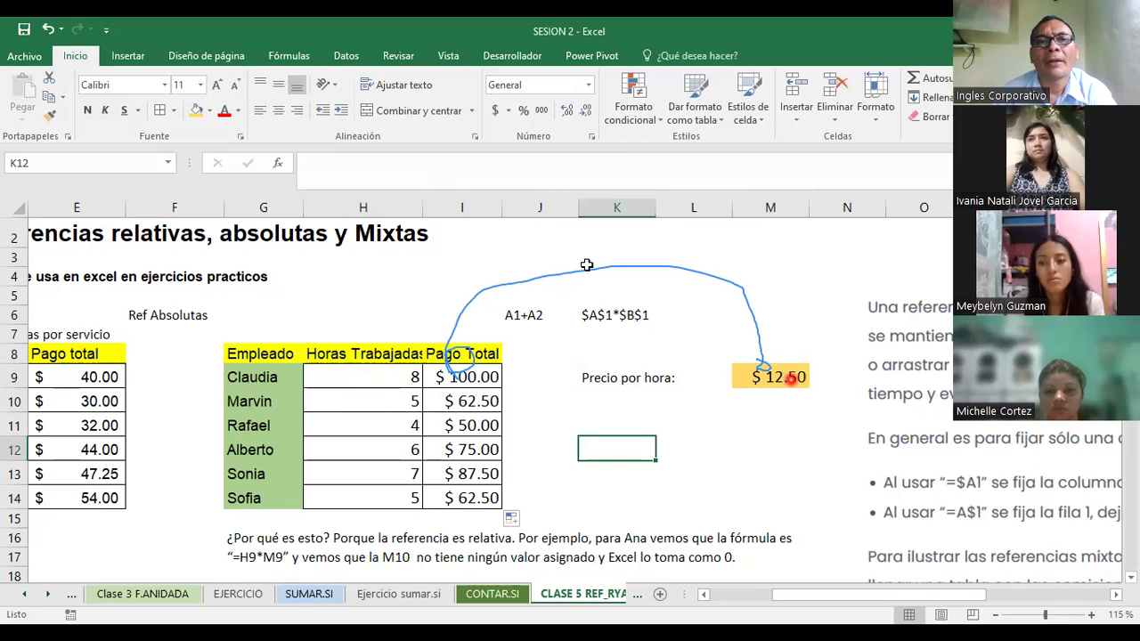
# Step: Test-copy the pay formula into J9, widen column J, clear J9, then switch to PowerPoint
pyautogui.click(481, 379)
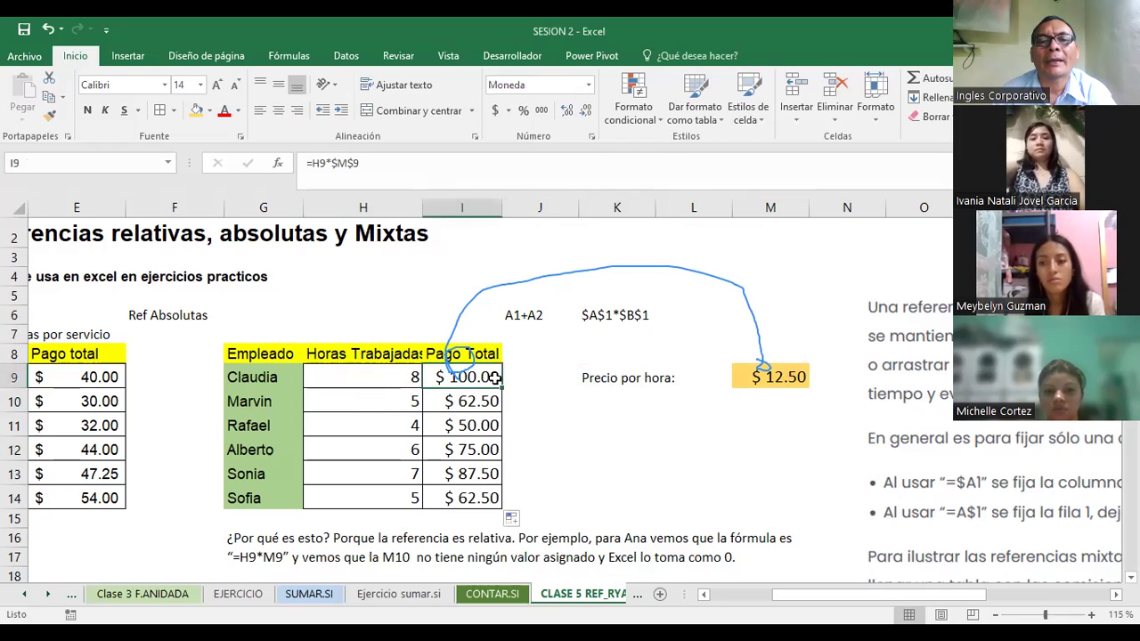
pyautogui.moveTo(546, 388); pyautogui.dragTo(546, 392)
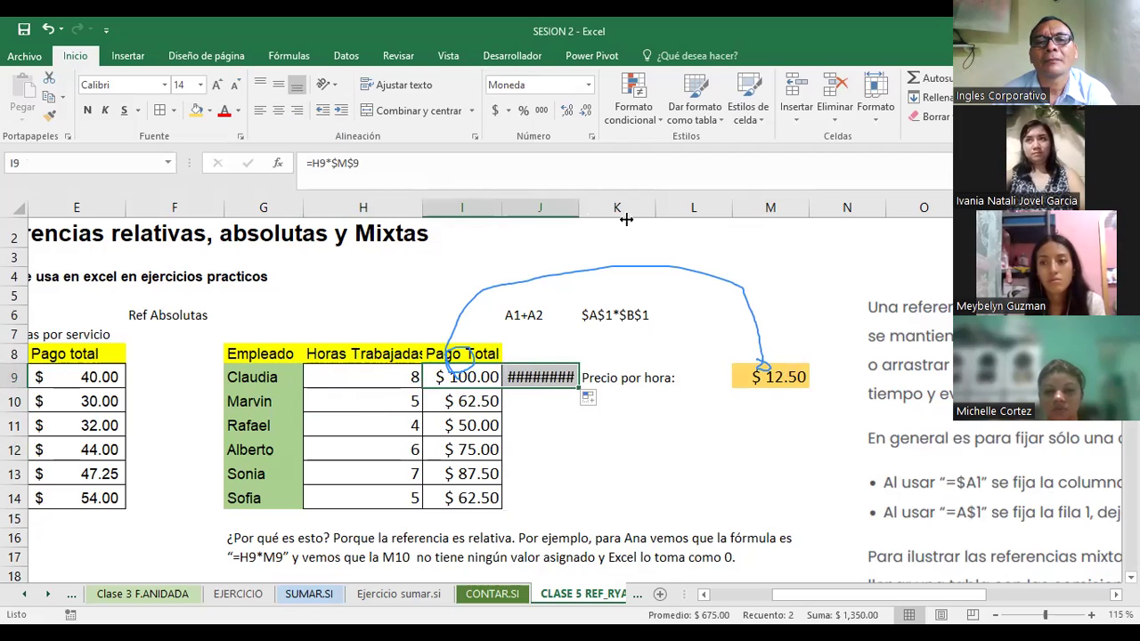
pyautogui.moveTo(627, 219); pyautogui.dragTo(628, 219)
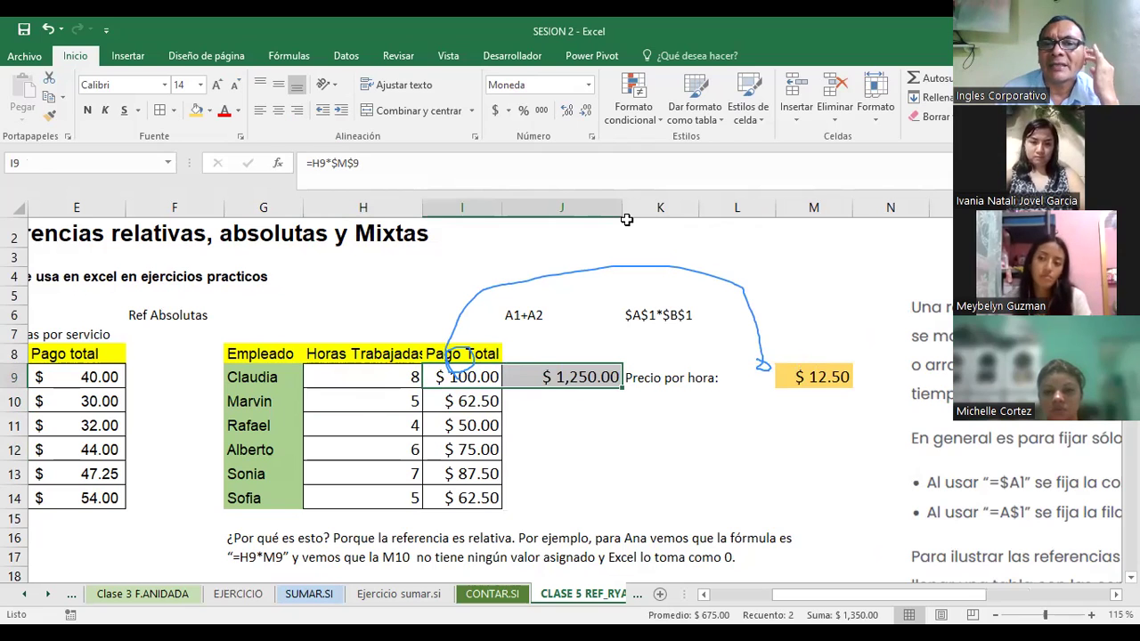
pyautogui.click(561, 381)
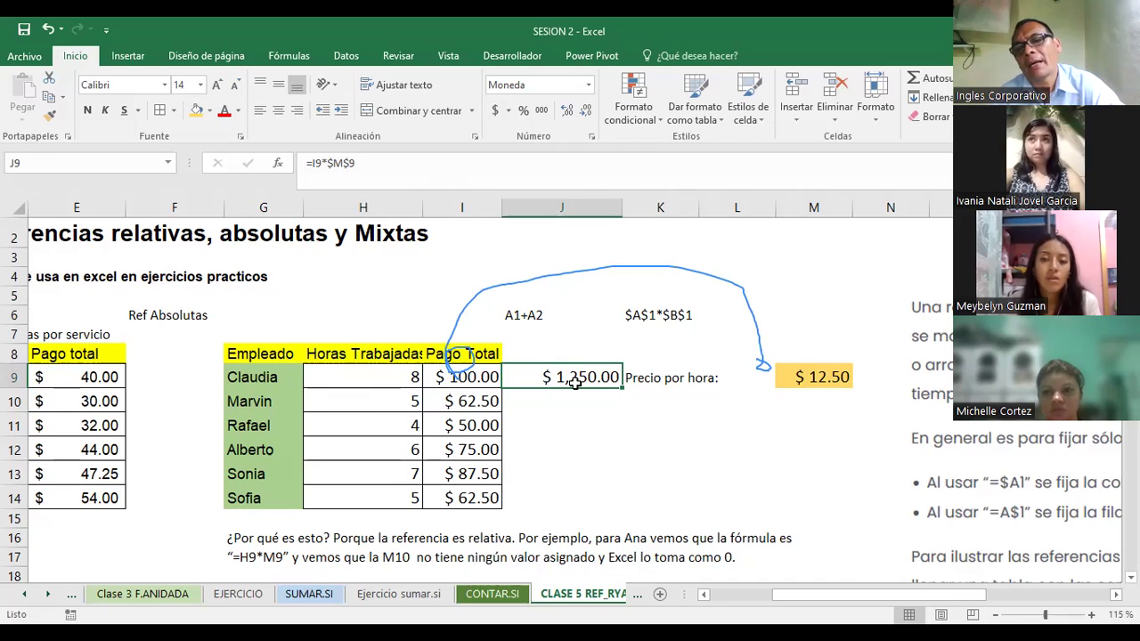
pyautogui.press('Delete')
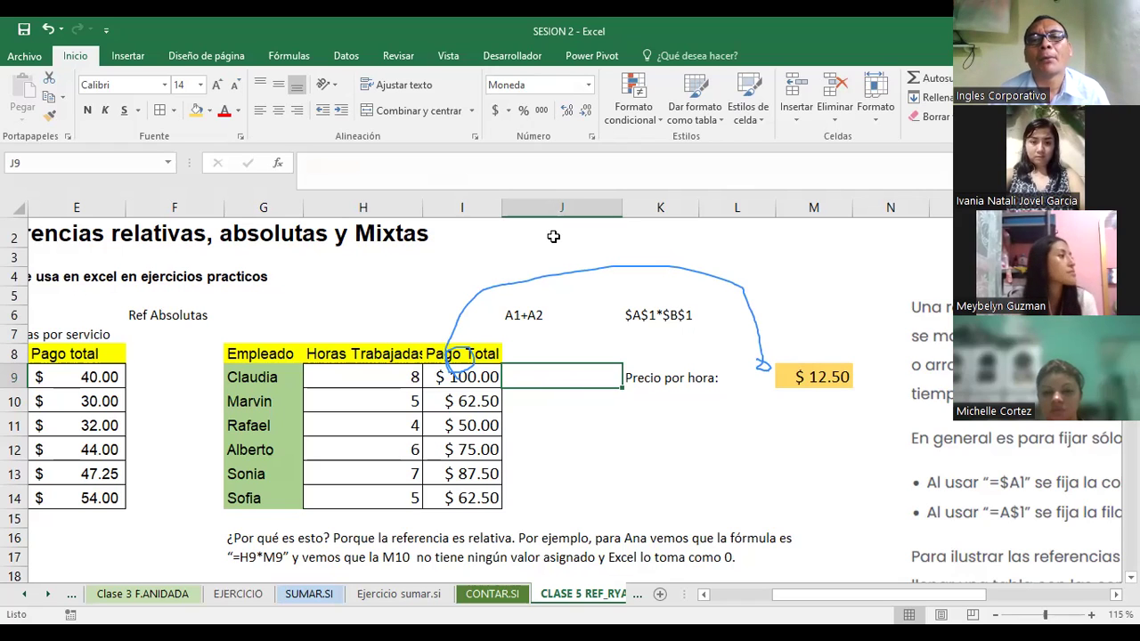
pyautogui.hotkey('ctrl', 'c')
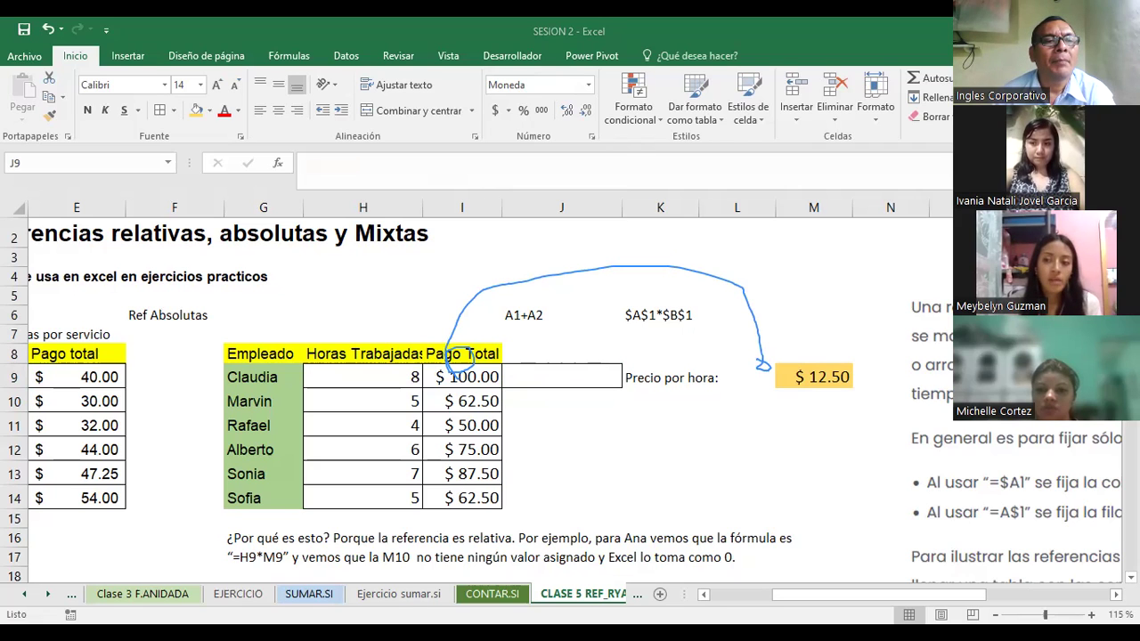
pyautogui.hotkey('alt', 'Tab')
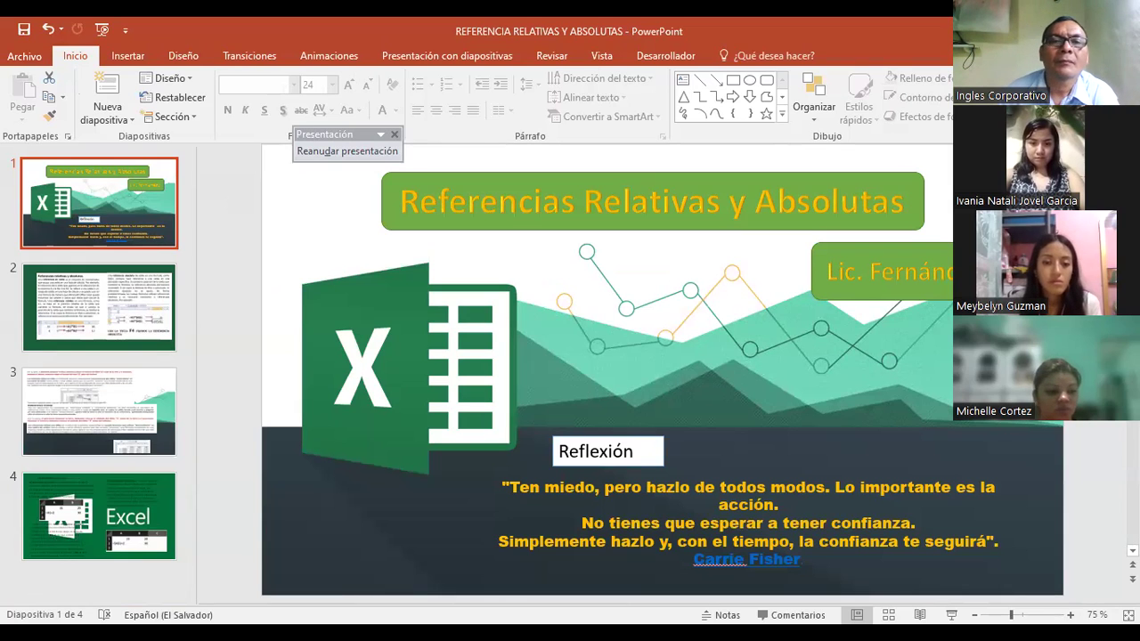
# Step: Run the slideshow from the start and advance to the relative and absolute references slide
pyautogui.hotkey('alt', 'Tab')
pyautogui.click(669, 191)
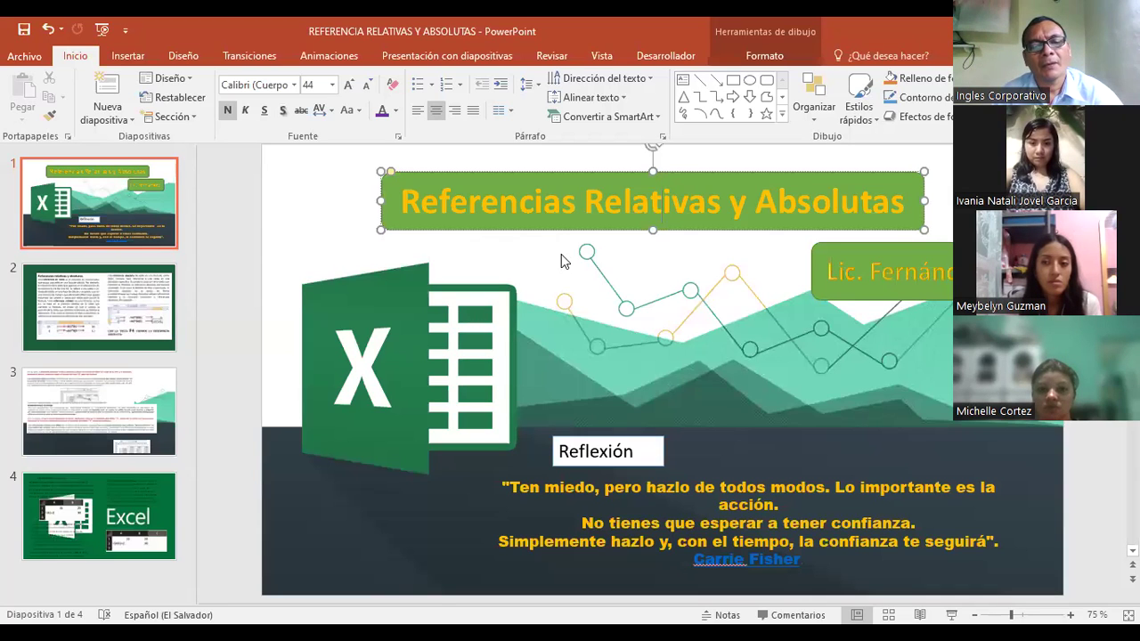
pyautogui.press('F5')
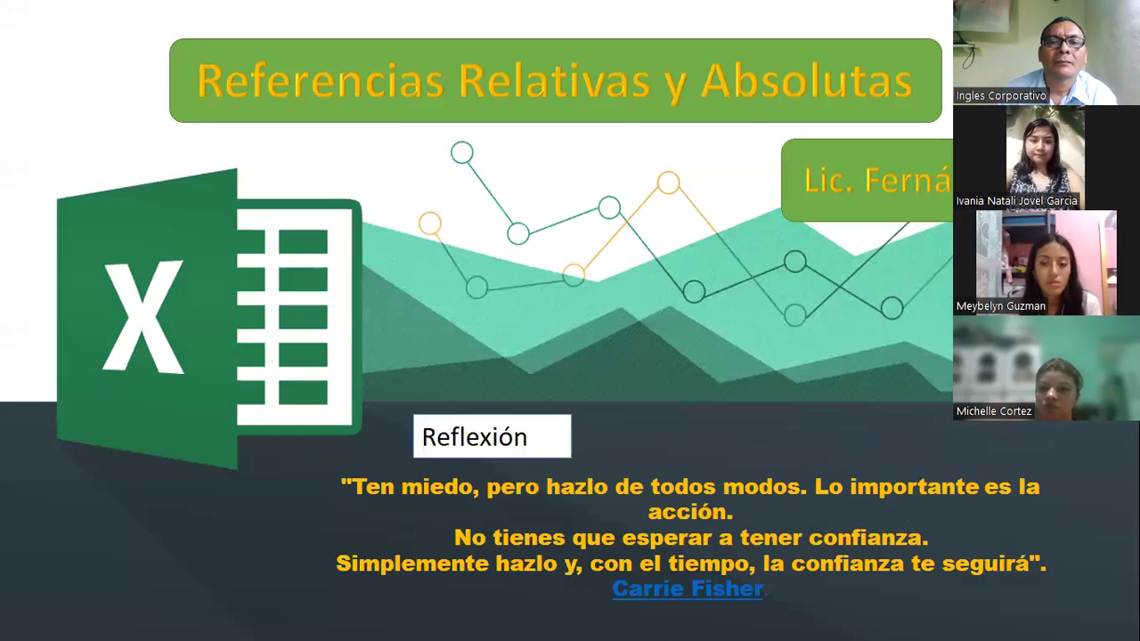
pyautogui.press('Right')
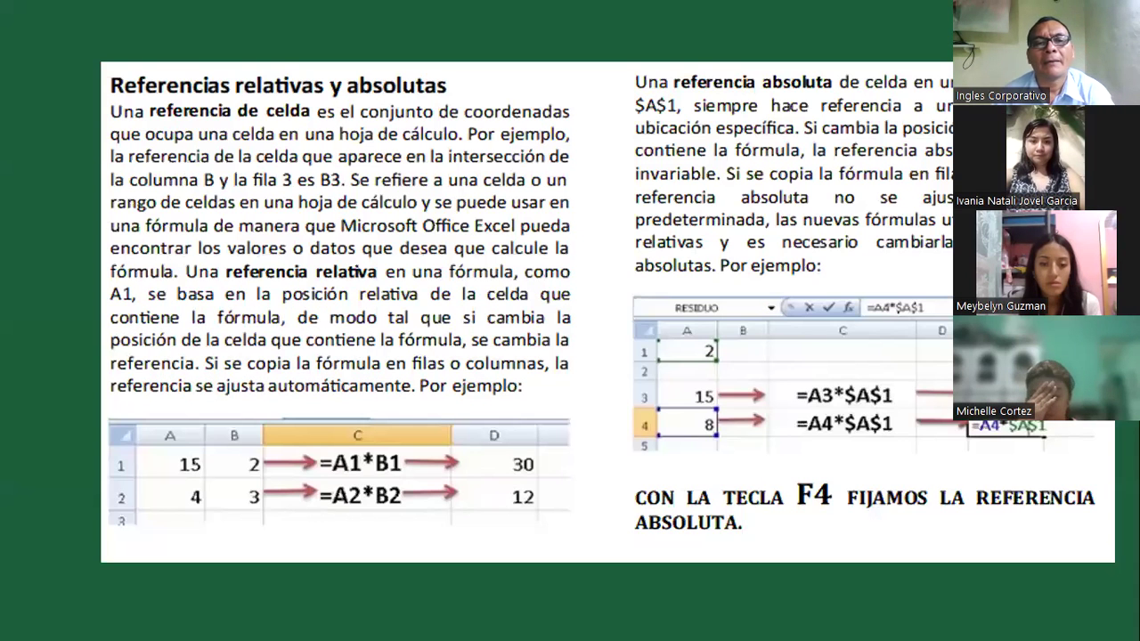
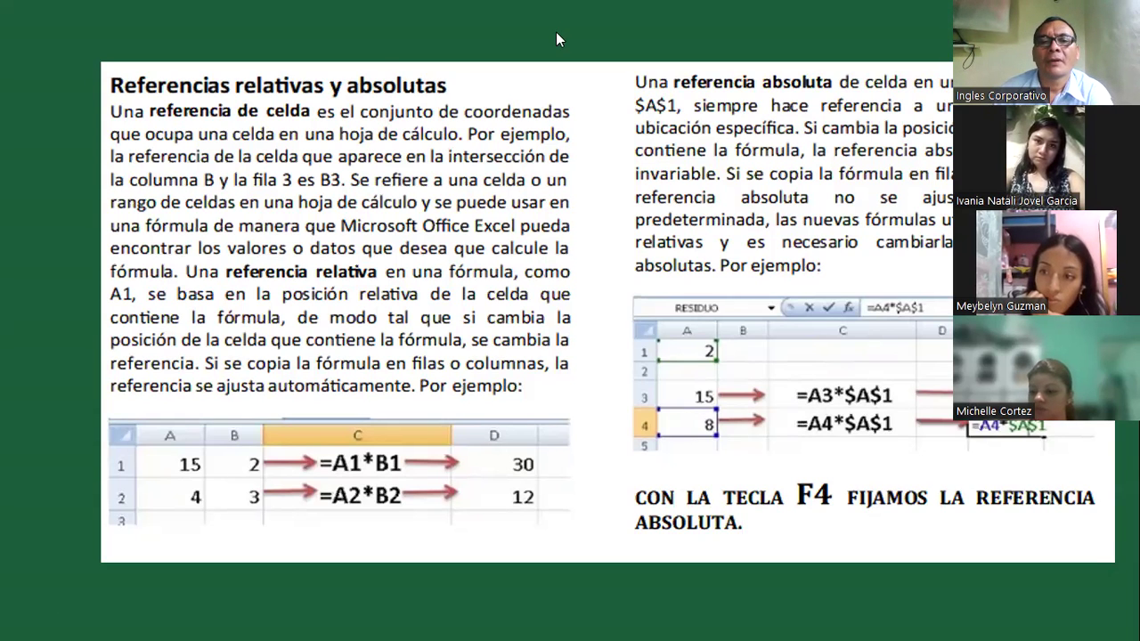
# Step: Switch to the SESION 2 workbook and scroll to column K's mixed-reference notes
pyautogui.hotkey('alt', 'Tab')
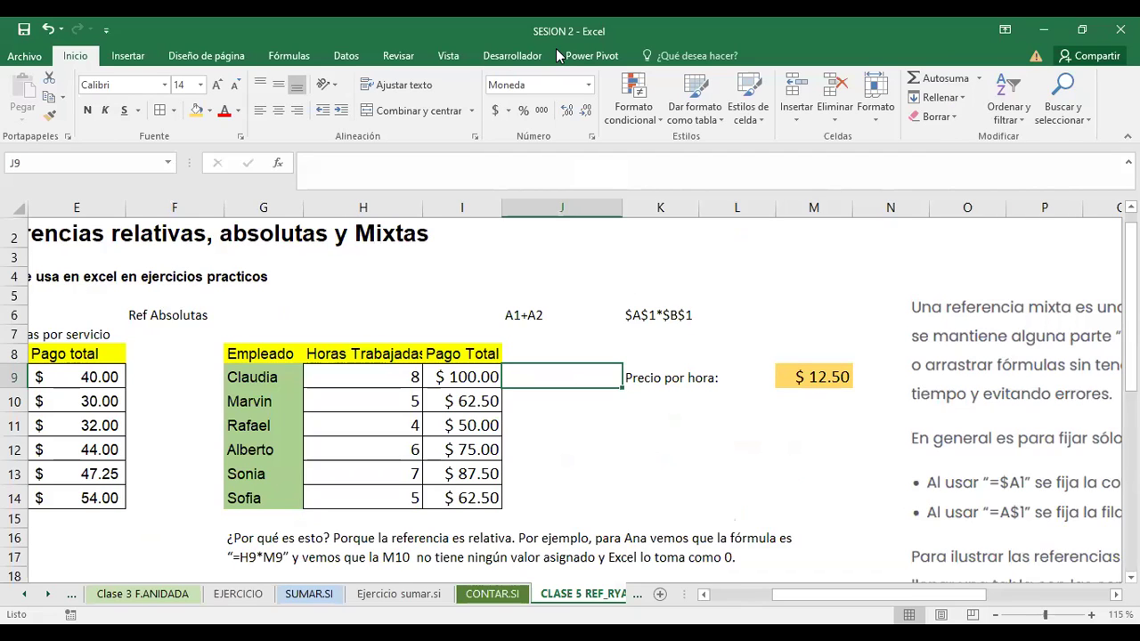
pyautogui.moveTo(804, 595)
pyautogui.mouseDown()
pyautogui.moveTo(897, 601)
pyautogui.moveTo(866, 595)
pyautogui.mouseUp()
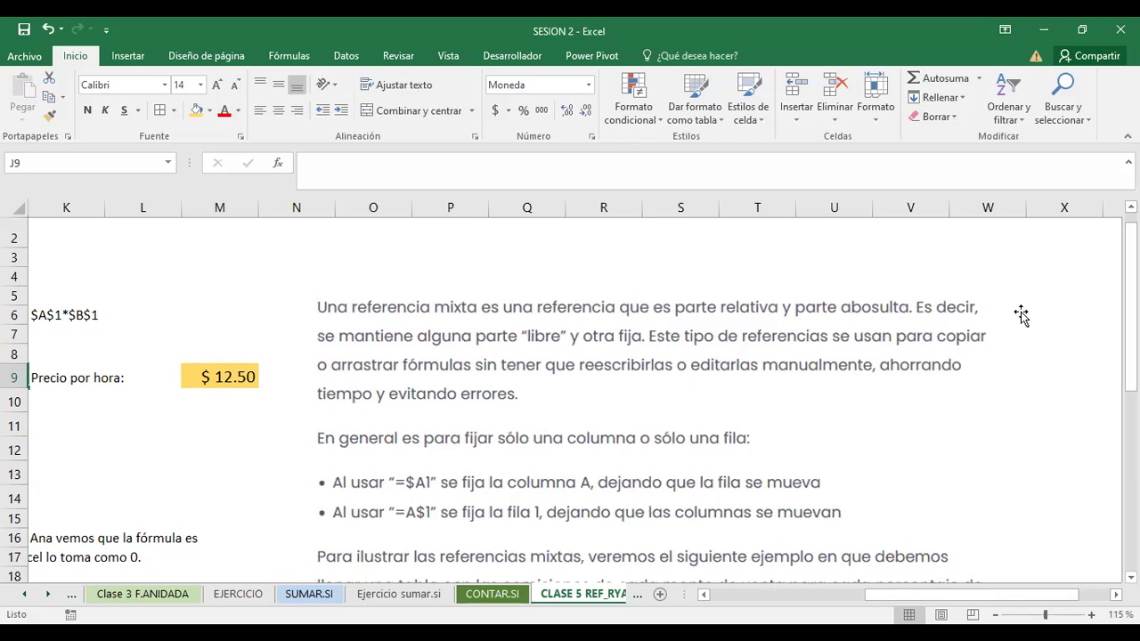
# Step: Scroll back to columns A–K and down to rows 15–33 showing the grades table
pyautogui.moveTo(1132, 261); pyautogui.dragTo(1131, 292)
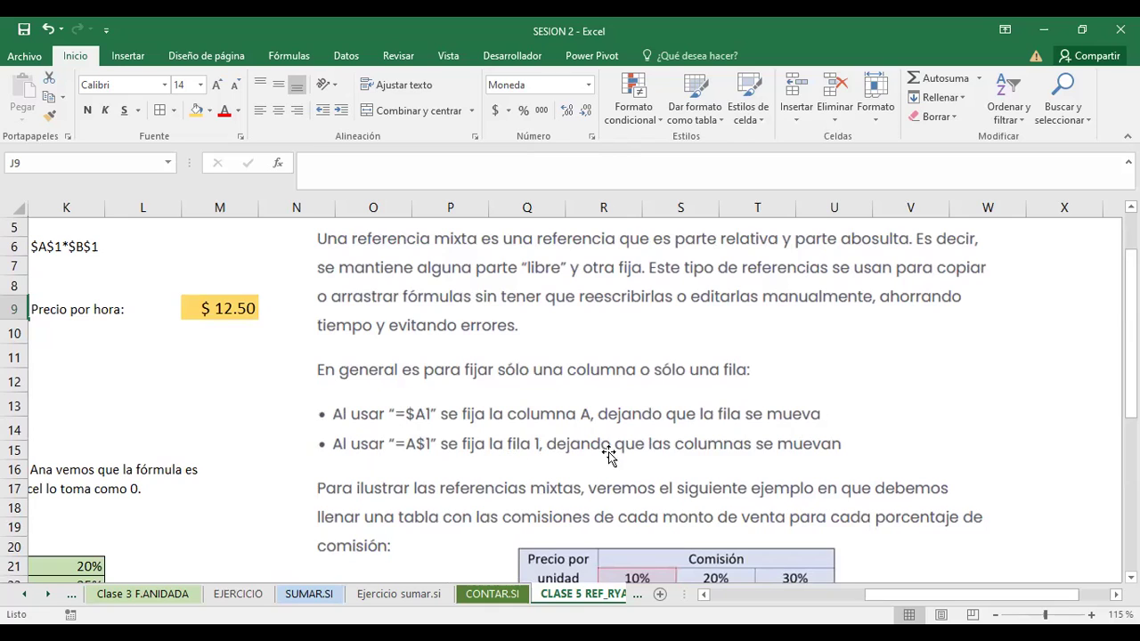
pyautogui.moveTo(1132, 301); pyautogui.dragTo(1132, 317)
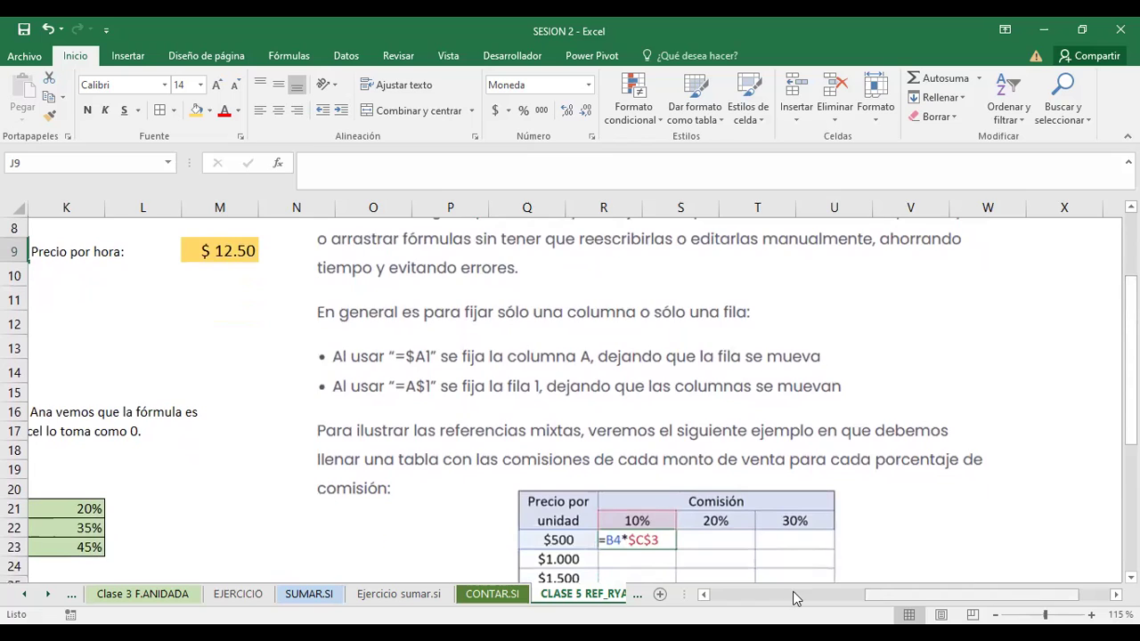
pyautogui.click(796, 595)
pyautogui.moveTo(1131, 317); pyautogui.dragTo(1131, 358)
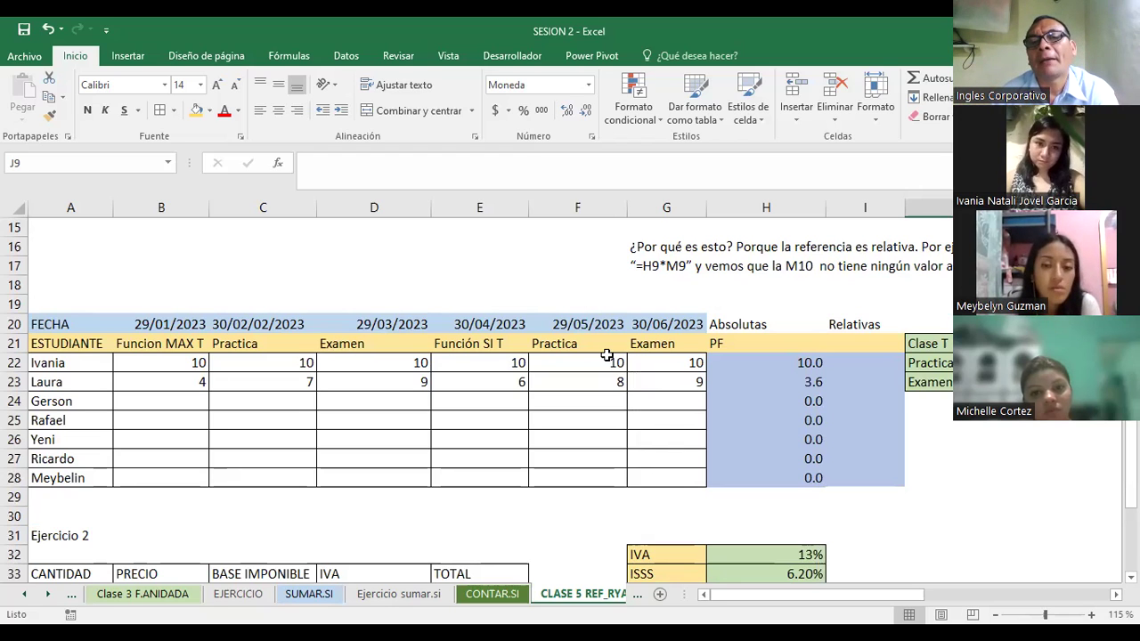
pyautogui.click(758, 364)
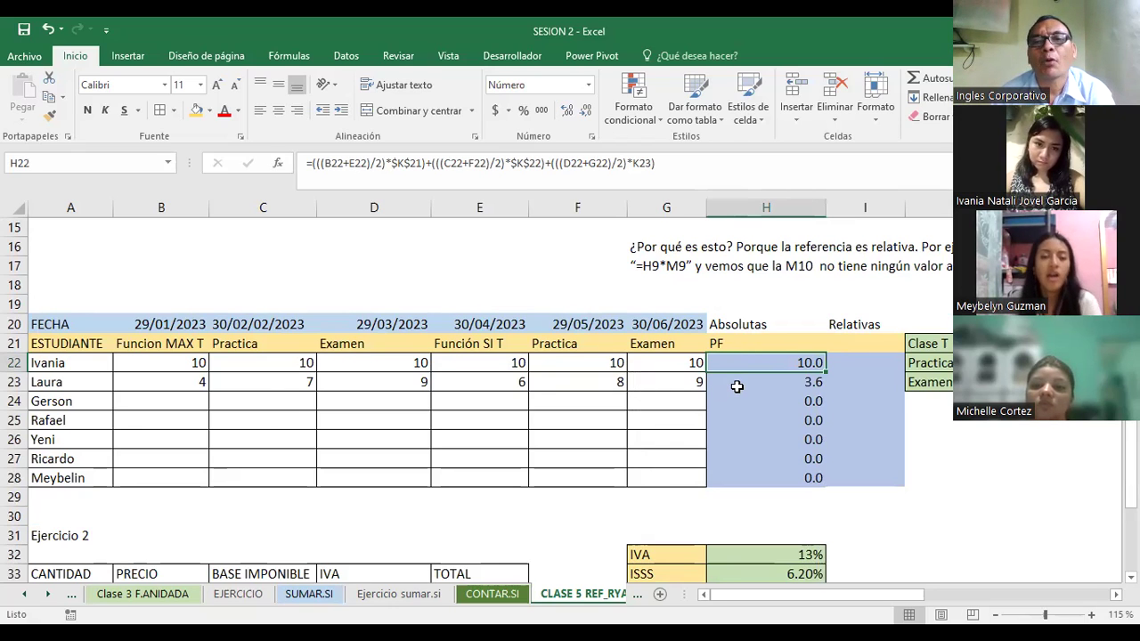
pyautogui.click(141, 386)
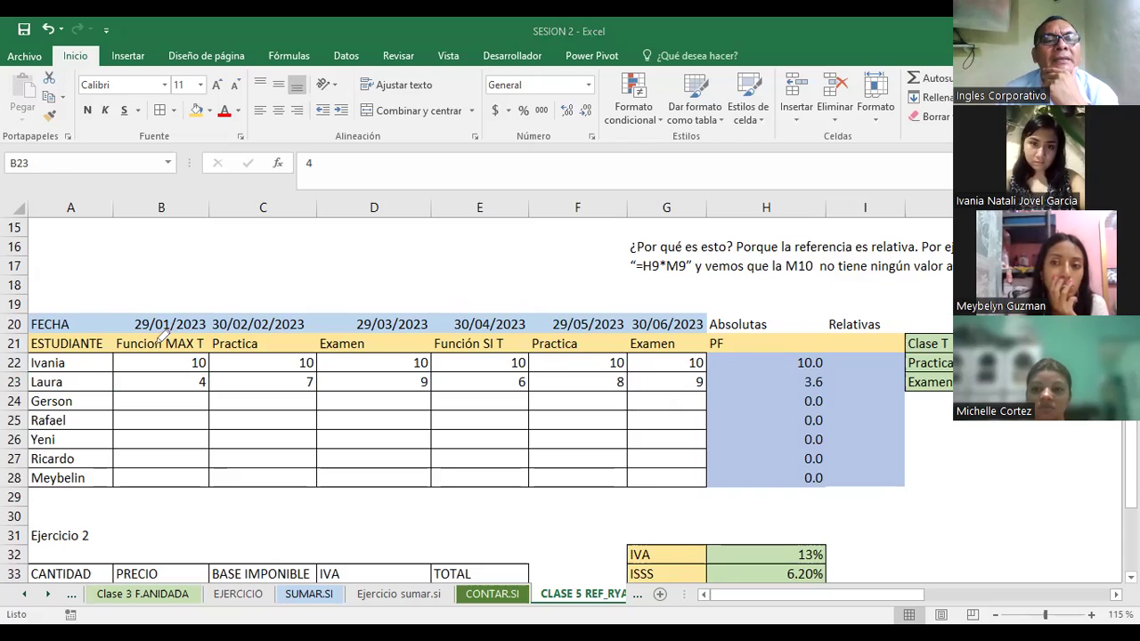
pyautogui.moveTo(125, 326); pyautogui.dragTo(191, 357)
pyautogui.moveTo(267, 322)
pyautogui.mouseDown()
pyautogui.moveTo(301, 334)
pyautogui.moveTo(263, 313)
pyautogui.mouseUp()
pyautogui.moveTo(341, 354); pyautogui.dragTo(379, 339)
pyautogui.moveTo(127, 326)
pyautogui.mouseDown()
pyautogui.moveTo(350, 311)
pyautogui.moveTo(329, 327)
pyautogui.mouseUp()
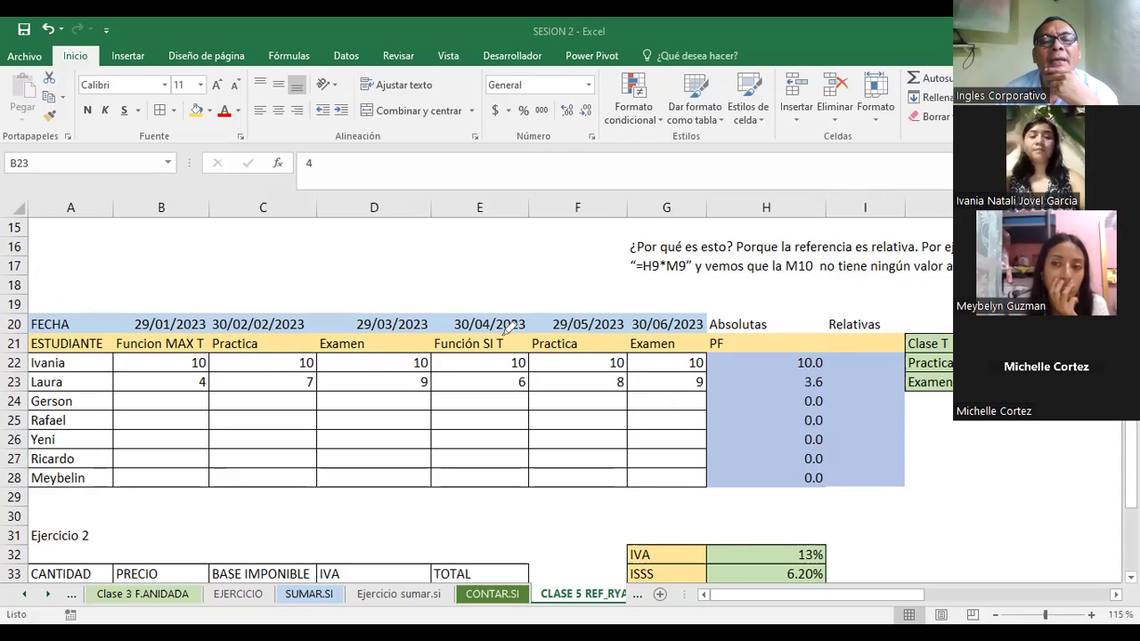
pyautogui.moveTo(519, 329); pyautogui.dragTo(522, 326)
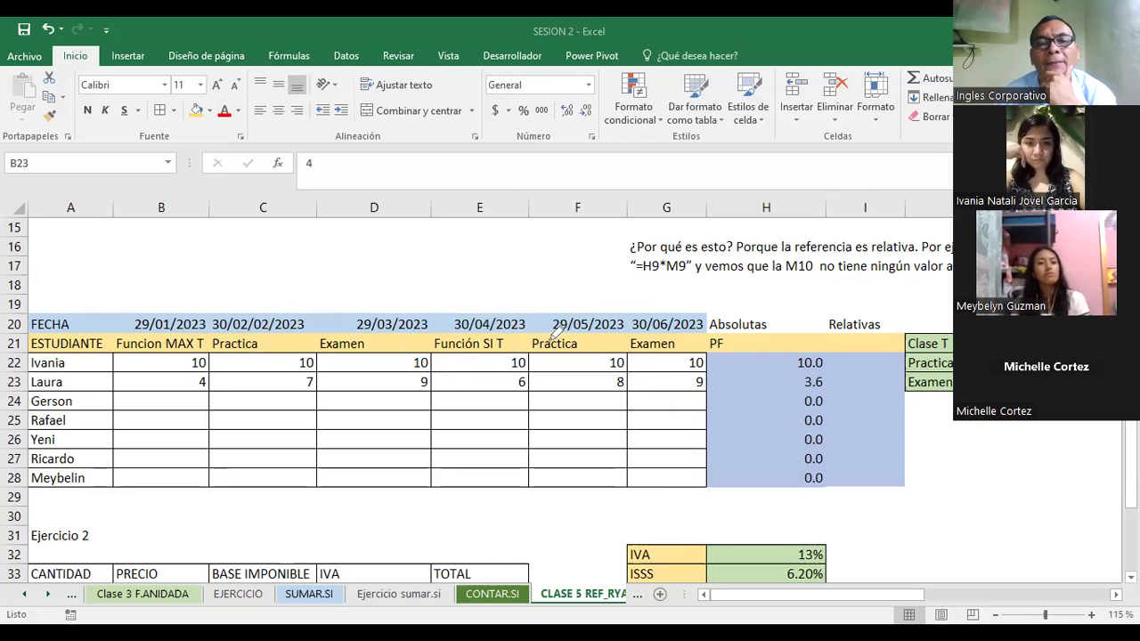
pyautogui.moveTo(596, 327); pyautogui.dragTo(544, 354)
pyautogui.moveTo(607, 339); pyautogui.dragTo(595, 327)
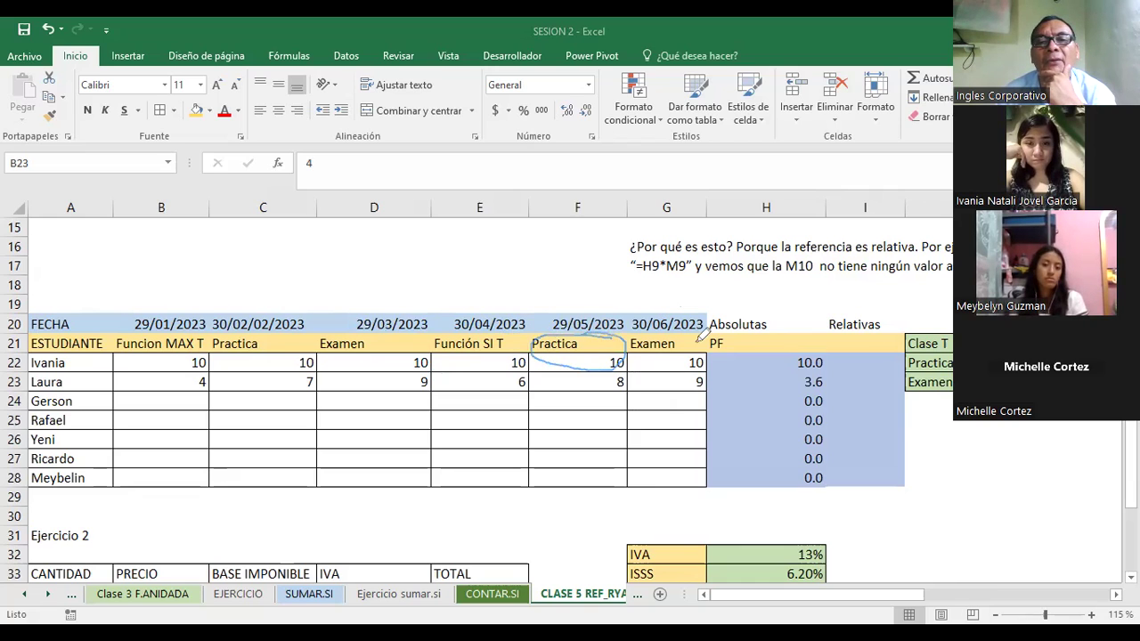
pyautogui.moveTo(646, 358); pyautogui.dragTo(690, 322)
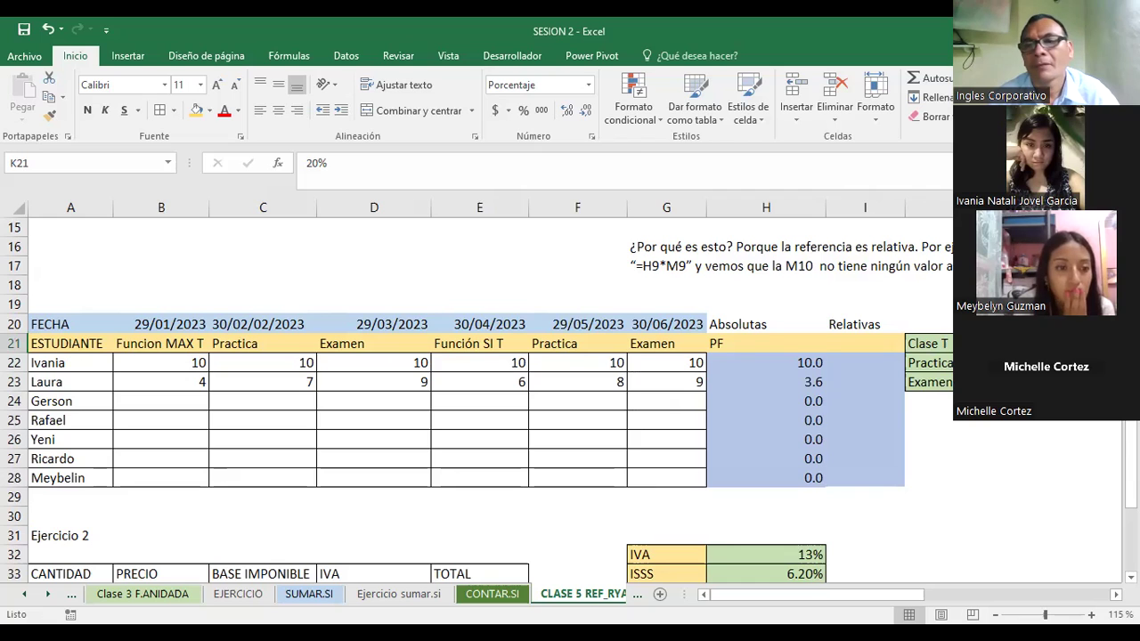
# Step: Zoom to 145% and check the 35% Practica and 45% Examen weights in K22 and K23
pyautogui.keyDown('ctrl'); pyautogui.scroll(1, 562, 392); pyautogui.keyUp('ctrl')
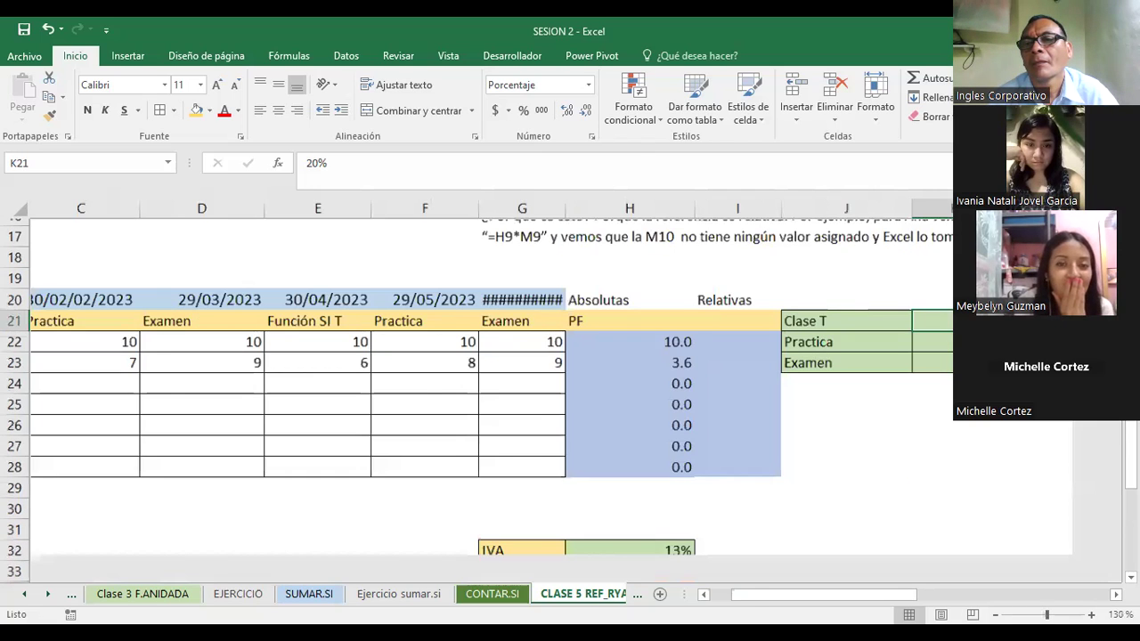
pyautogui.keyDown('ctrl'); pyautogui.scroll(1, 561, 392); pyautogui.keyUp('ctrl')
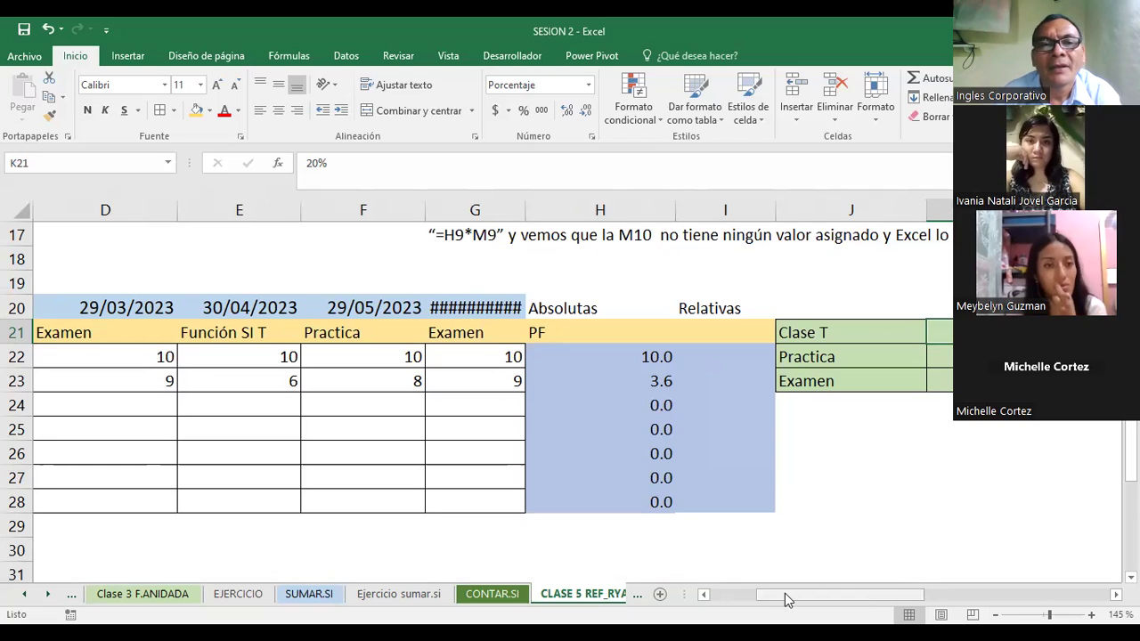
pyautogui.hscroll(-3, 383, 362)
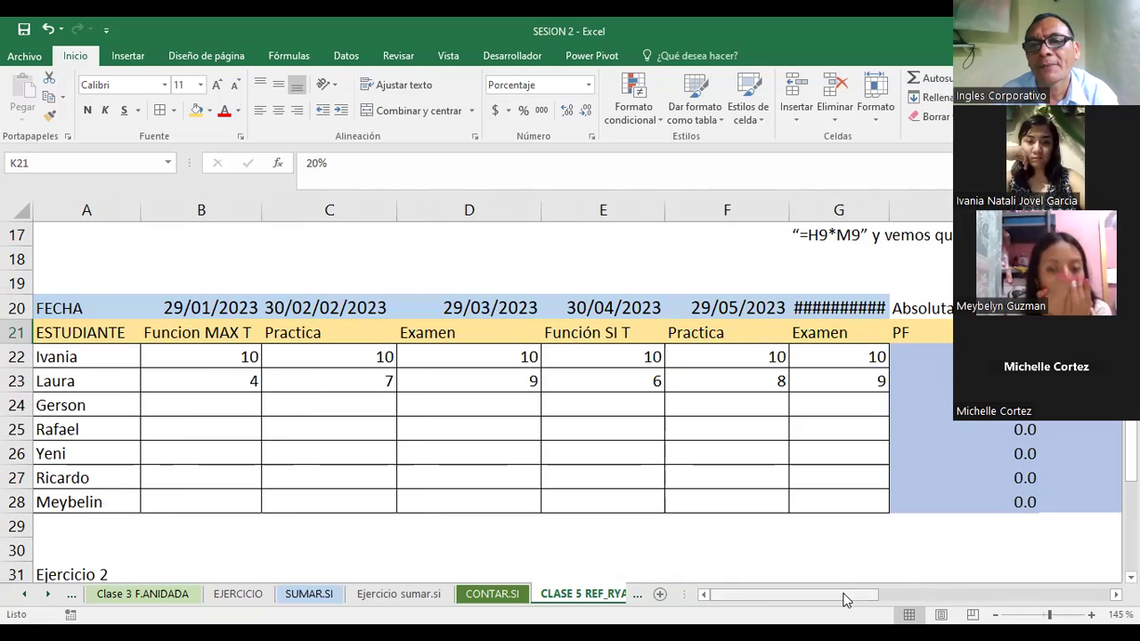
pyautogui.hscroll(5, 717, 357)
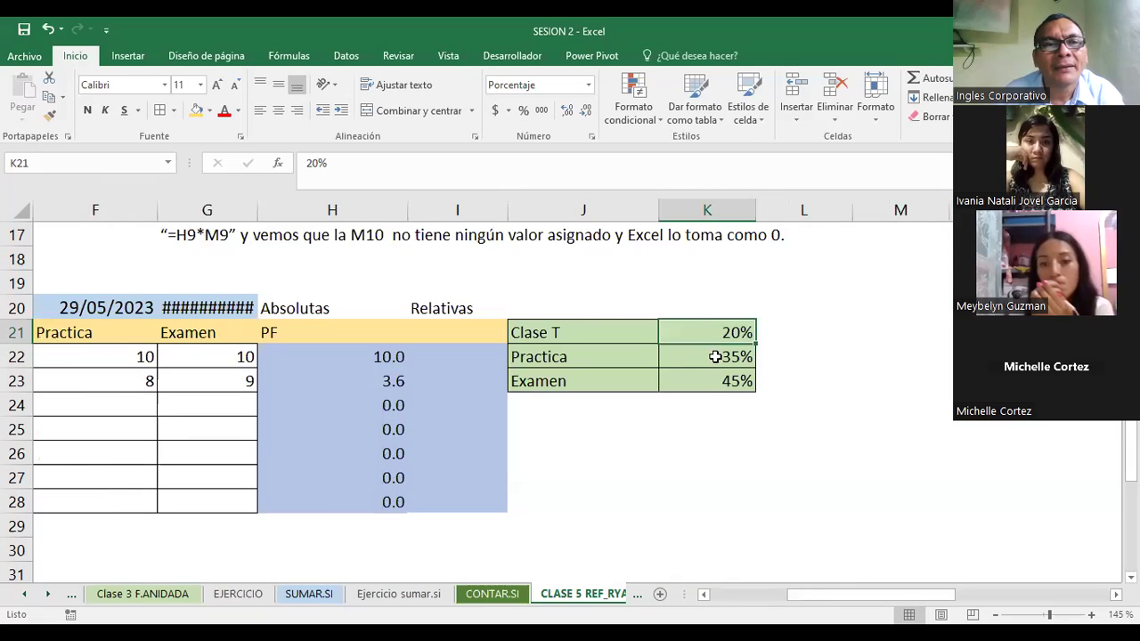
pyautogui.click(715, 356)
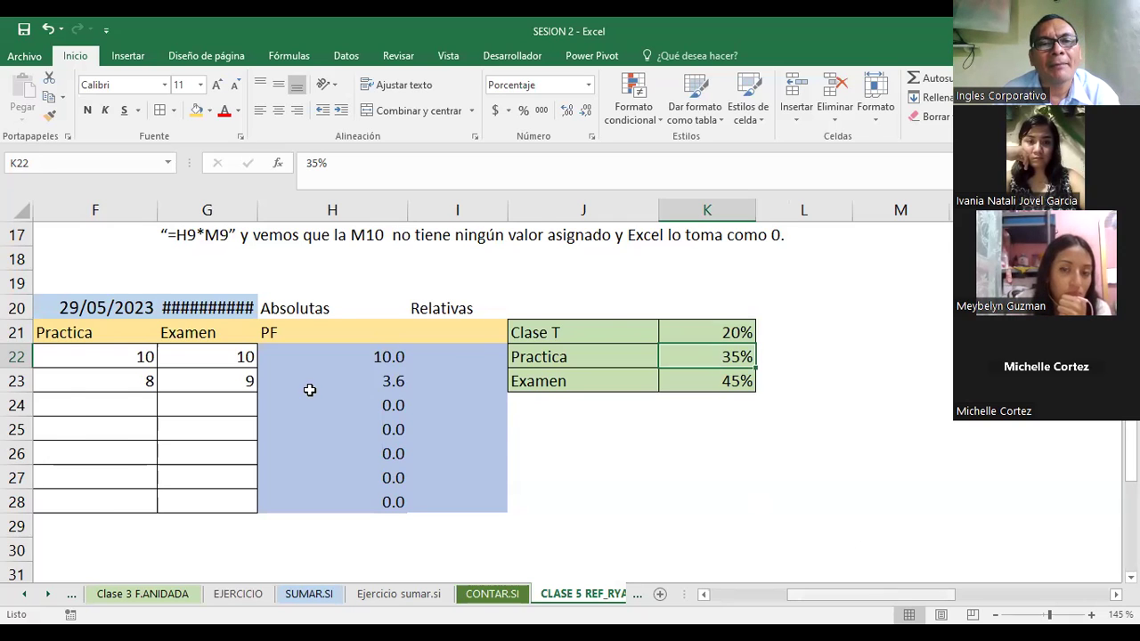
pyautogui.hscroll(-5, 308, 387)
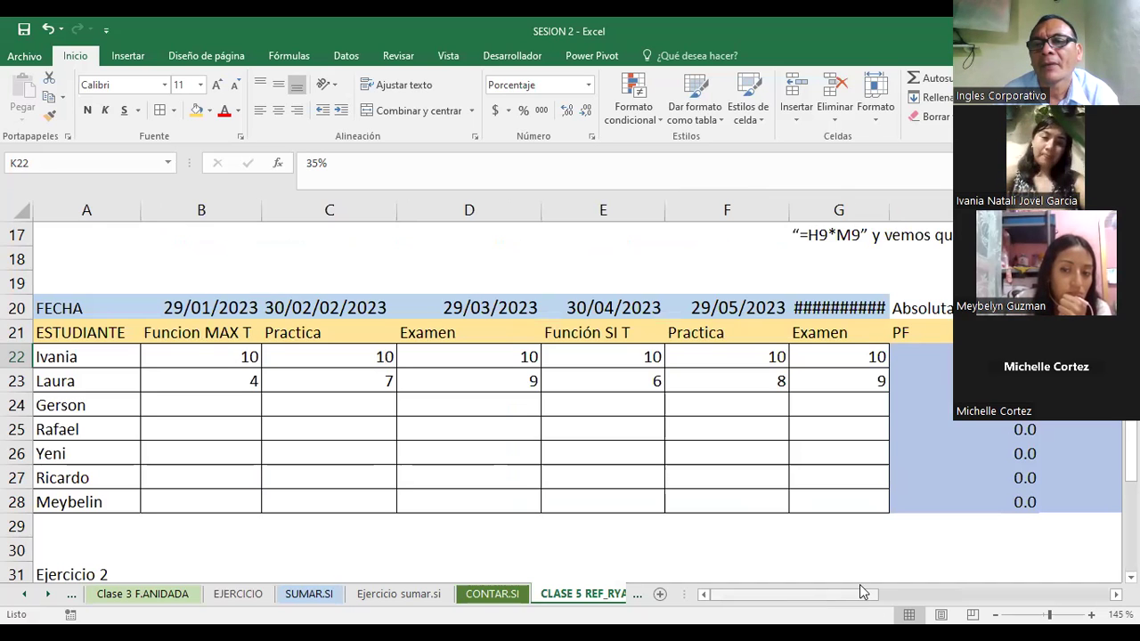
pyautogui.hscroll(3, 952, 378)
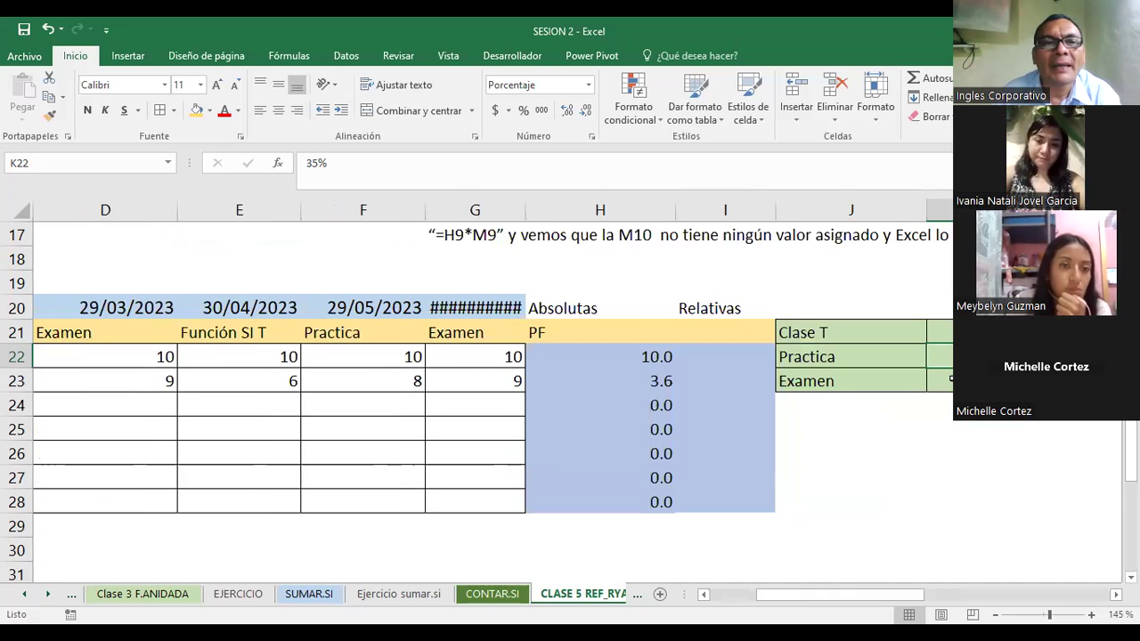
pyautogui.click(951, 379)
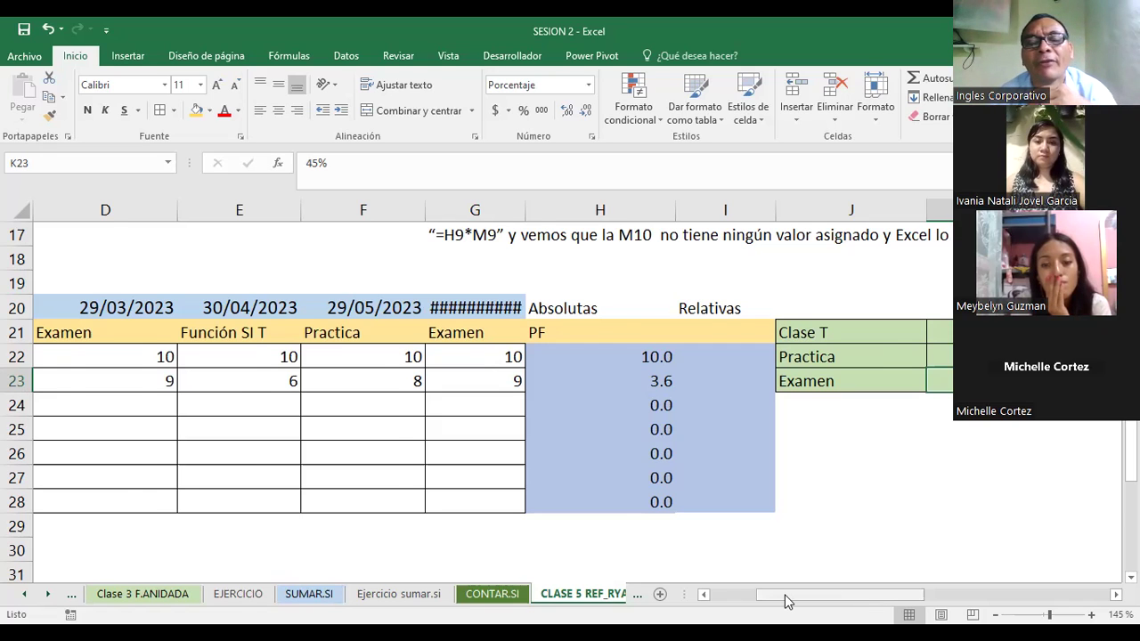
# Step: Select H22 and highlight its entire PF formula in the formula bar
pyautogui.hscroll(-3, 784, 596)
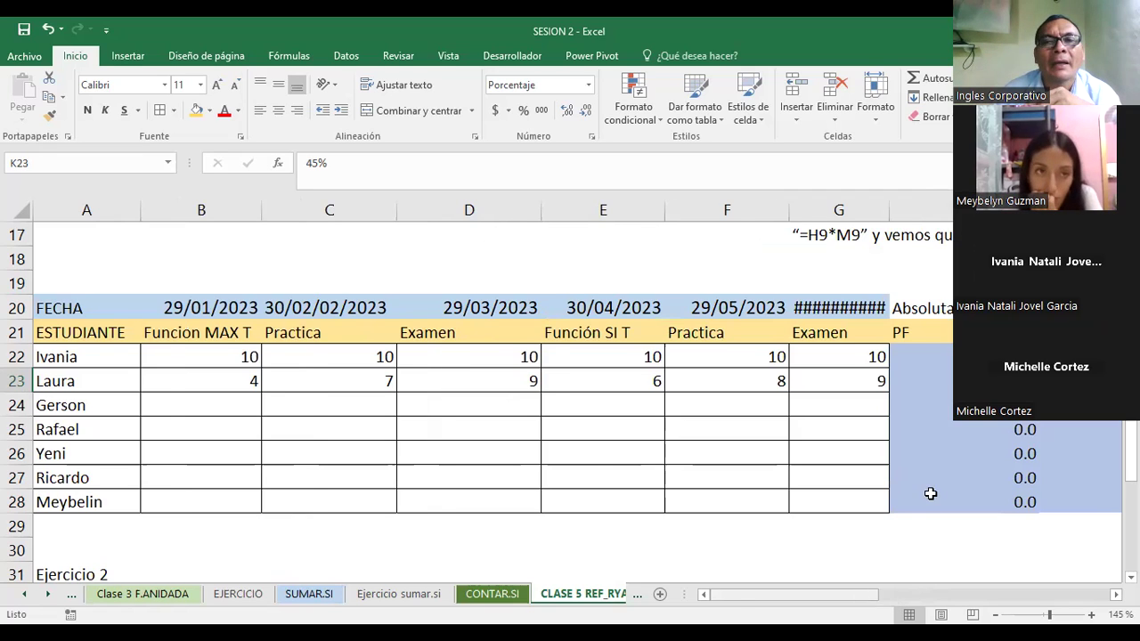
pyautogui.hscroll(2, 931, 493)
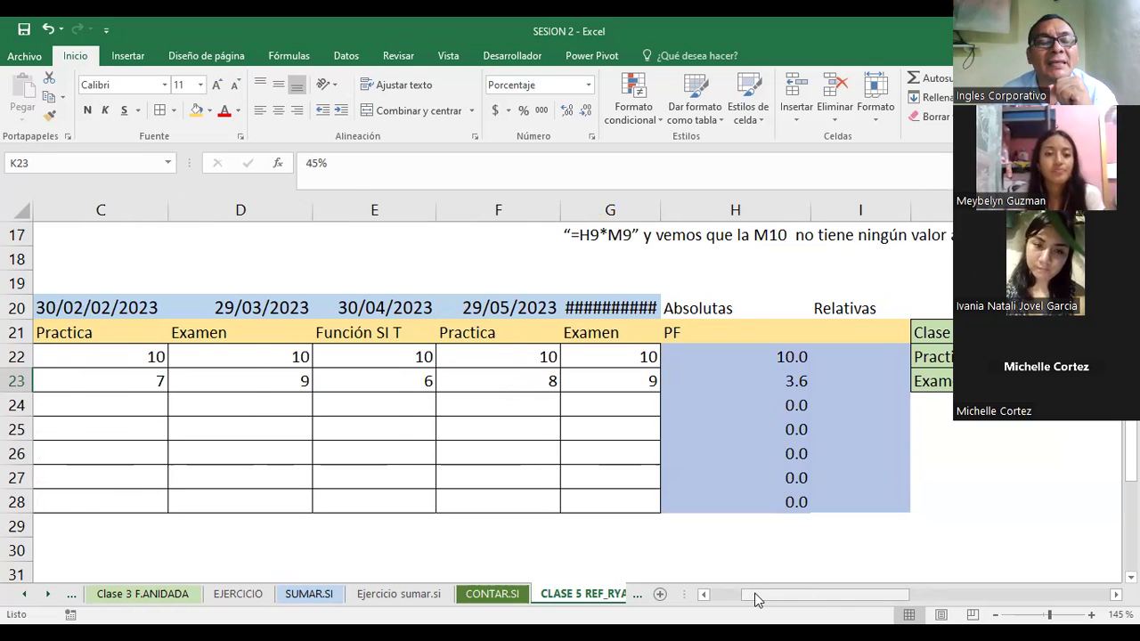
pyautogui.moveTo(755, 599); pyautogui.dragTo(723, 599)
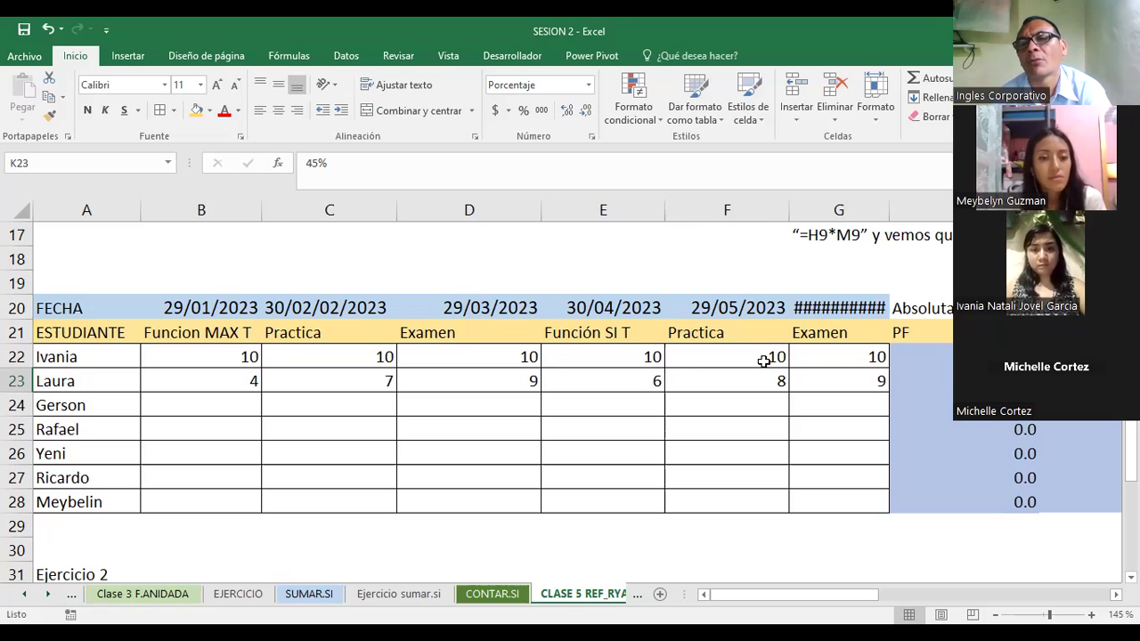
pyautogui.click(835, 359)
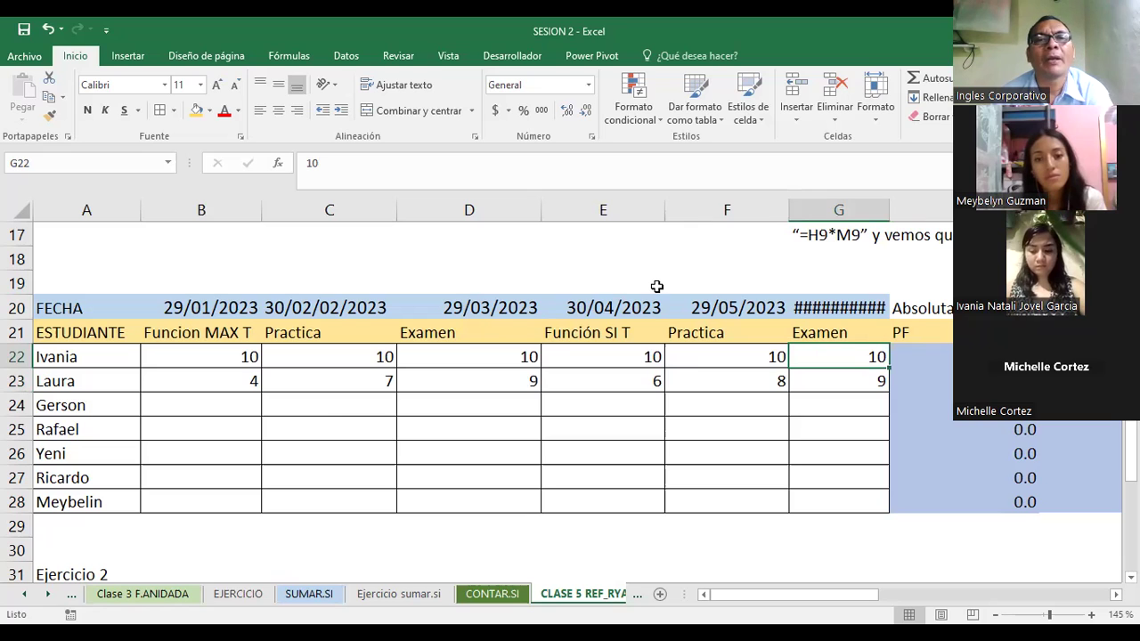
pyautogui.click(932, 356)
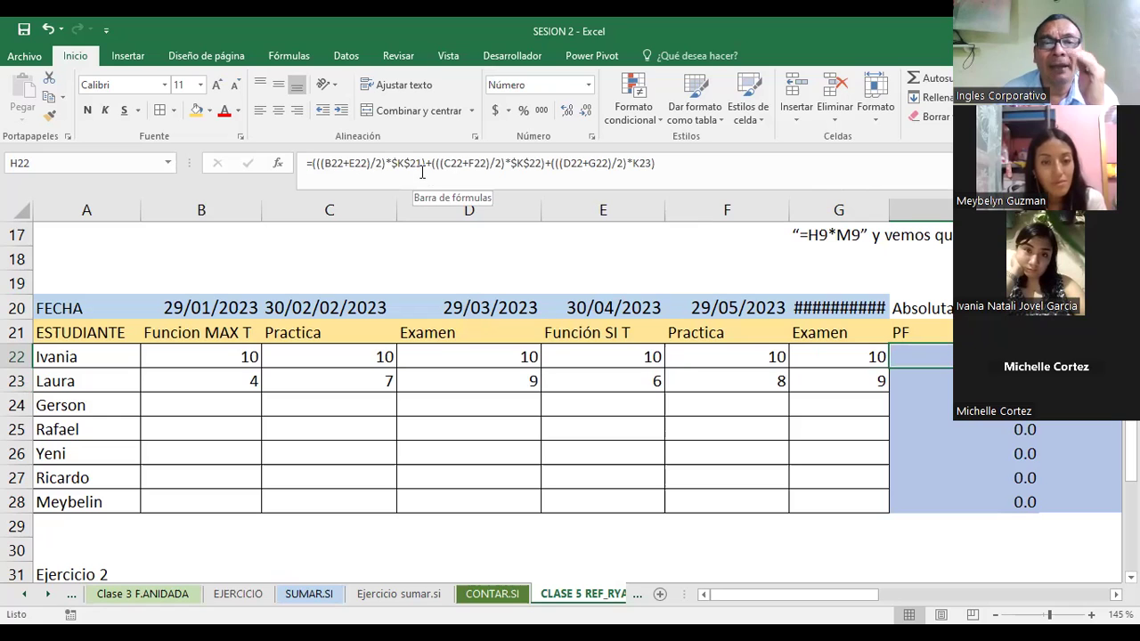
pyautogui.click(684, 186)
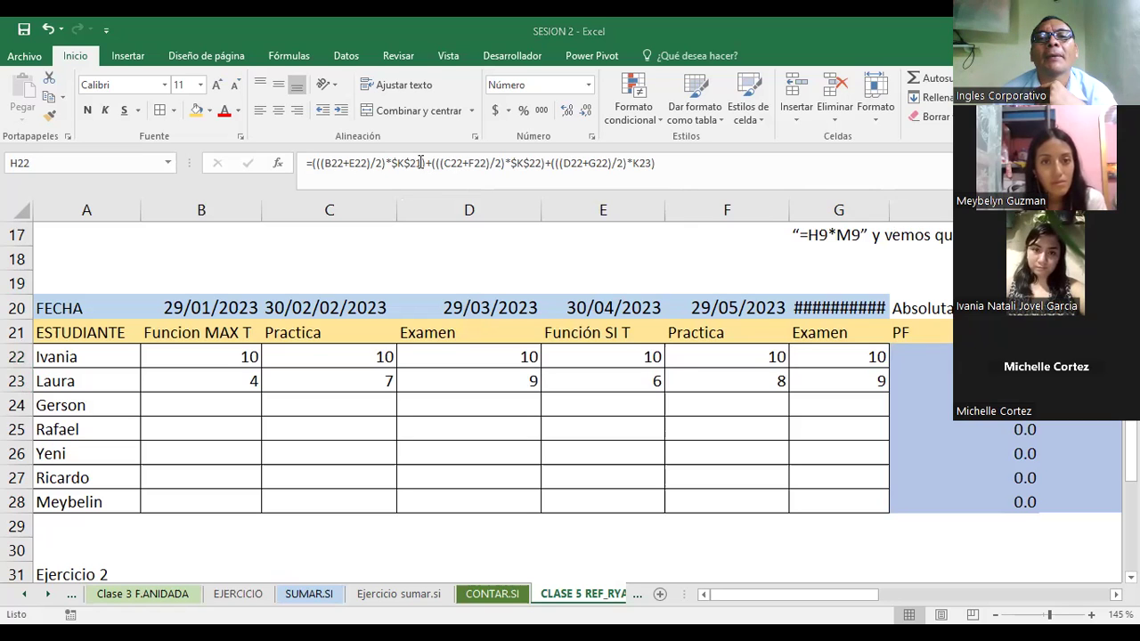
pyautogui.moveTo(305, 163); pyautogui.dragTo(655, 163)
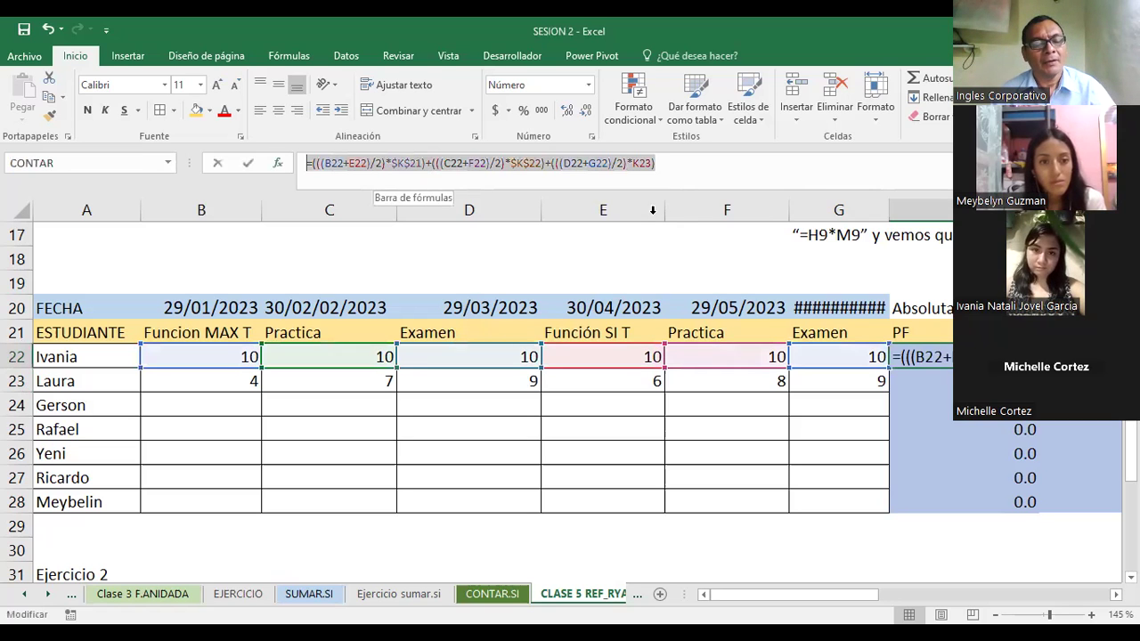
# Step: Insert an extra opening parenthesis right after the = sign in H22's formula
pyautogui.click(653, 210)
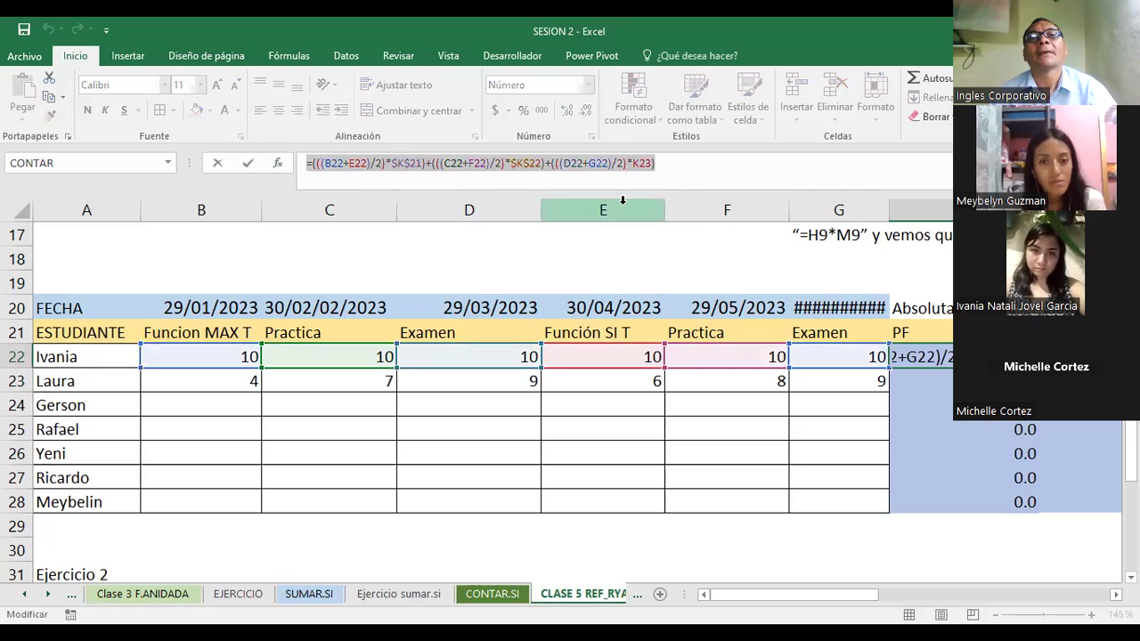
pyautogui.click(685, 161)
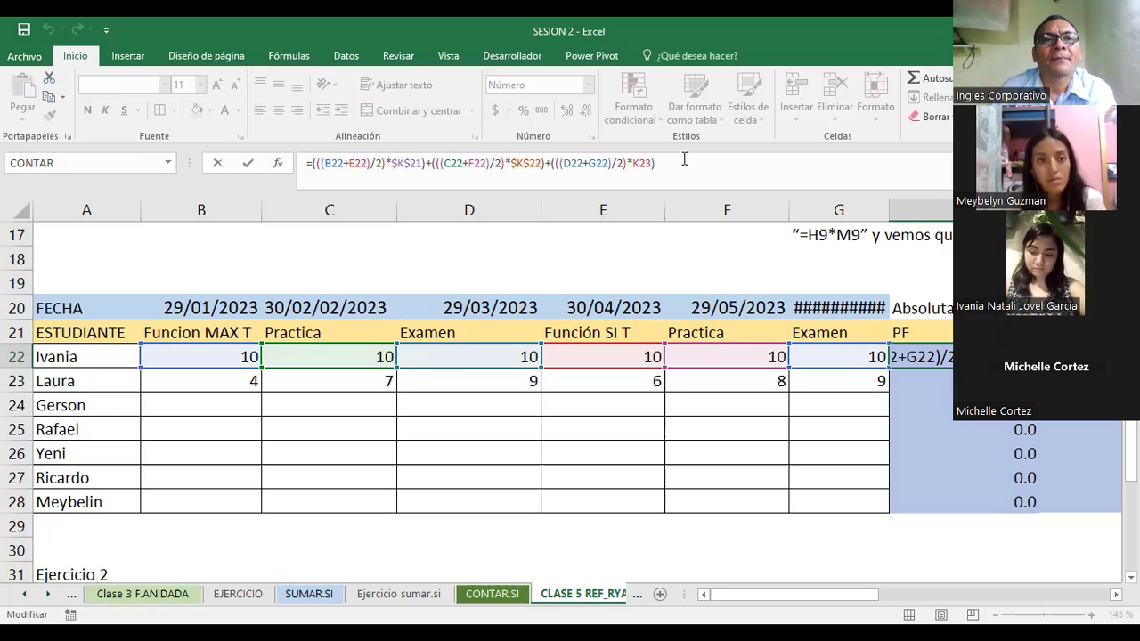
pyautogui.click(684, 159)
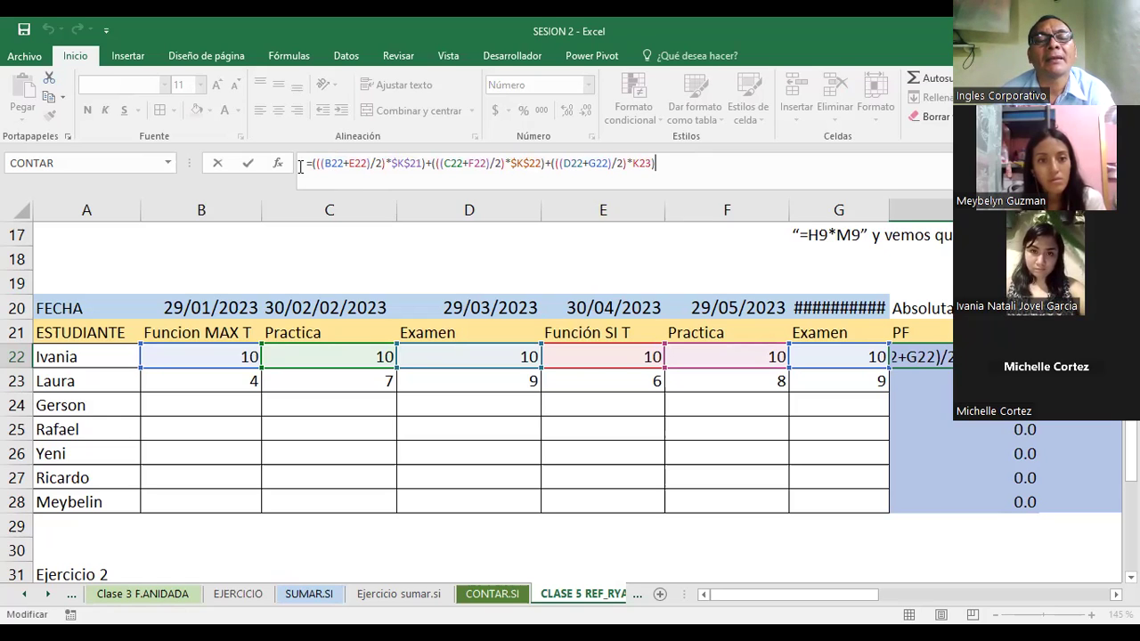
pyautogui.click(312, 166)
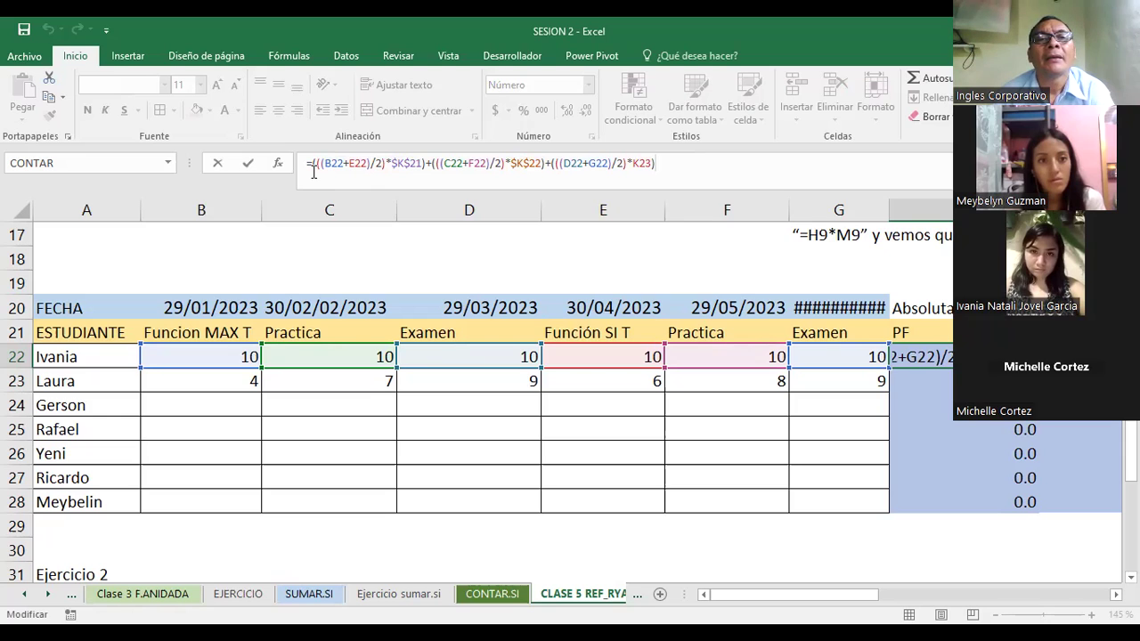
pyautogui.write('(')
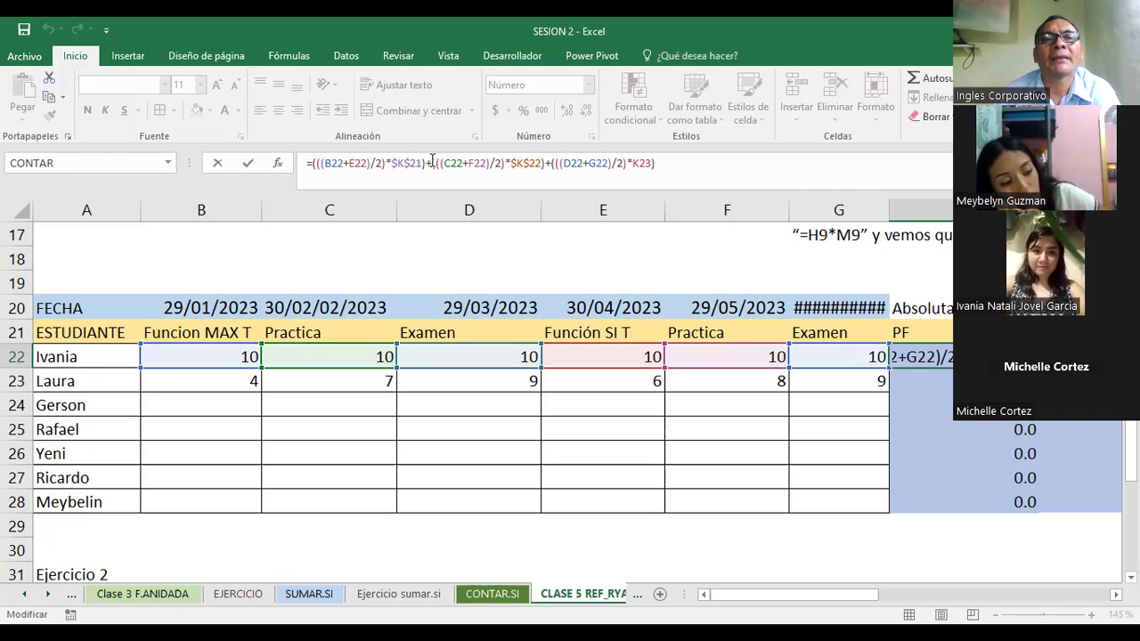
pyautogui.click(326, 165)
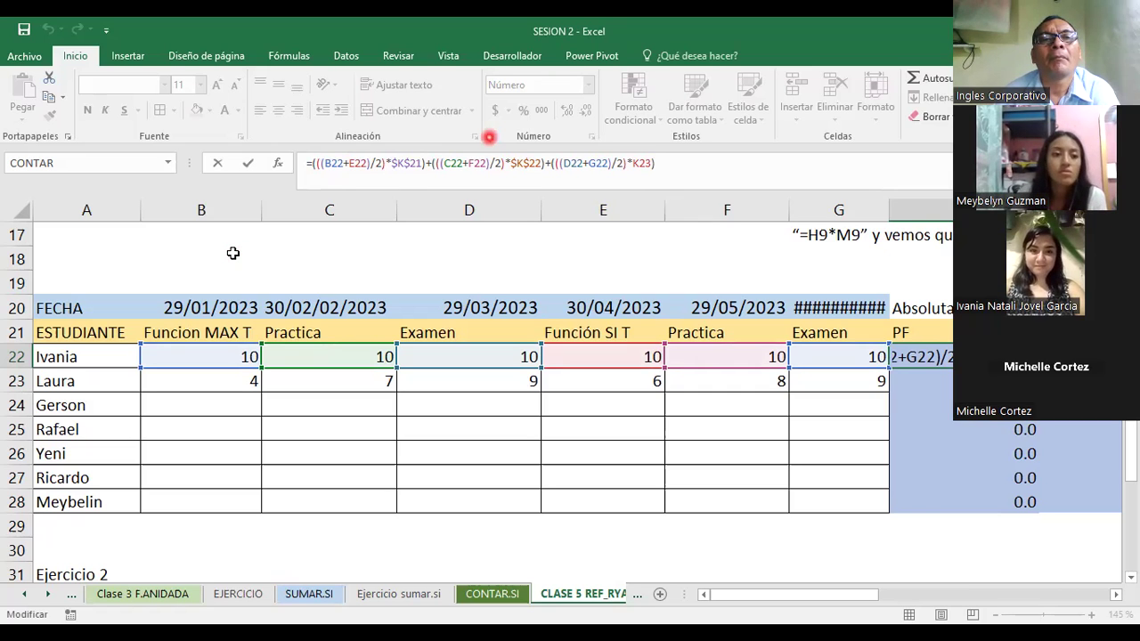
pyautogui.moveTo(331, 166)
pyautogui.mouseDown()
pyautogui.moveTo(230, 272)
pyautogui.moveTo(190, 353)
pyautogui.mouseUp()
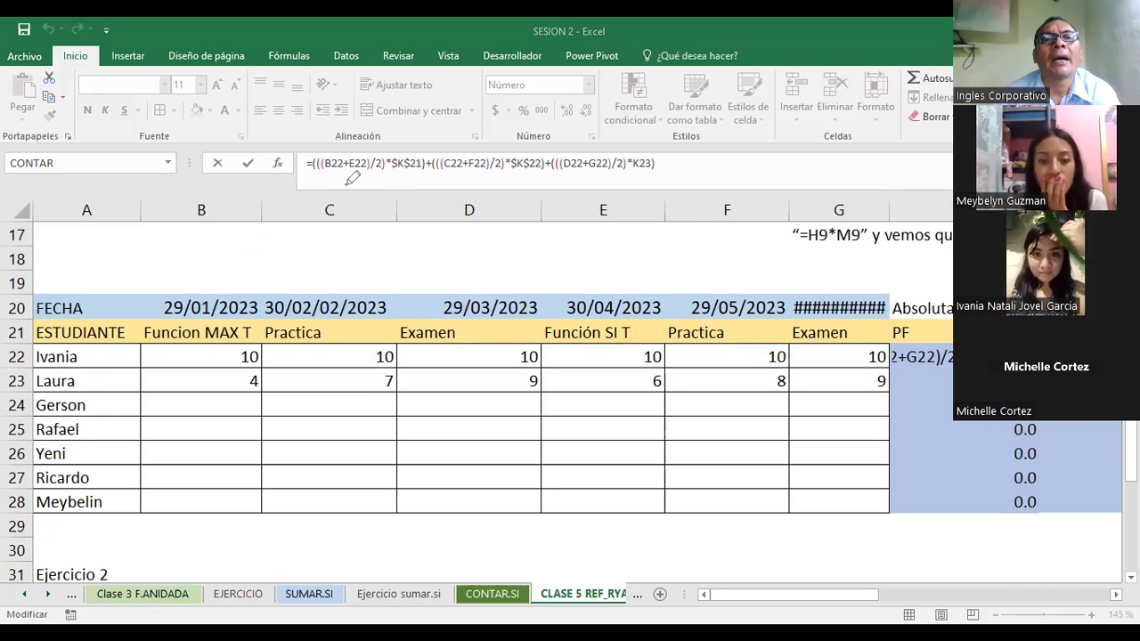
pyautogui.moveTo(361, 164); pyautogui.dragTo(497, 264)
pyautogui.moveTo(611, 322); pyautogui.dragTo(606, 349)
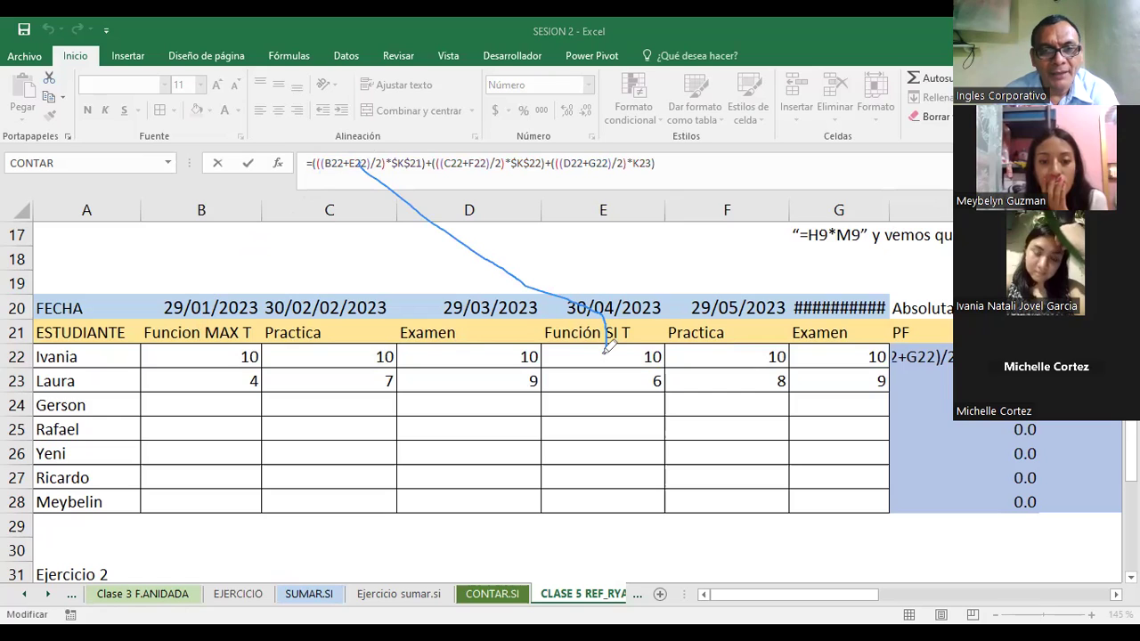
pyautogui.moveTo(606, 348); pyautogui.dragTo(619, 358)
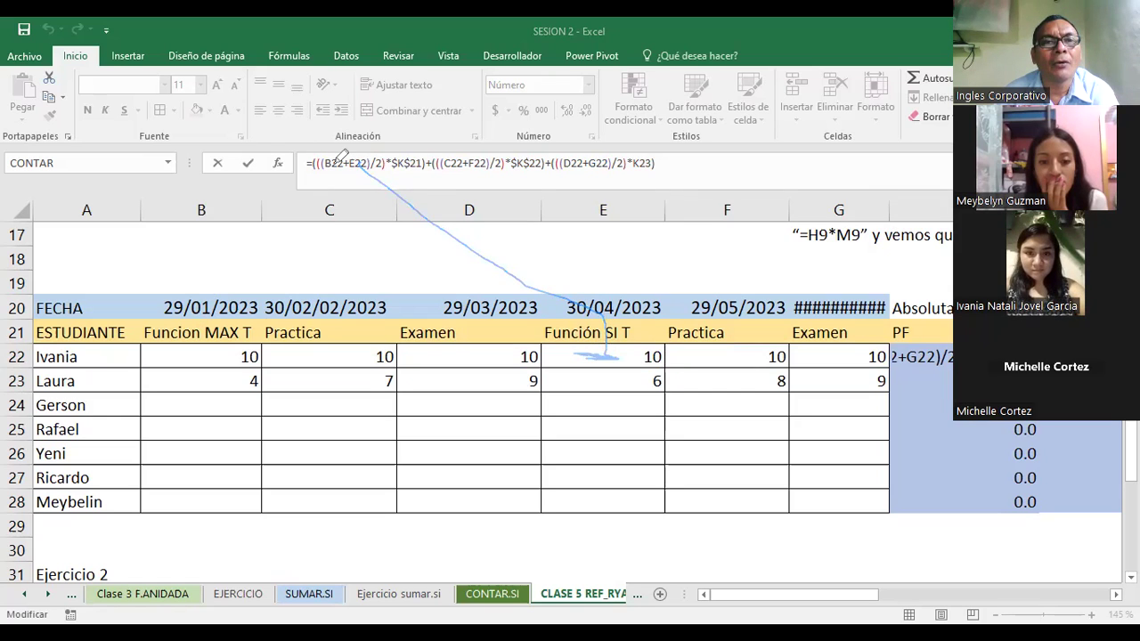
pyautogui.moveTo(329, 165); pyautogui.dragTo(211, 353)
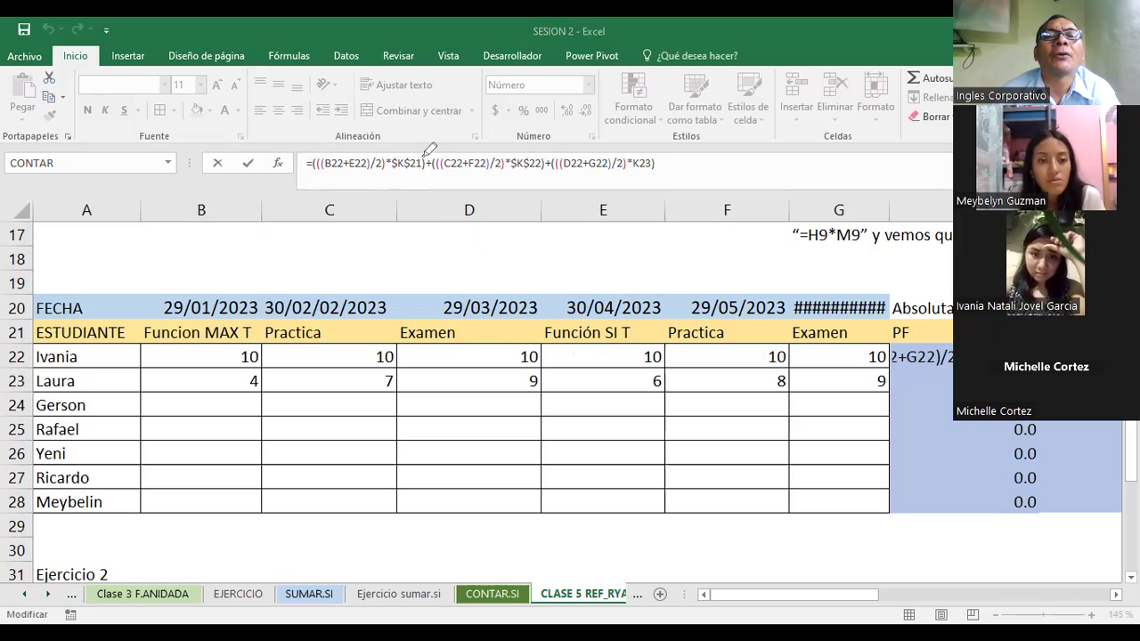
pyautogui.moveTo(433, 145); pyautogui.dragTo(430, 152)
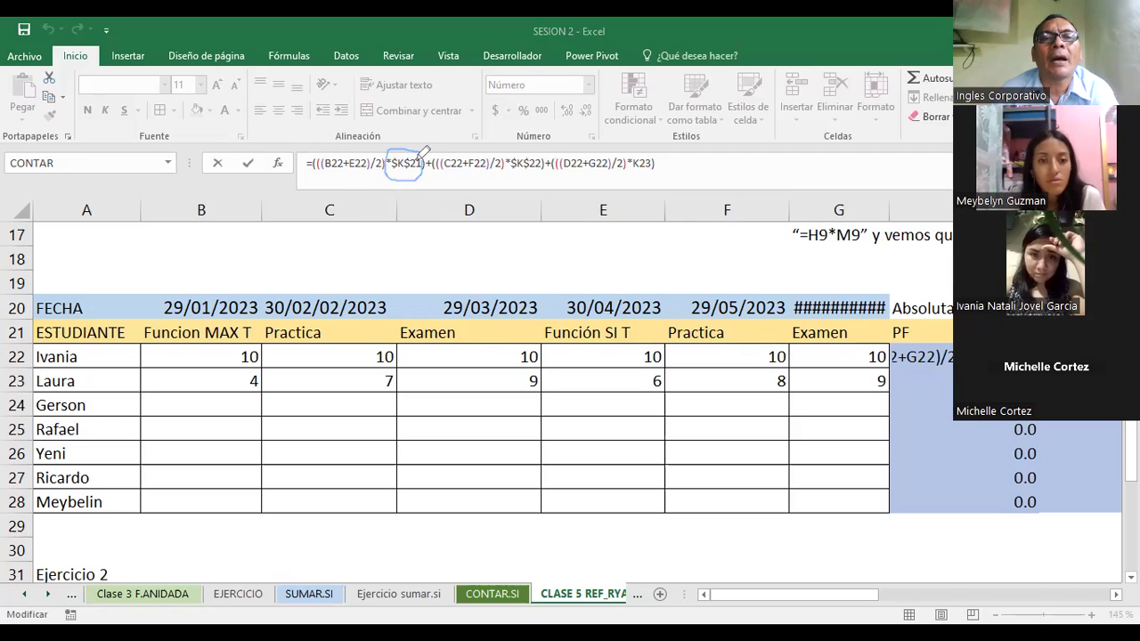
pyautogui.moveTo(426, 162)
pyautogui.mouseDown()
pyautogui.moveTo(394, 166)
pyautogui.moveTo(428, 154)
pyautogui.mouseUp()
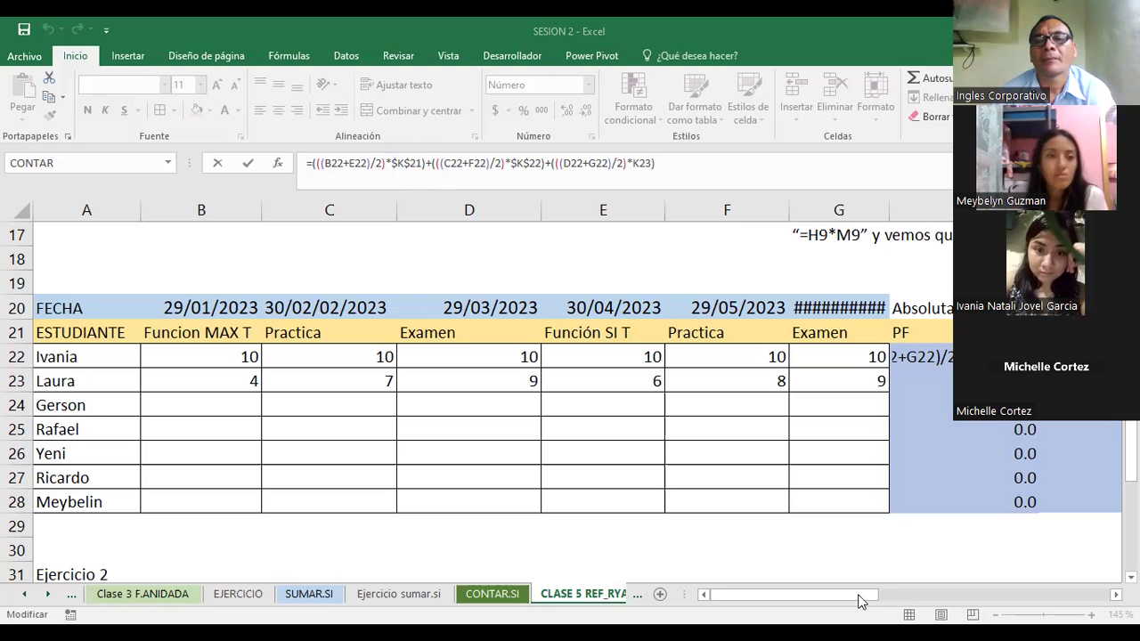
pyautogui.moveTo(871, 600)
pyautogui.mouseDown()
pyautogui.moveTo(915, 547)
pyautogui.moveTo(399, 190)
pyautogui.mouseUp()
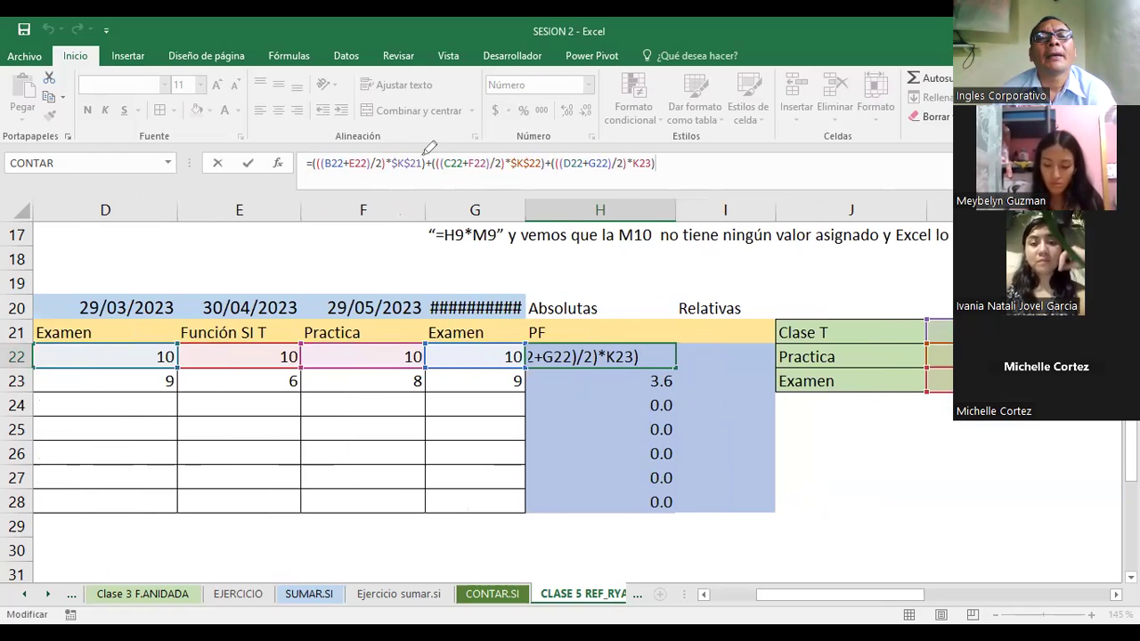
pyautogui.moveTo(399, 157)
pyautogui.mouseDown()
pyautogui.moveTo(421, 173)
pyautogui.moveTo(951, 264)
pyautogui.mouseUp()
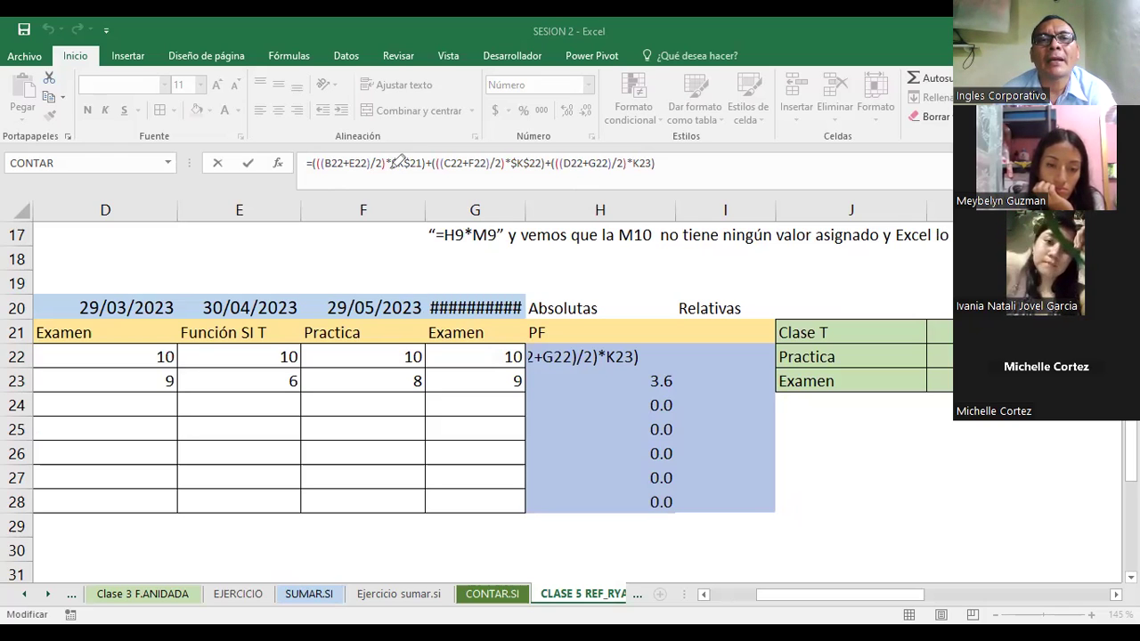
pyautogui.moveTo(398, 163); pyautogui.dragTo(395, 162)
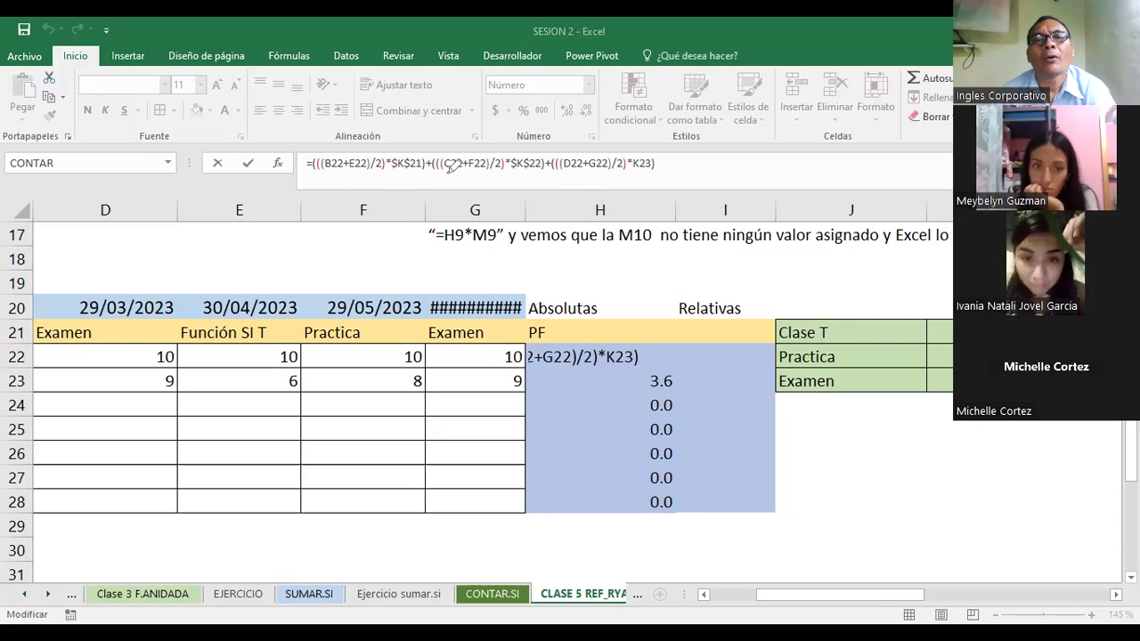
pyautogui.moveTo(454, 167); pyautogui.dragTo(458, 157)
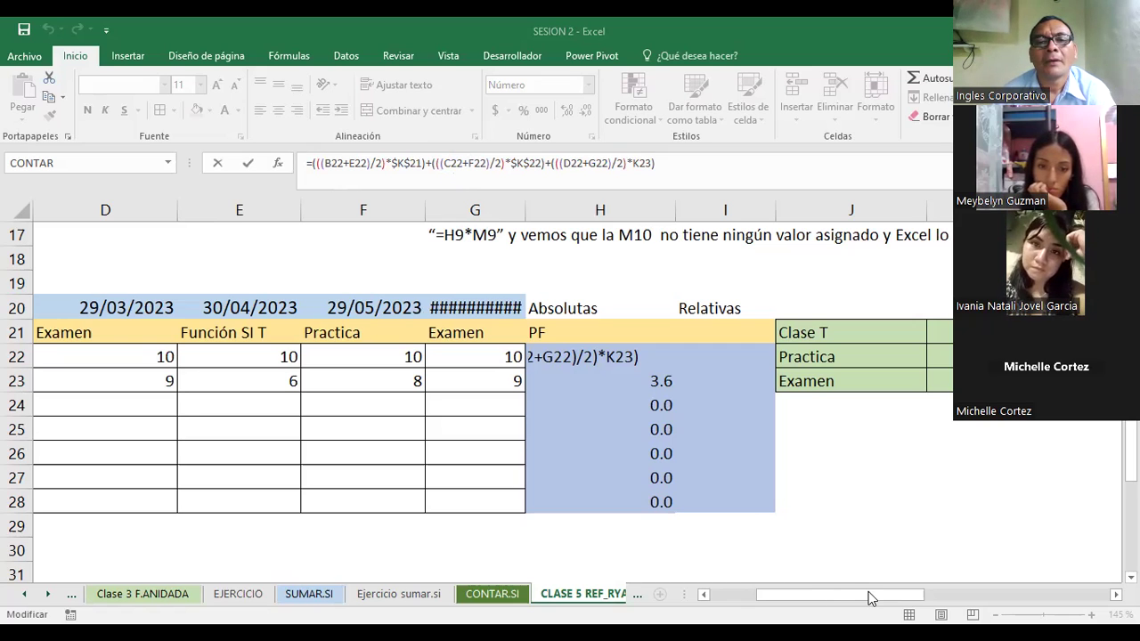
pyautogui.moveTo(836, 600); pyautogui.dragTo(822, 602)
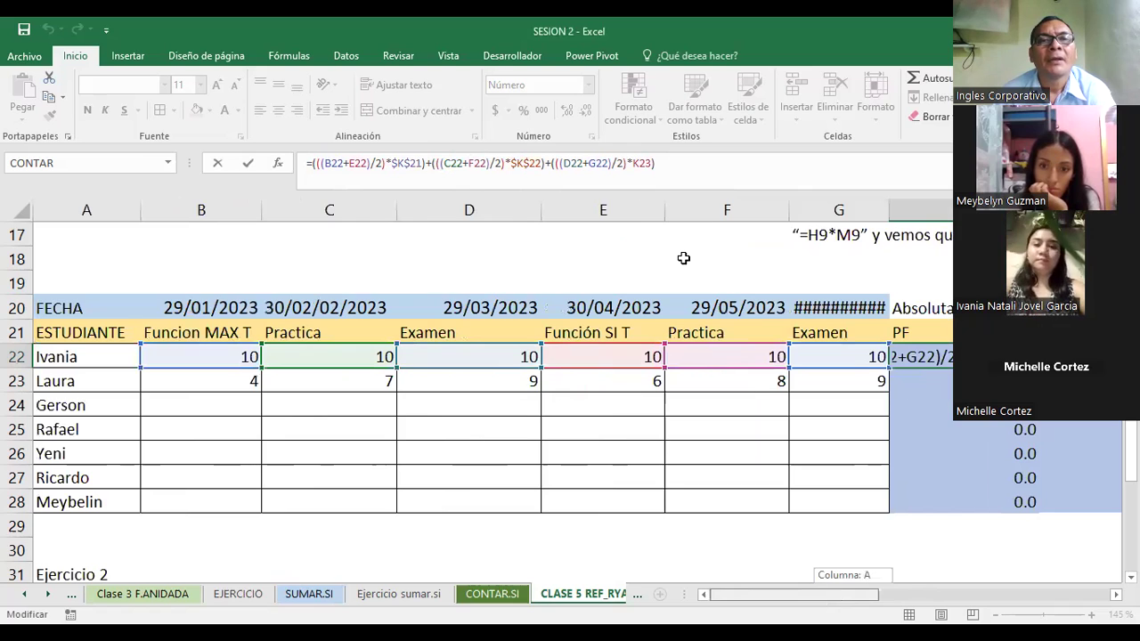
pyautogui.moveTo(683, 258); pyautogui.dragTo(667, 261)
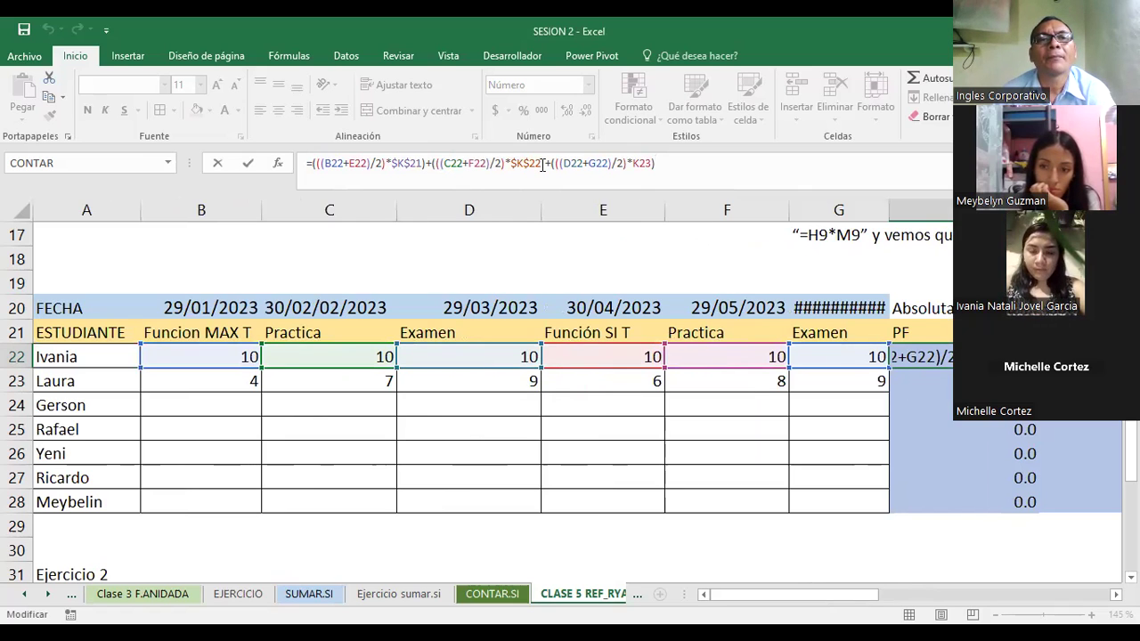
pyautogui.click(543, 165)
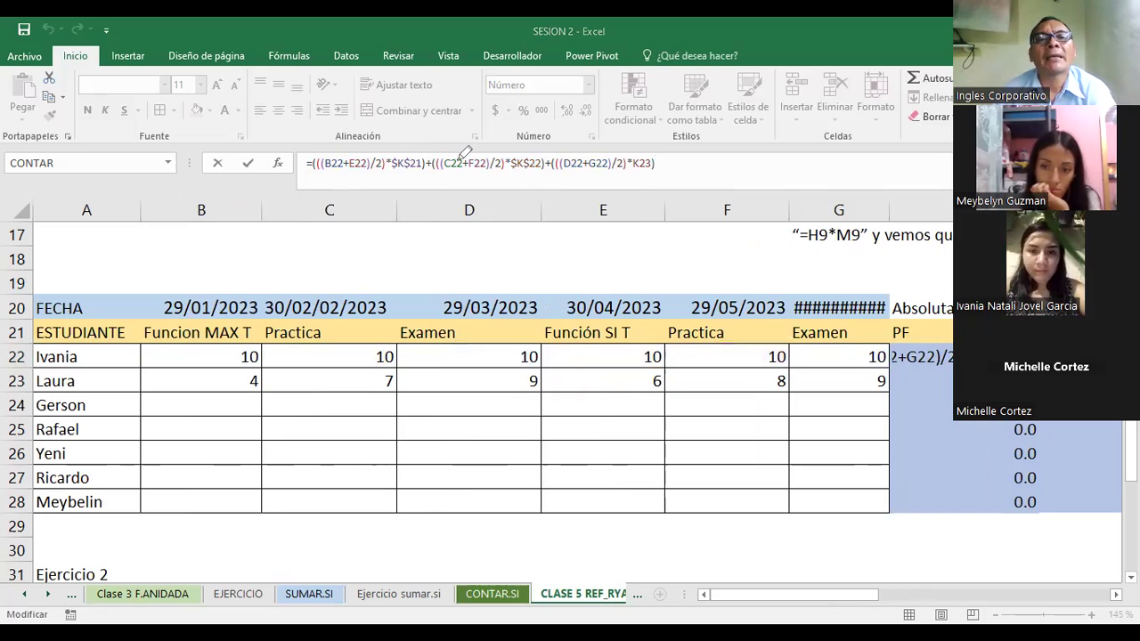
pyautogui.moveTo(456, 163)
pyautogui.mouseDown()
pyautogui.moveTo(337, 357)
pyautogui.moveTo(348, 365)
pyautogui.mouseUp()
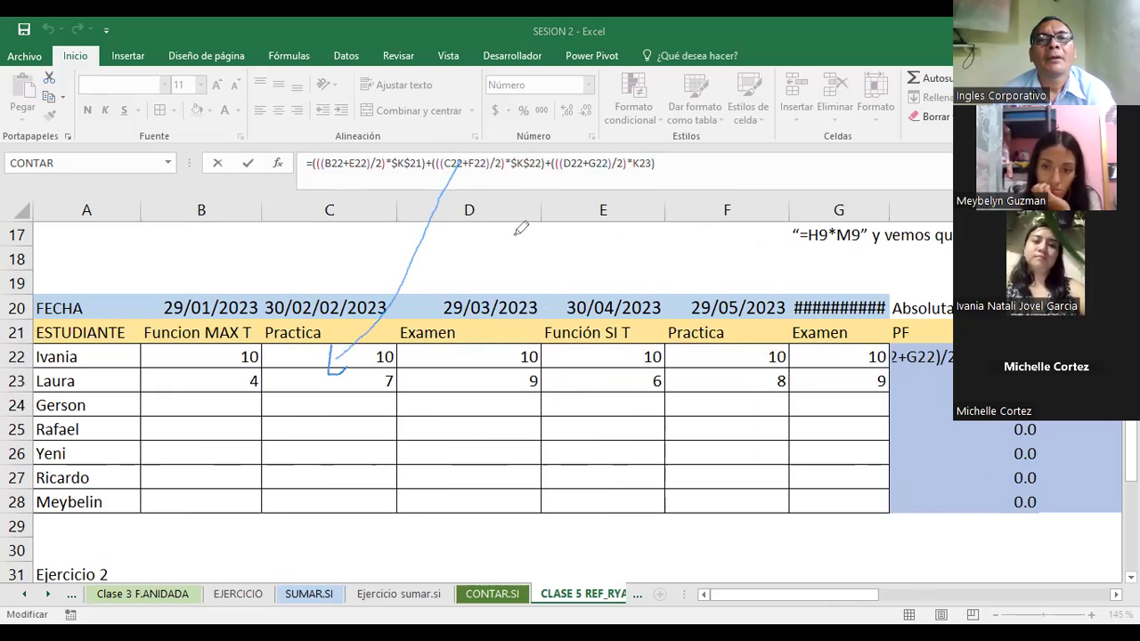
pyautogui.moveTo(486, 163); pyautogui.dragTo(590, 257)
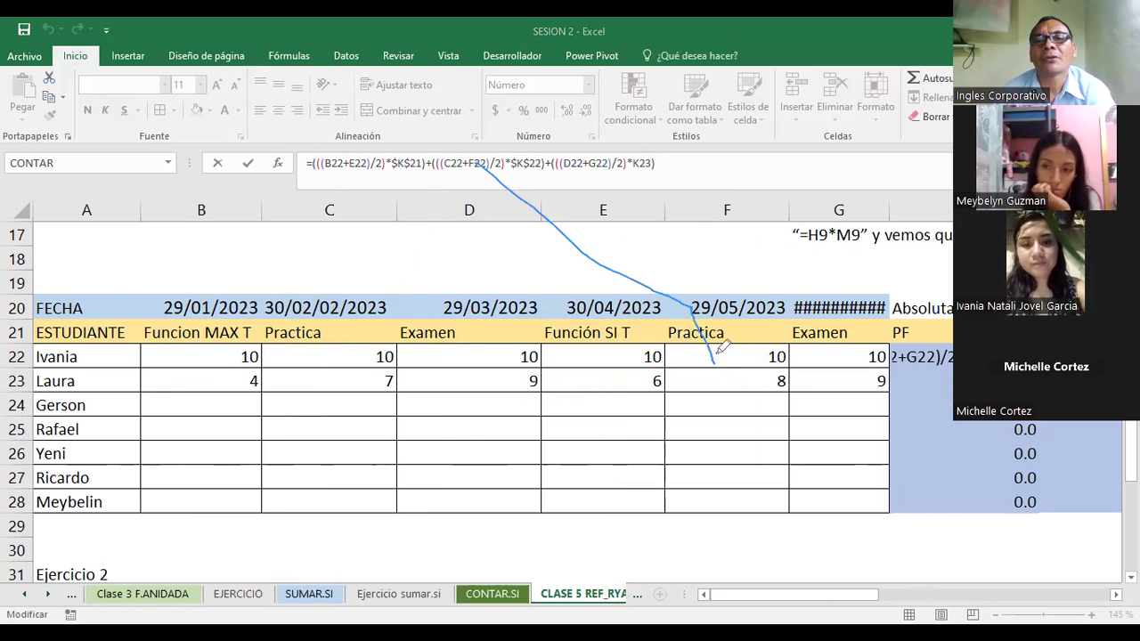
pyautogui.moveTo(702, 353); pyautogui.dragTo(718, 349)
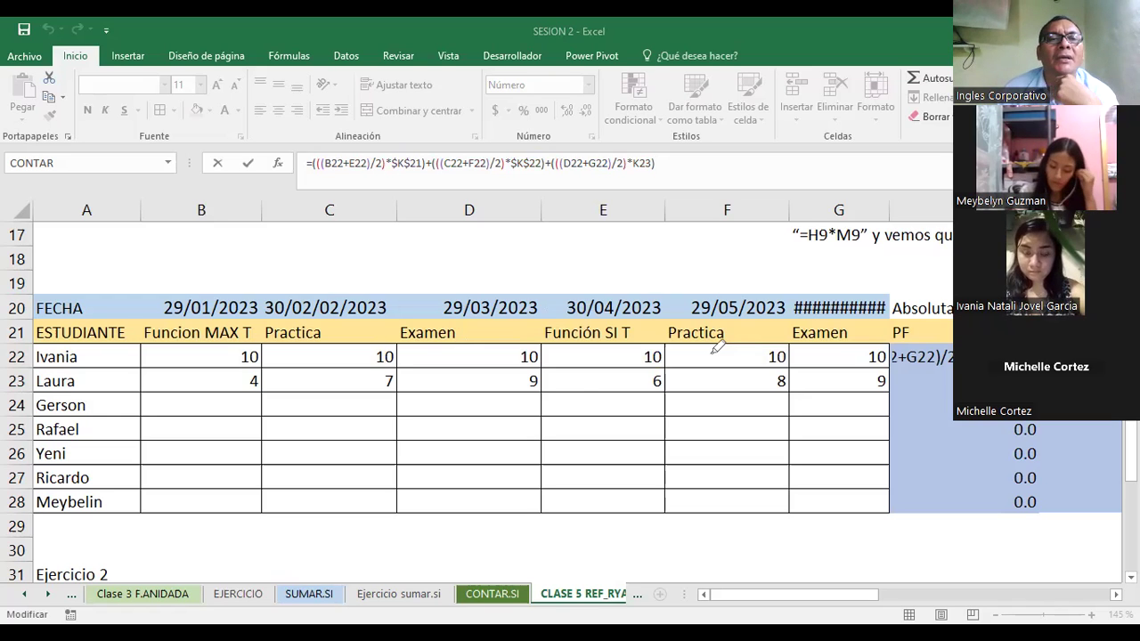
pyautogui.moveTo(367, 215); pyautogui.dragTo(360, 364)
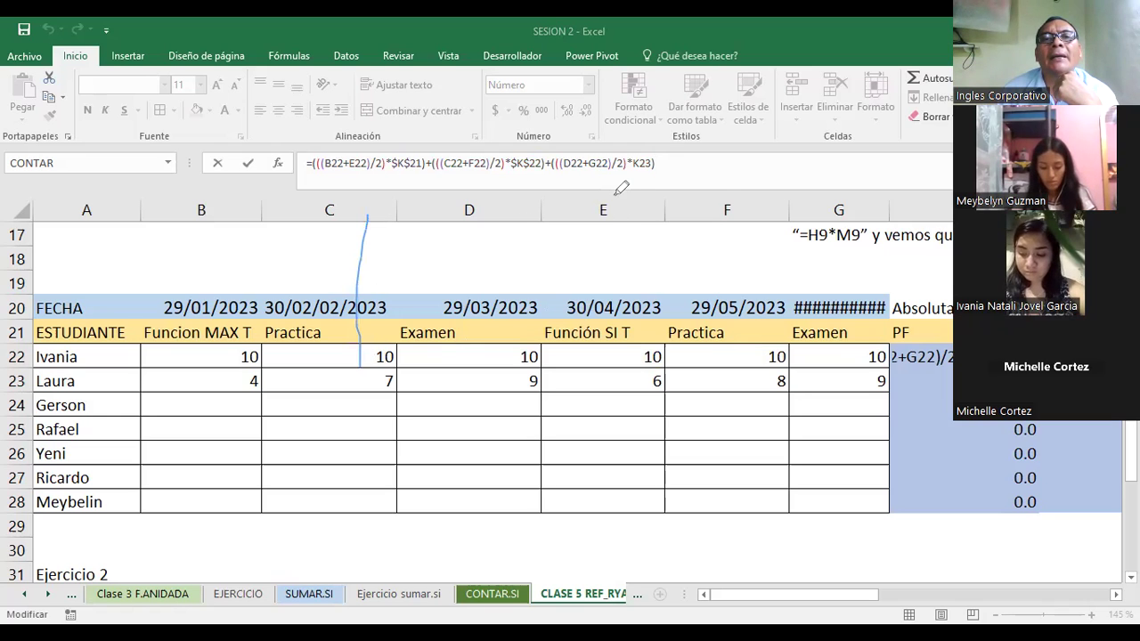
pyautogui.moveTo(717, 207); pyautogui.dragTo(724, 346)
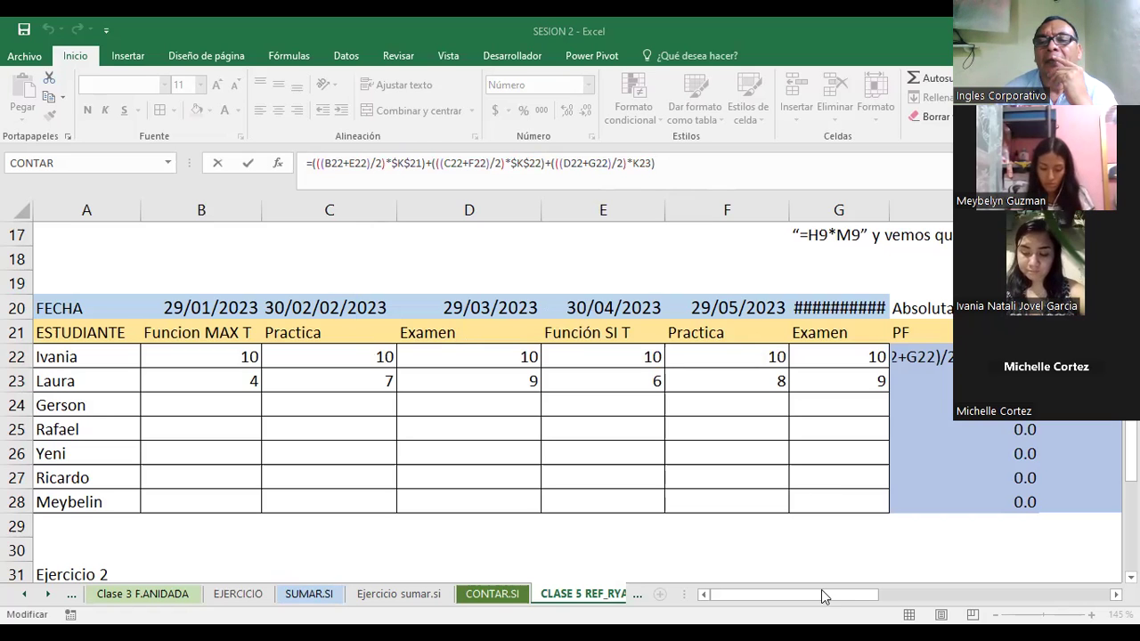
pyautogui.moveTo(904, 593); pyautogui.dragTo(926, 592)
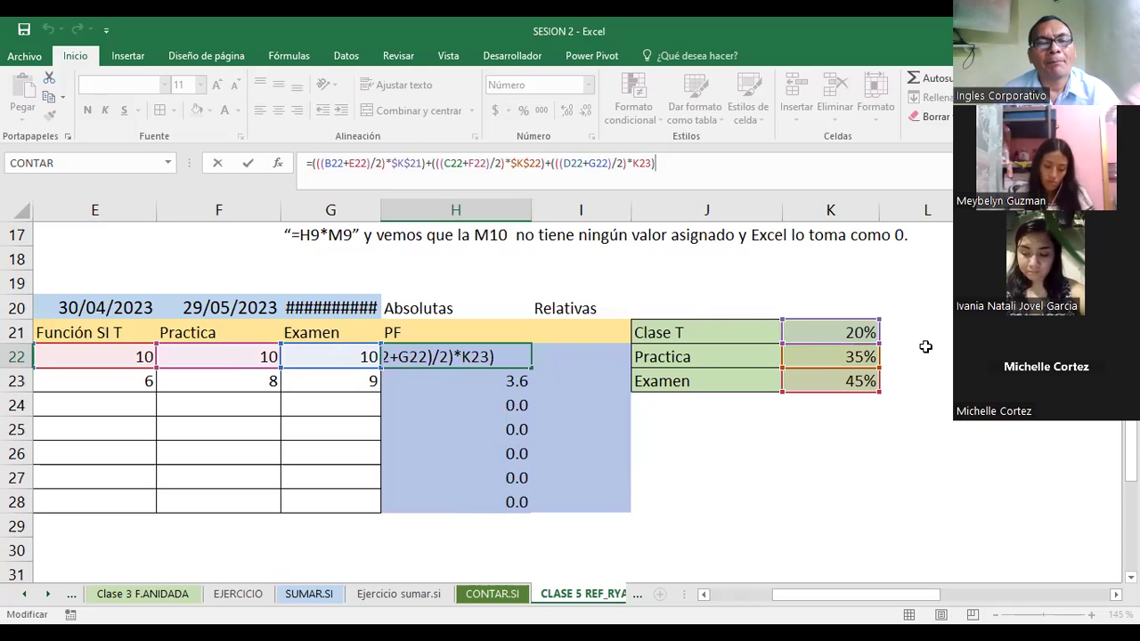
pyautogui.moveTo(843, 361); pyautogui.dragTo(820, 351)
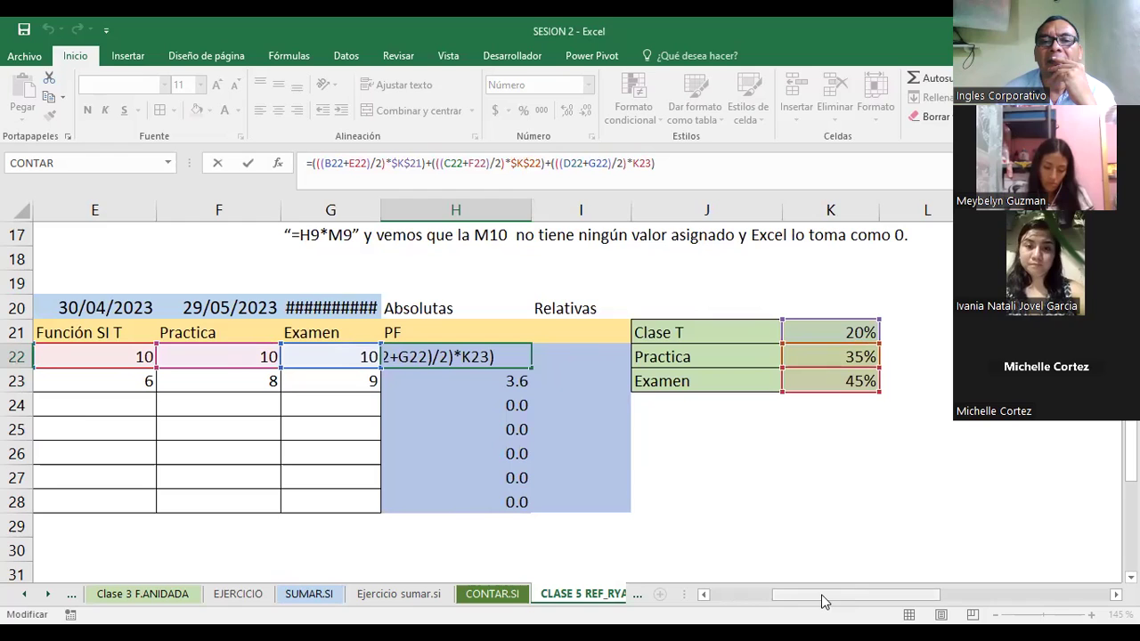
pyautogui.moveTo(802, 602); pyautogui.dragTo(799, 607)
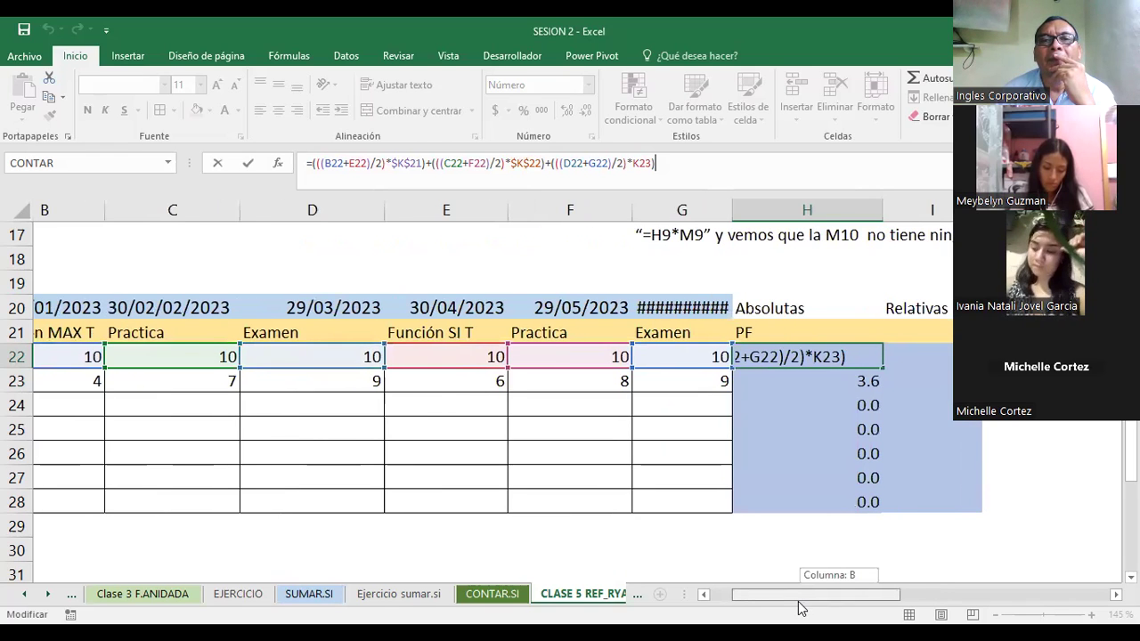
pyautogui.moveTo(799, 594); pyautogui.dragTo(793, 594)
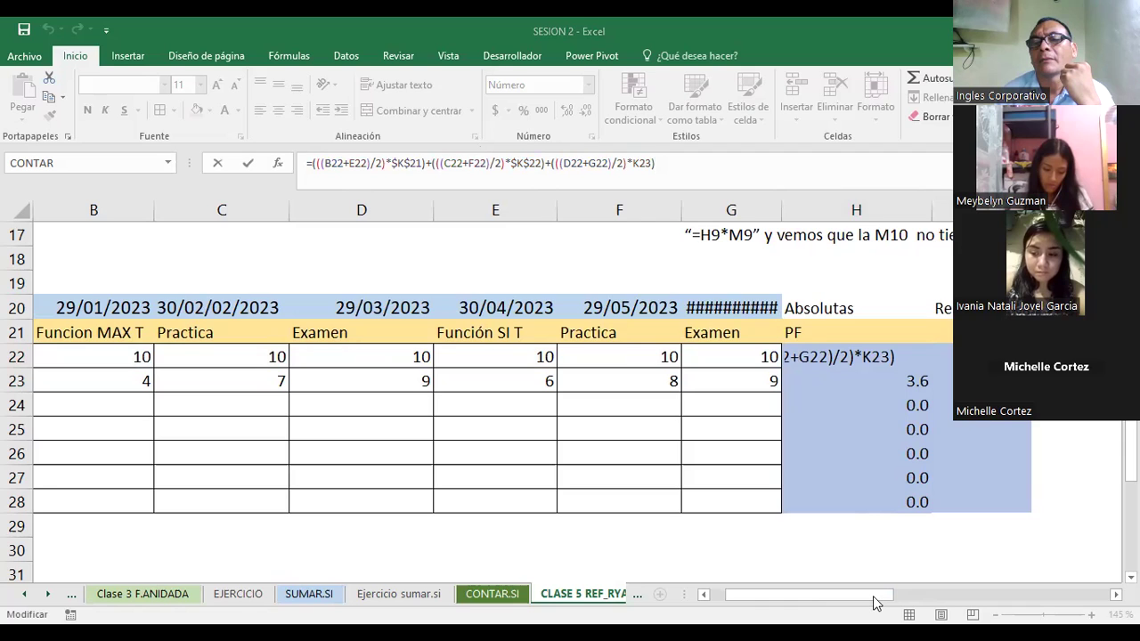
pyautogui.hscroll(3, 616, 357)
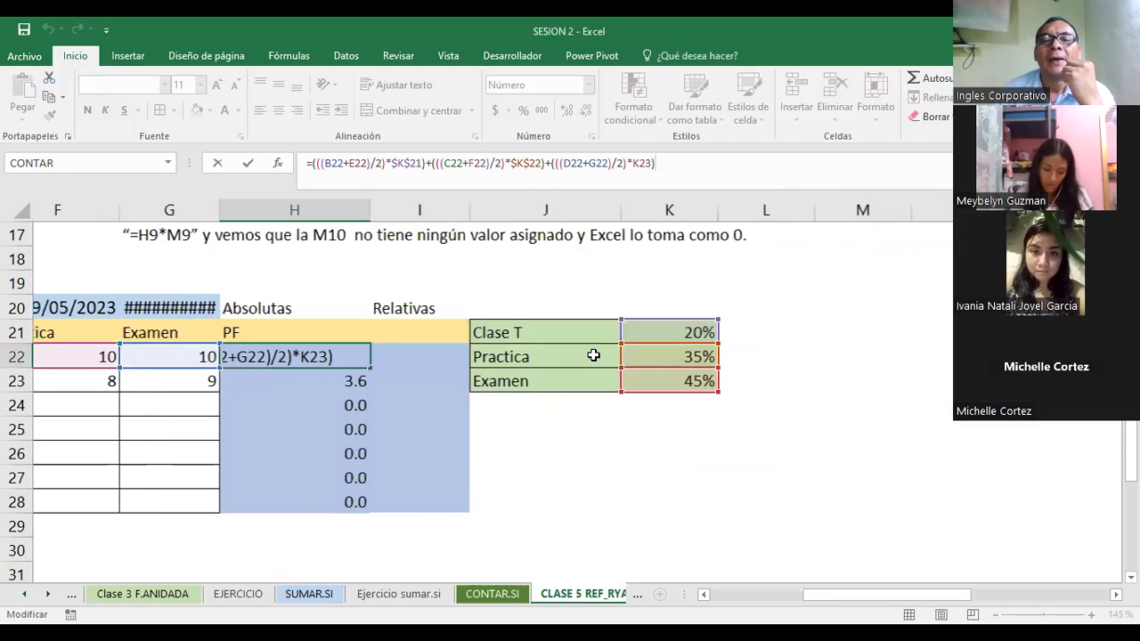
pyautogui.hscroll(1, 590, 357)
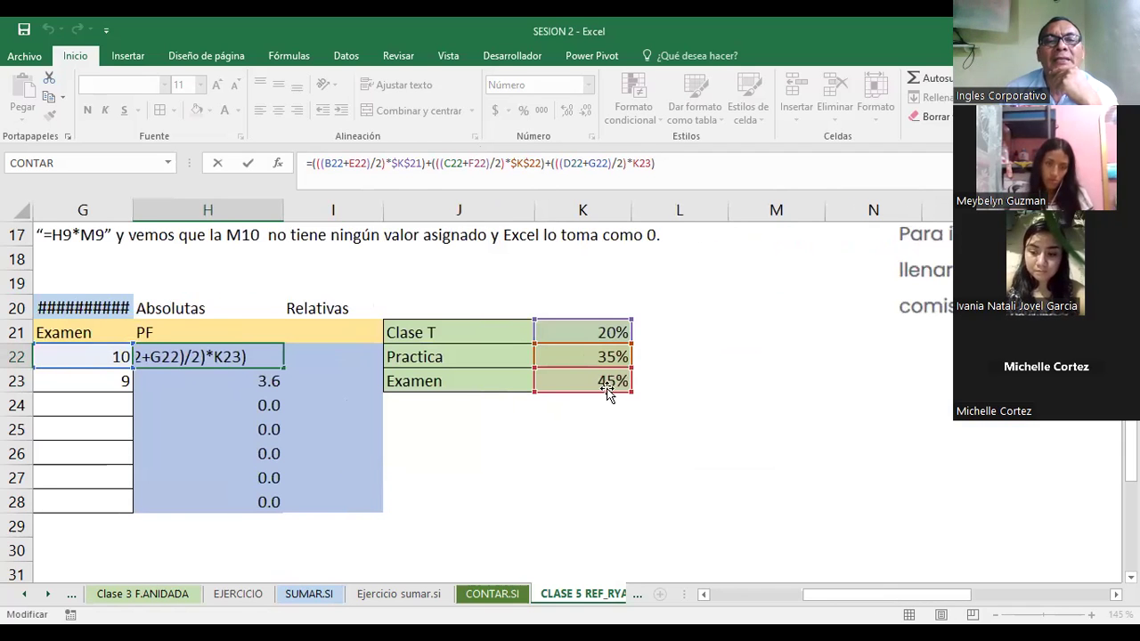
pyautogui.click(581, 380)
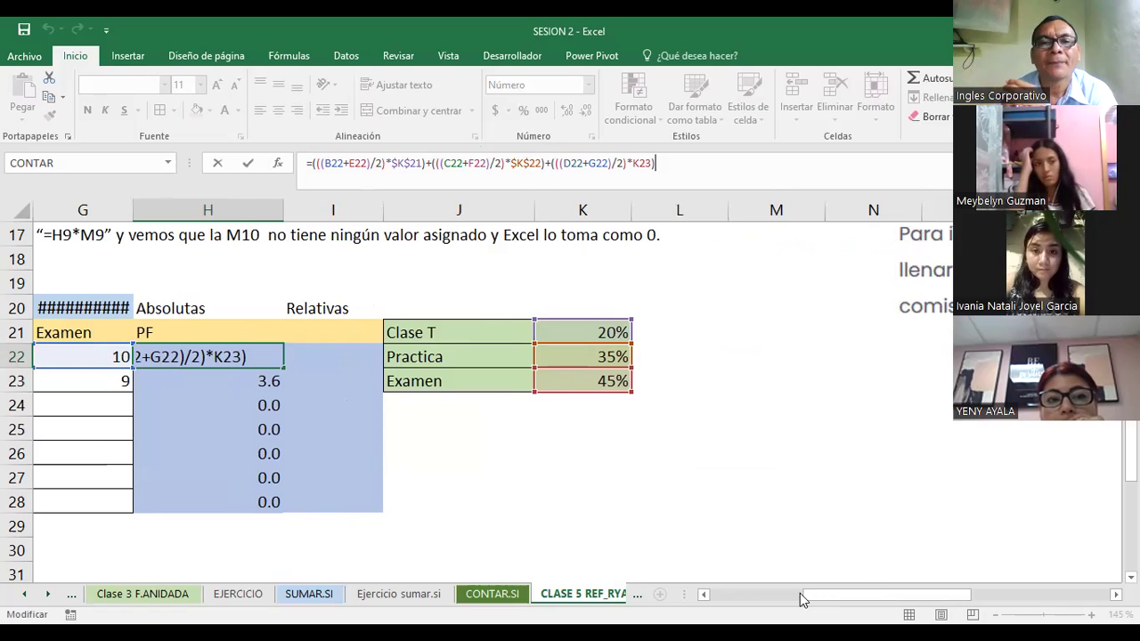
pyautogui.moveTo(802, 599); pyautogui.dragTo(739, 598)
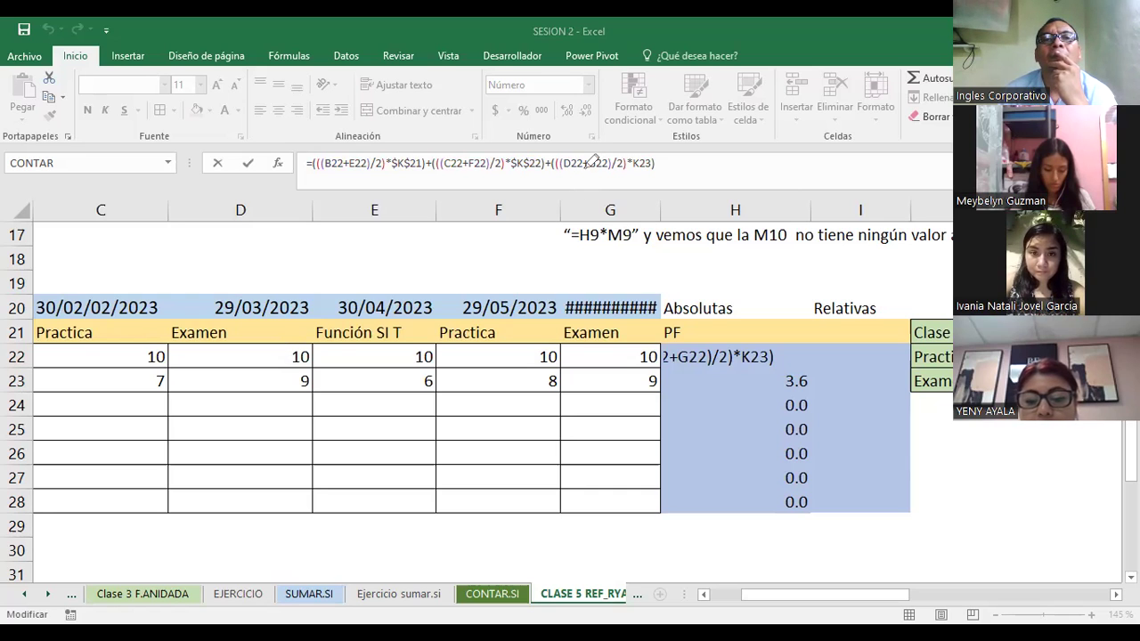
# Step: Draw arrows from the formula to its referenced cells, then leave editing by selecting B22
pyautogui.moveTo(584, 168); pyautogui.dragTo(334, 320)
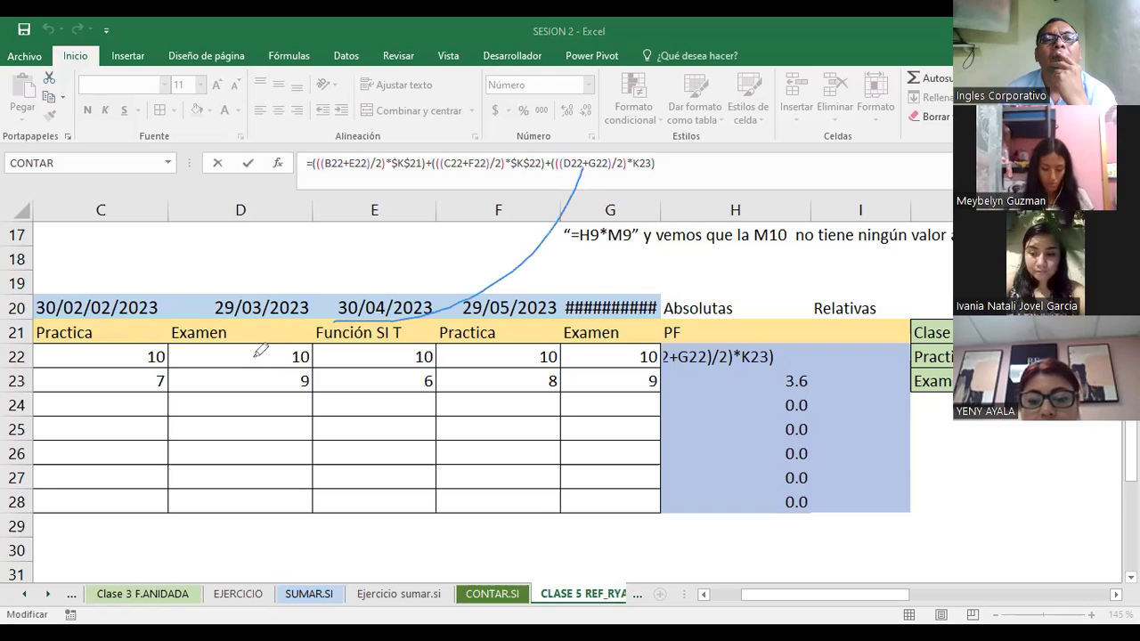
pyautogui.moveTo(260, 350); pyautogui.dragTo(267, 352)
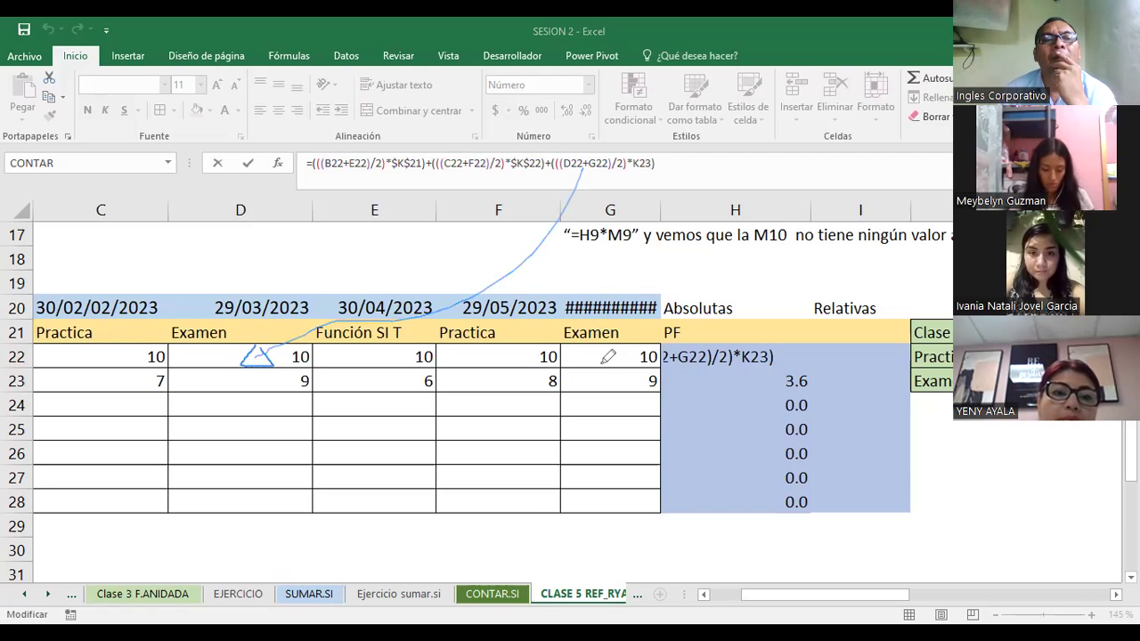
pyautogui.moveTo(597, 165); pyautogui.dragTo(596, 362)
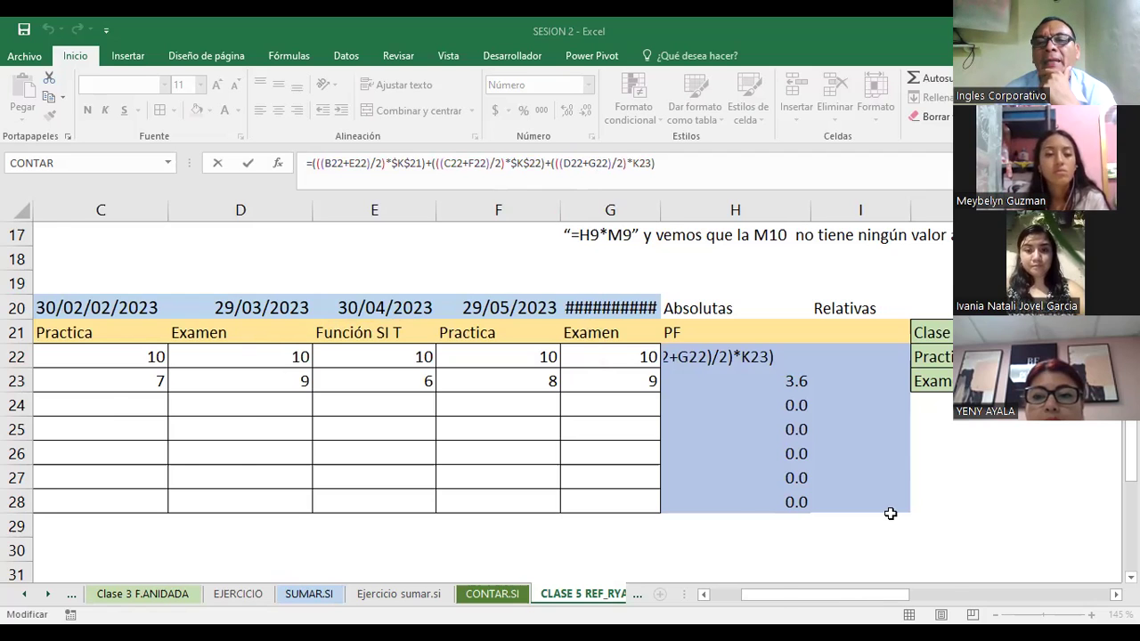
pyautogui.hscroll(3, 891, 514)
pyautogui.hscroll(1, 722, 385)
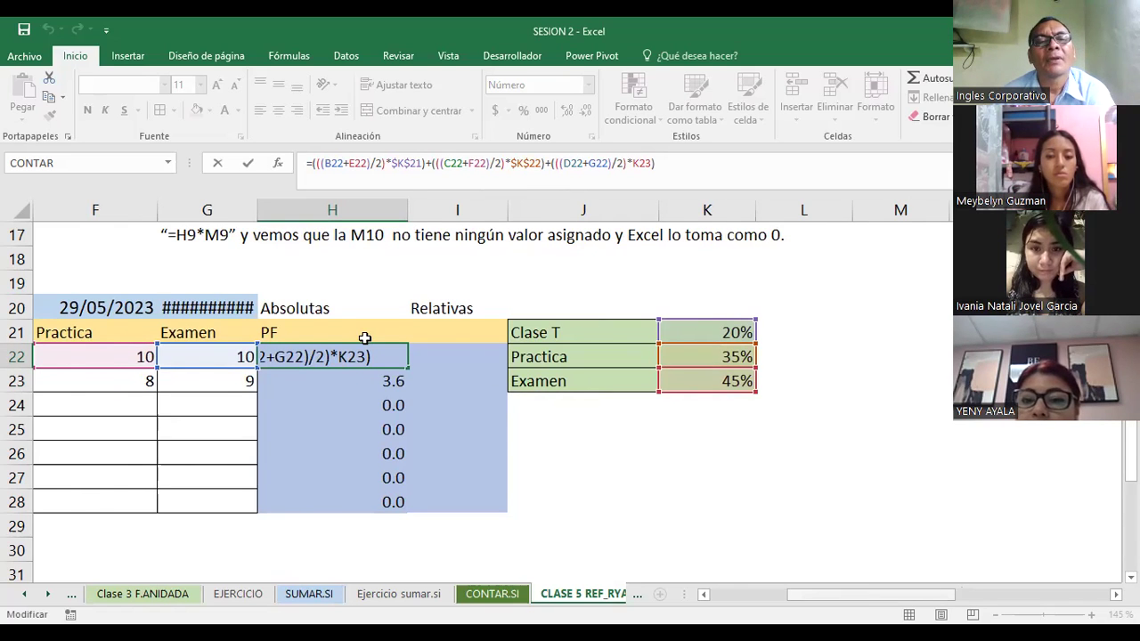
pyautogui.hscroll(-3, 205, 361)
pyautogui.click(217, 361)
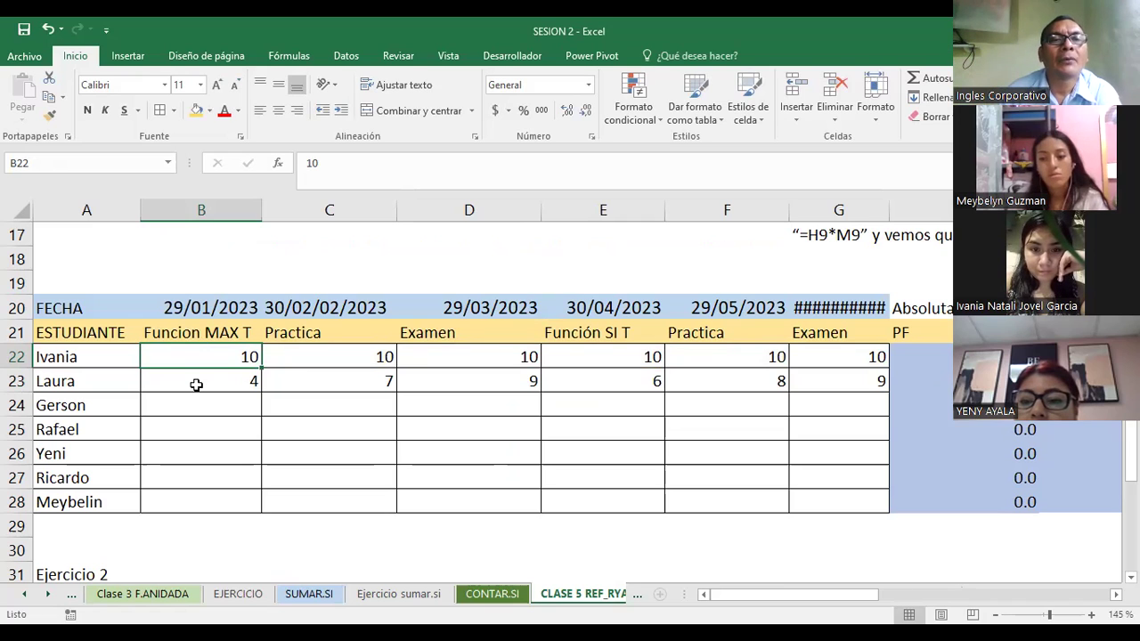
# Step: Review the row 23 grade values in B23 through G23
pyautogui.click(193, 383)
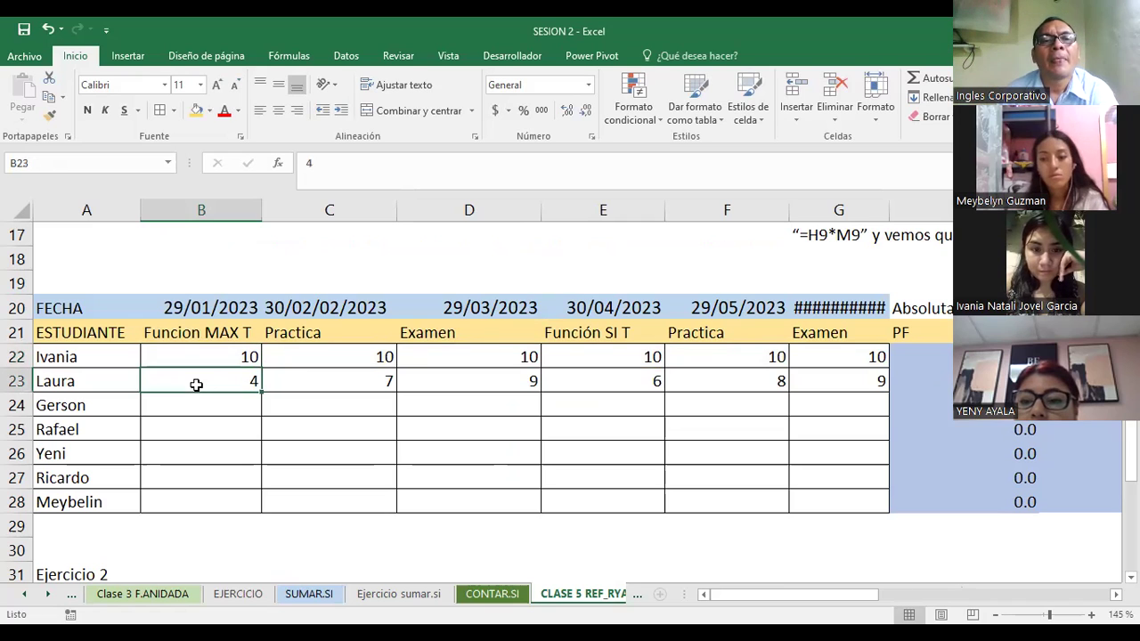
pyautogui.click(330, 379)
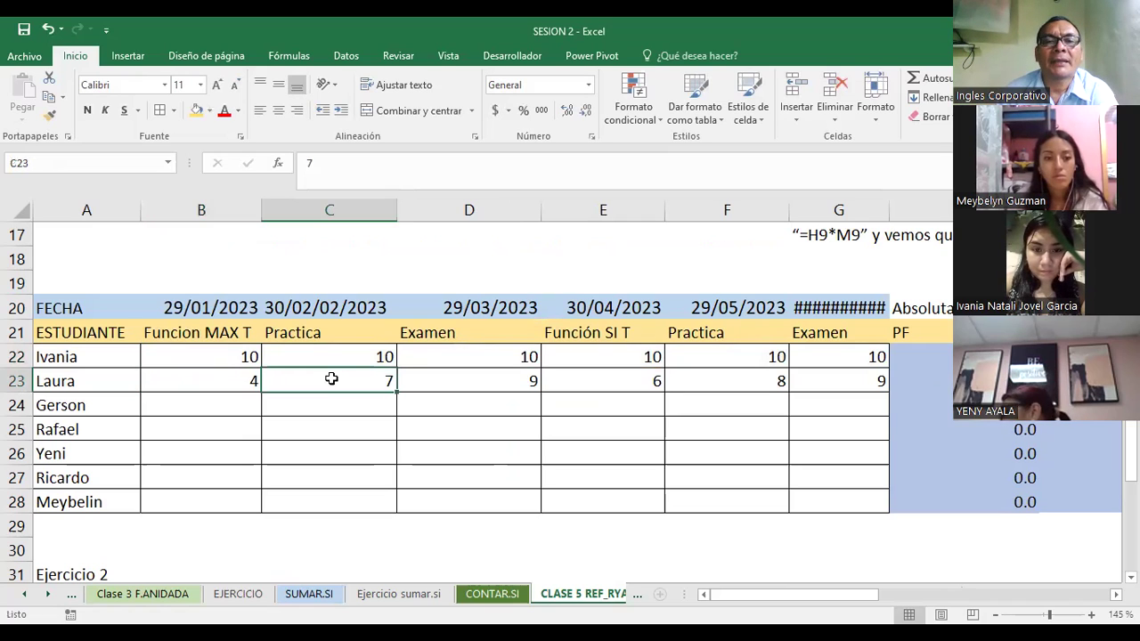
pyautogui.click(474, 389)
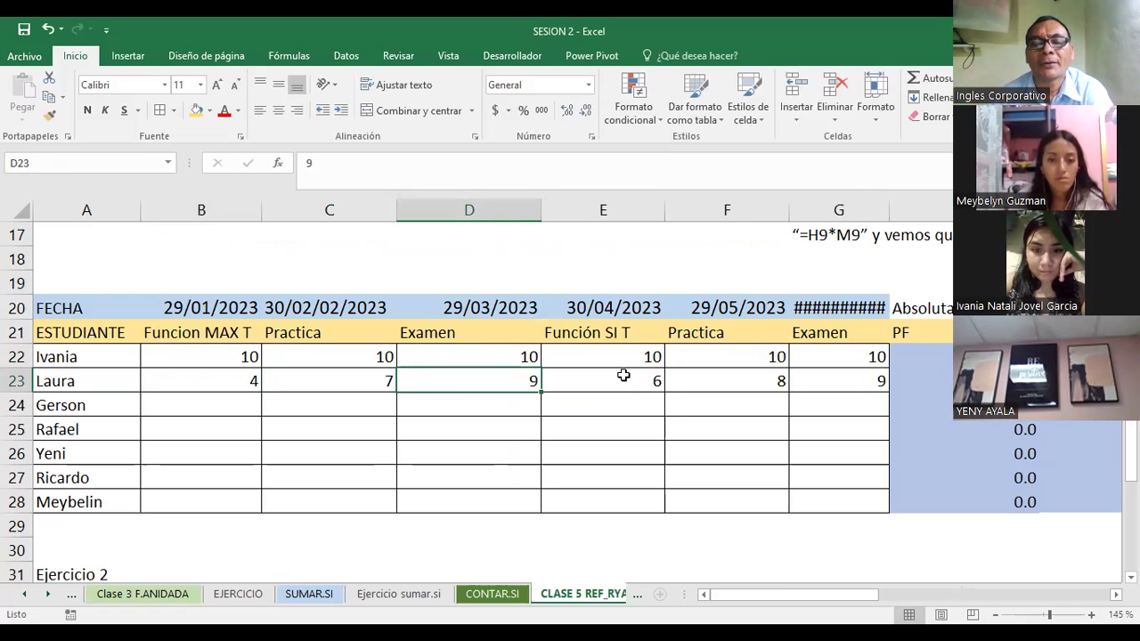
pyautogui.click(610, 380)
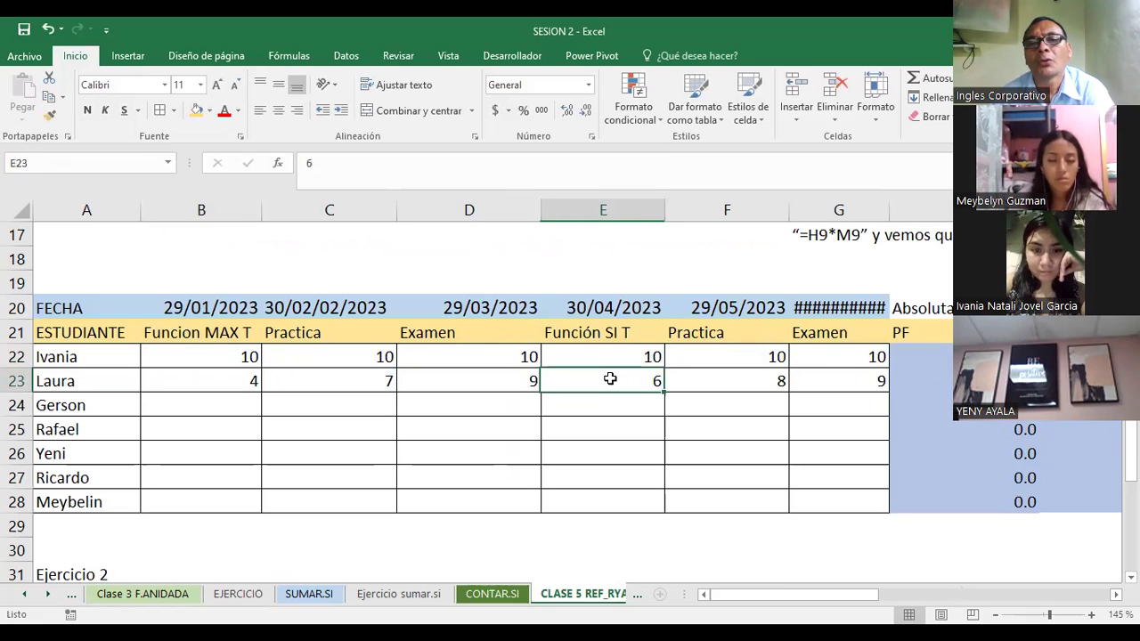
pyautogui.click(741, 387)
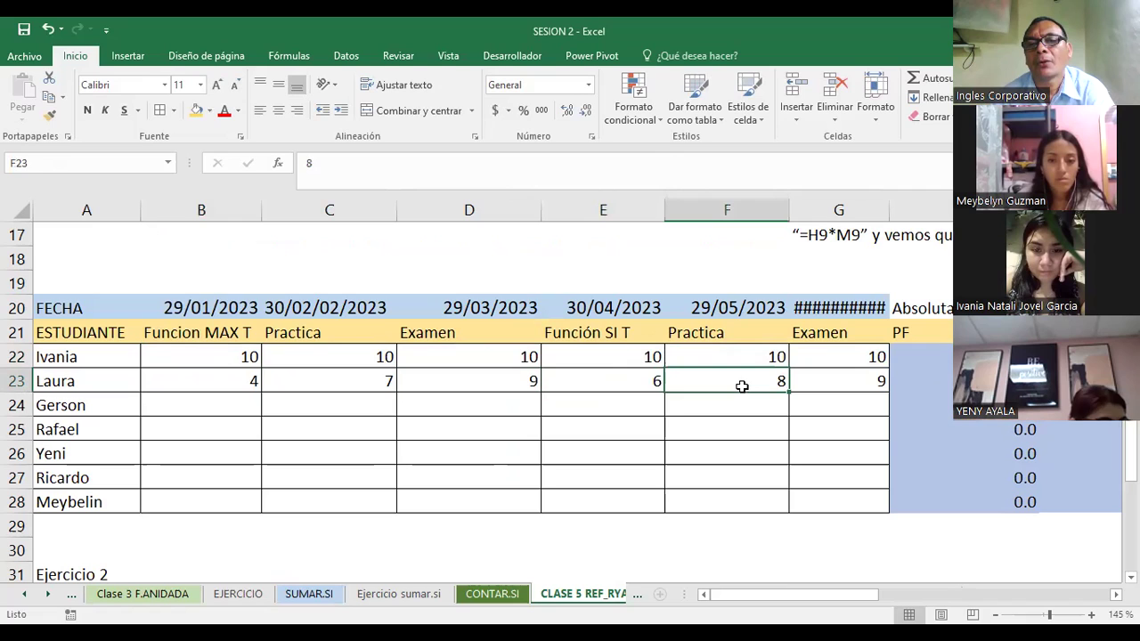
pyautogui.click(849, 379)
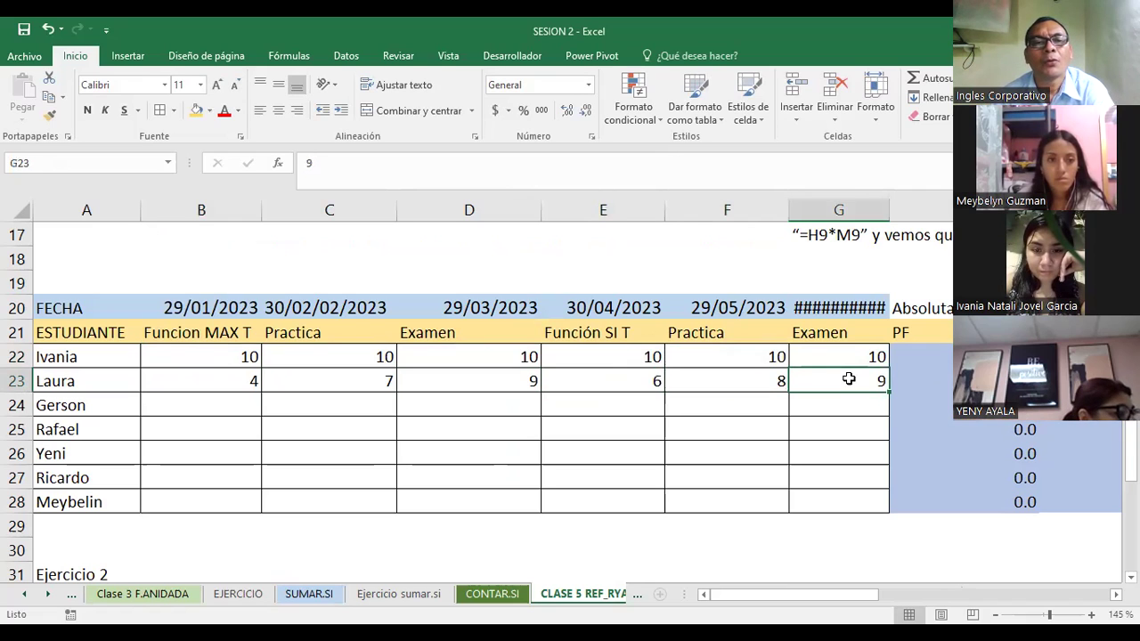
pyautogui.click(214, 378)
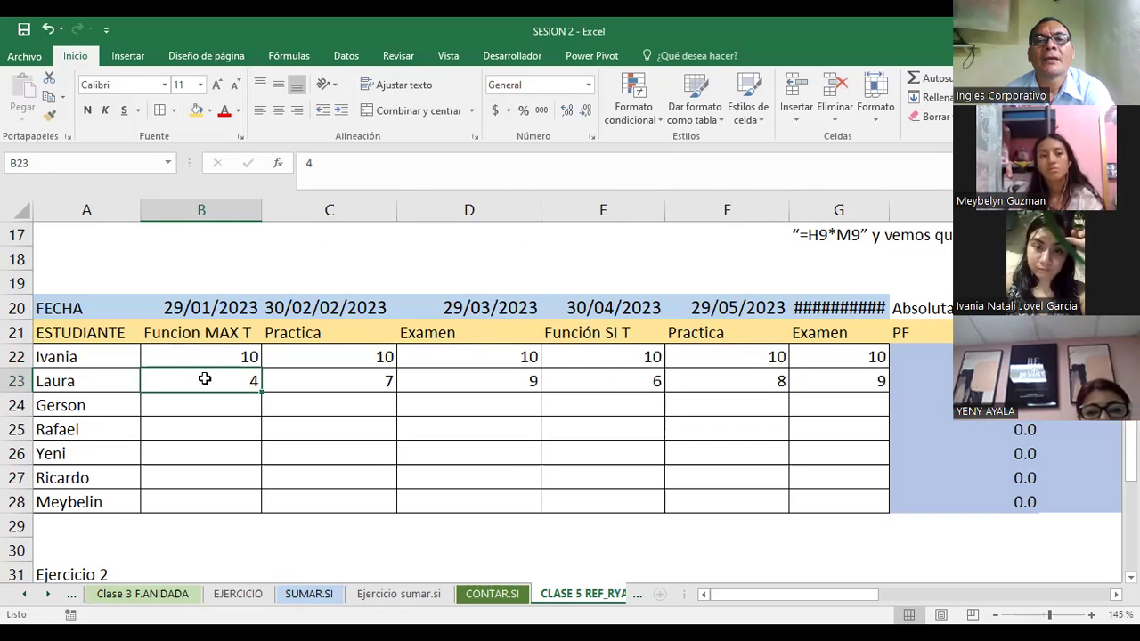
pyautogui.click(641, 385)
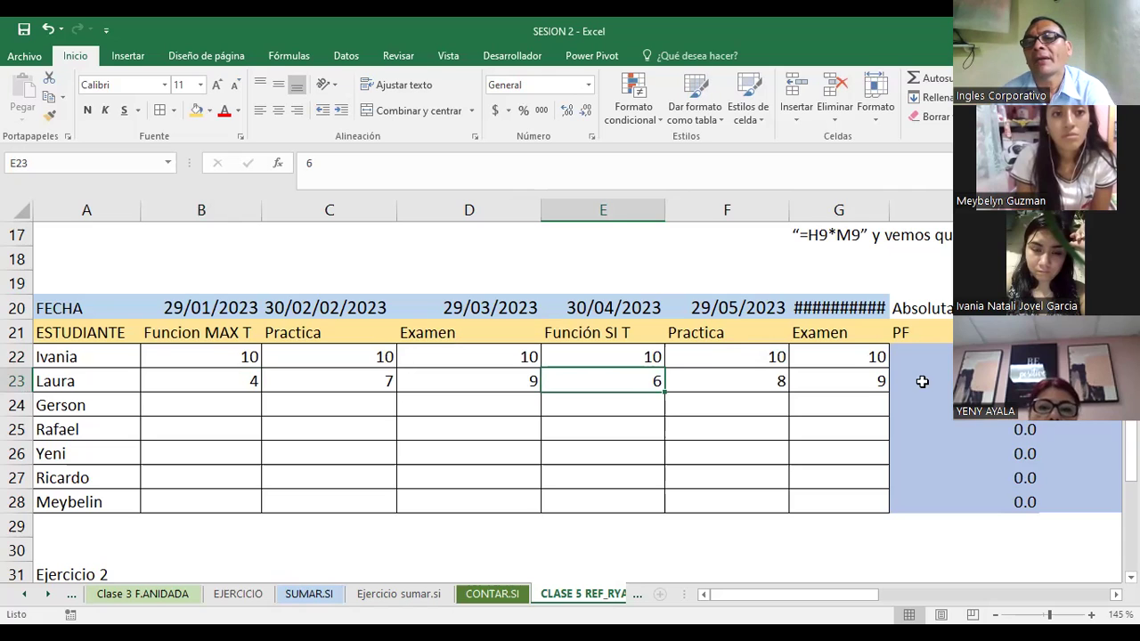
# Step: Compare the H22 and H23 PF formulas, then fill H23's formula down to H28
pyautogui.click(948, 353)
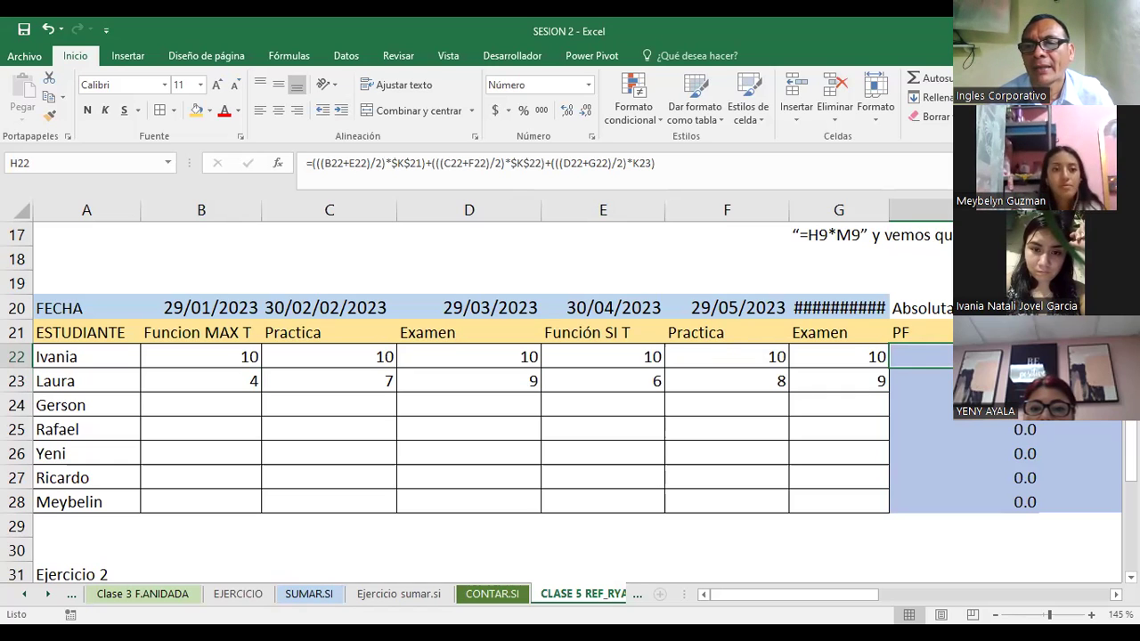
pyautogui.press('Down')
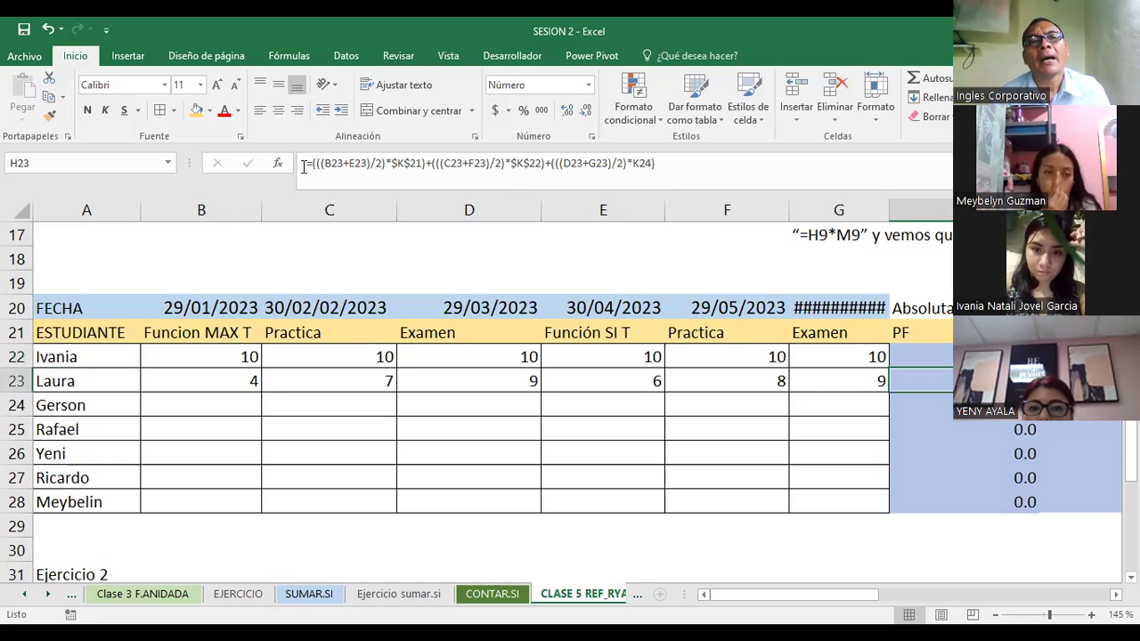
pyautogui.click(587, 164)
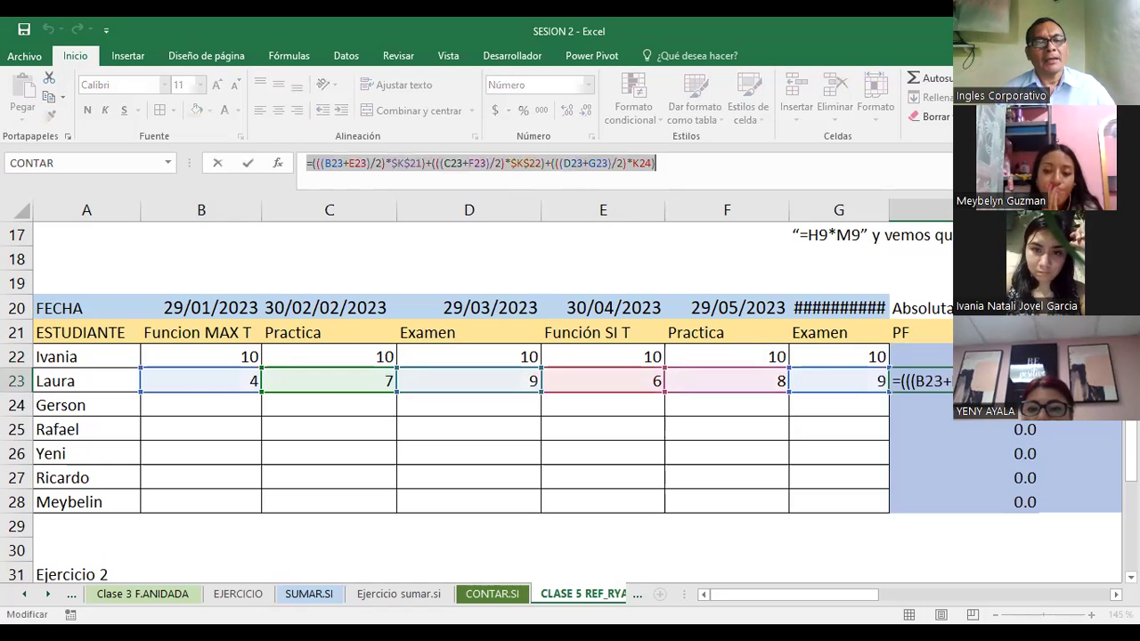
pyautogui.press('Escape')
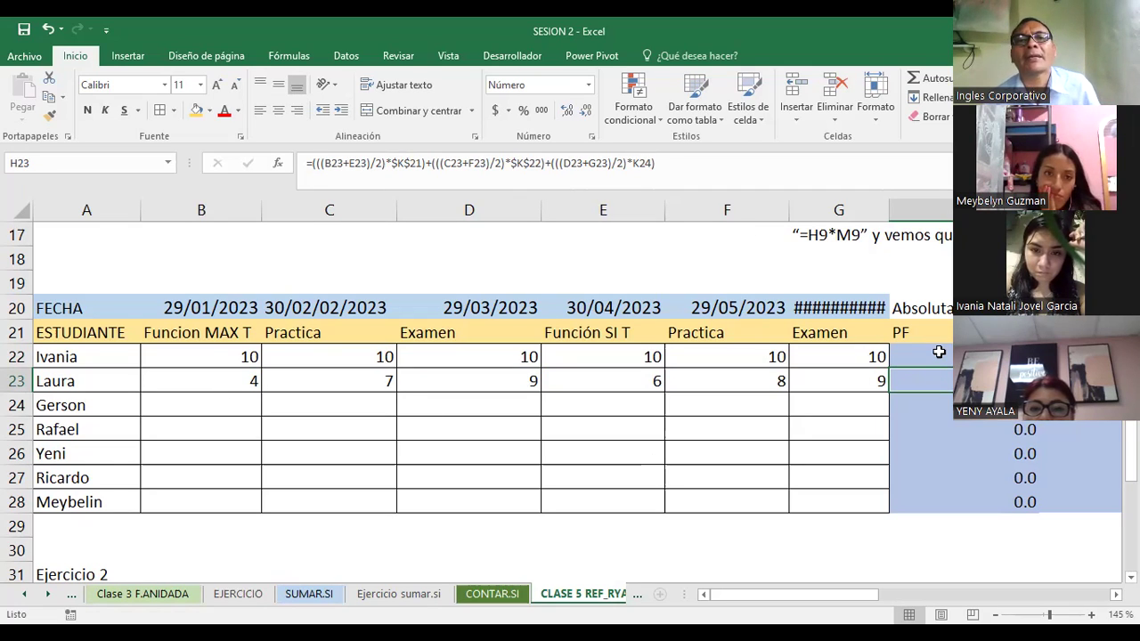
pyautogui.click(939, 353)
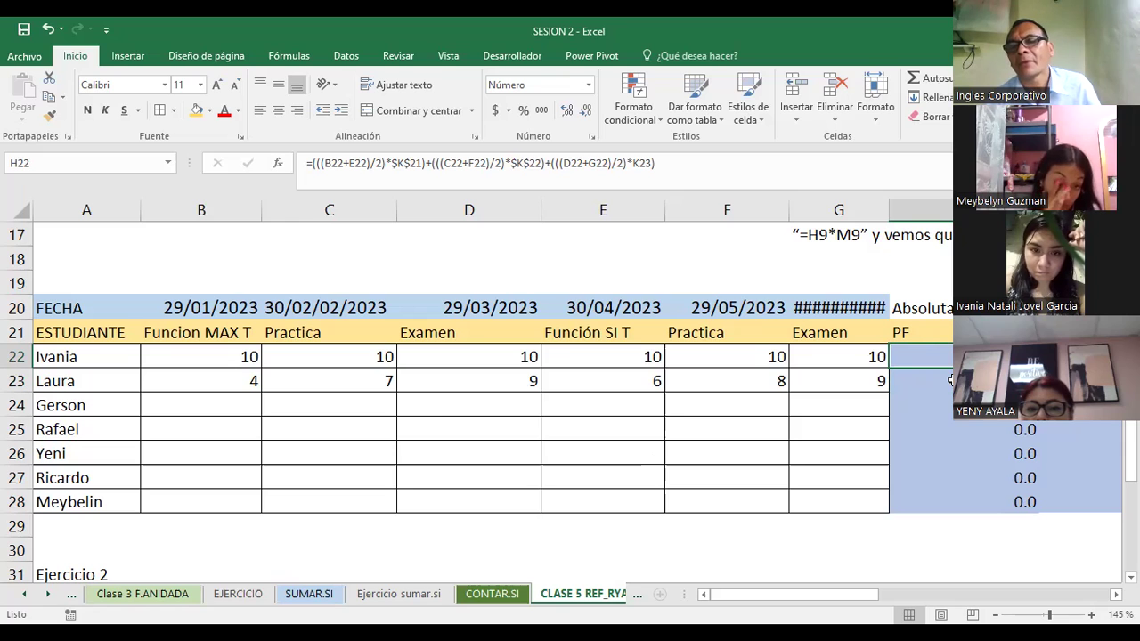
pyautogui.click(952, 380)
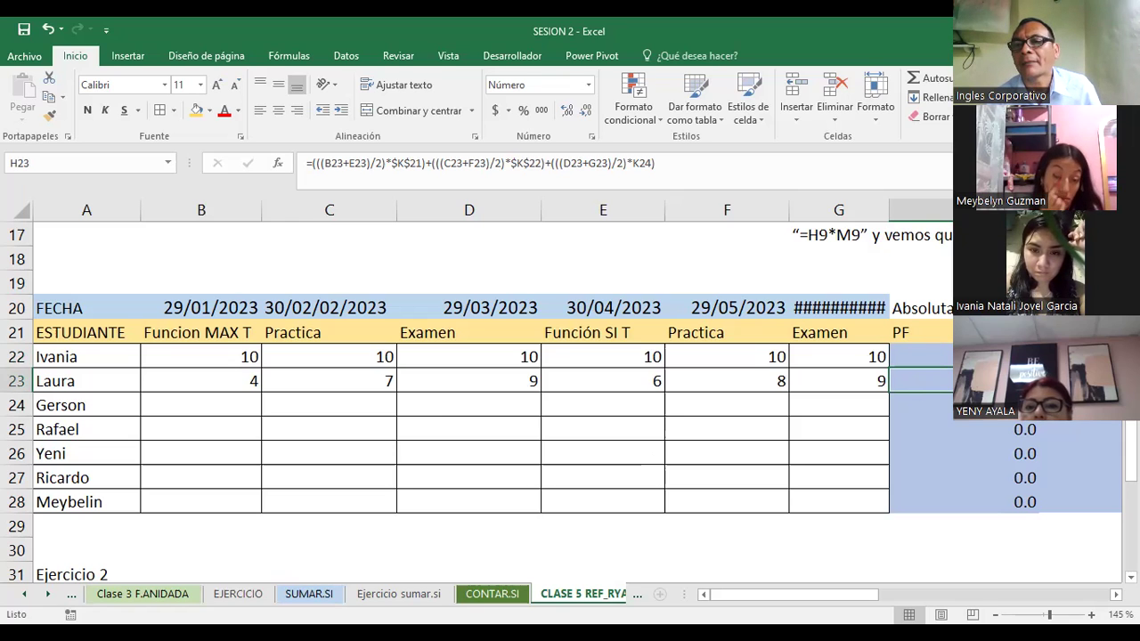
pyautogui.moveTo(1037, 392); pyautogui.dragTo(1032, 505)
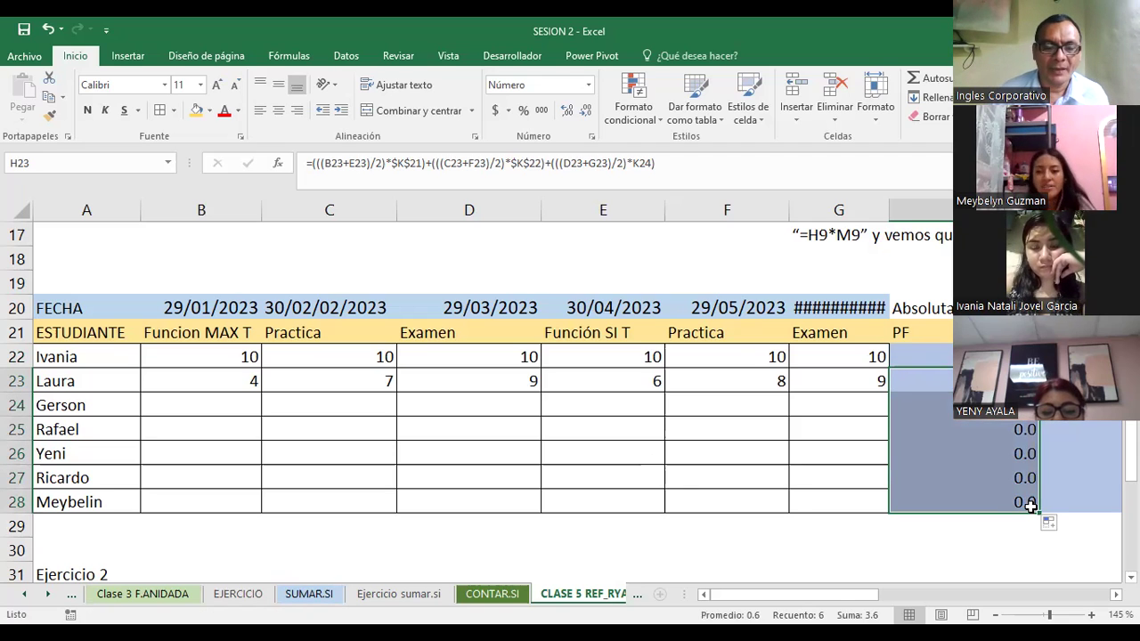
pyautogui.click(228, 408)
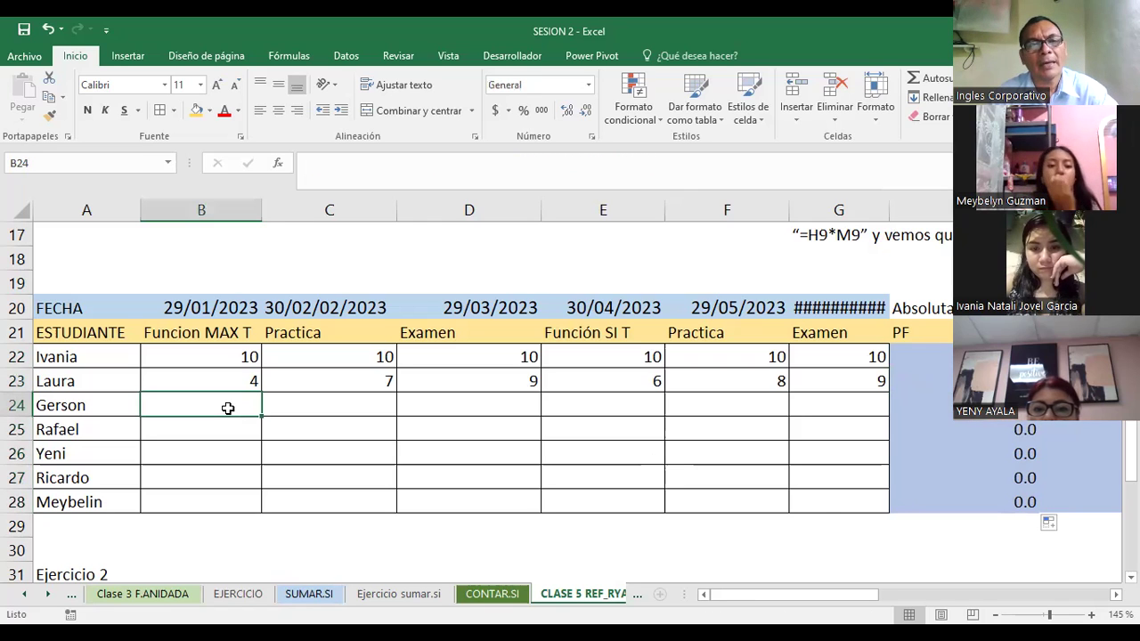
# Step: Enter 5, 6, 5, 7, 5 and 8 across B24 through G24
pyautogui.write('5')
pyautogui.press('Tab')
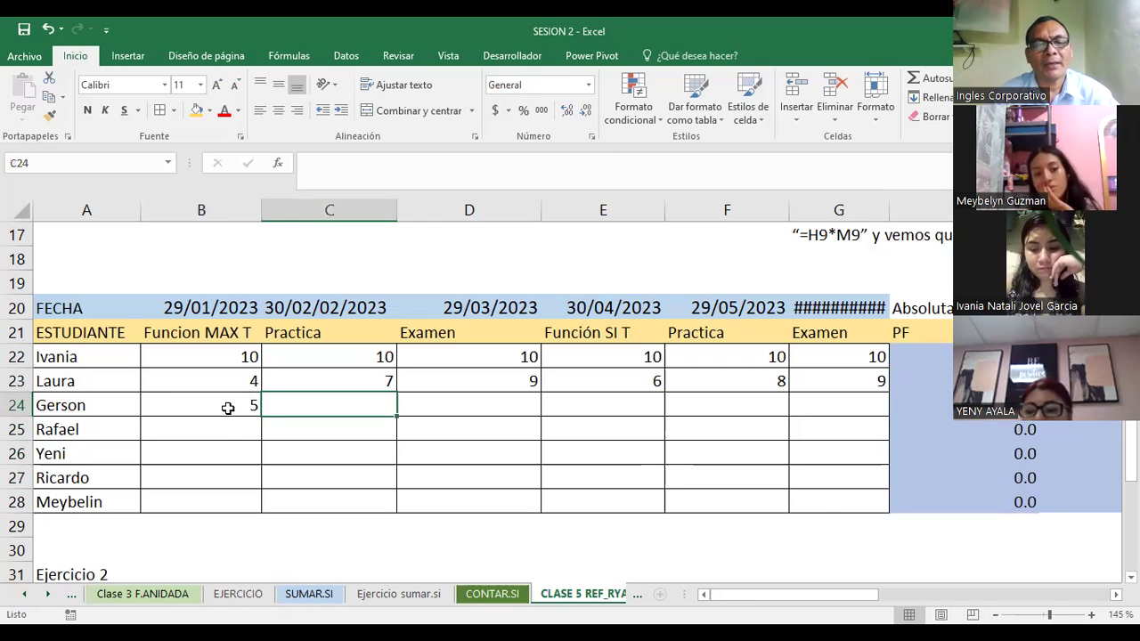
pyautogui.write('6')
pyautogui.press('Tab')
pyautogui.write('5')
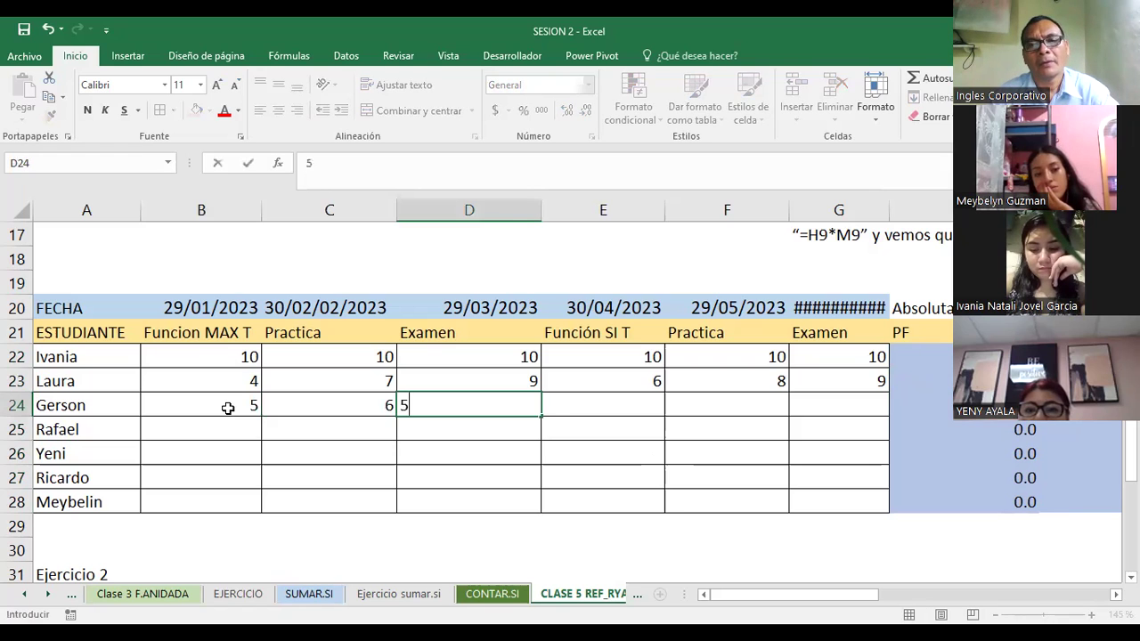
pyautogui.press('Tab')
pyautogui.write('7')
pyautogui.press('Tab')
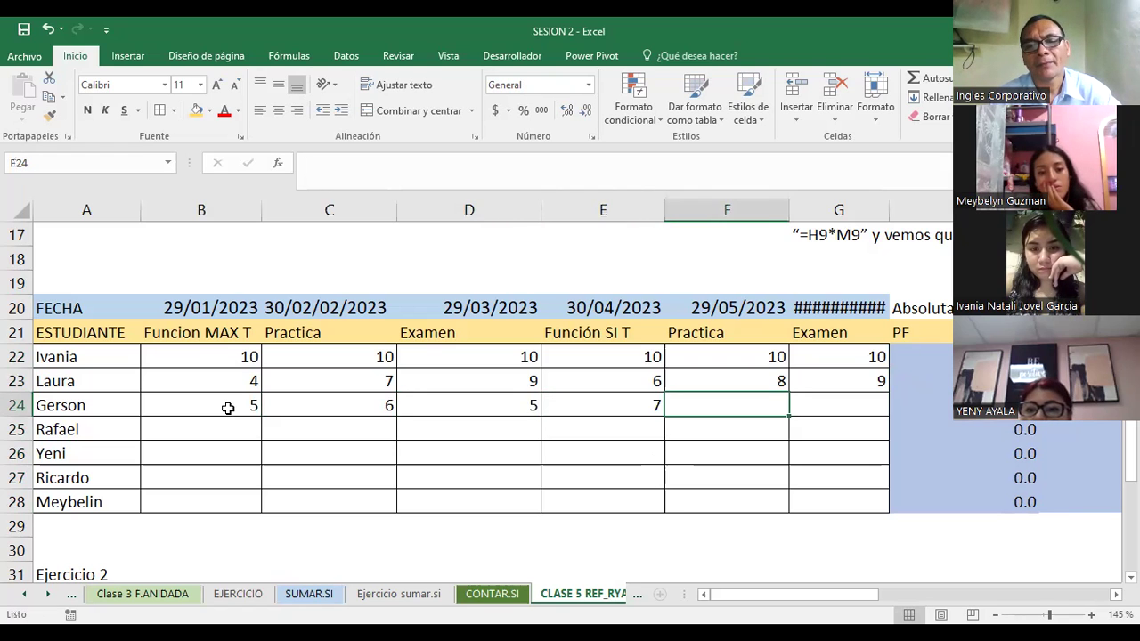
pyautogui.write('5')
pyautogui.press('Tab')
pyautogui.write('8')
pyautogui.press('Tab')
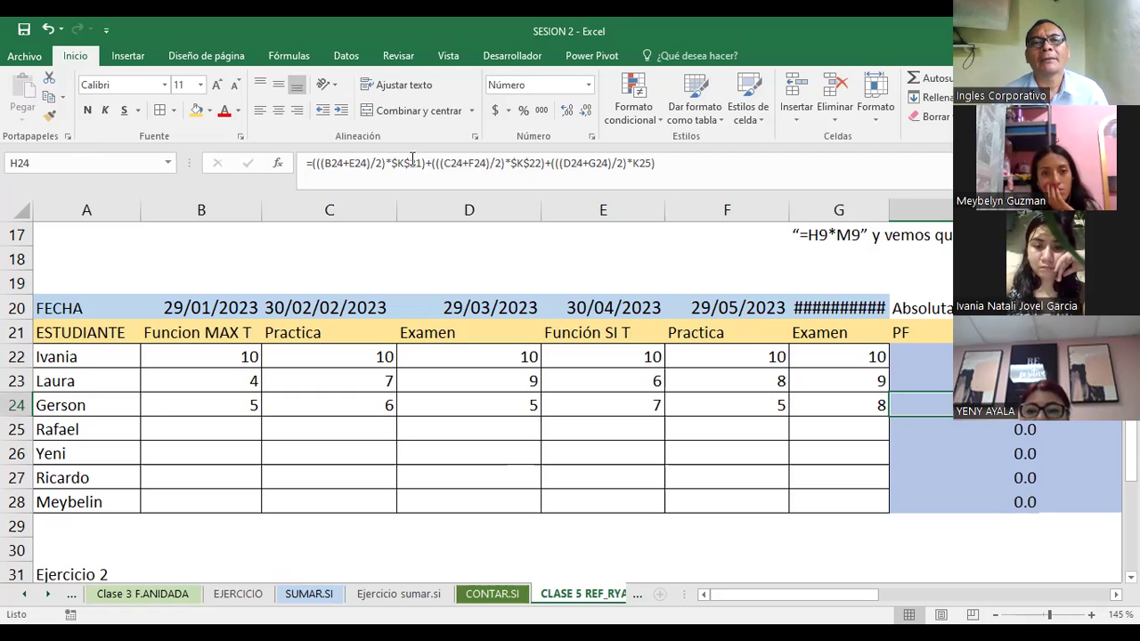
# Step: Inspect H24's formula unchanged, then scroll to show its 3.1 result beside the percentages
pyautogui.doubleClick(414, 163)
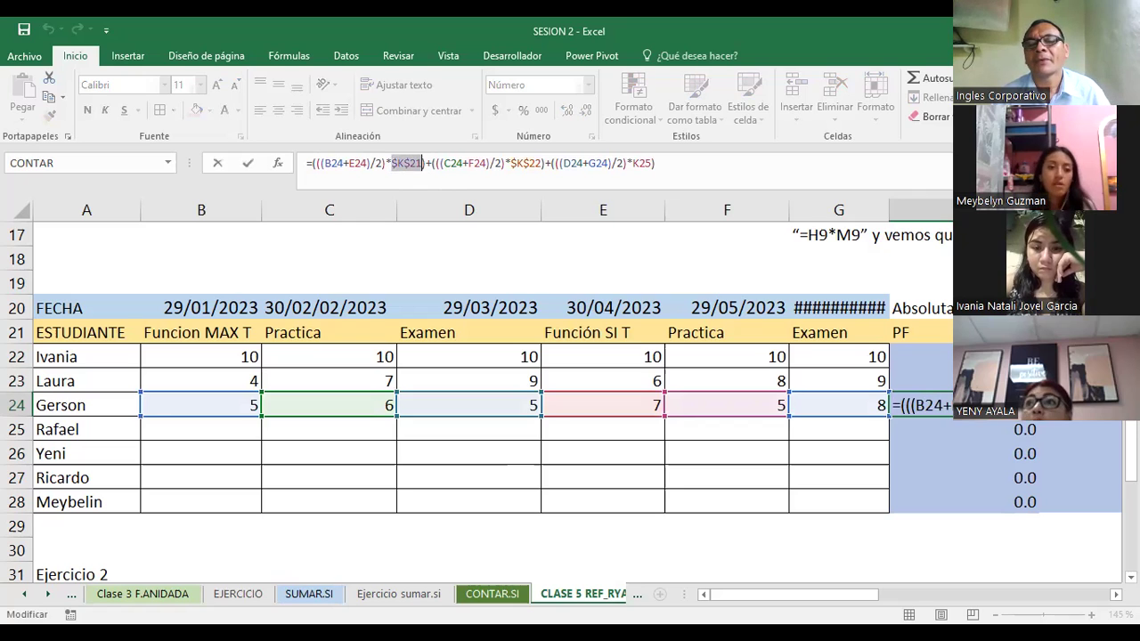
pyautogui.press('Escape')
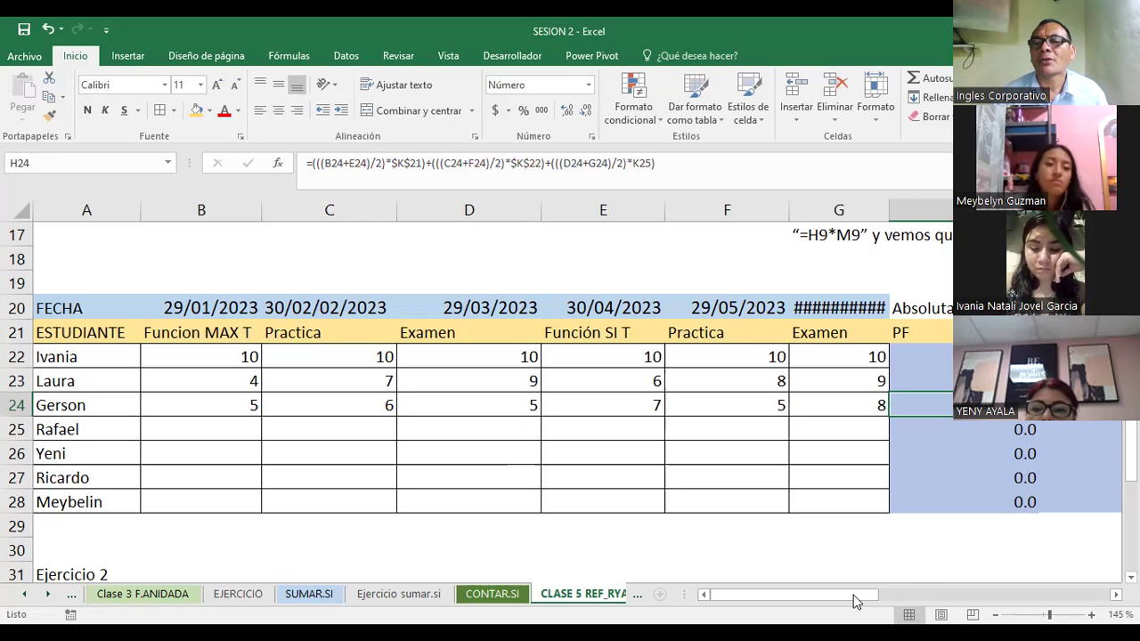
pyautogui.hscroll(4, 851, 336)
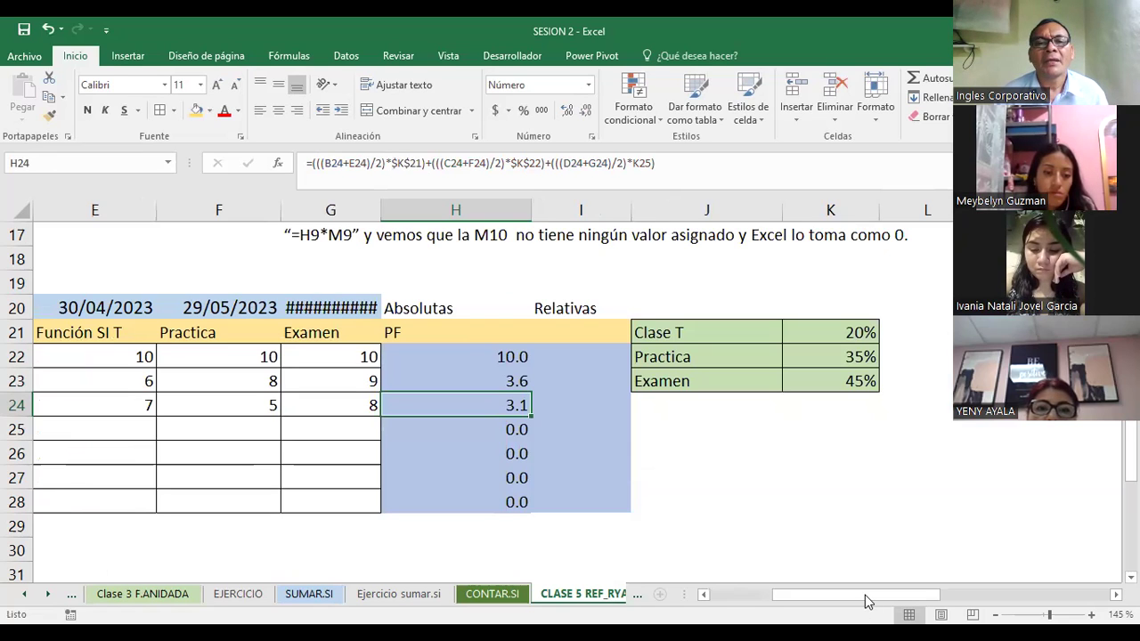
pyautogui.moveTo(811, 600); pyautogui.dragTo(753, 600)
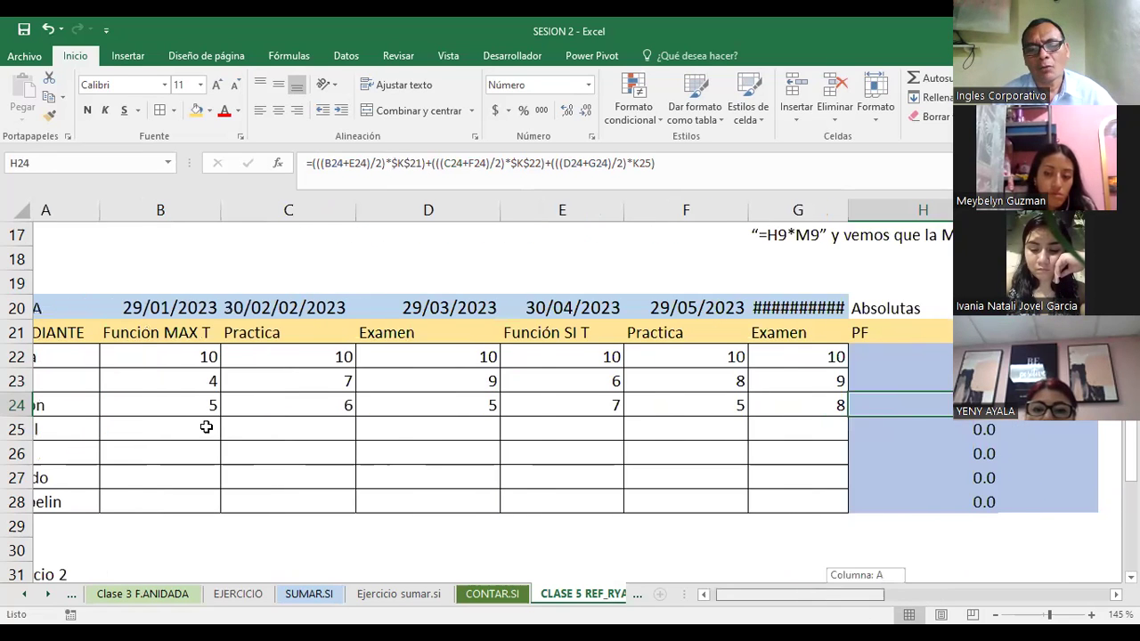
# Step: Enter the row 25 grades 4, 6, 7, 8, 9 and 3
pyautogui.click(206, 428)
pyautogui.write('4')
pyautogui.press('Tab')
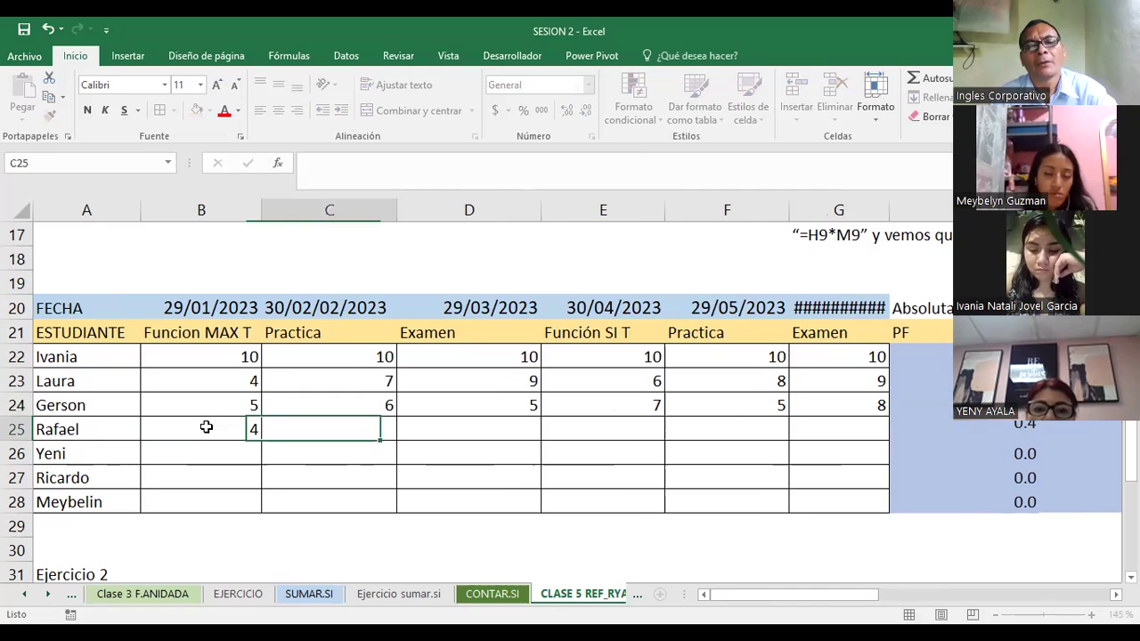
pyautogui.write('6')
pyautogui.press('Tab')
pyautogui.write('7')
pyautogui.press('Tab')
pyautogui.write('8')
pyautogui.press('Tab')
pyautogui.write('9')
pyautogui.press('Tab')
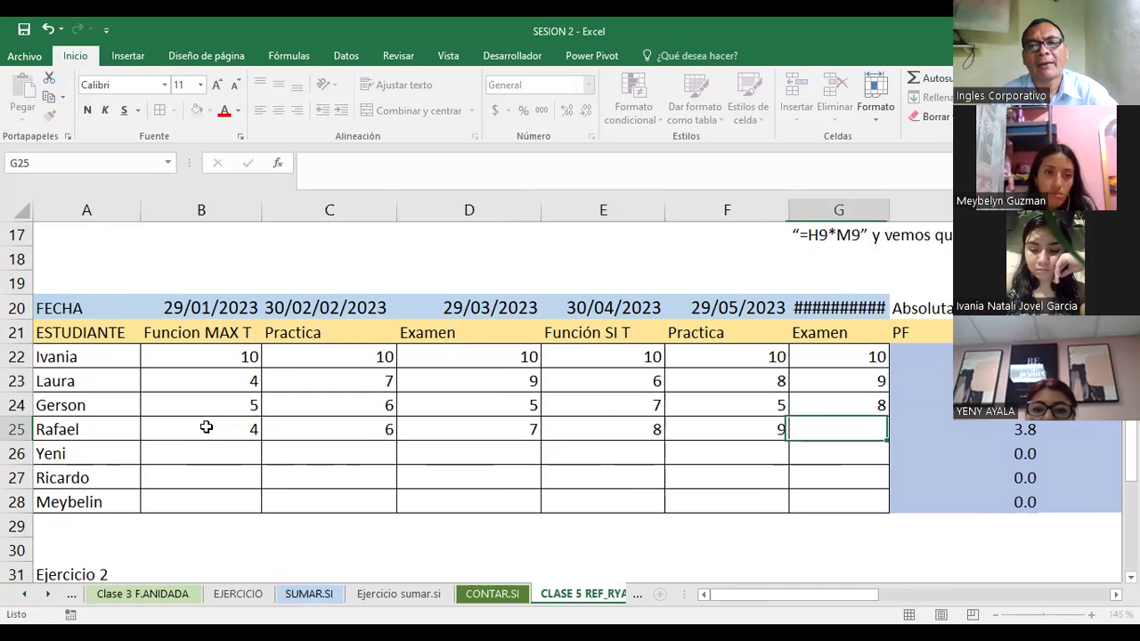
pyautogui.write('3')
pyautogui.press('Down')
# Step: Fill row 26 from right to left with grades 4, 5, 6, 7, 8 and 10
pyautogui.write('4')
pyautogui.press('Left')
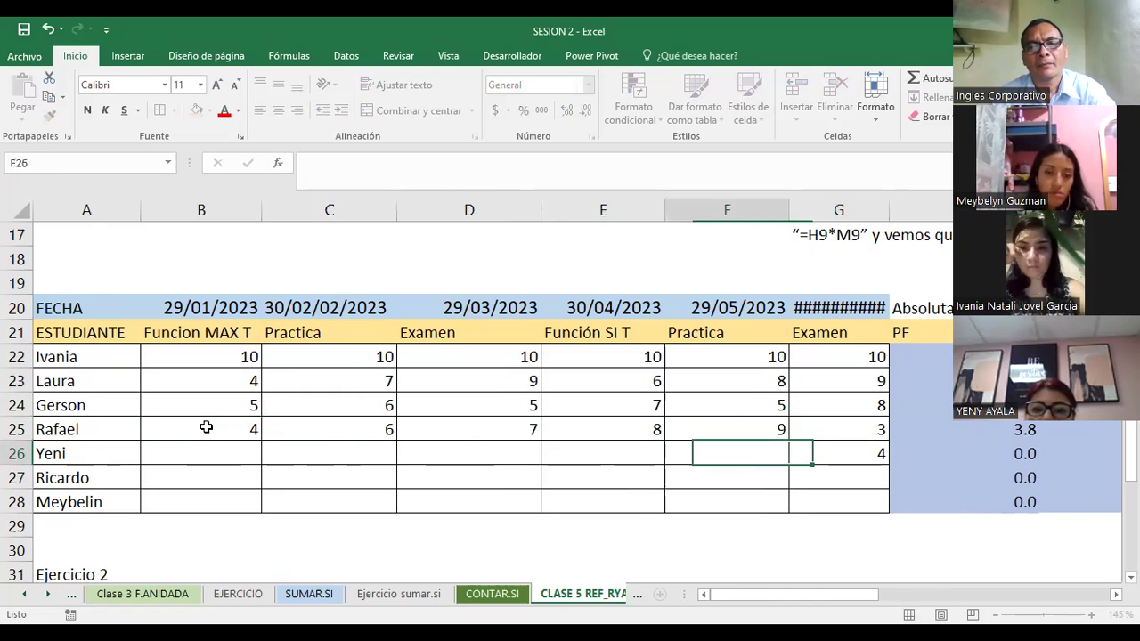
pyautogui.write('5')
pyautogui.press('Left')
pyautogui.write('6')
pyautogui.press('Left')
pyautogui.write('7')
pyautogui.press('Left')
pyautogui.write('8')
pyautogui.press('Left')
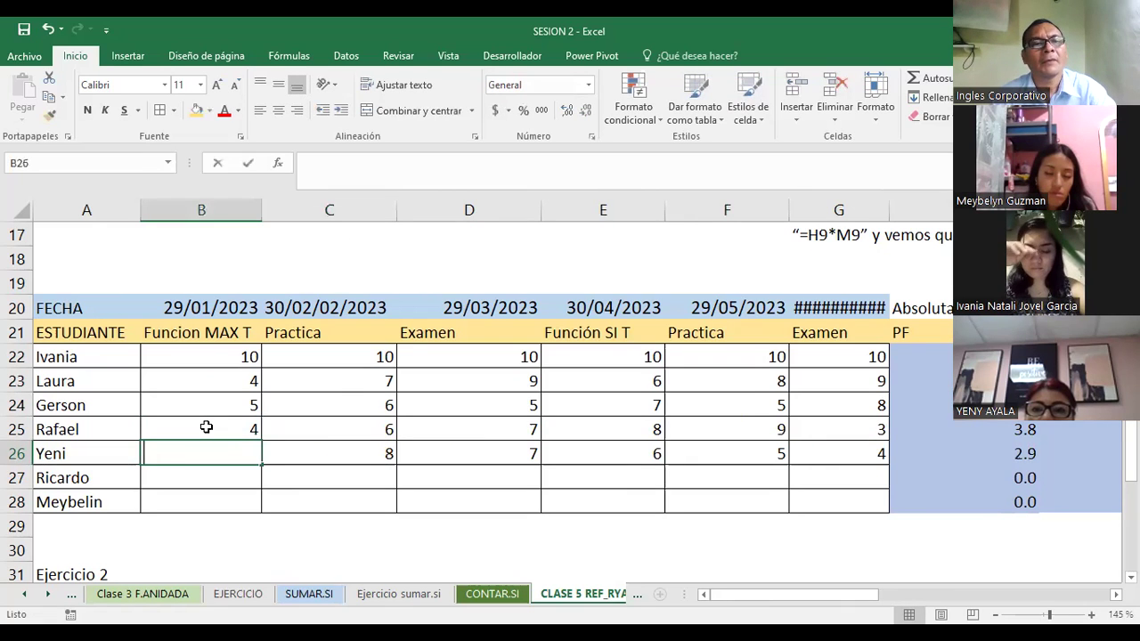
pyautogui.write('10')
pyautogui.press('Return')
pyautogui.press('Left')
# Step: Enter the row 27 grades 5, 6, 8, 9, 6 and 7
pyautogui.press('Right')
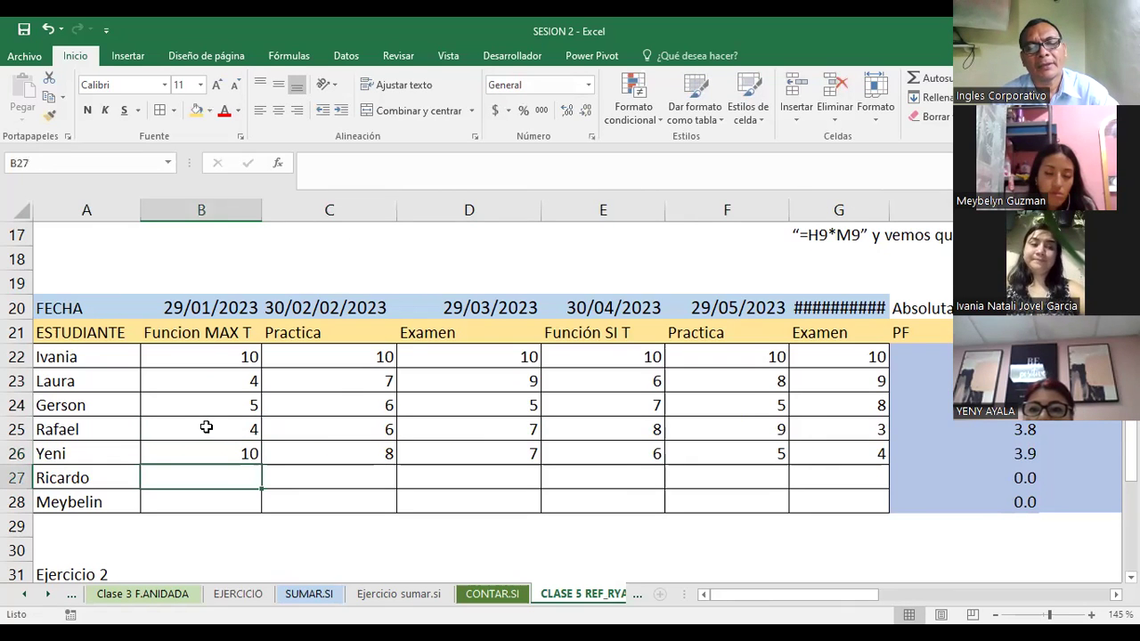
pyautogui.write('5')
pyautogui.press('Right')
pyautogui.write('6')
pyautogui.press('Right')
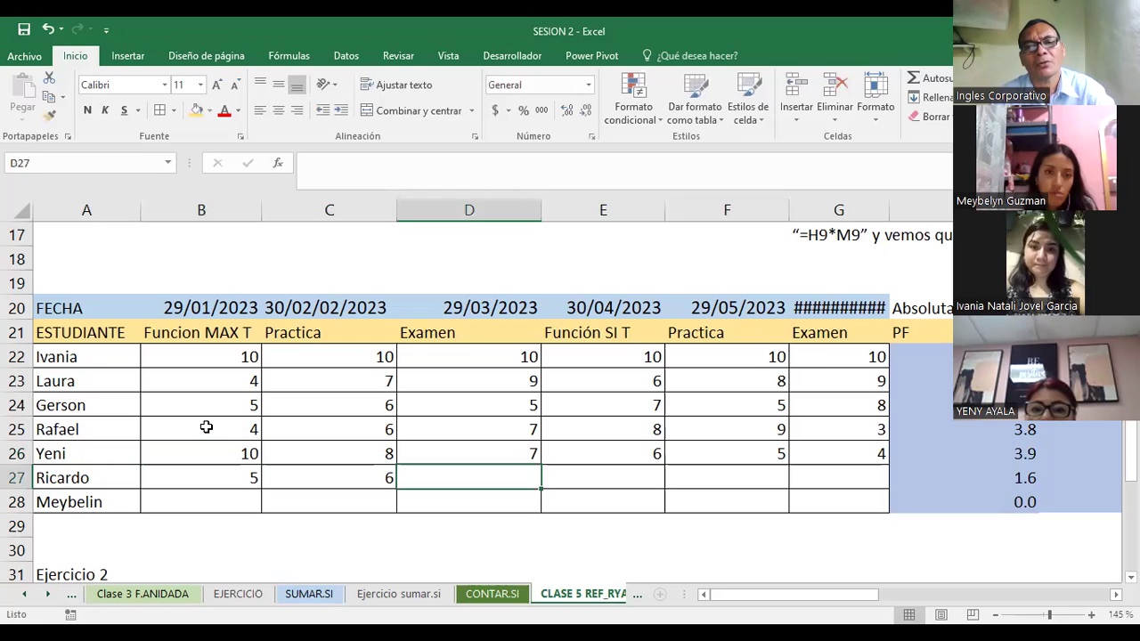
pyautogui.write('8')
pyautogui.press('Right')
pyautogui.write('9')
pyautogui.press('Right')
pyautogui.write('6')
pyautogui.press('Right')
pyautogui.write('7')
pyautogui.press('Return')
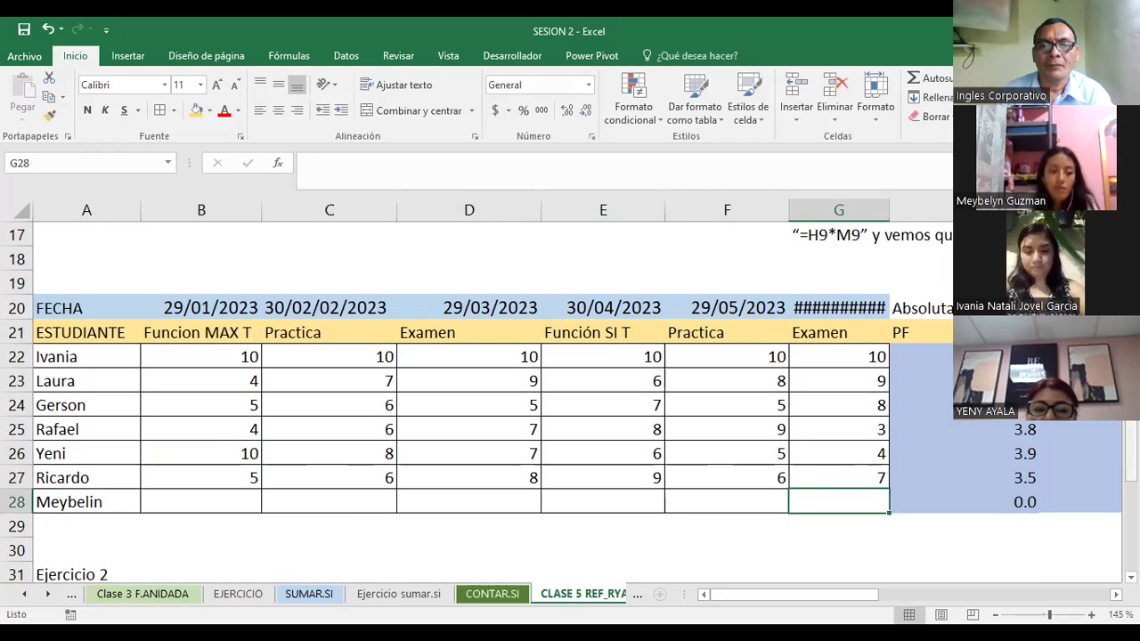
# Step: Scroll down to the Ejercicio 2 table and select the price cells B34:B37
pyautogui.scroll(-1, 570, 365)
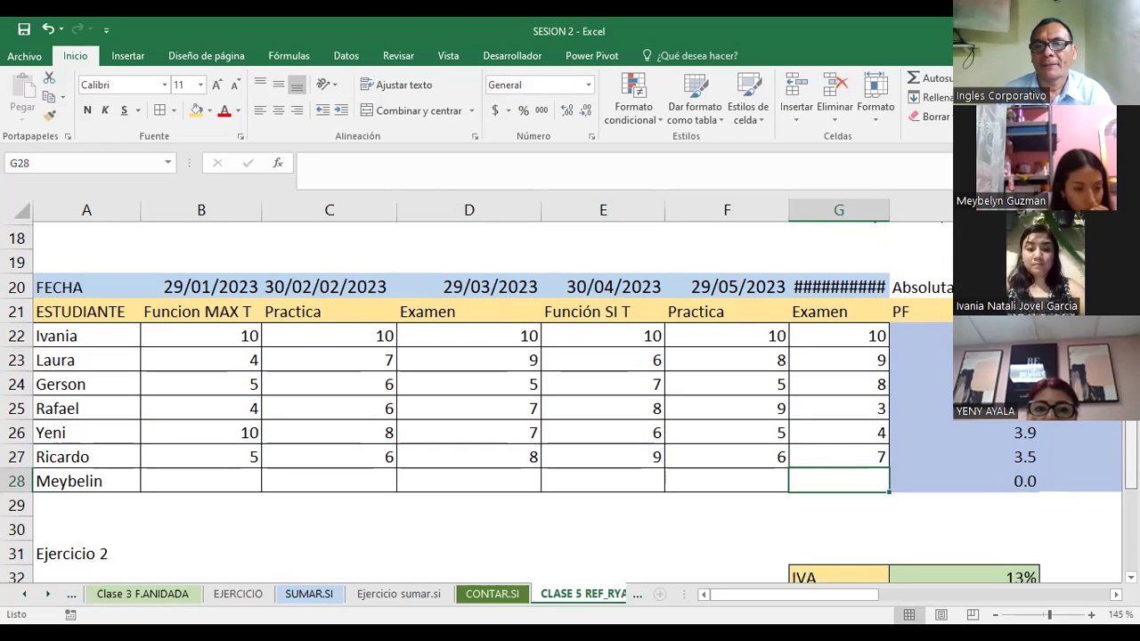
pyautogui.scroll(-1, 208, 512)
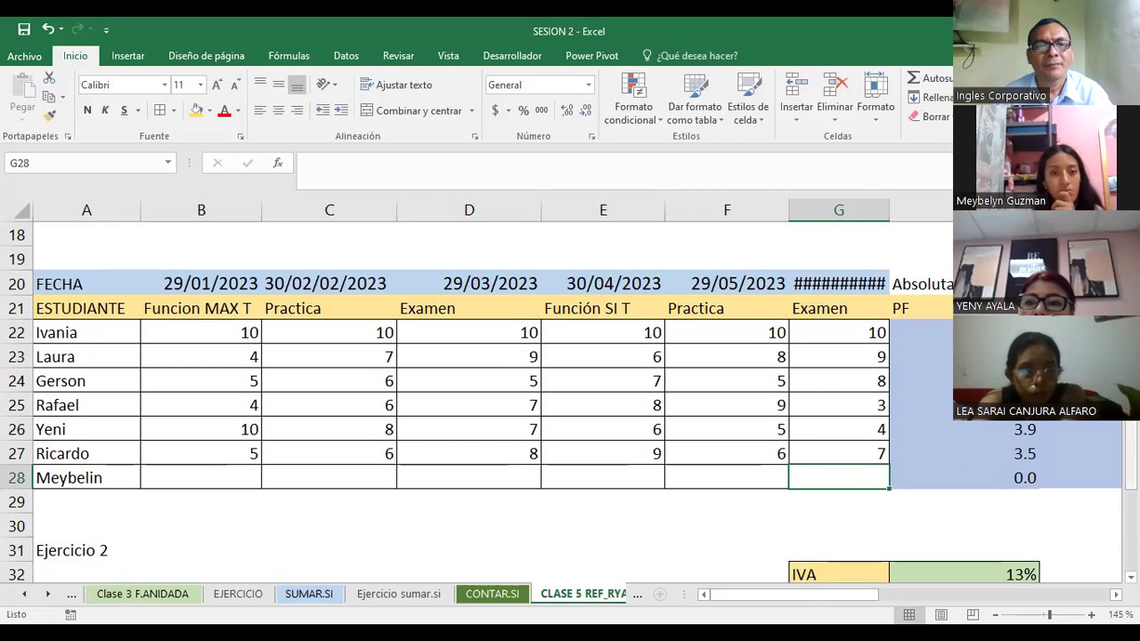
pyautogui.scroll(-1, 472, 401)
pyautogui.scroll(-1, 472, 401)
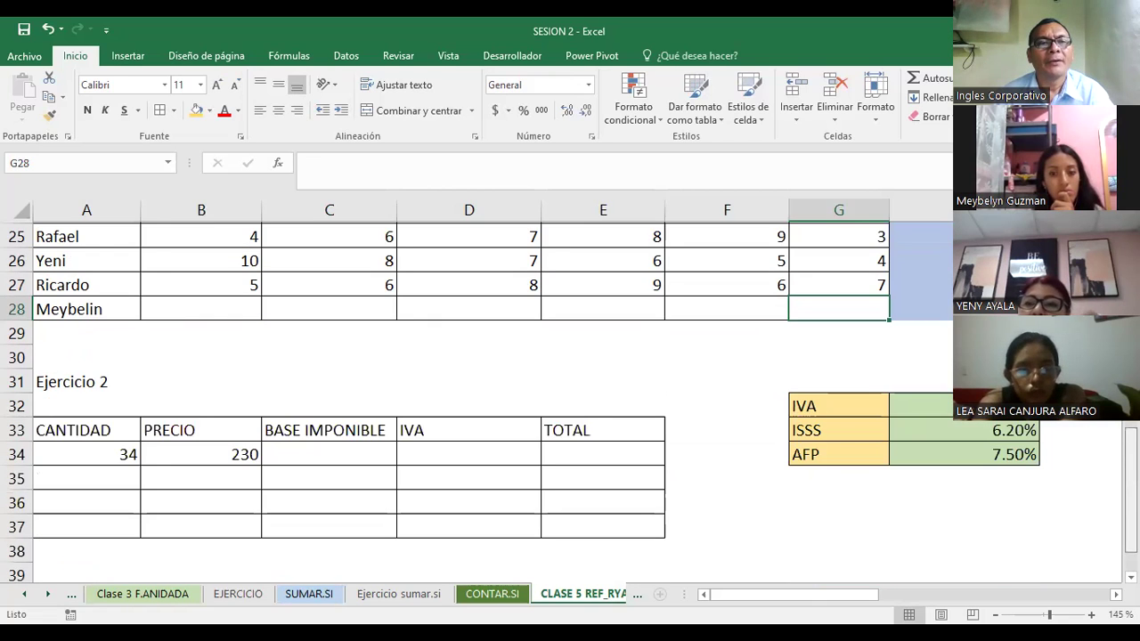
pyautogui.scroll(-1, 472, 401)
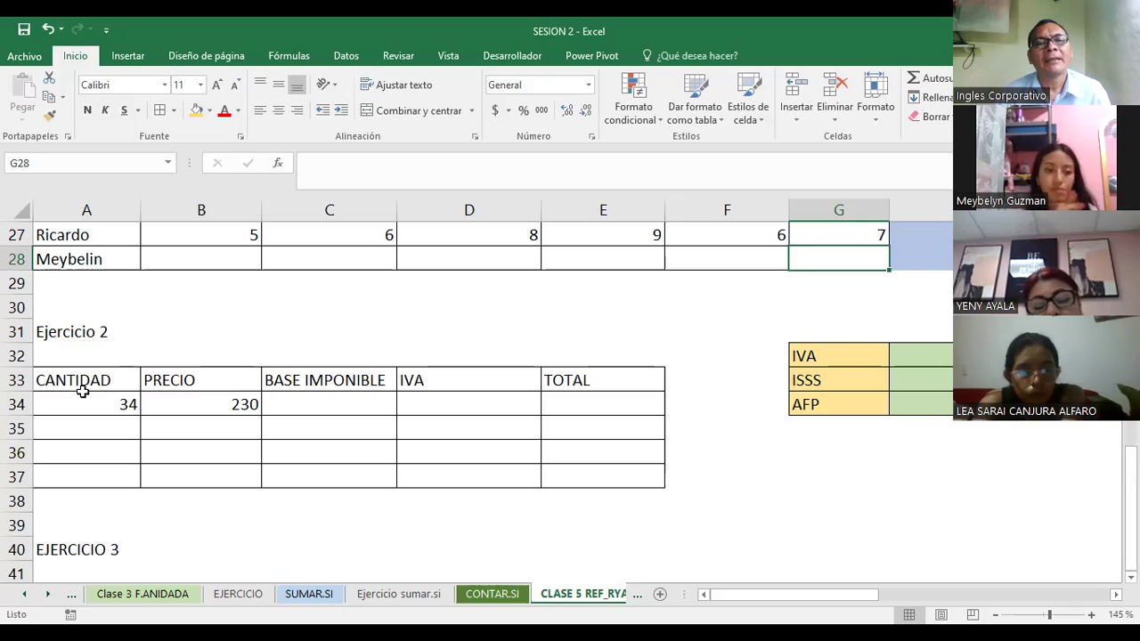
pyautogui.click(213, 402)
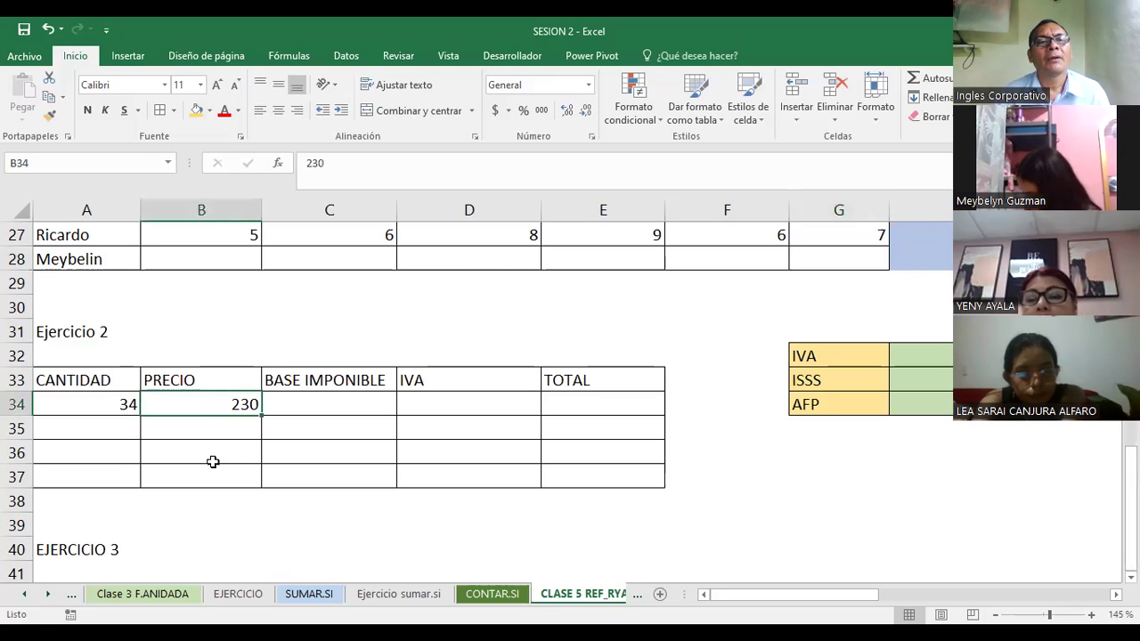
pyautogui.keyDown('shift'); pyautogui.click(209, 473); pyautogui.keyUp('shift')
# Step: Format the price cells B34:B37 as Moneda so 230 shows as $ 230.00
pyautogui.rightClick(211, 408)
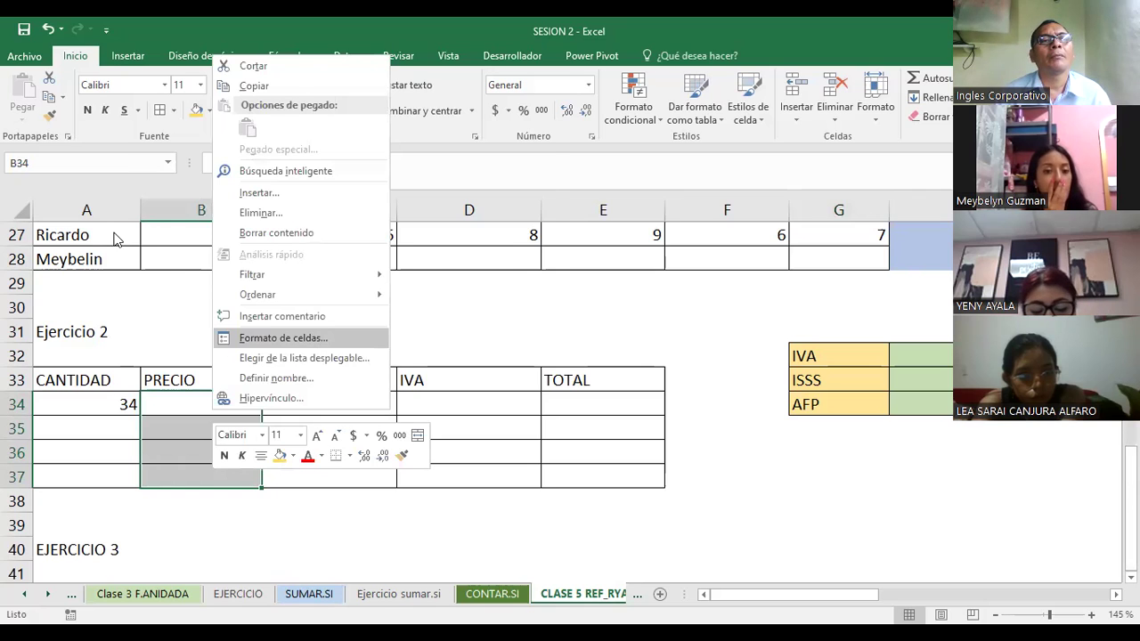
pyautogui.click(319, 340)
pyautogui.press('Down')
pyautogui.press('Down')
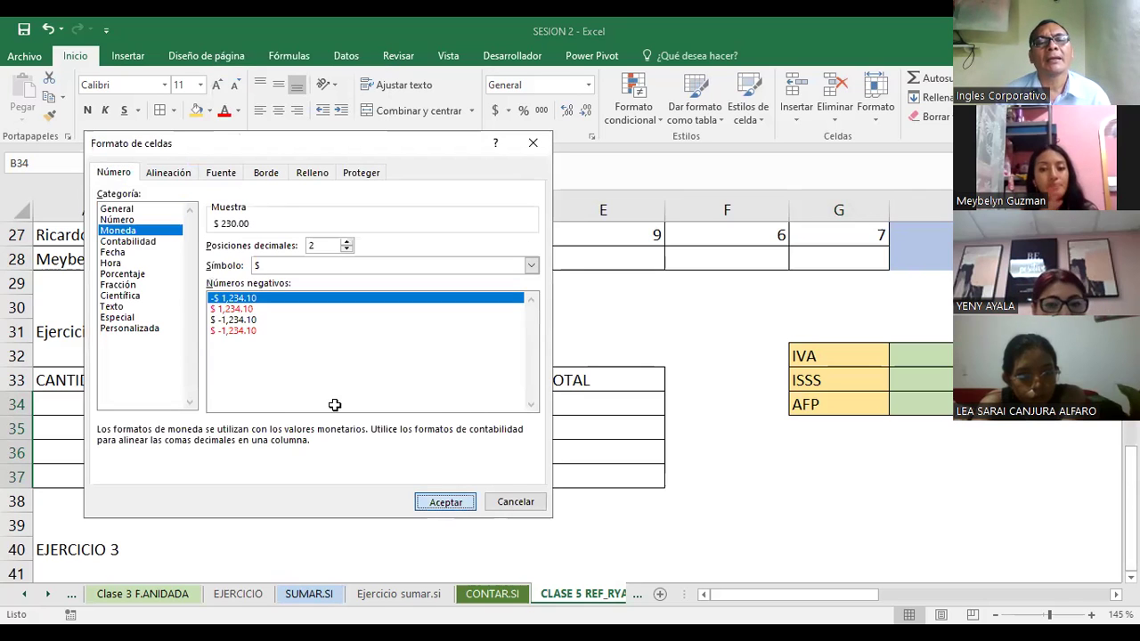
pyautogui.press('Return')
pyautogui.click(276, 406)
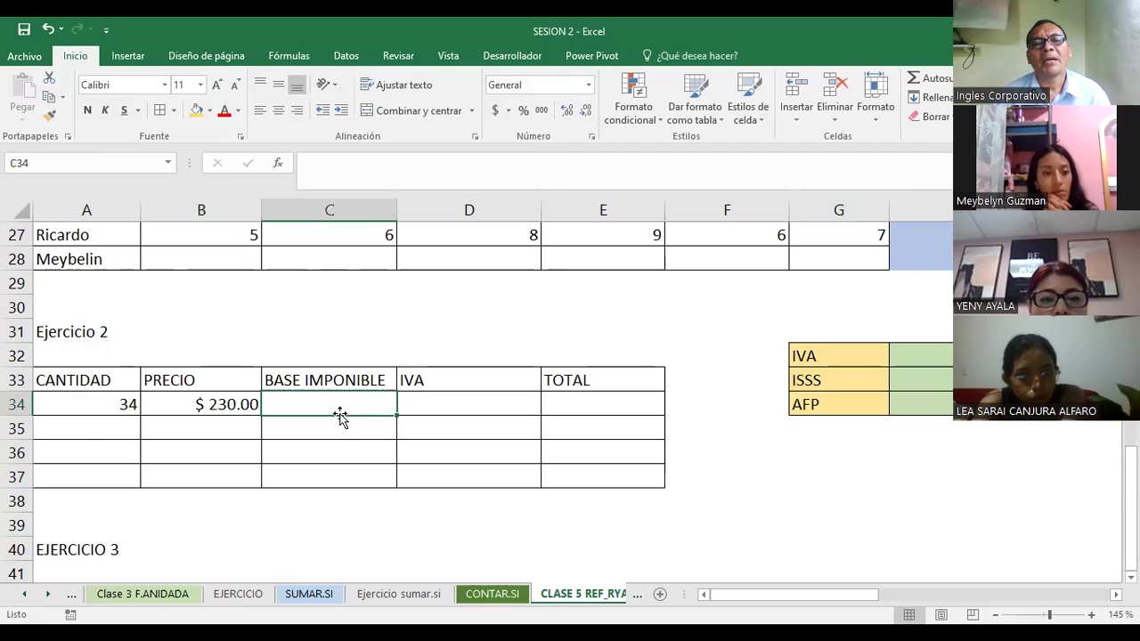
# Step: Move across D34 and E34 and settle on the BASE IMPONIBLE cell C34
pyautogui.click(465, 403)
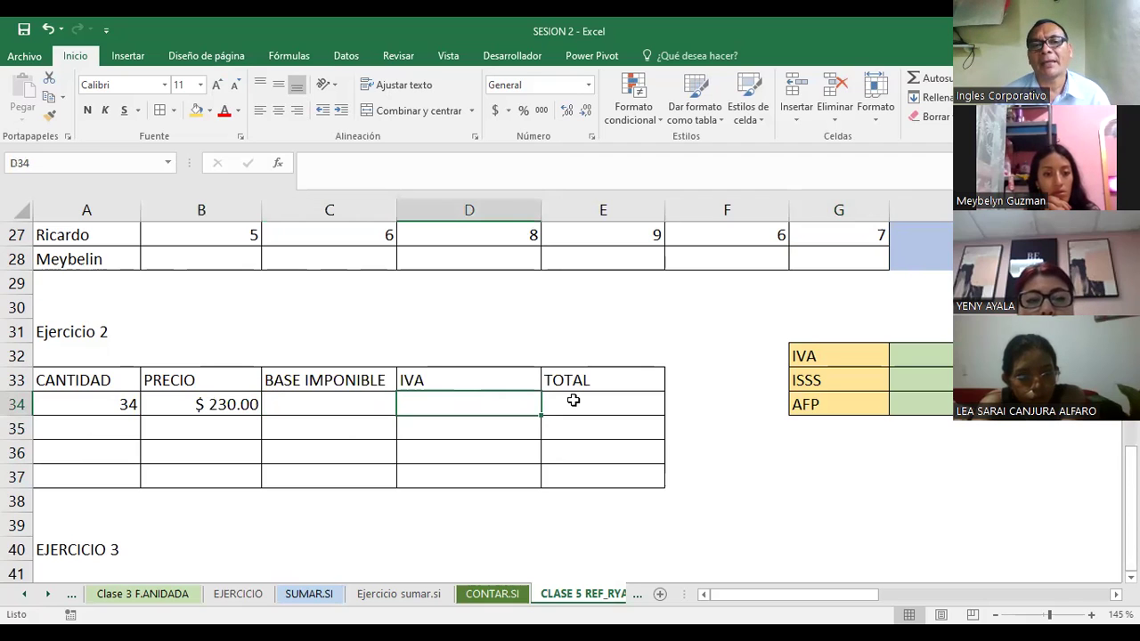
pyautogui.click(572, 401)
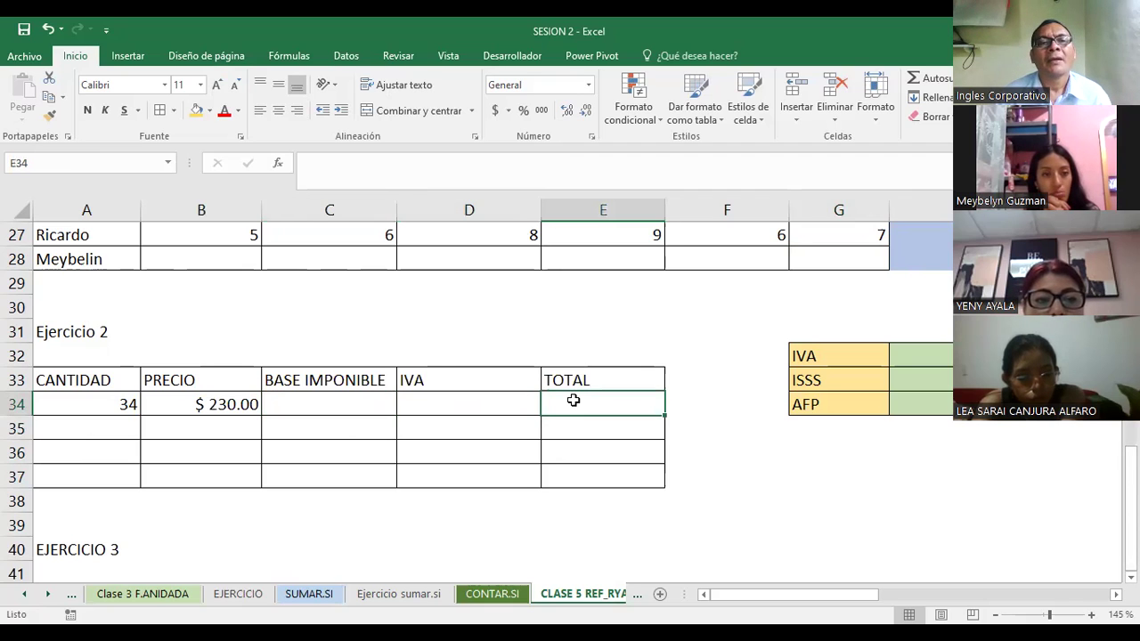
pyautogui.click(311, 407)
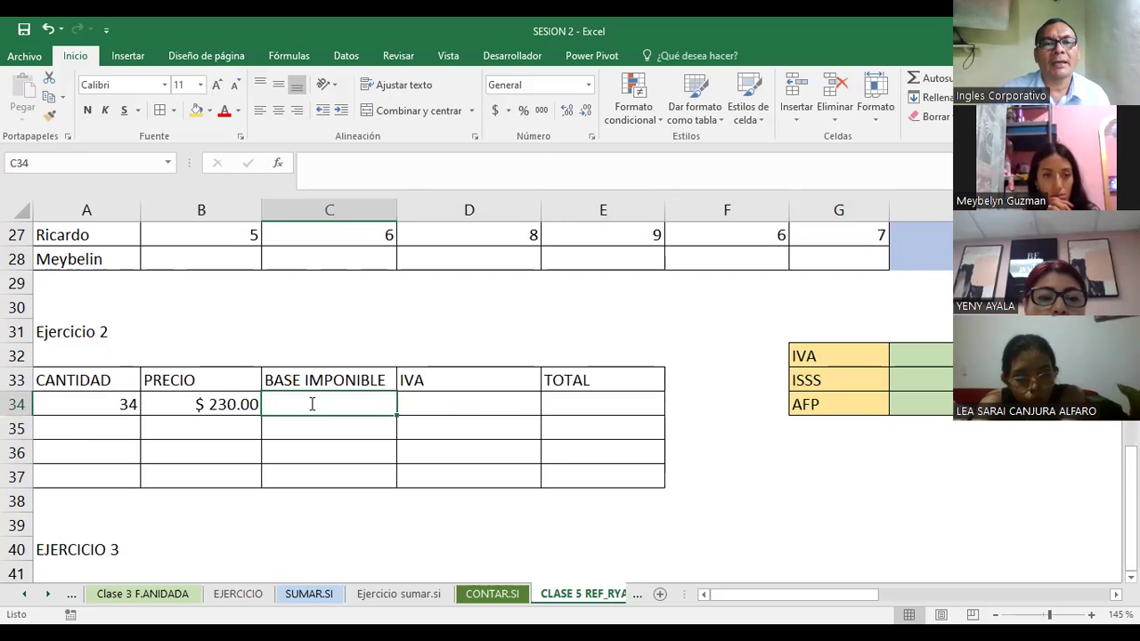
# Step: Enter =A34*B34 in C34 for a base imponible of $ 7,820.00
pyautogui.write('=')
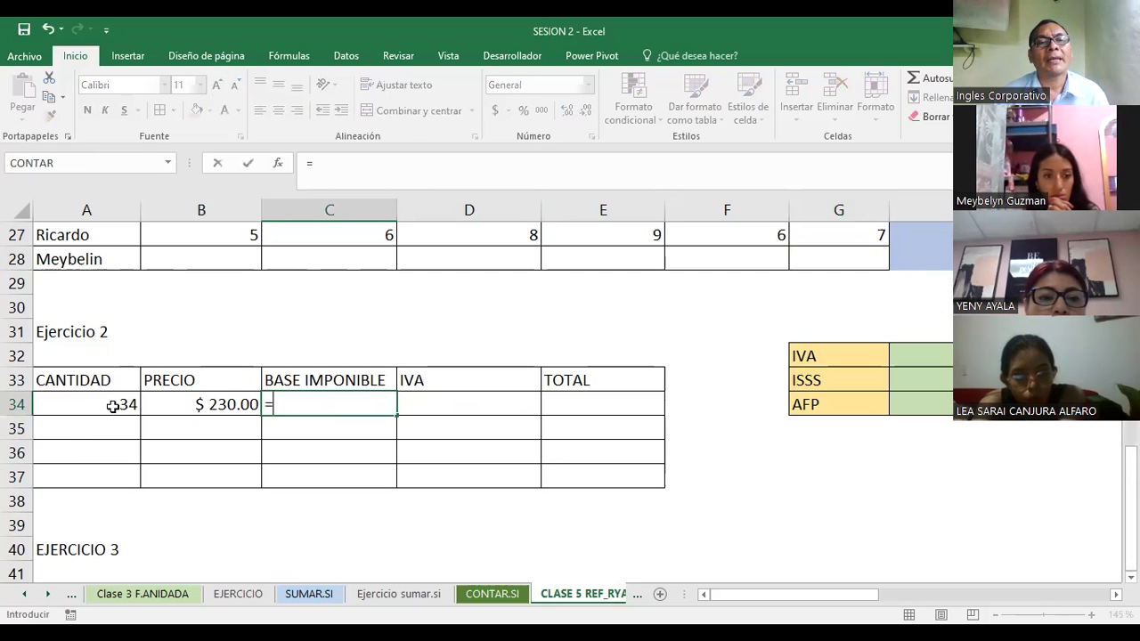
pyautogui.click(113, 407)
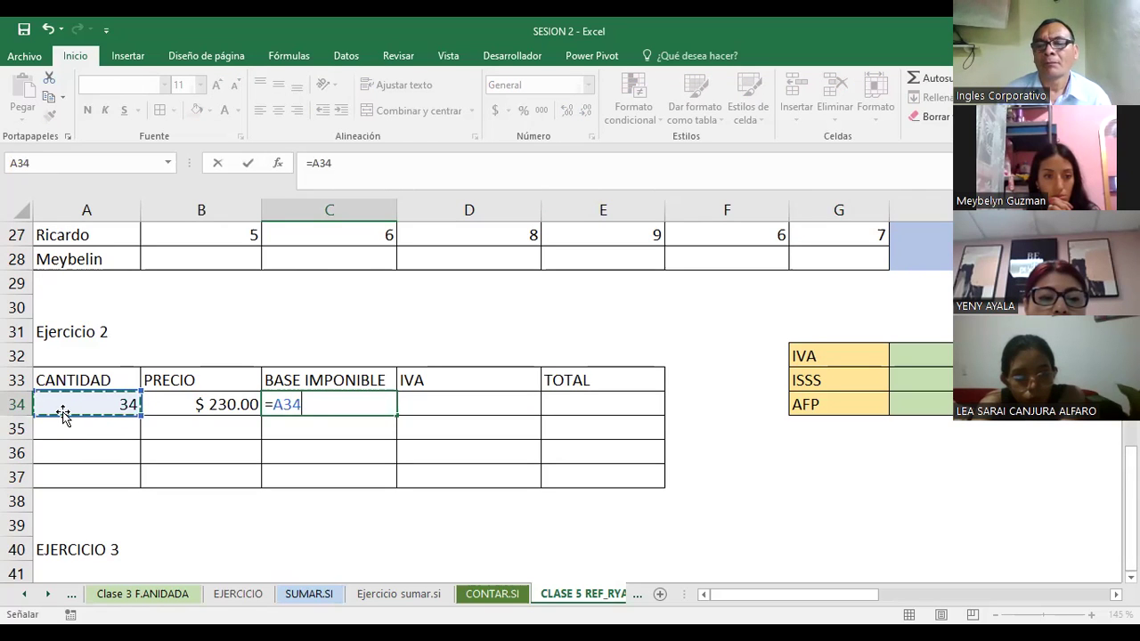
pyautogui.write('*')
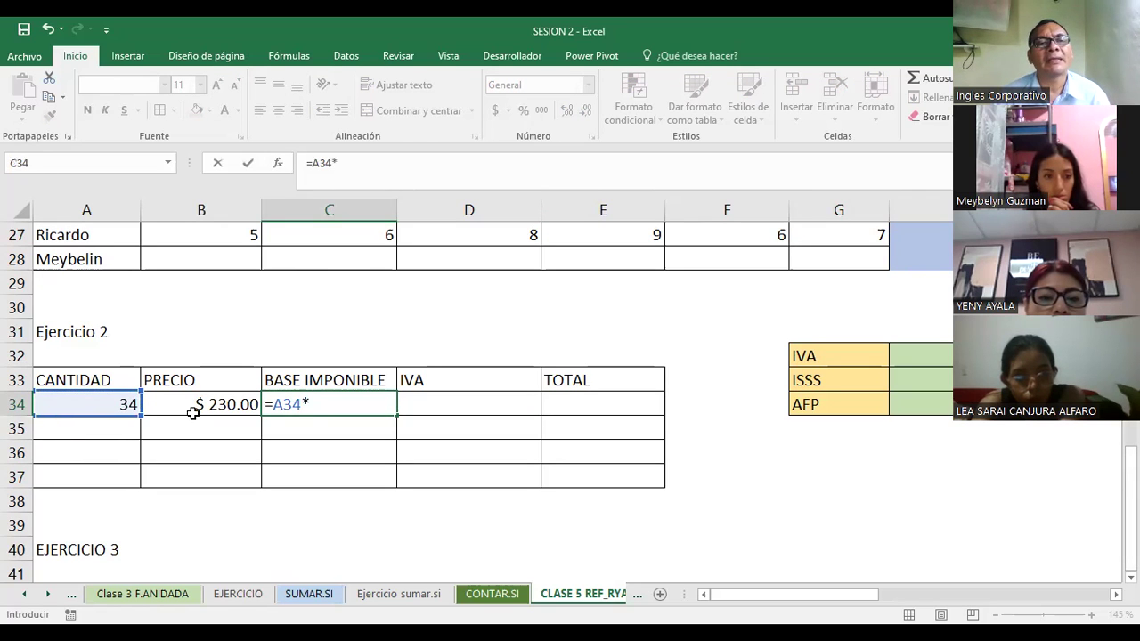
pyautogui.click(194, 412)
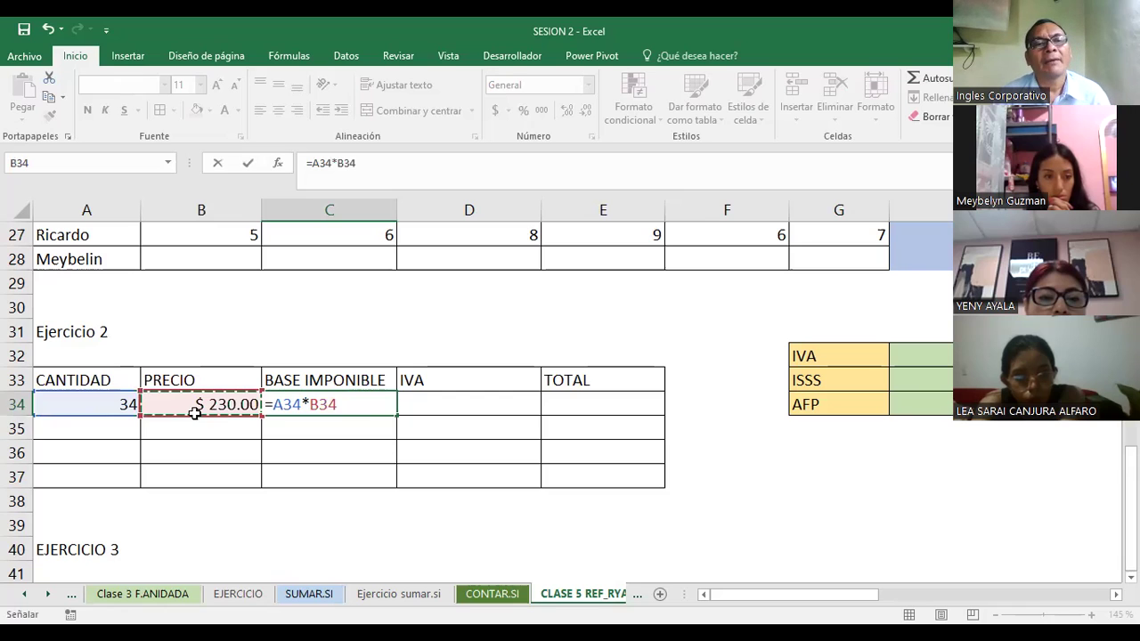
pyautogui.press('Return')
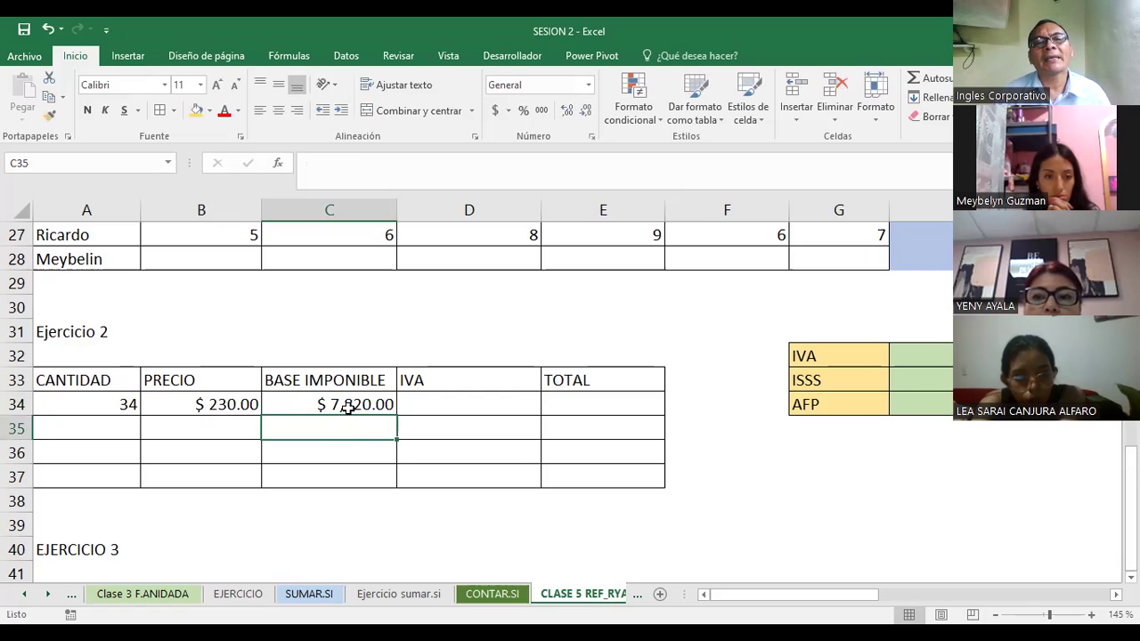
pyautogui.click(350, 407)
pyautogui.click(458, 406)
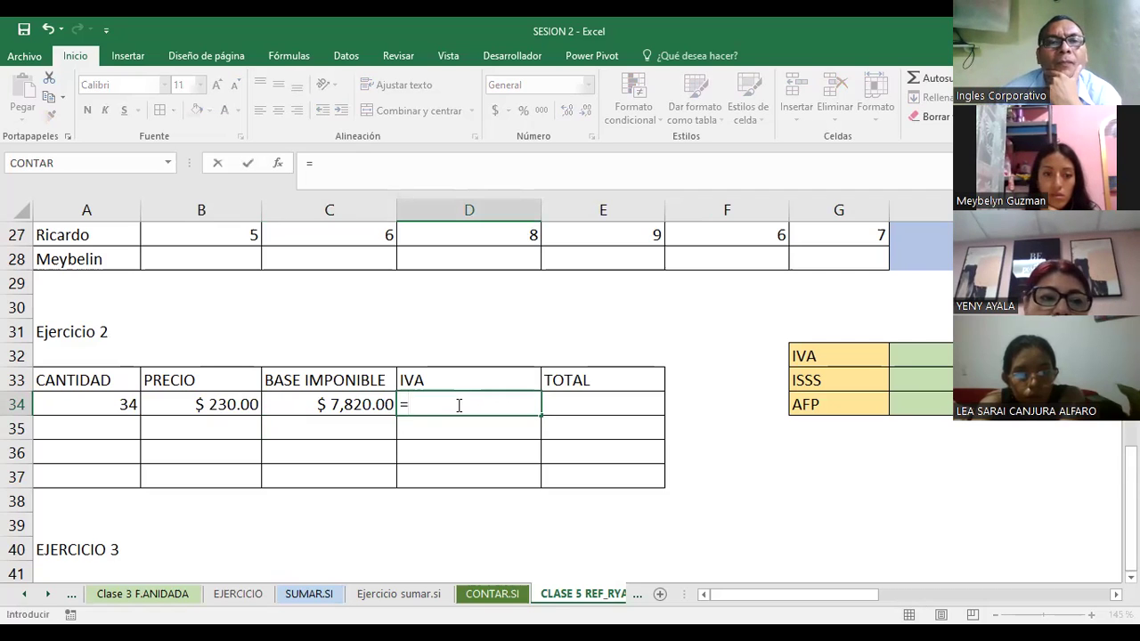
# Step: Enter =C34*$H$32 in D34, locking the IVA rate, for $ 1,016.60
pyautogui.click(344, 409)
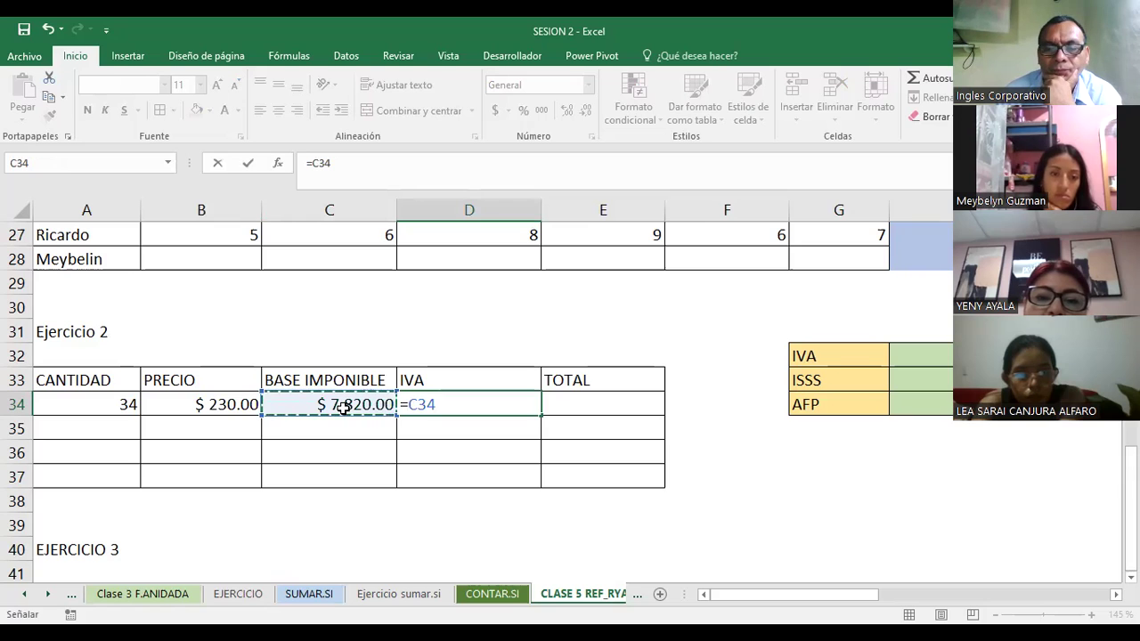
pyautogui.write('*')
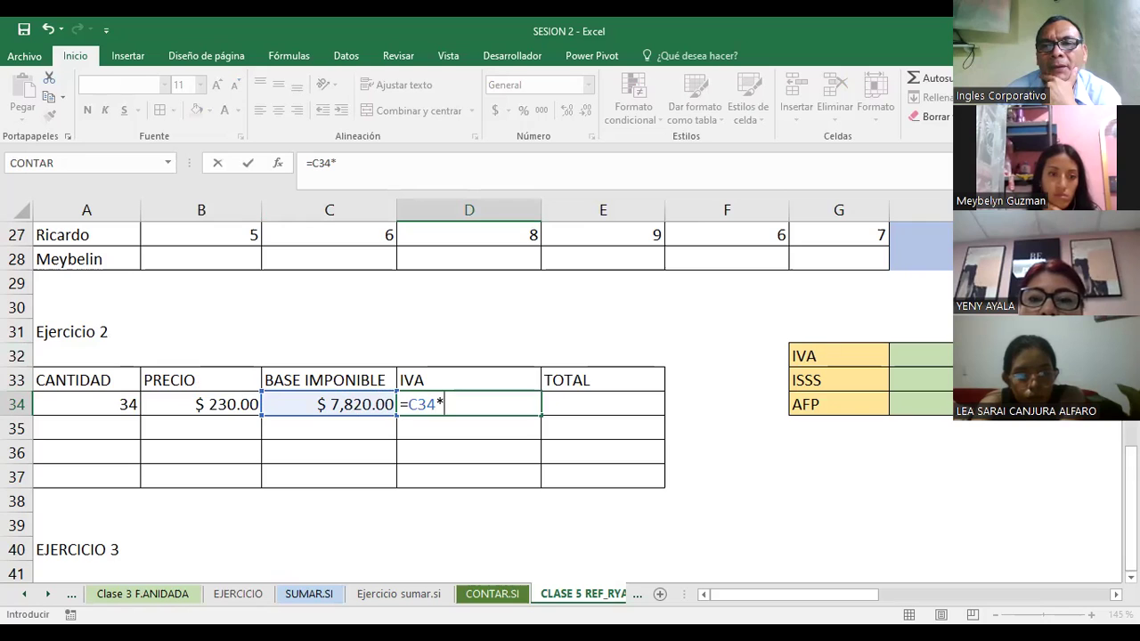
pyautogui.click(921, 355)
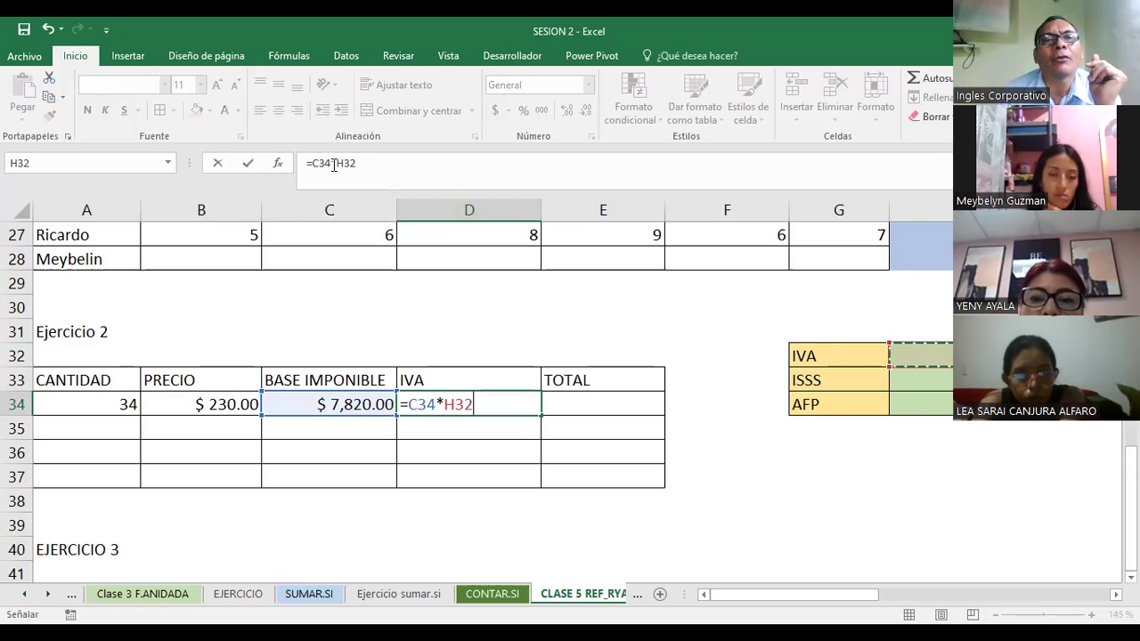
pyautogui.press('F2')
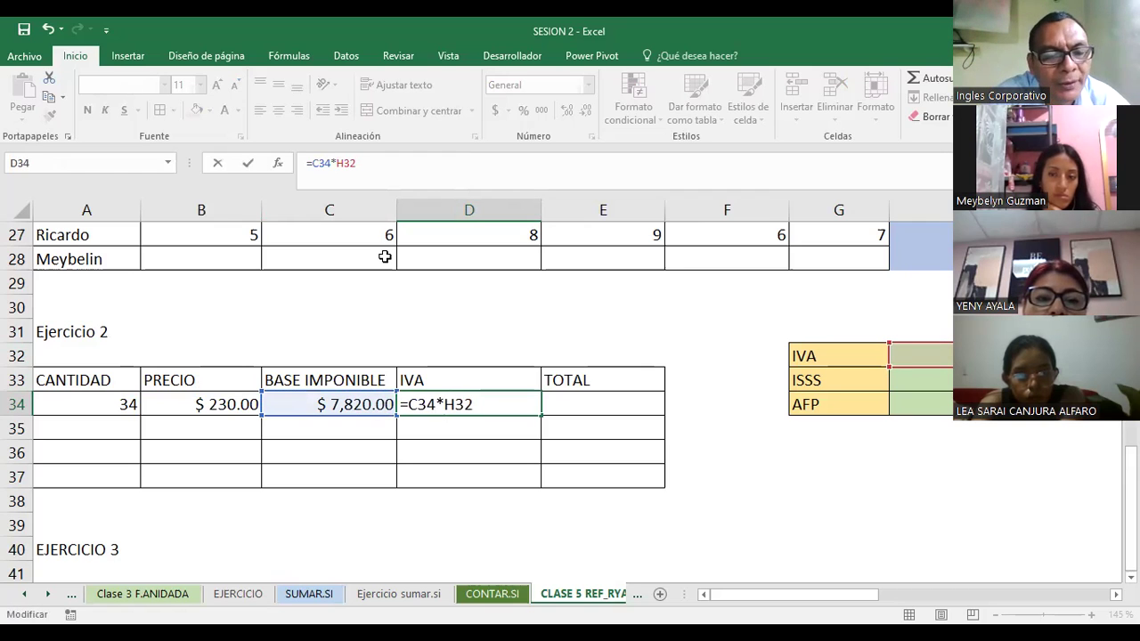
pyautogui.press('F4')
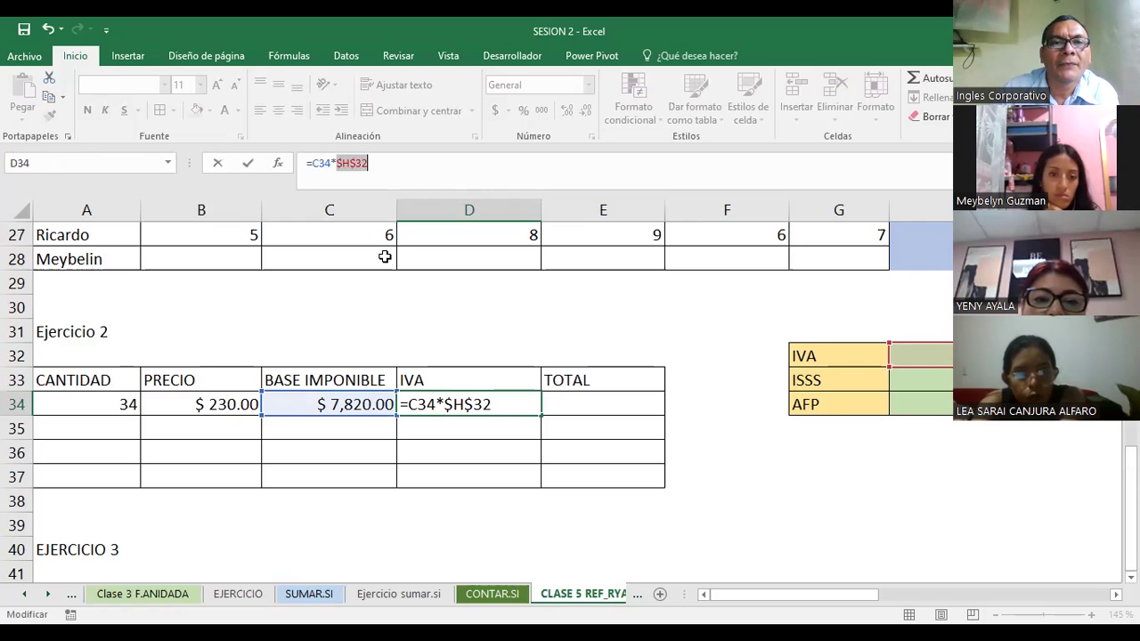
pyautogui.press('Return')
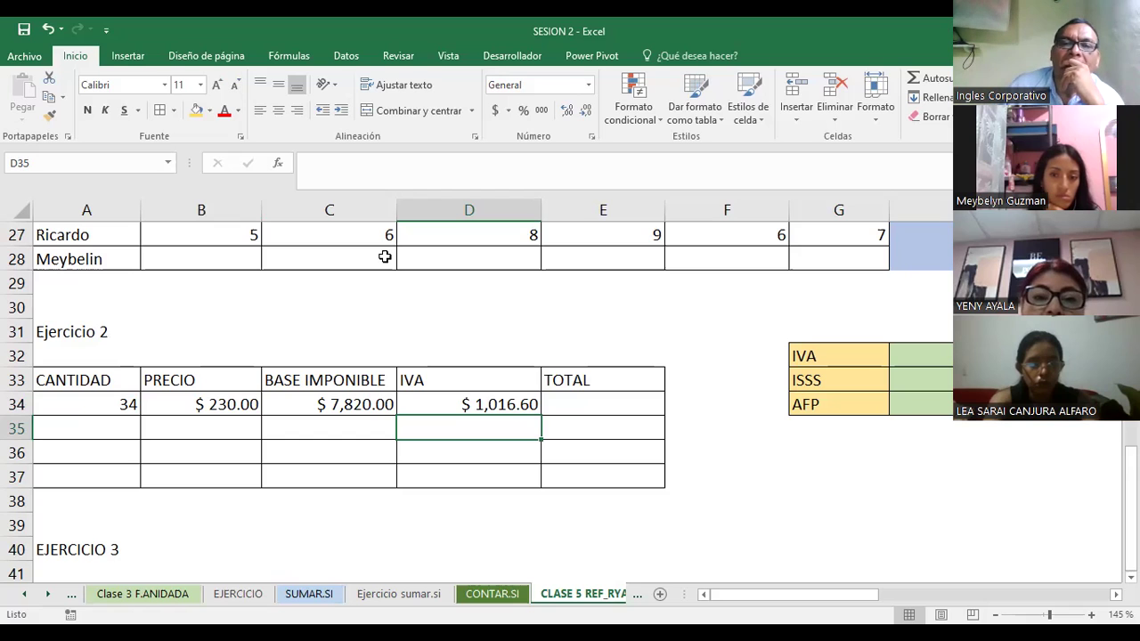
# Step: Enter =C34+D34 in E34 for a TOTAL of $ 8,836.60, then review D34's formula
pyautogui.click(614, 405)
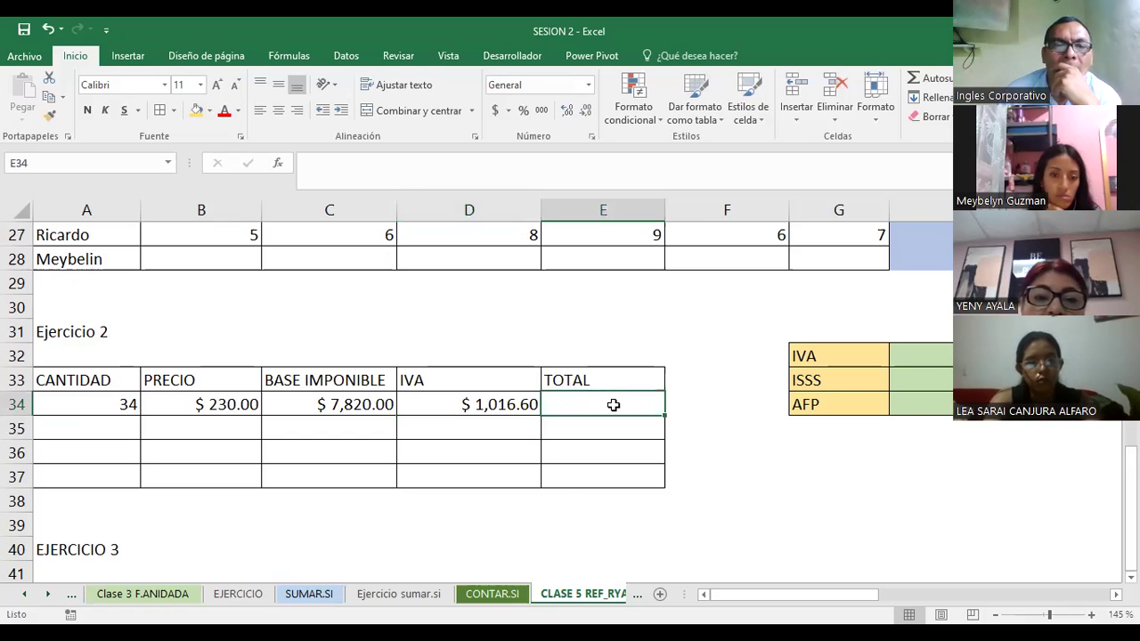
pyautogui.write('=')
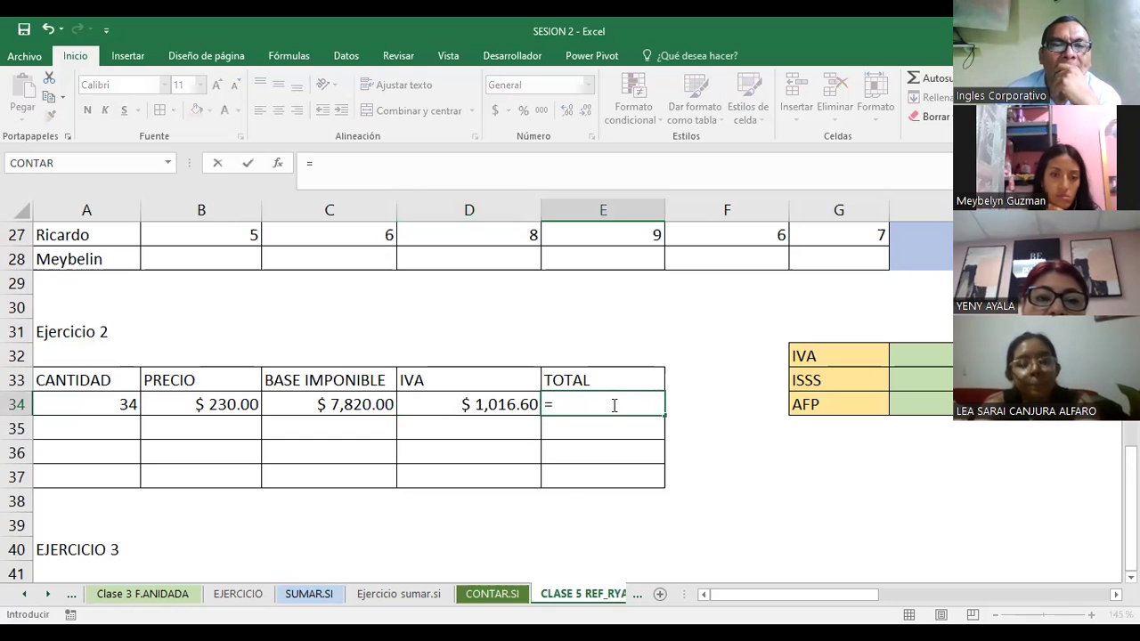
pyautogui.click(328, 405)
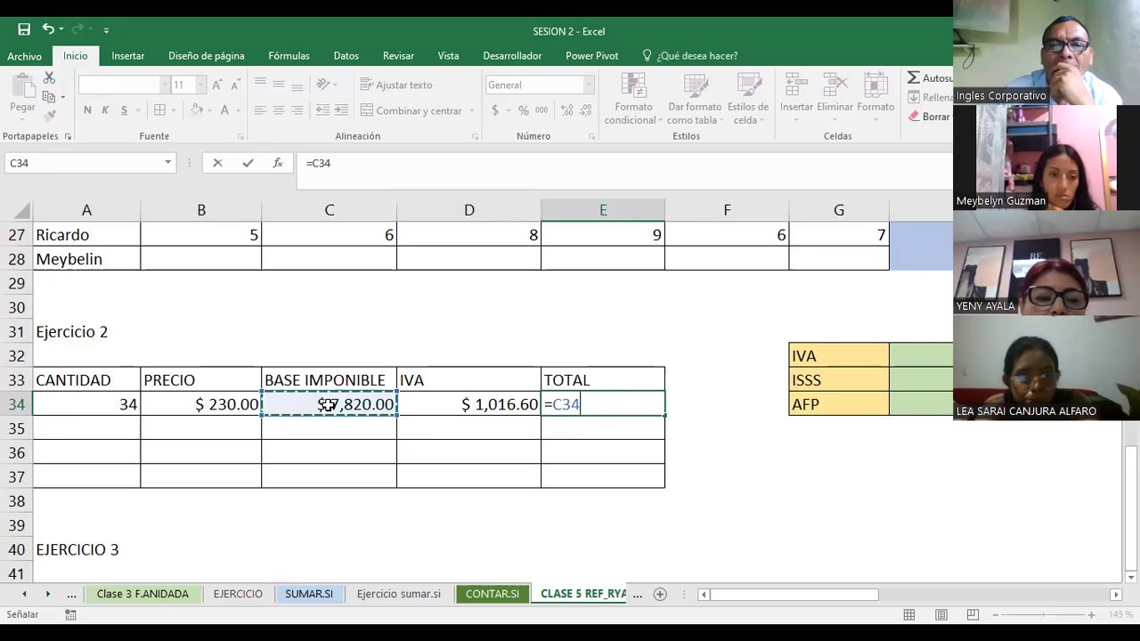
pyautogui.write('*')
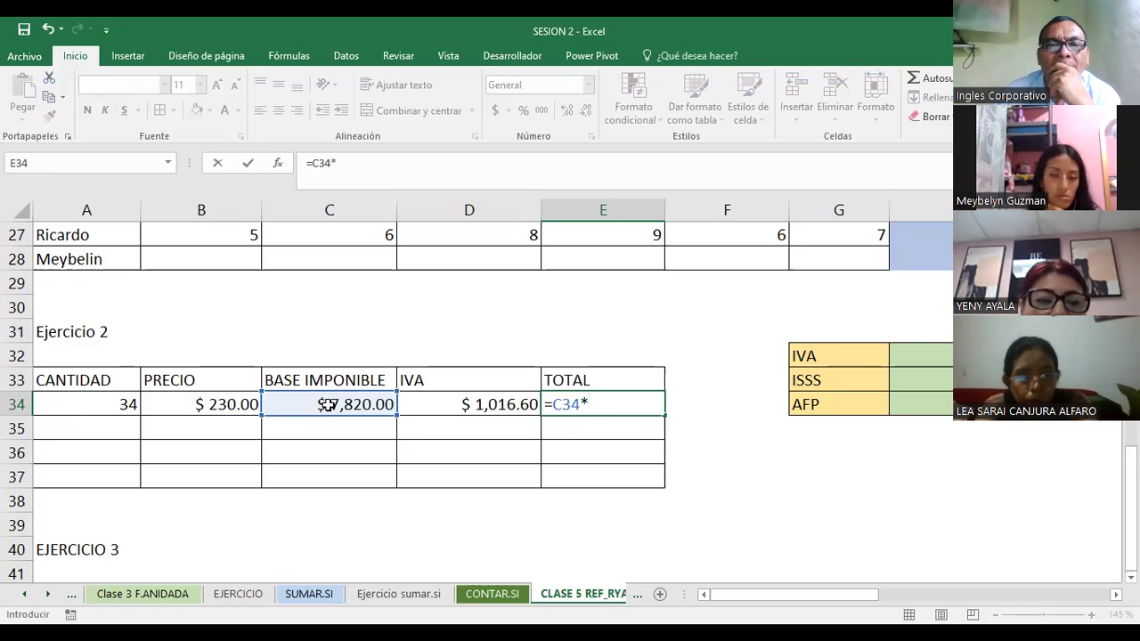
pyautogui.press('BackSpace')
pyautogui.write('+')
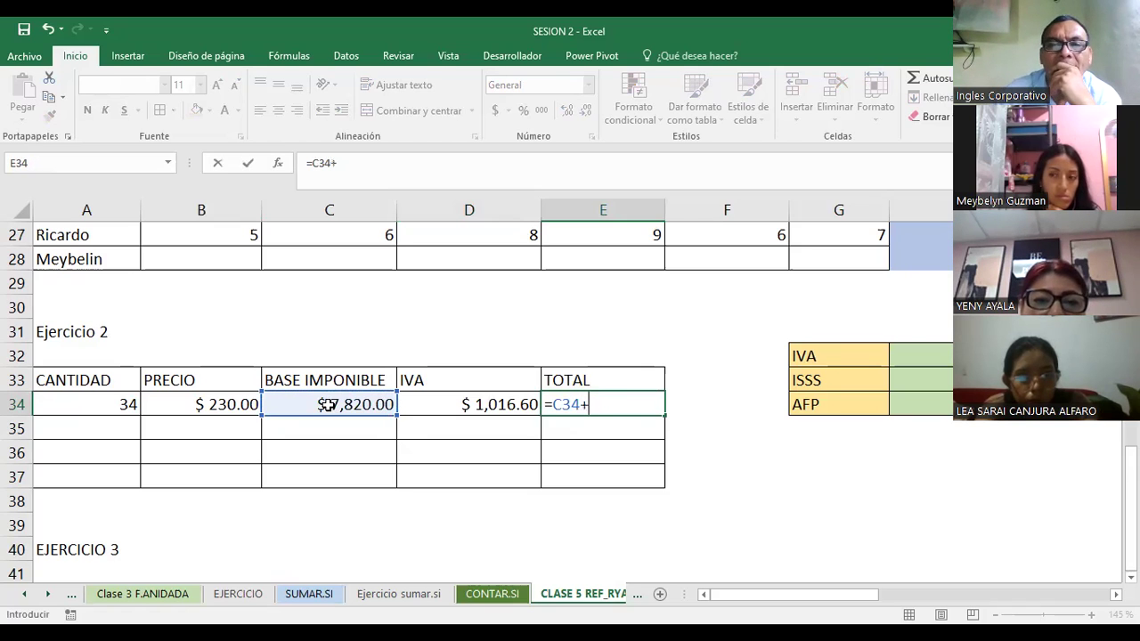
pyautogui.click(448, 406)
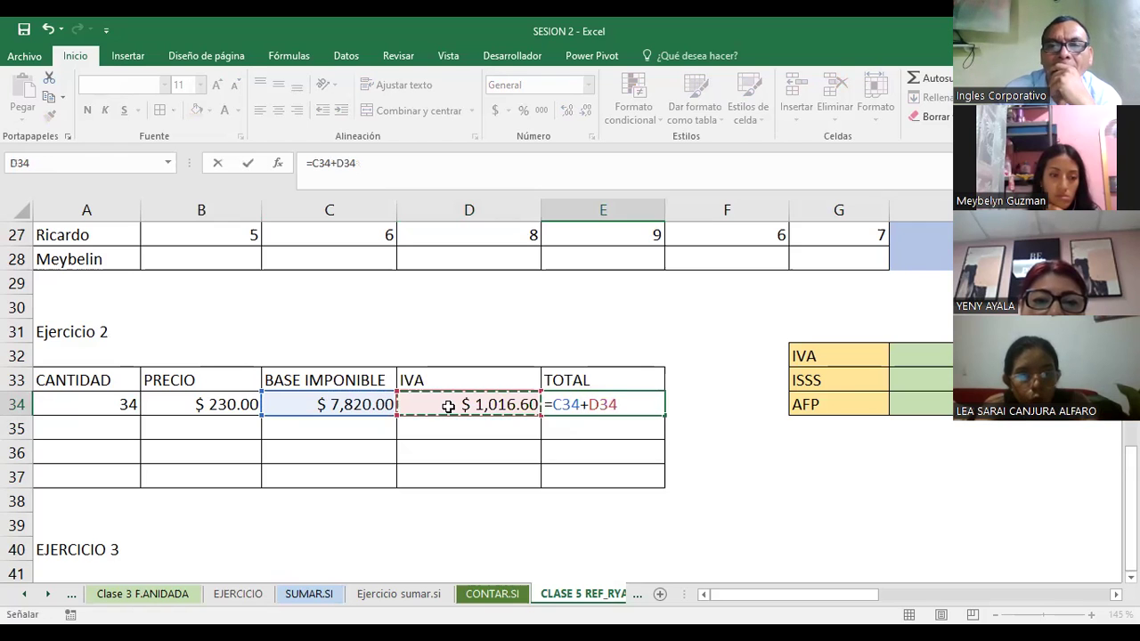
pyautogui.press('Return')
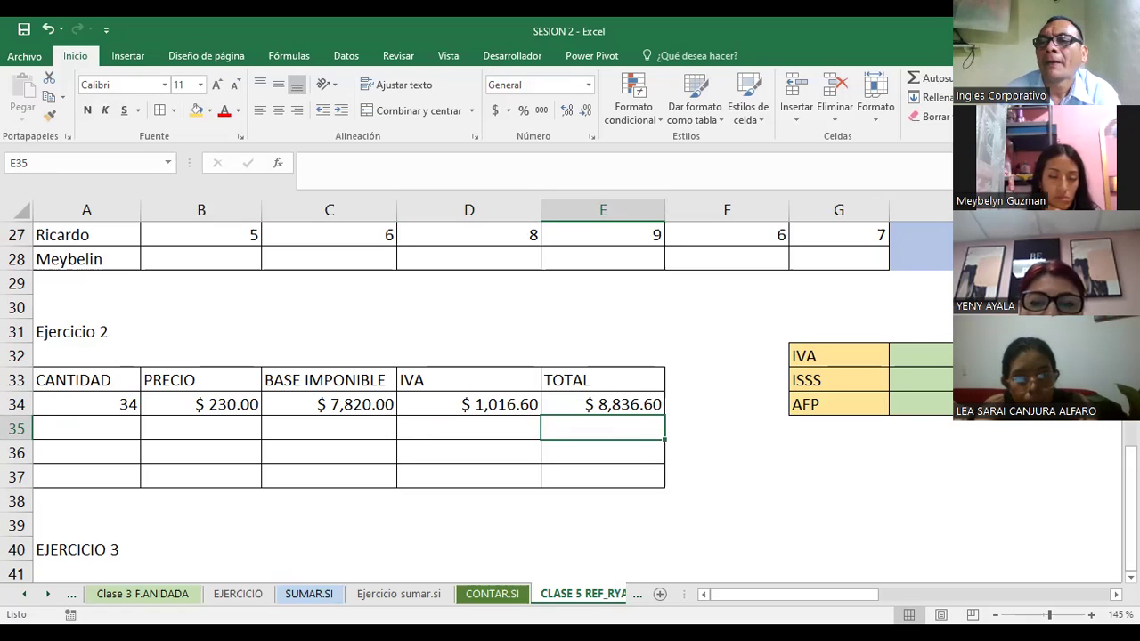
pyautogui.moveTo(1129, 526); pyautogui.dragTo(1130, 522)
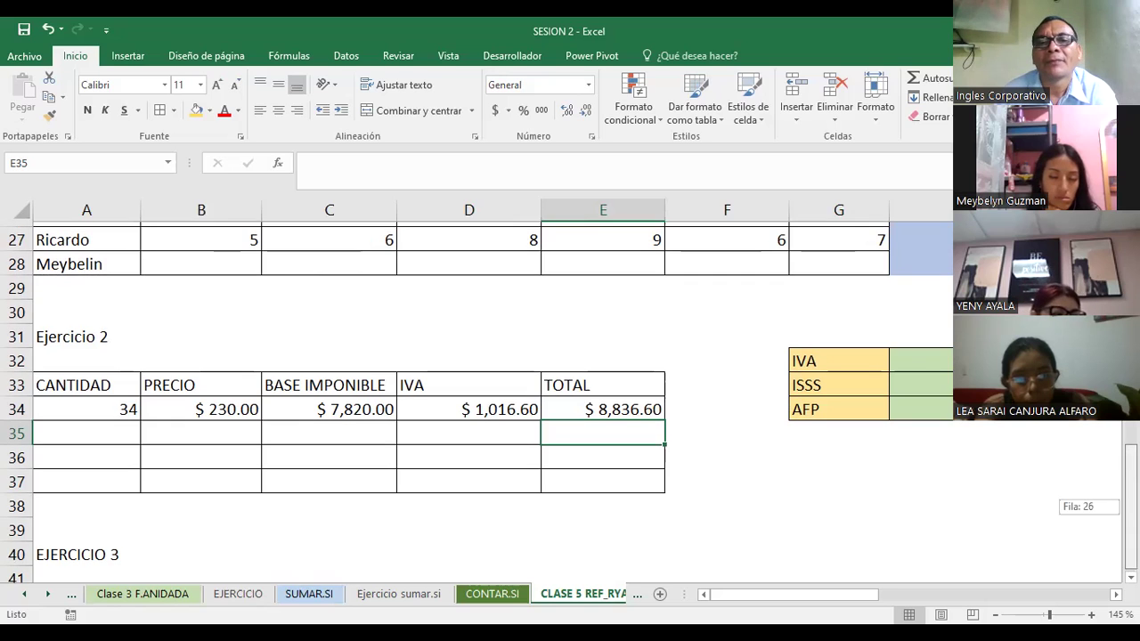
pyautogui.moveTo(946, 491); pyautogui.dragTo(944, 491)
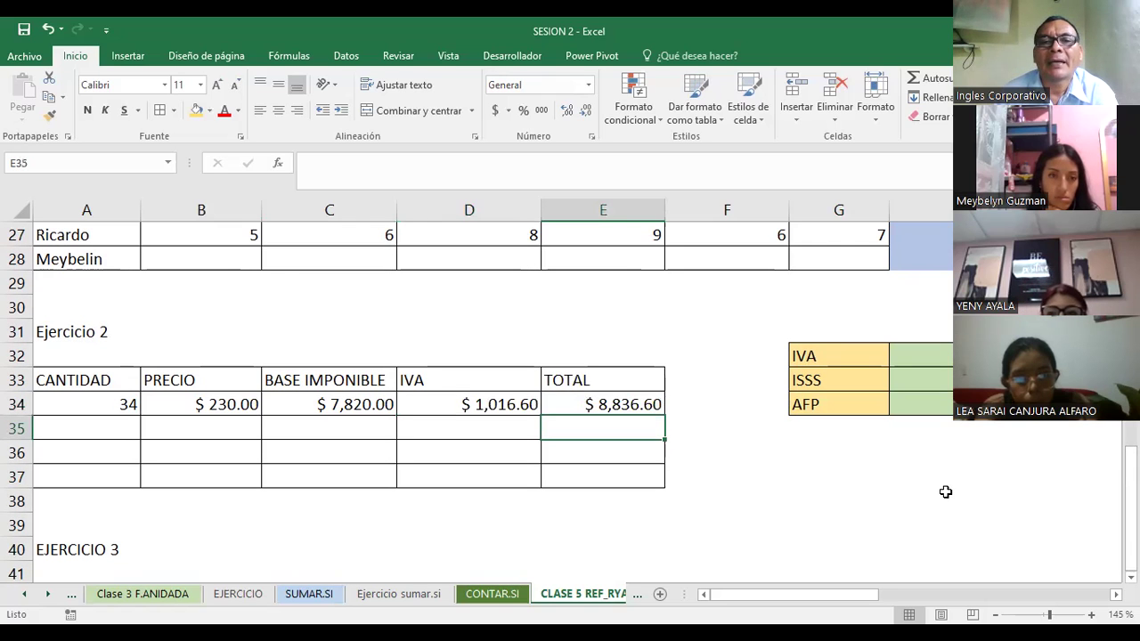
pyautogui.click(466, 404)
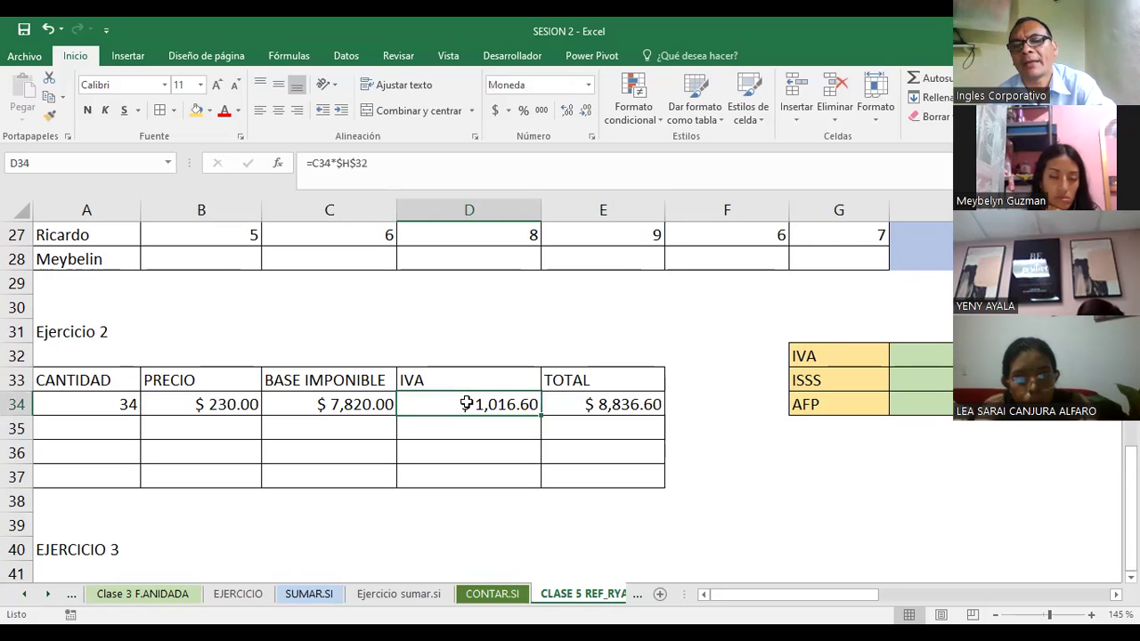
# Step: Clear the sample values in A34 through D34
pyautogui.press('Delete')
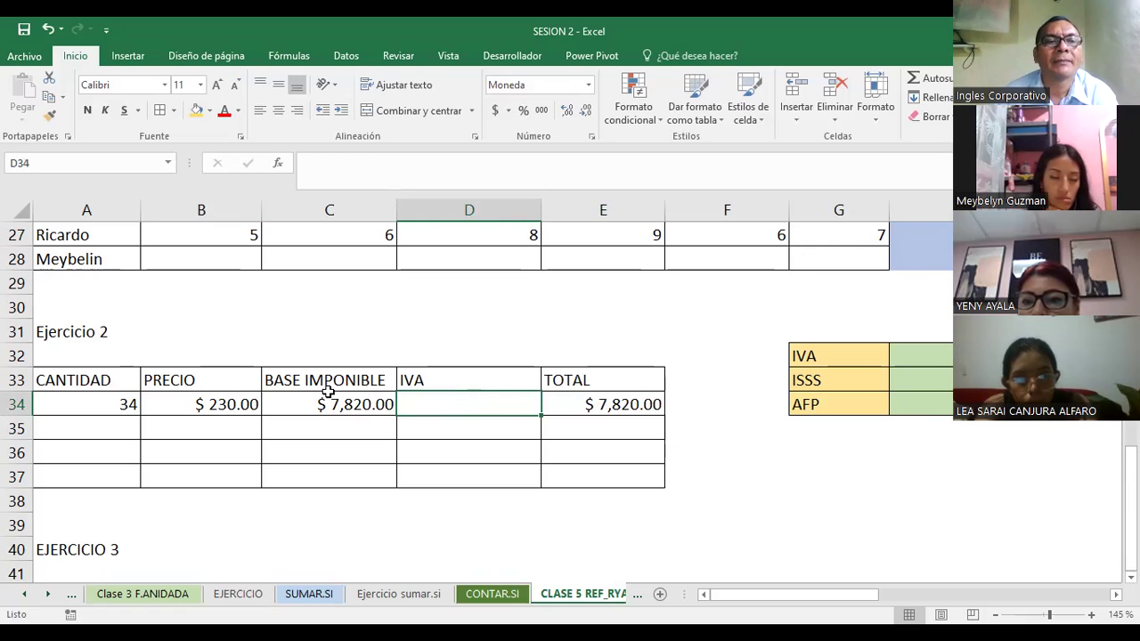
pyautogui.click(231, 405)
pyautogui.press('Delete')
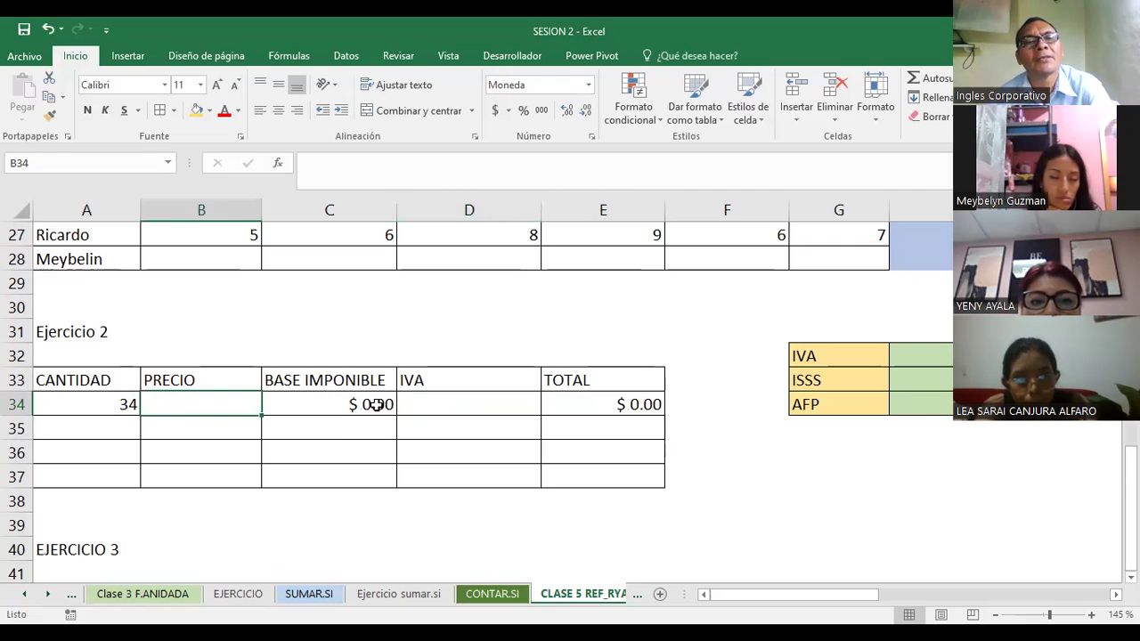
pyautogui.click(327, 405)
pyautogui.press('Delete')
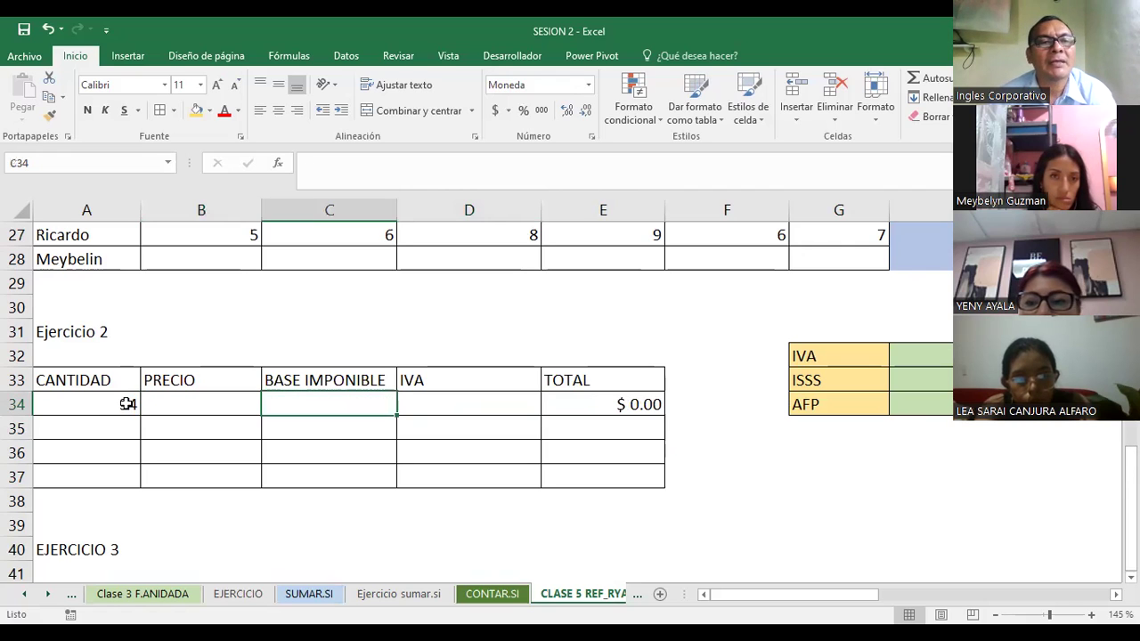
pyautogui.click(106, 403)
pyautogui.press('Delete')
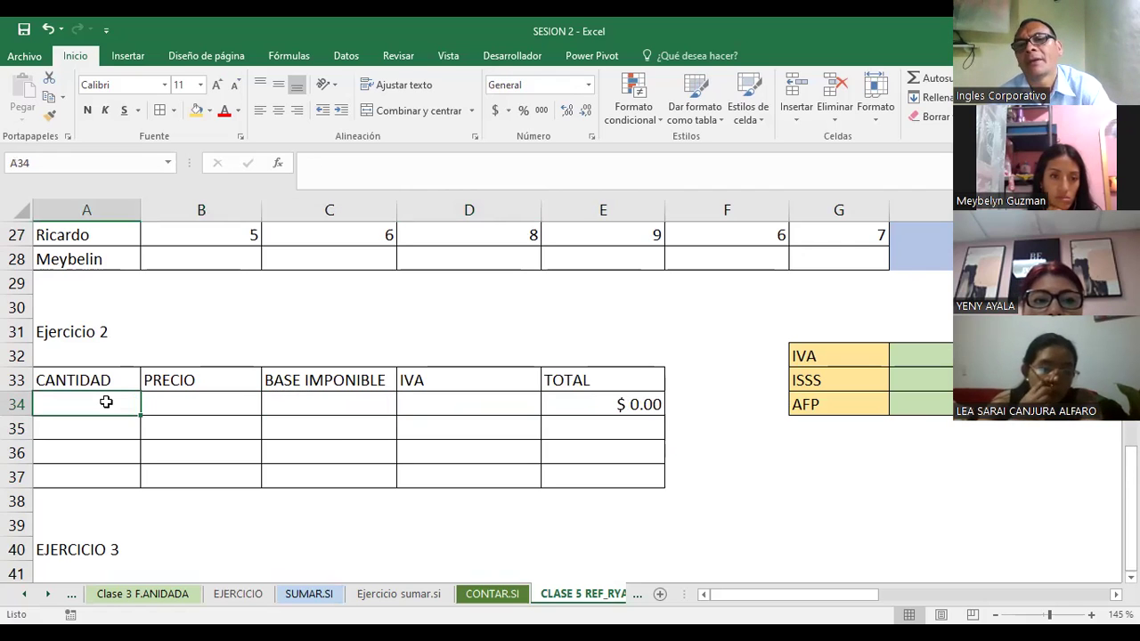
pyautogui.click(193, 401)
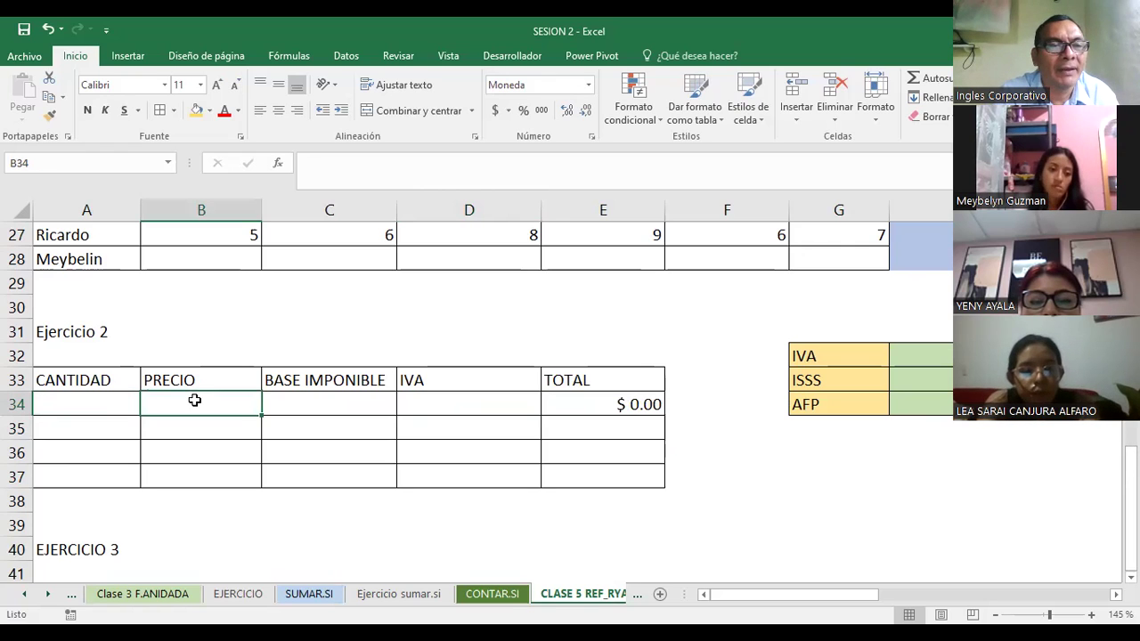
# Step: Rename the CANTIDAD and PRECIO headers to EMPLEADO and SALARIO
pyautogui.click(116, 380)
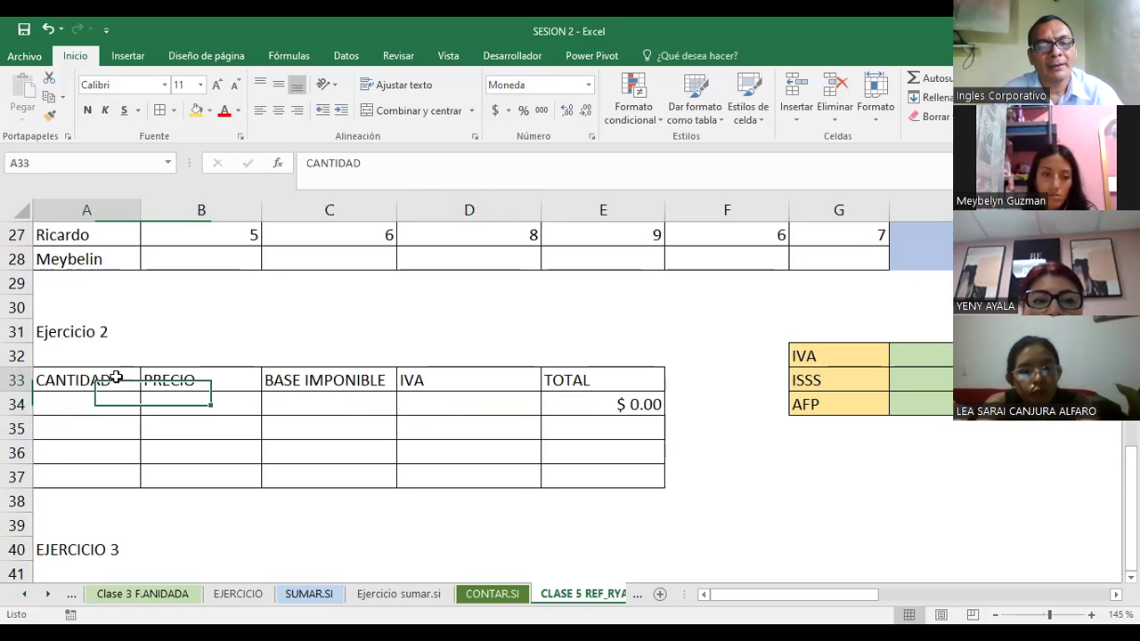
pyautogui.write('EMPLEADO')
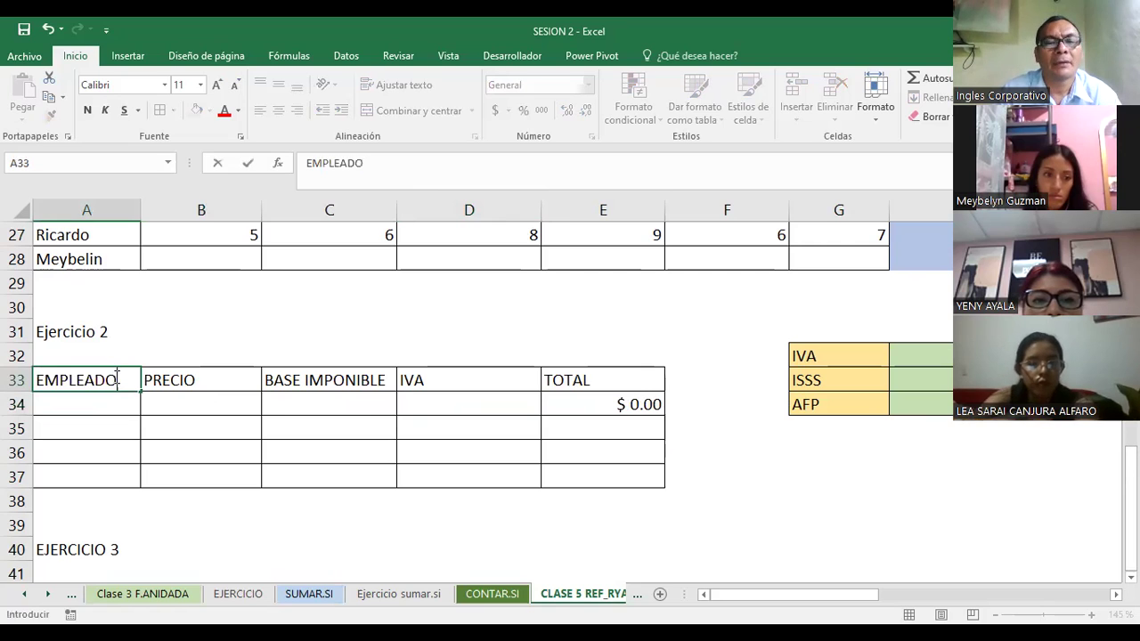
pyautogui.press('Return')
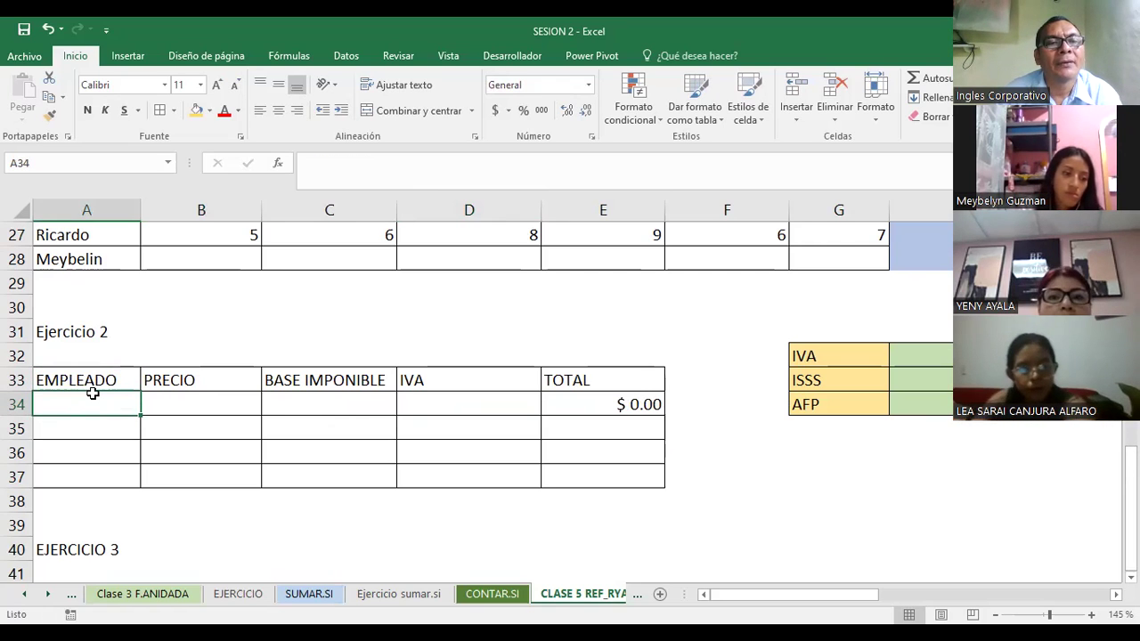
pyautogui.click(190, 381)
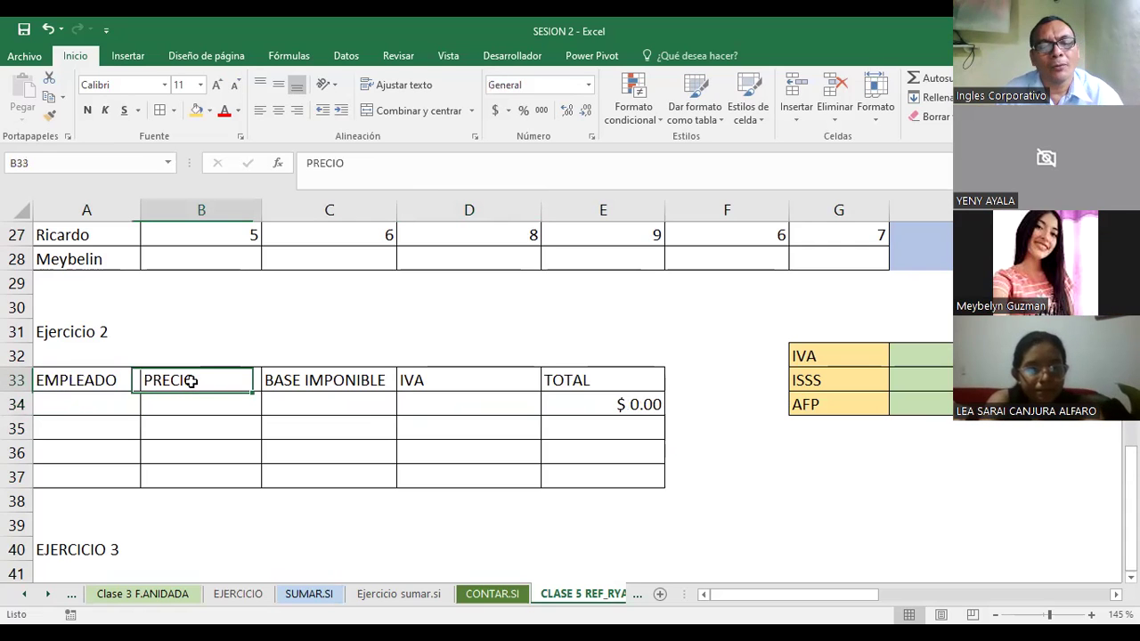
pyautogui.write('SALARI')
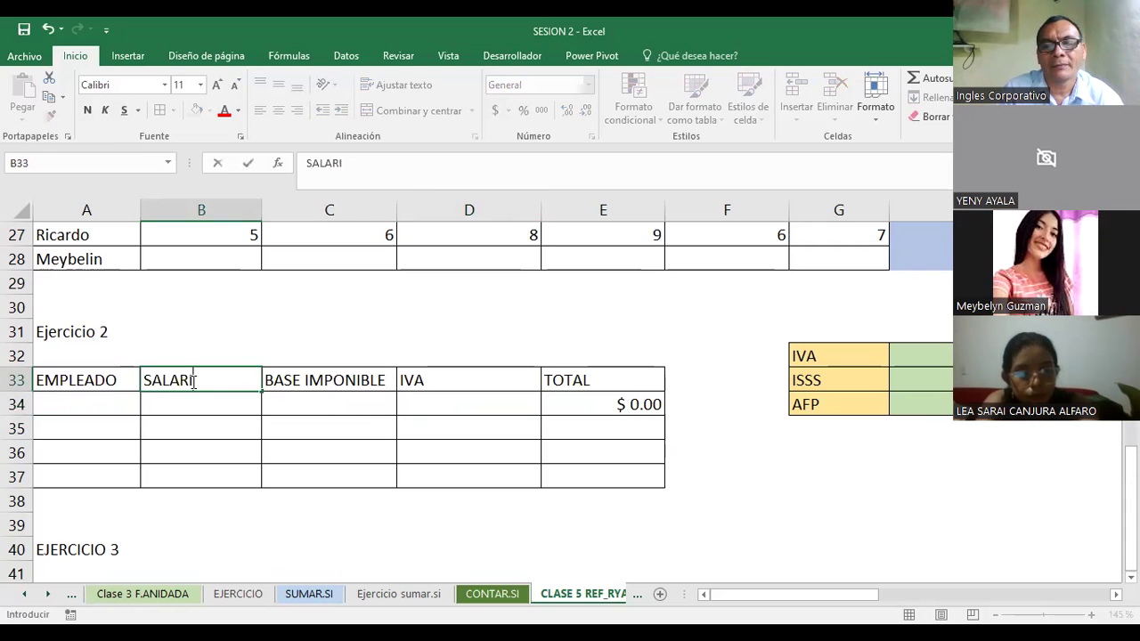
pyautogui.write('O')
pyautogui.press('Return')
# Step: Enter the employee's name in A34 and the salary 852.12 in B34
pyautogui.click(67, 401)
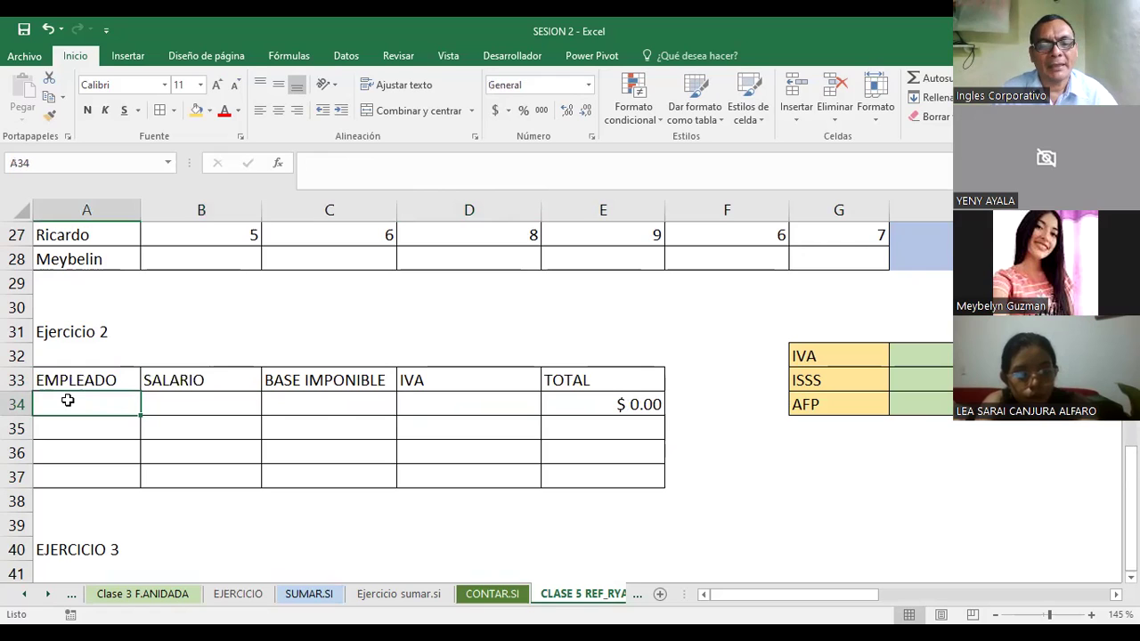
pyautogui.write('CLAUDI')
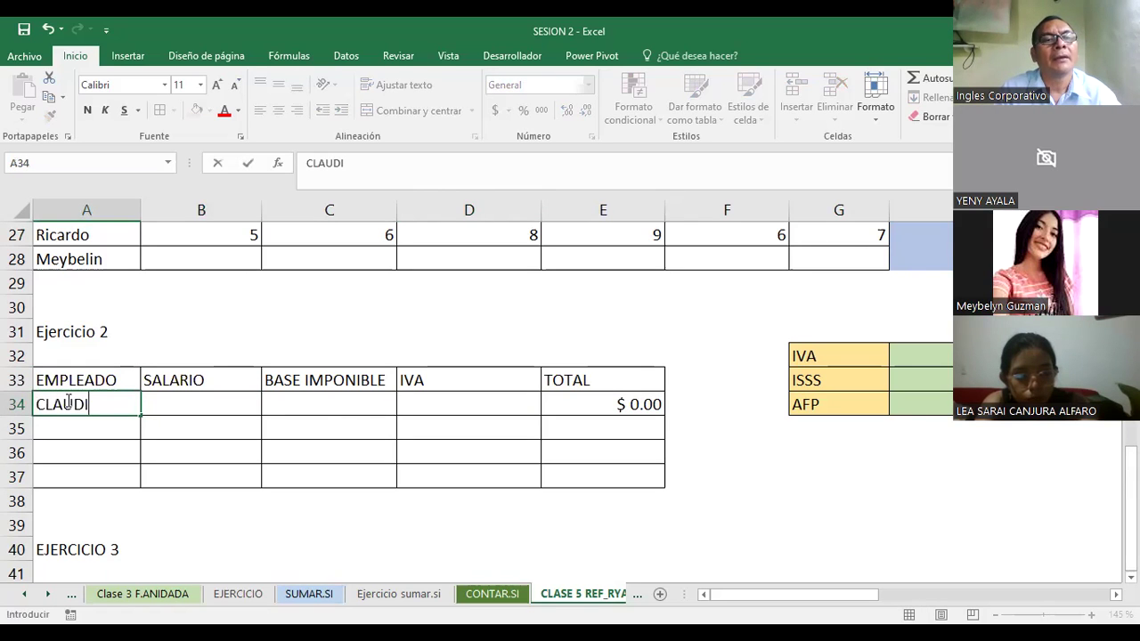
pyautogui.write('A')
pyautogui.press('Return')
pyautogui.press('Up')
pyautogui.press('Right')
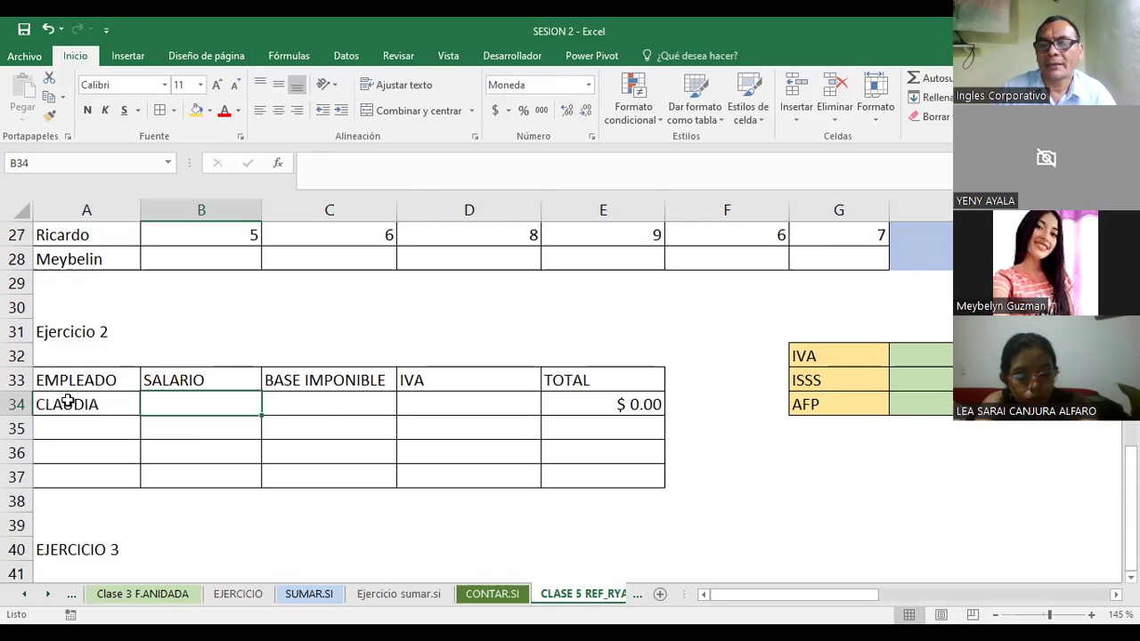
pyautogui.write('8')
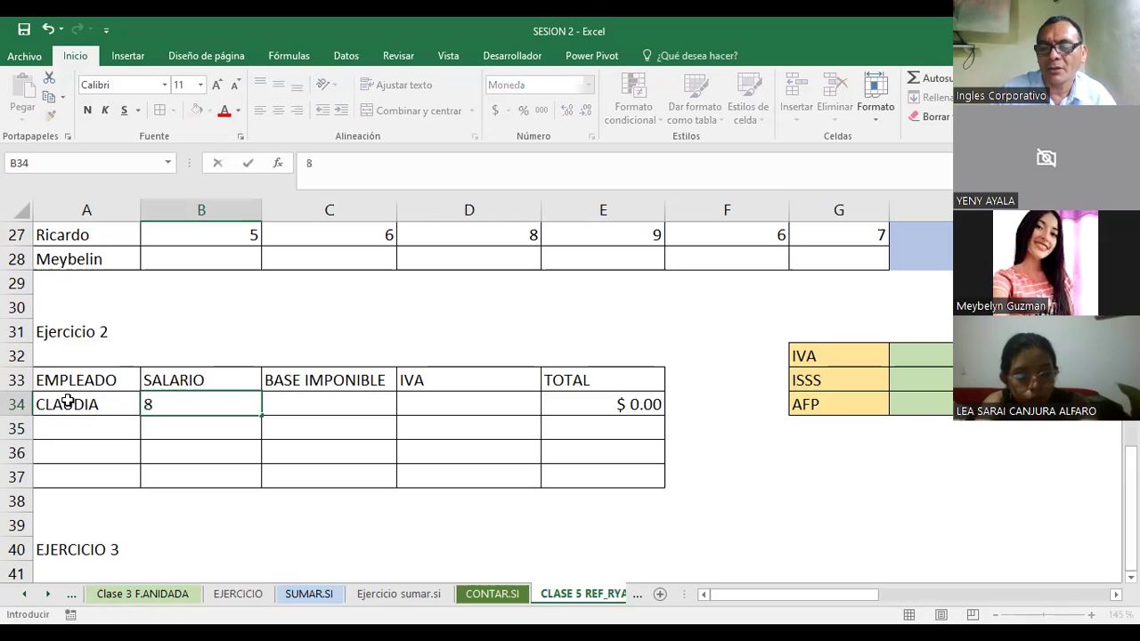
pyautogui.write('52.12')
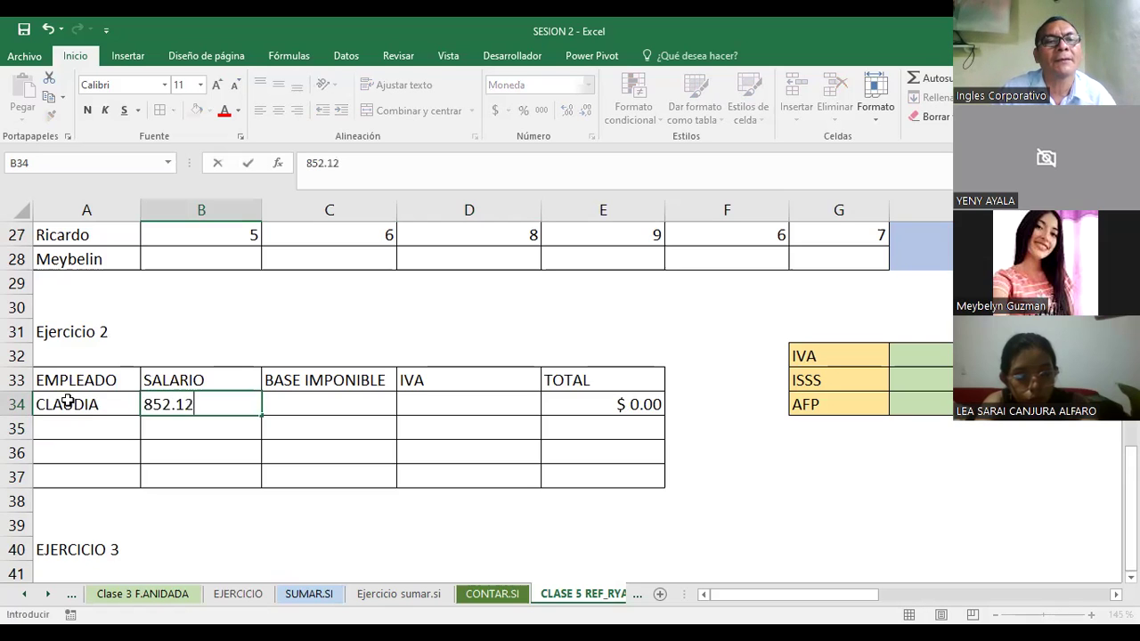
pyautogui.click(304, 378)
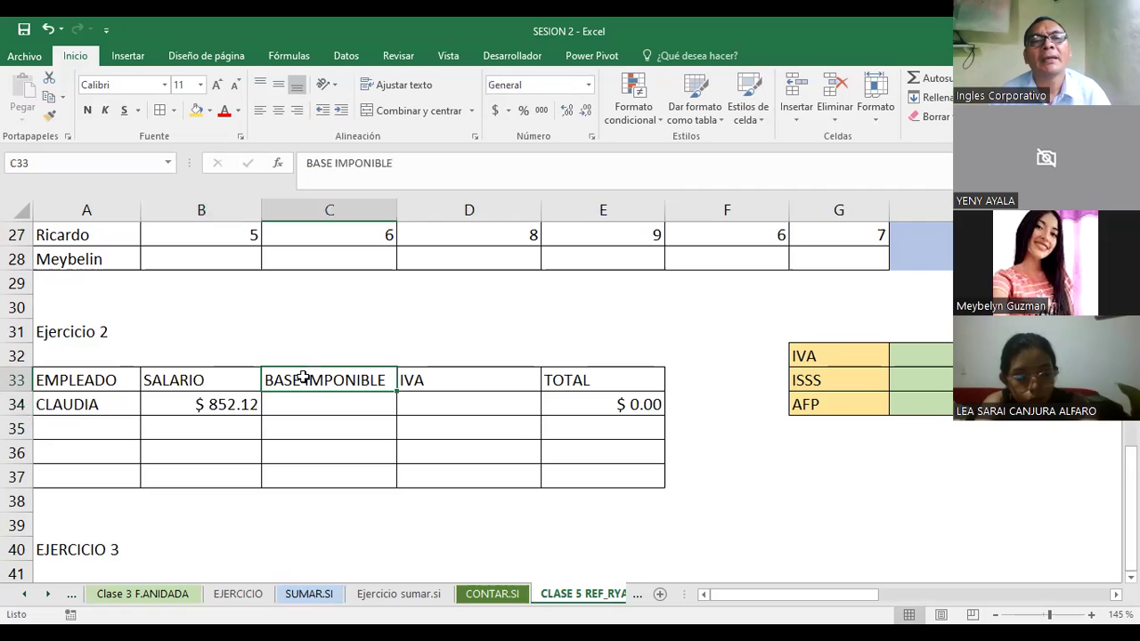
pyautogui.click(443, 382)
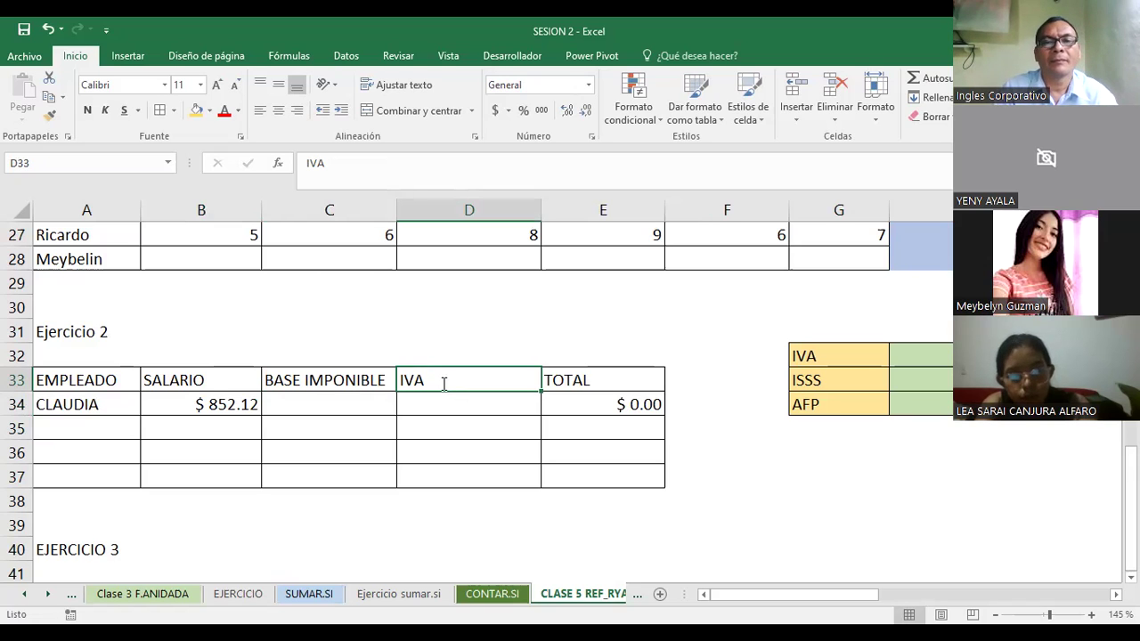
pyautogui.write('ISSS')
pyautogui.press('Return')
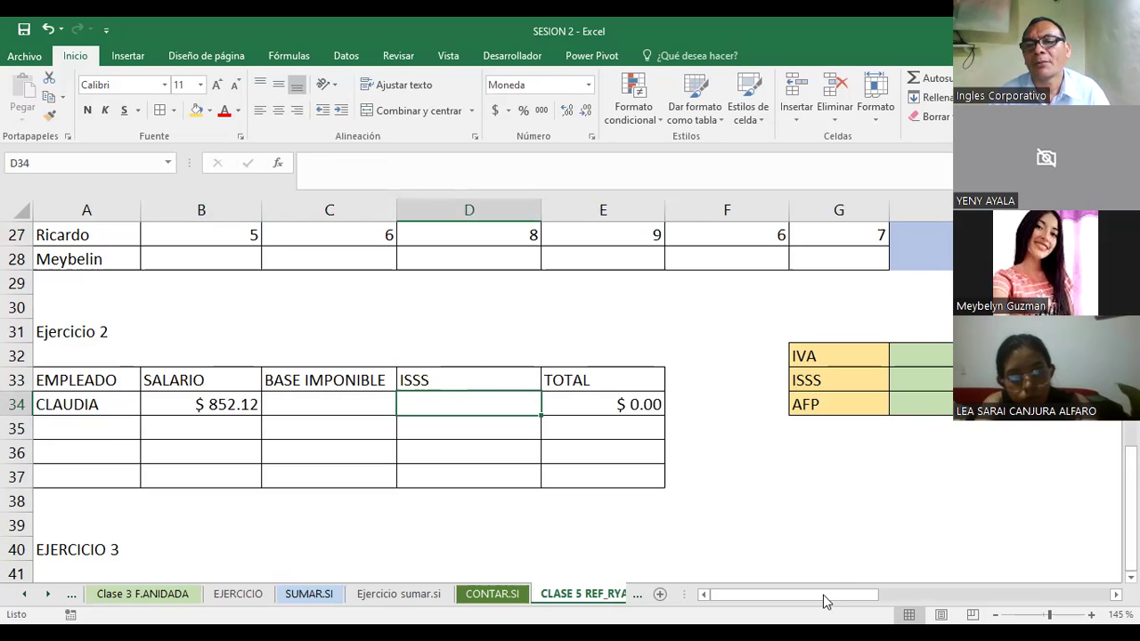
pyautogui.moveTo(825, 596); pyautogui.dragTo(922, 596)
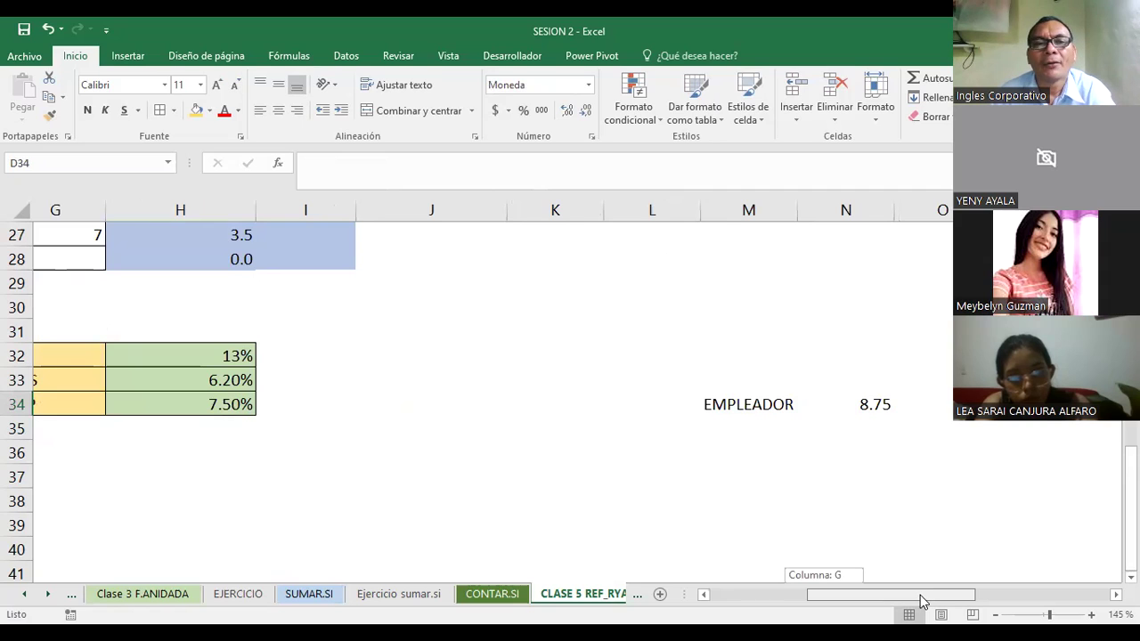
pyautogui.moveTo(920, 595); pyautogui.dragTo(824, 603)
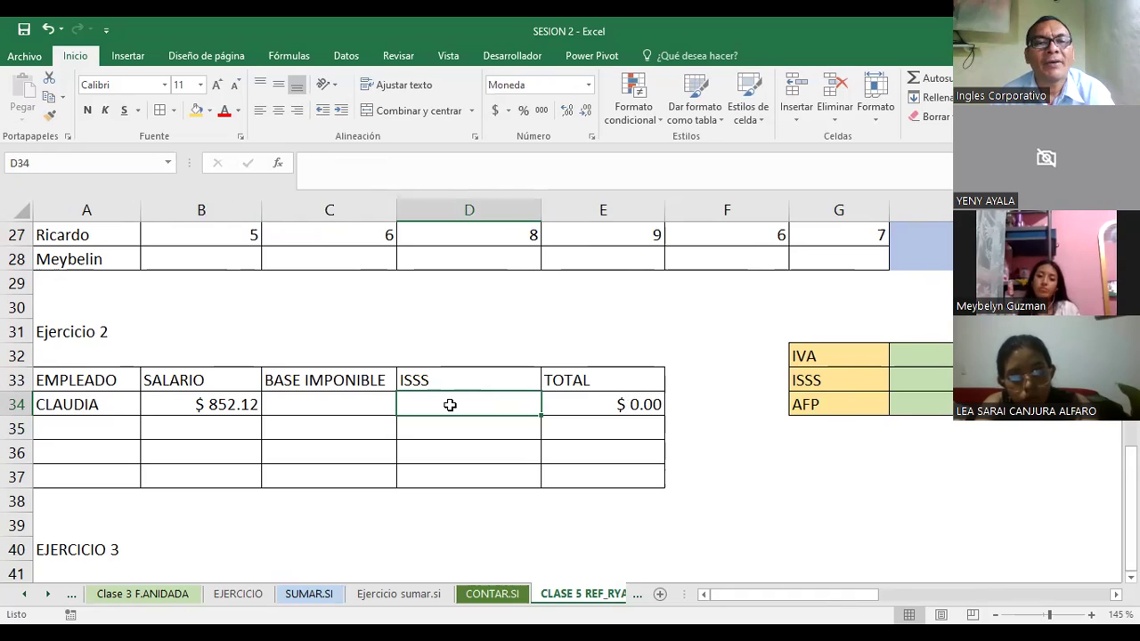
pyautogui.click(584, 381)
pyautogui.write('D')
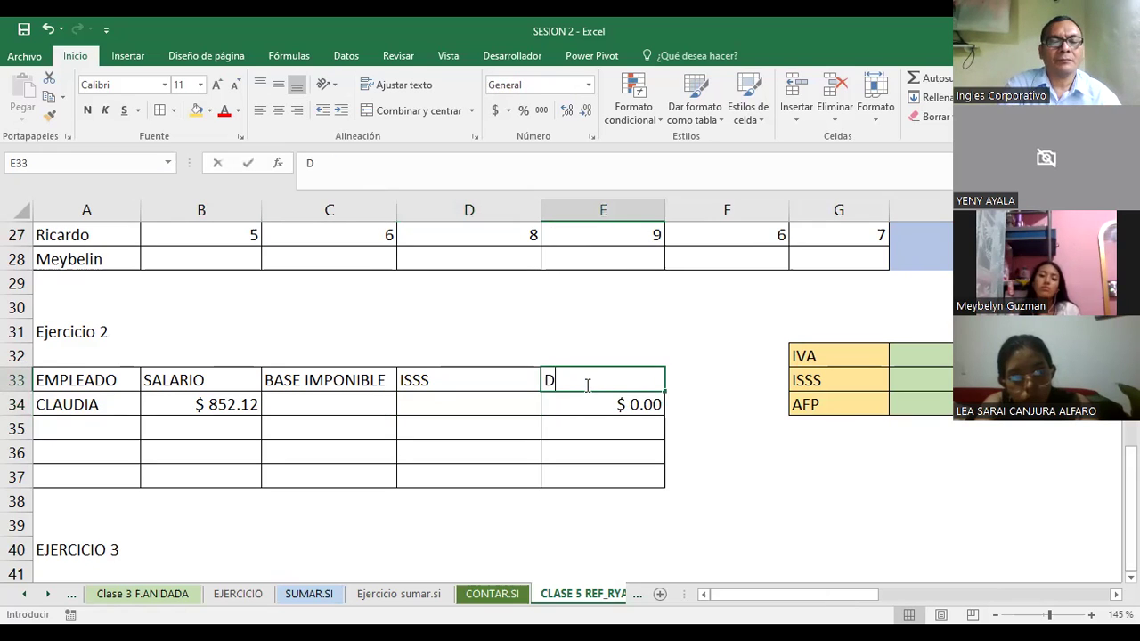
pyautogui.write('E')
pyautogui.press('BackSpace')
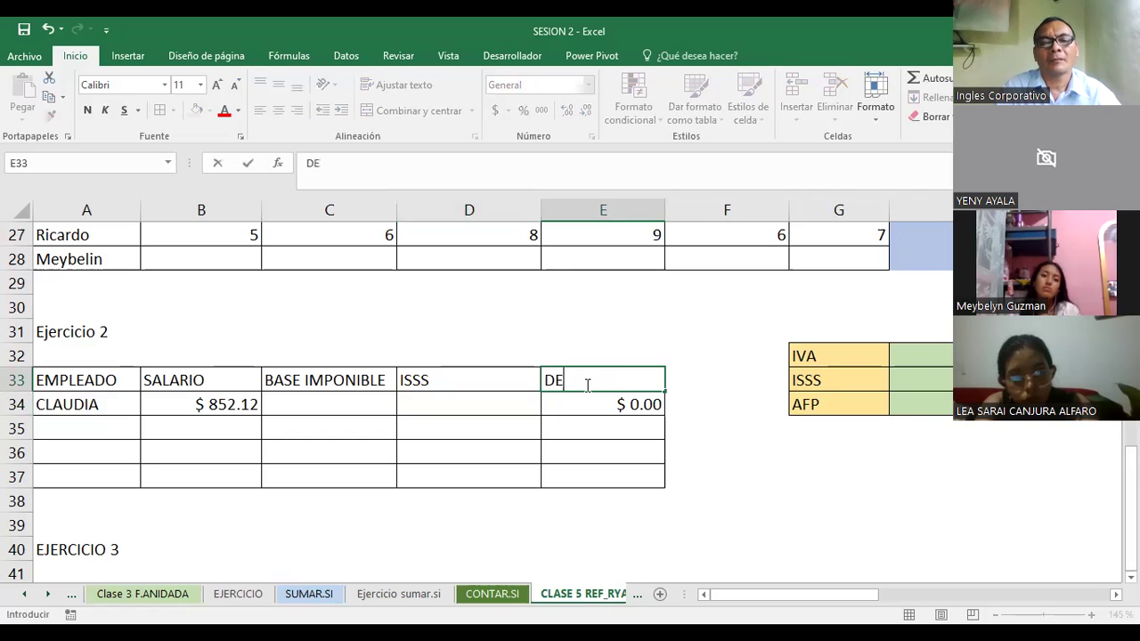
pyautogui.press('BackSpace')
pyautogui.press('BackSpace')
pyautogui.write('TOTA')
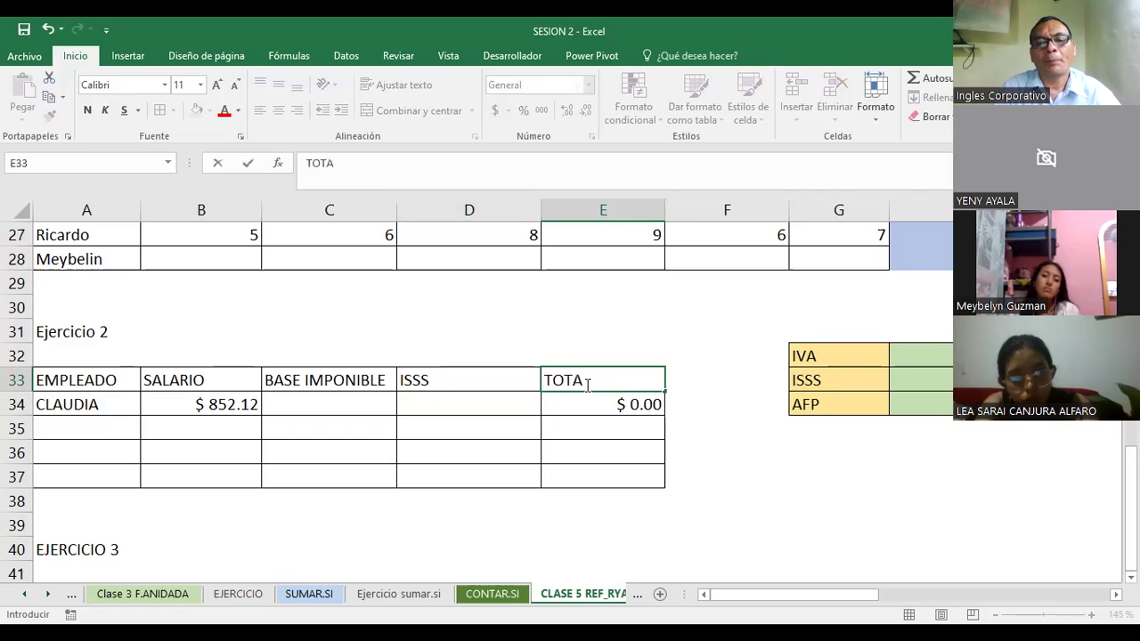
pyautogui.write('L')
pyautogui.press('Return')
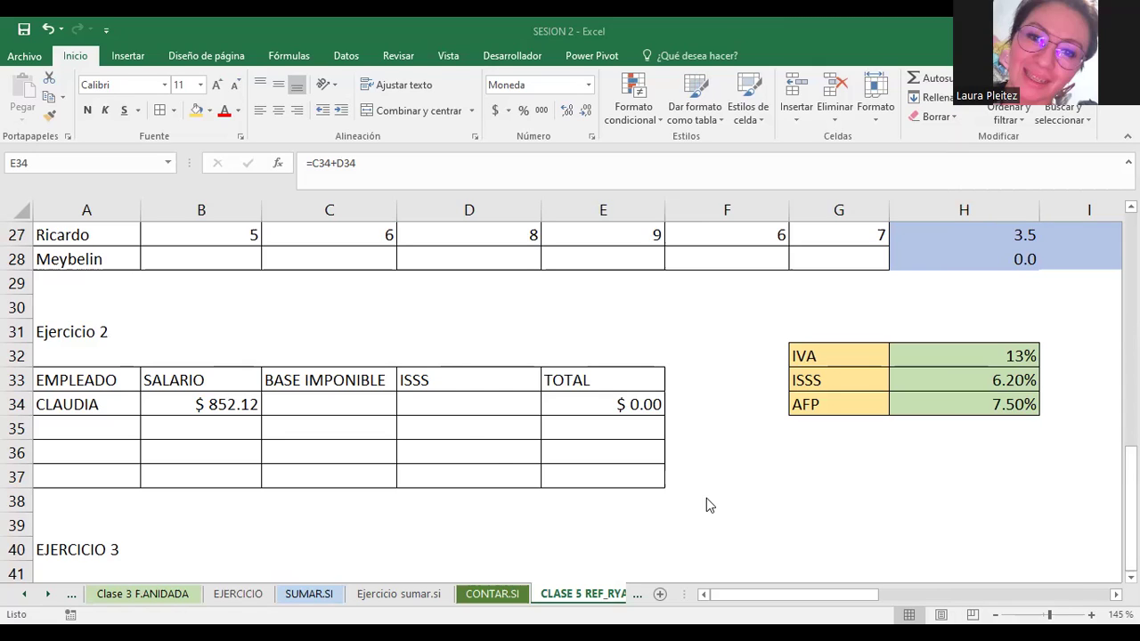
# Step: Enter =B34*$H$33 in D34 for an ISSS of $ 52.83
pyautogui.click(427, 406)
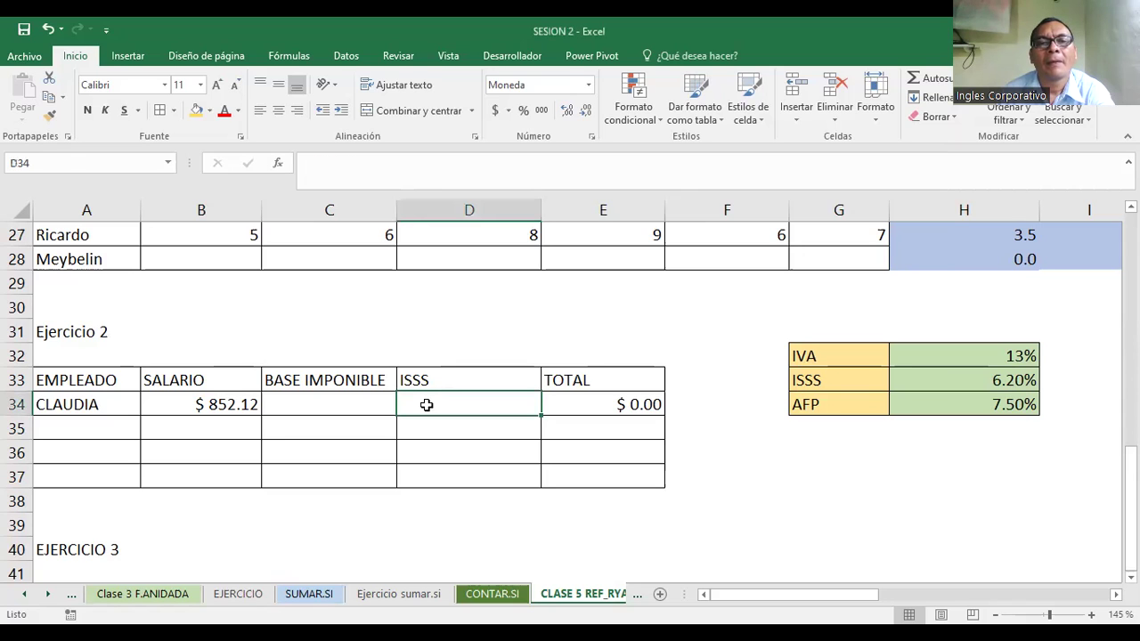
pyautogui.write('=')
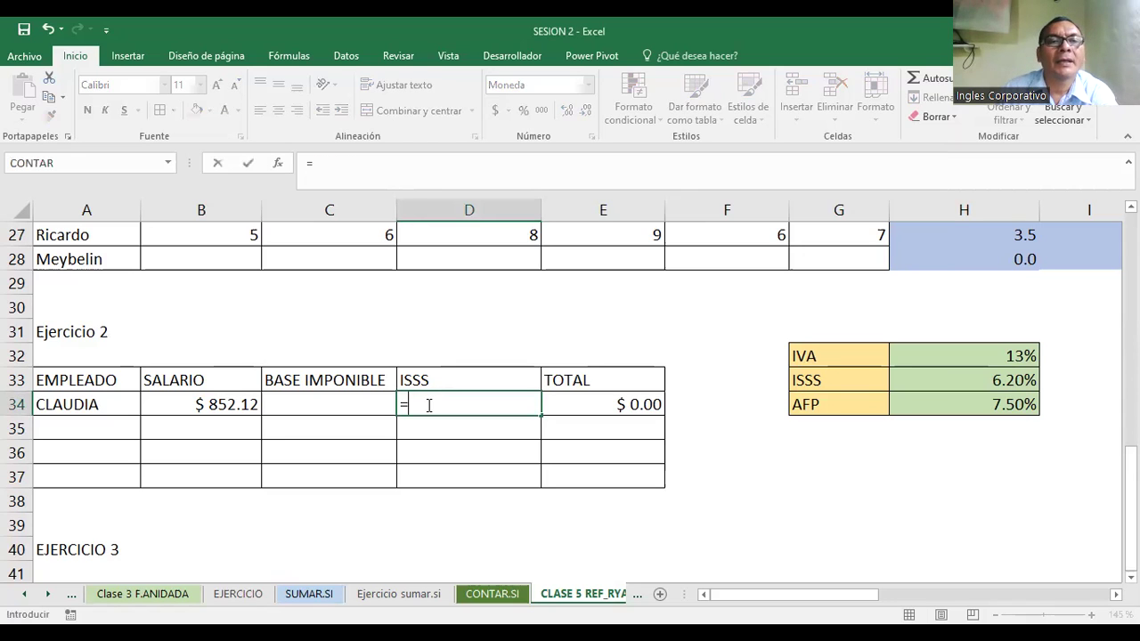
pyautogui.click(201, 403)
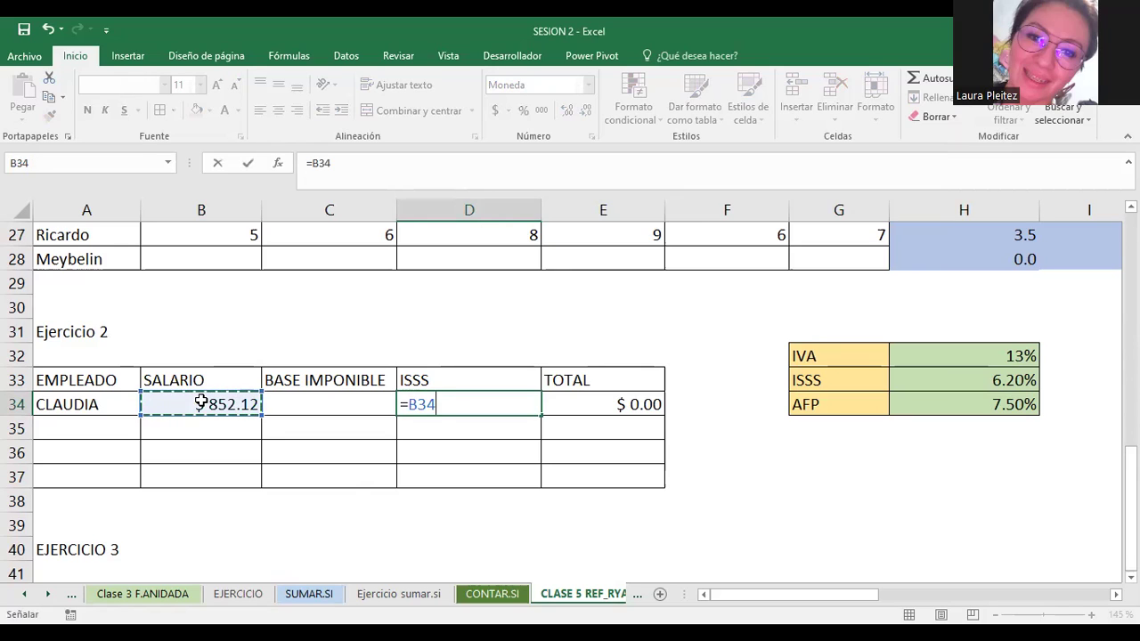
pyautogui.write('*')
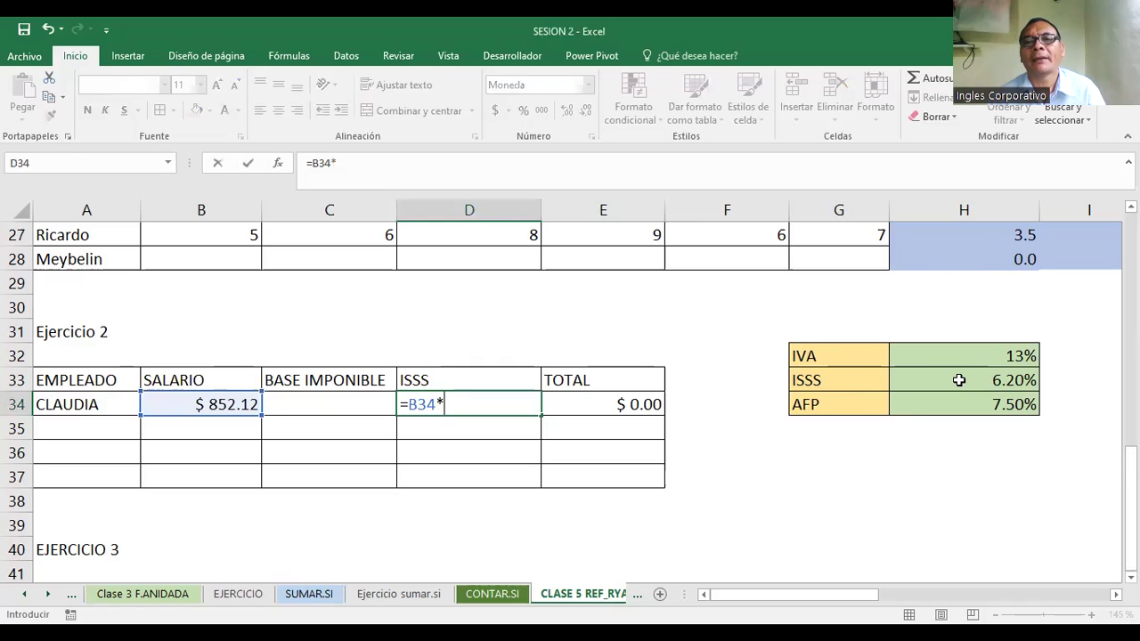
pyautogui.click(959, 380)
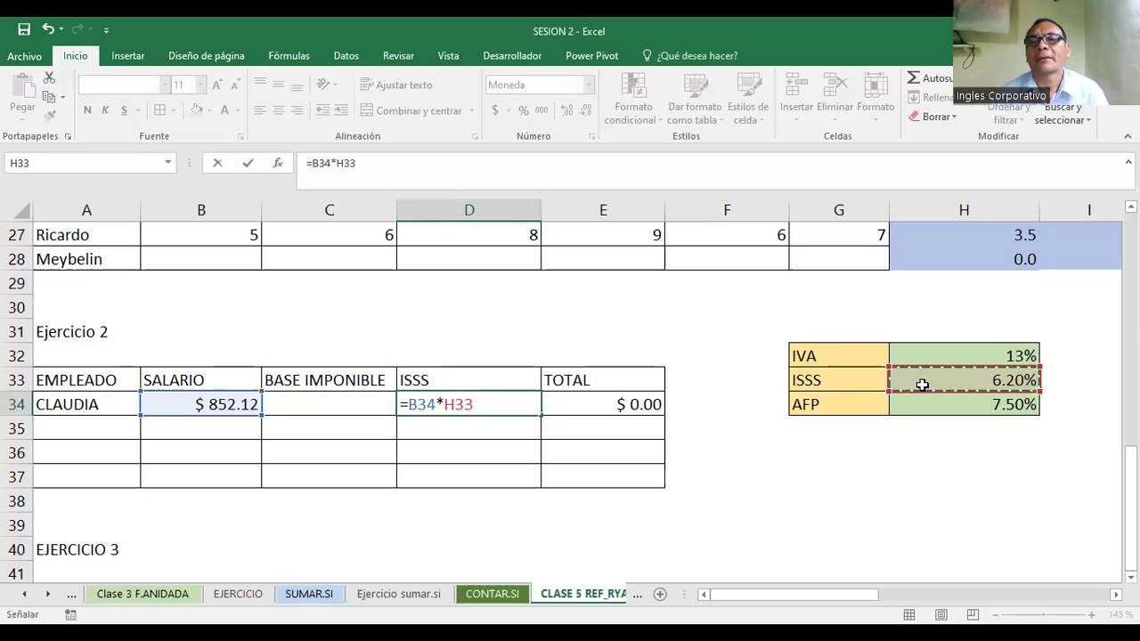
pyautogui.click(339, 172)
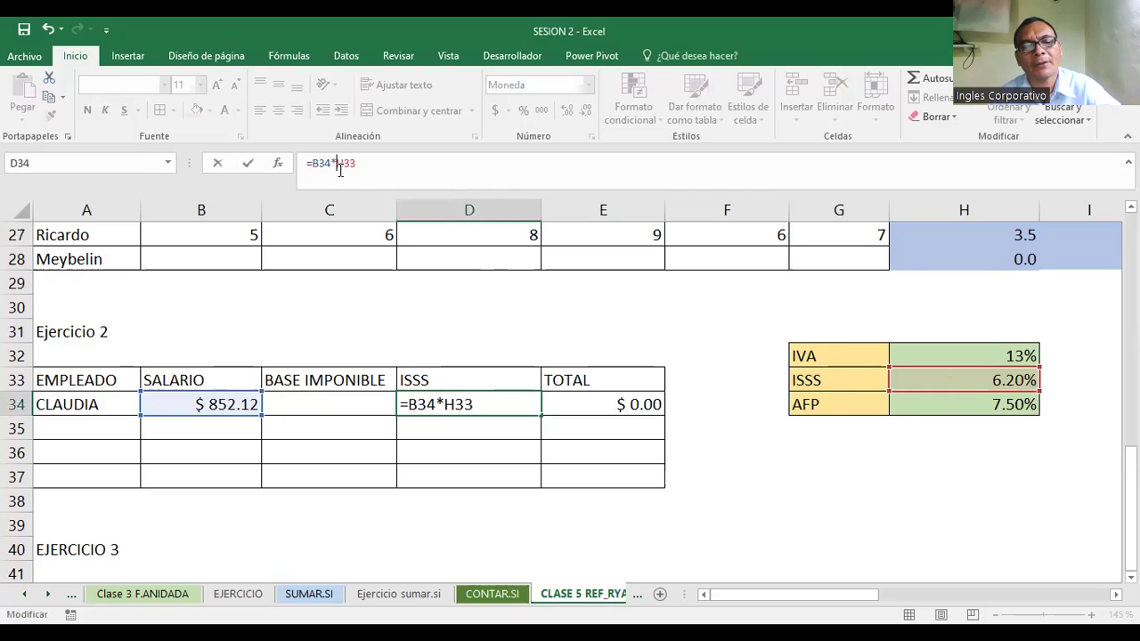
pyautogui.press('F4')
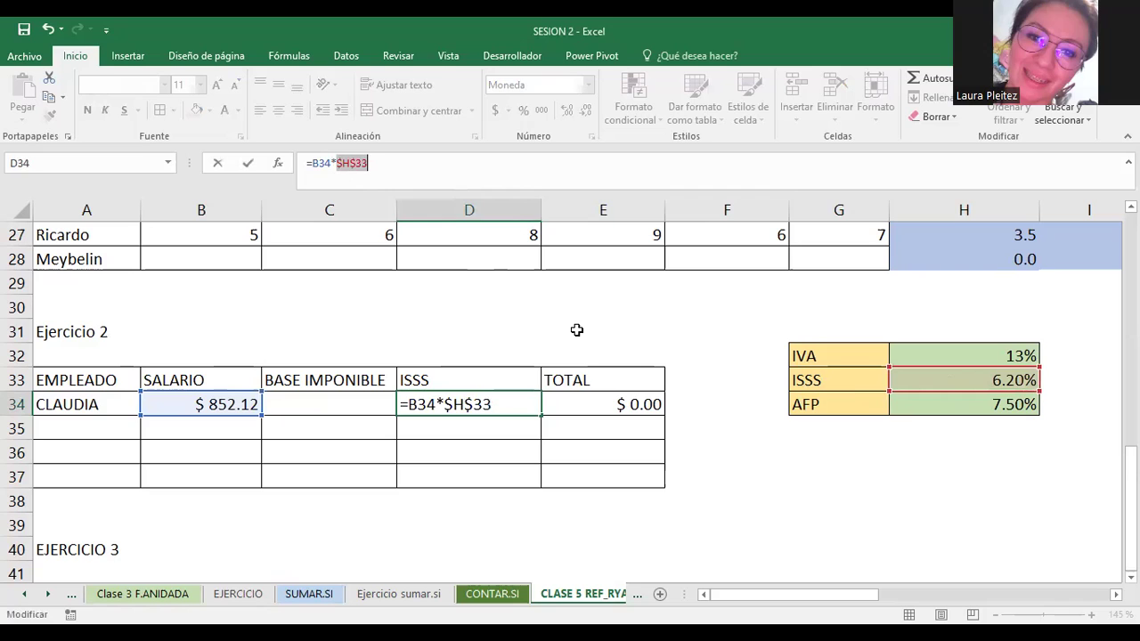
pyautogui.press('Return')
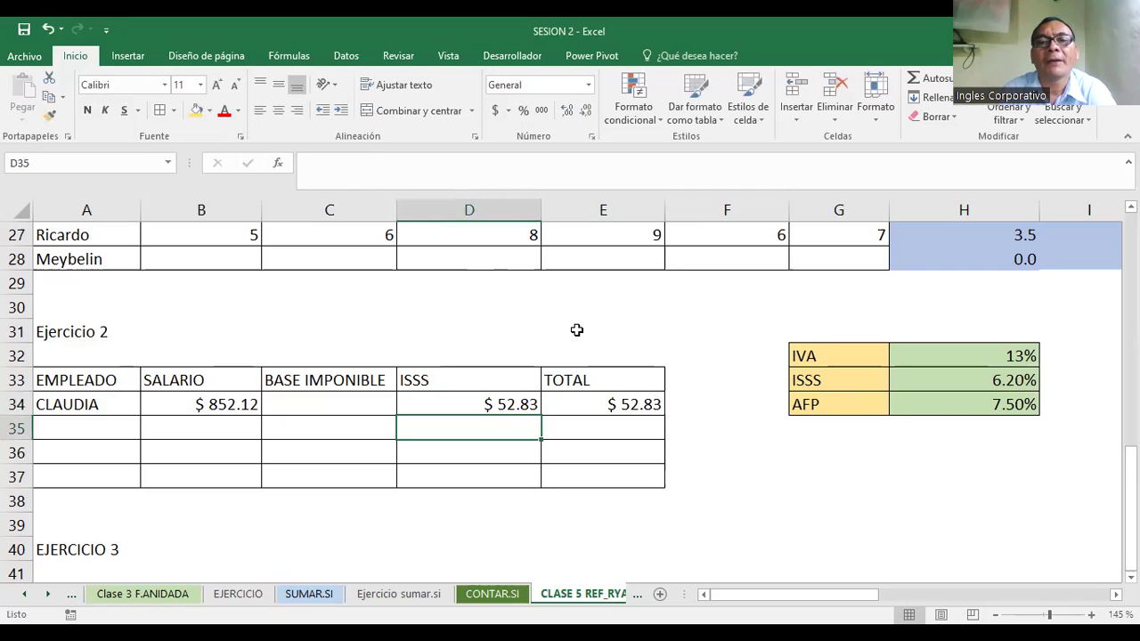
# Step: Replace E34 with =B34-D34 for a TOTAL of $ 799.29
pyautogui.click(601, 405)
pyautogui.press('Delete')
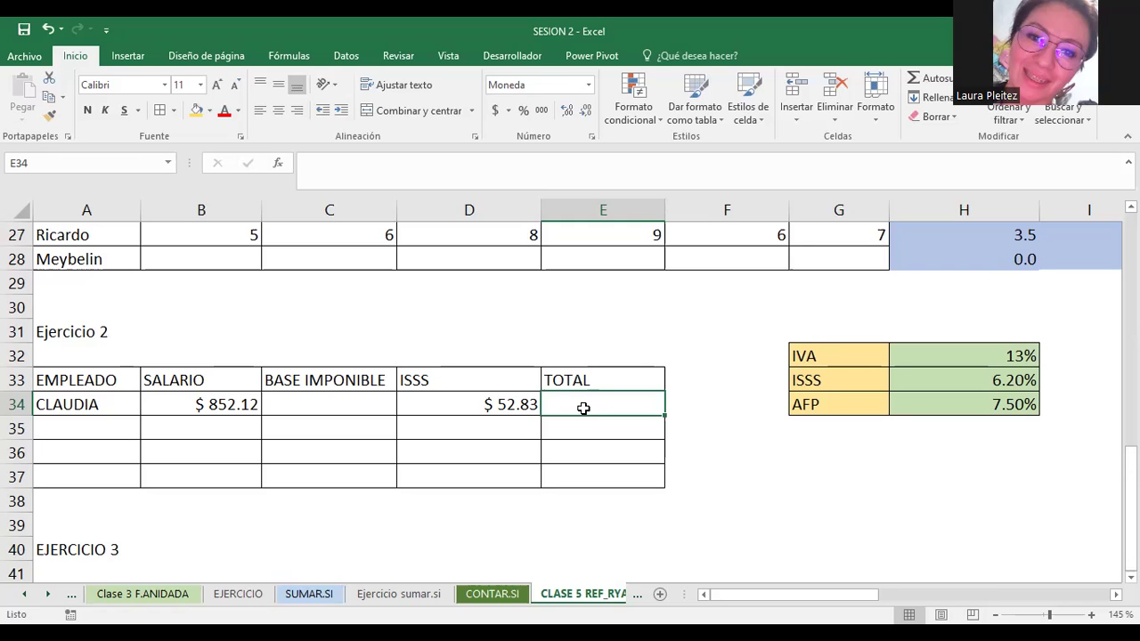
pyautogui.write('=')
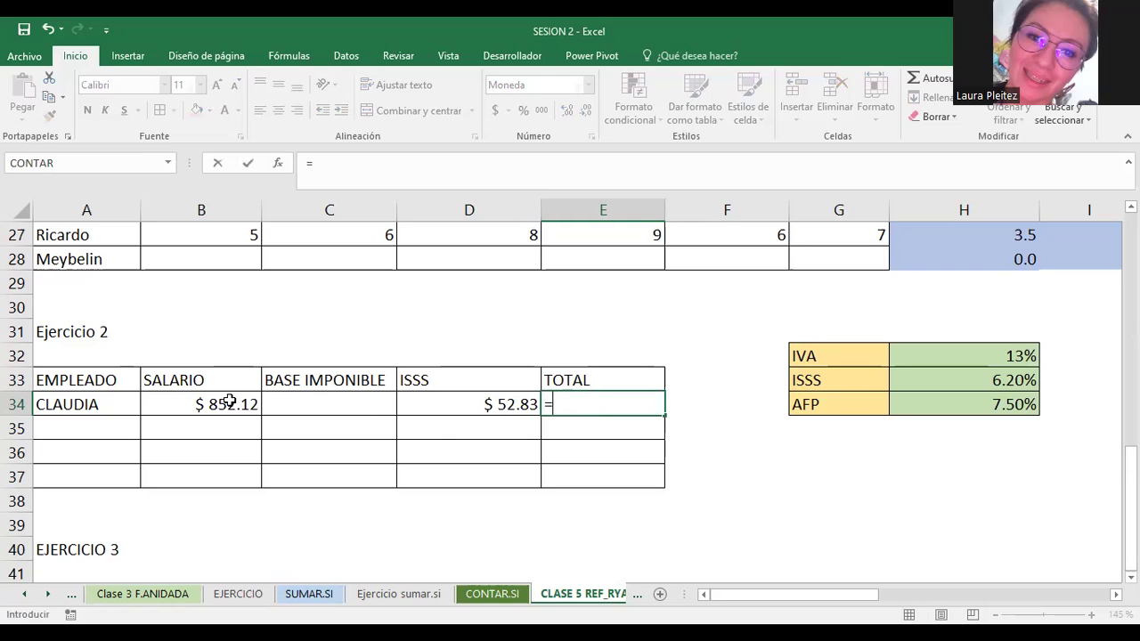
pyautogui.click(229, 402)
pyautogui.write('-')
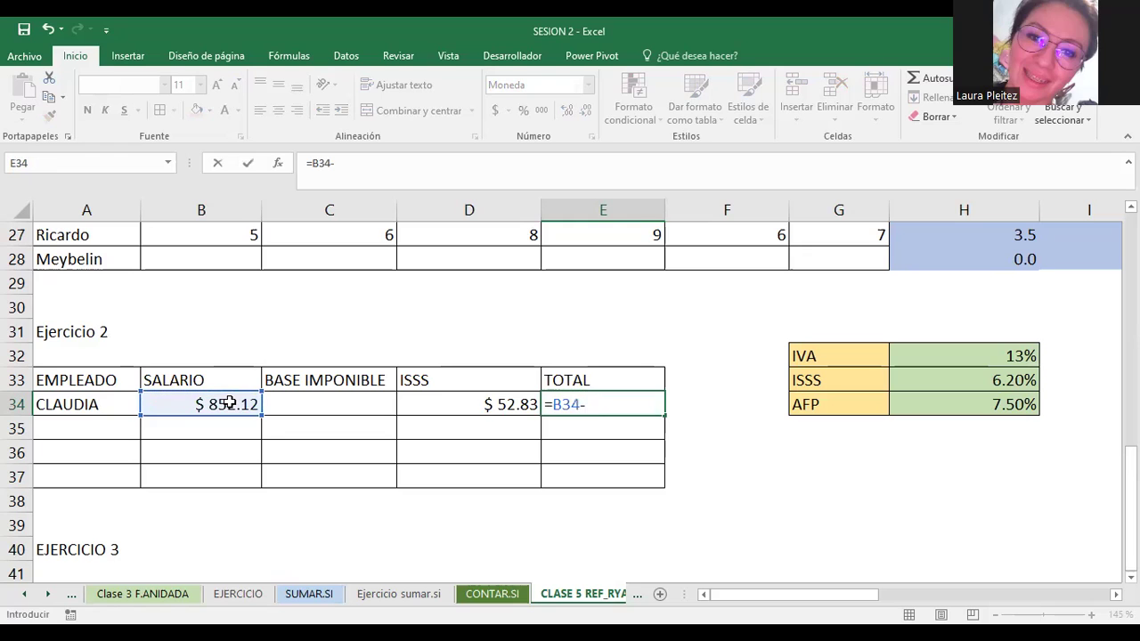
pyautogui.click(488, 404)
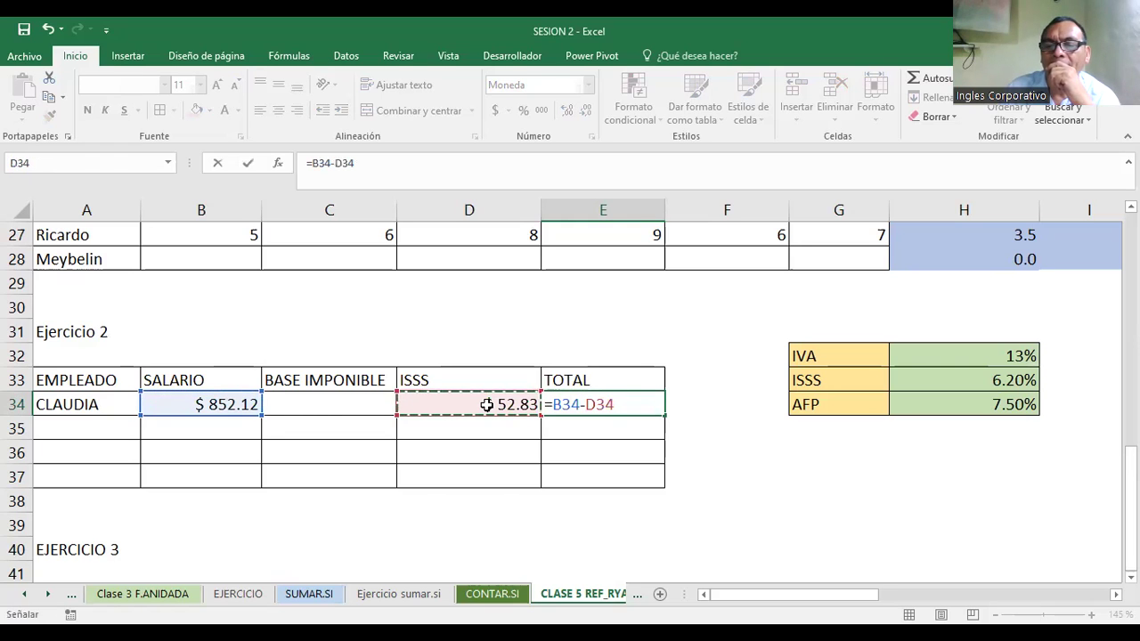
pyautogui.press('Return')
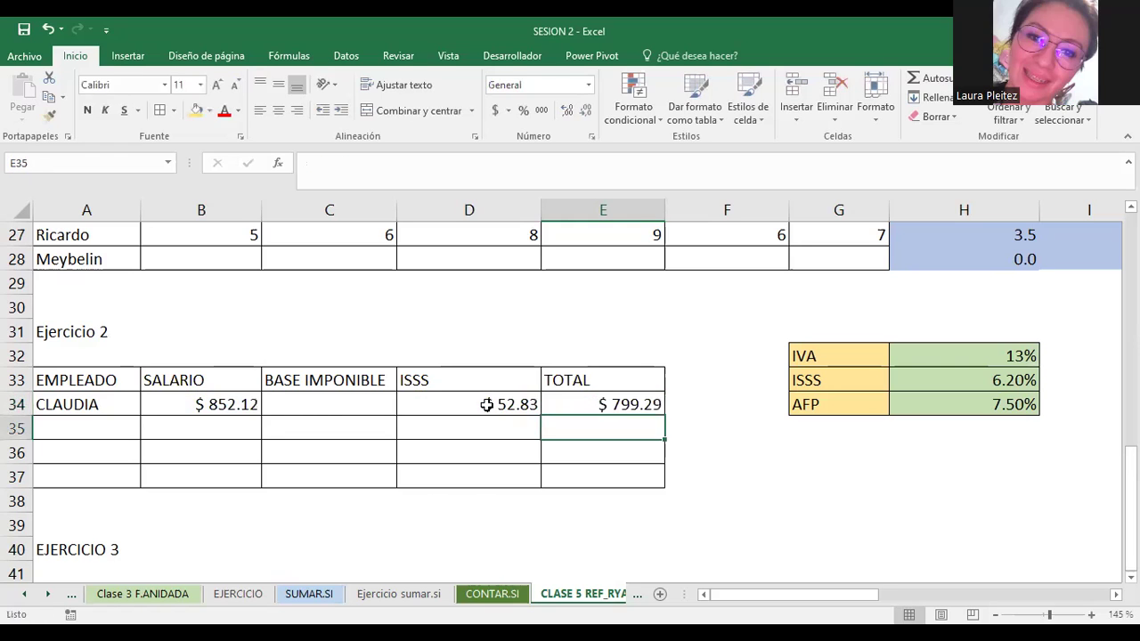
pyautogui.click(765, 447)
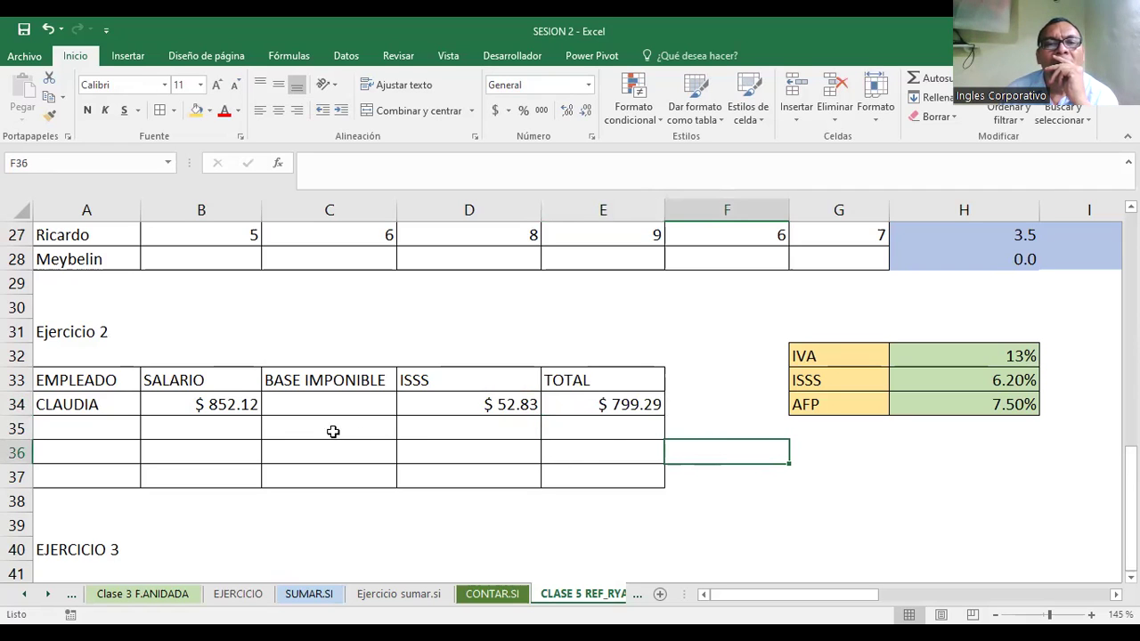
# Step: Replace the C33 header BASE IMPONIBLE with AFP
pyautogui.click(304, 378)
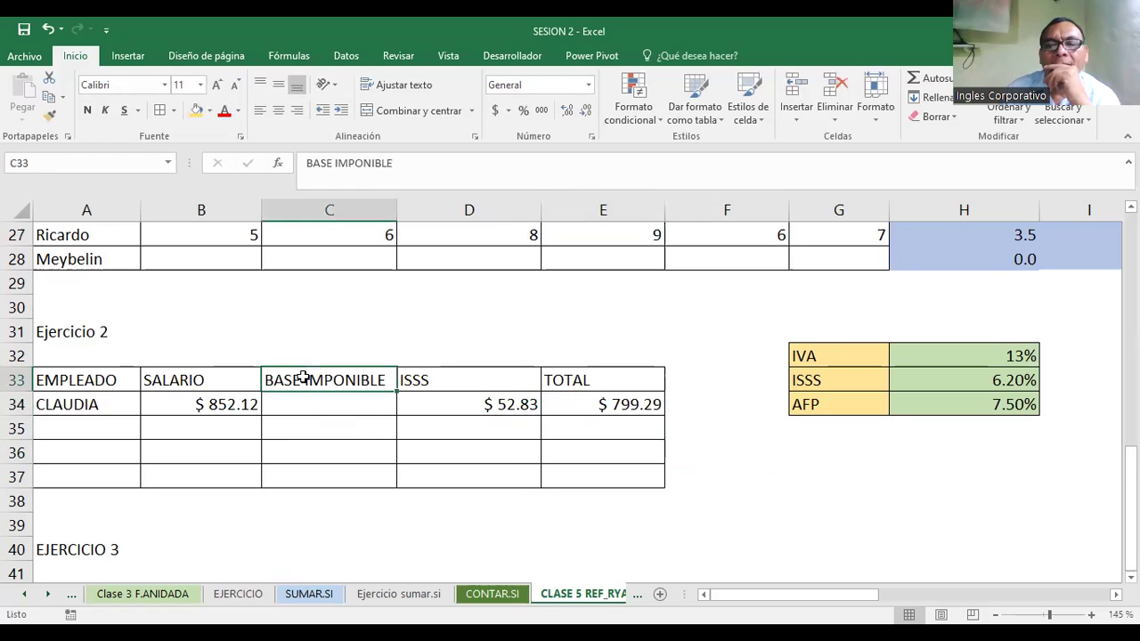
pyautogui.press('Delete')
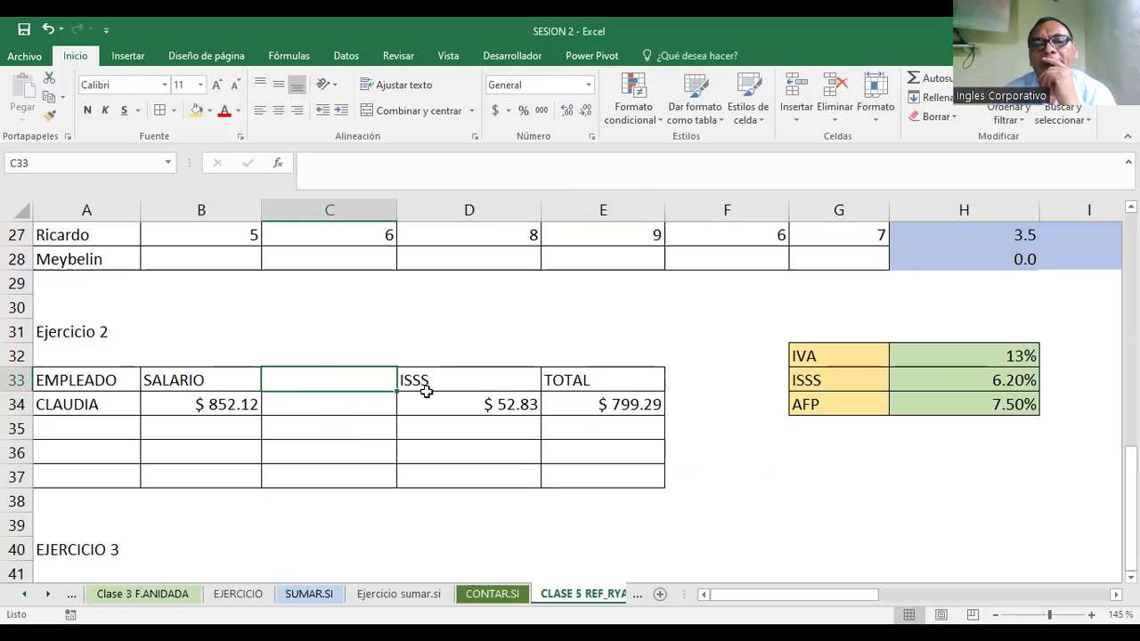
pyautogui.click(428, 383)
pyautogui.click(317, 389)
pyautogui.write('AFP')
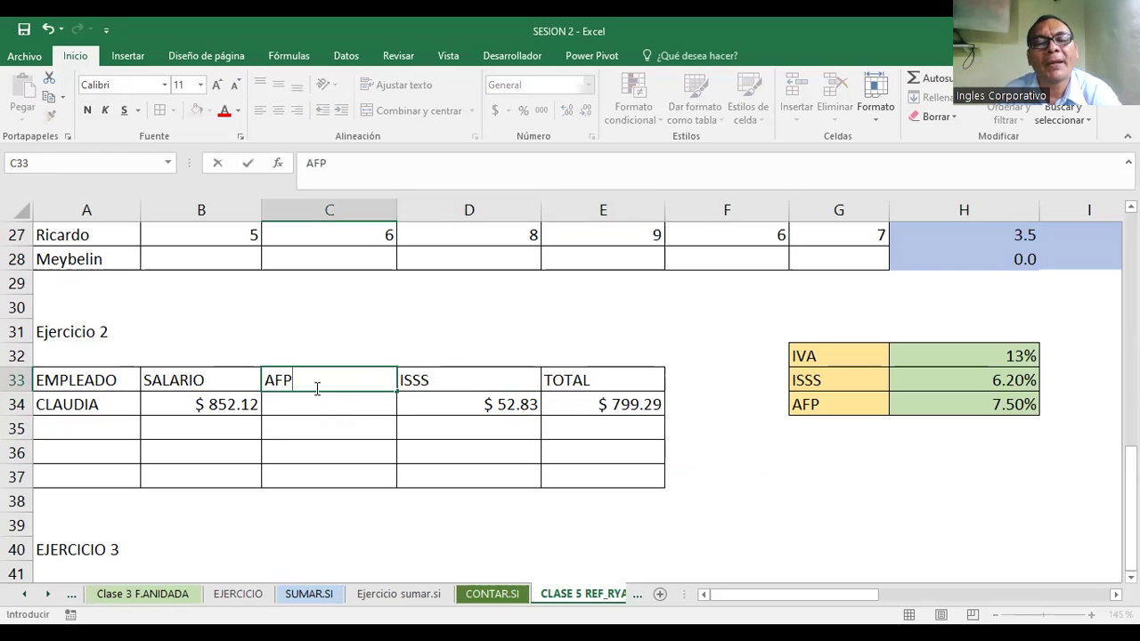
pyautogui.click(432, 315)
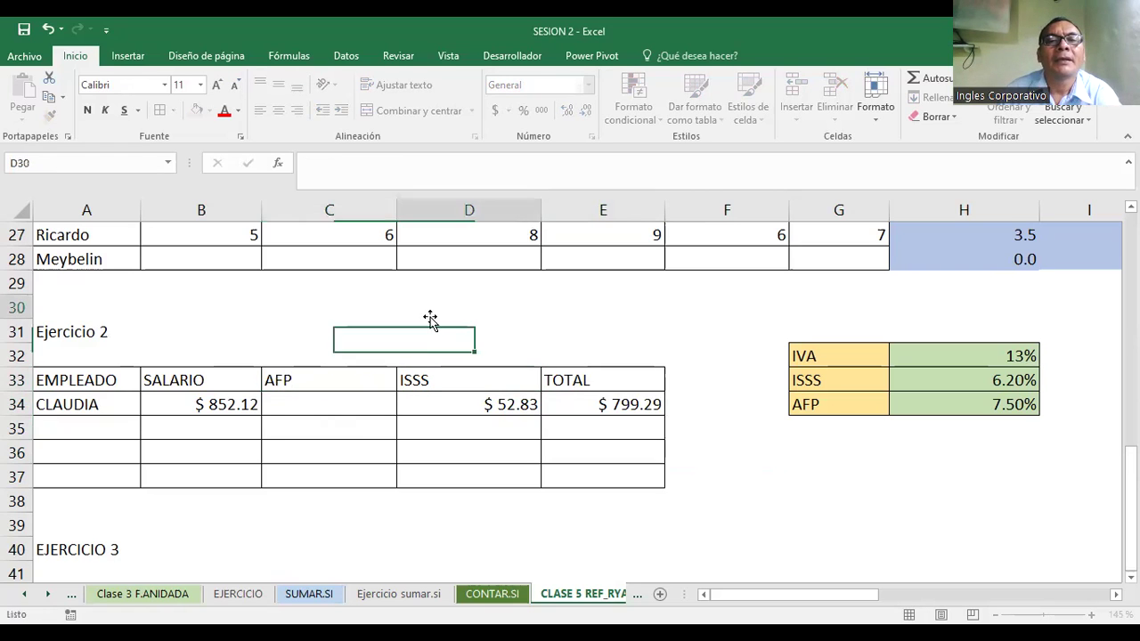
# Step: Rename the E33 header to DESCUENTO and clear the old value in E34
pyautogui.click(601, 378)
pyautogui.doubleClick(600, 378)
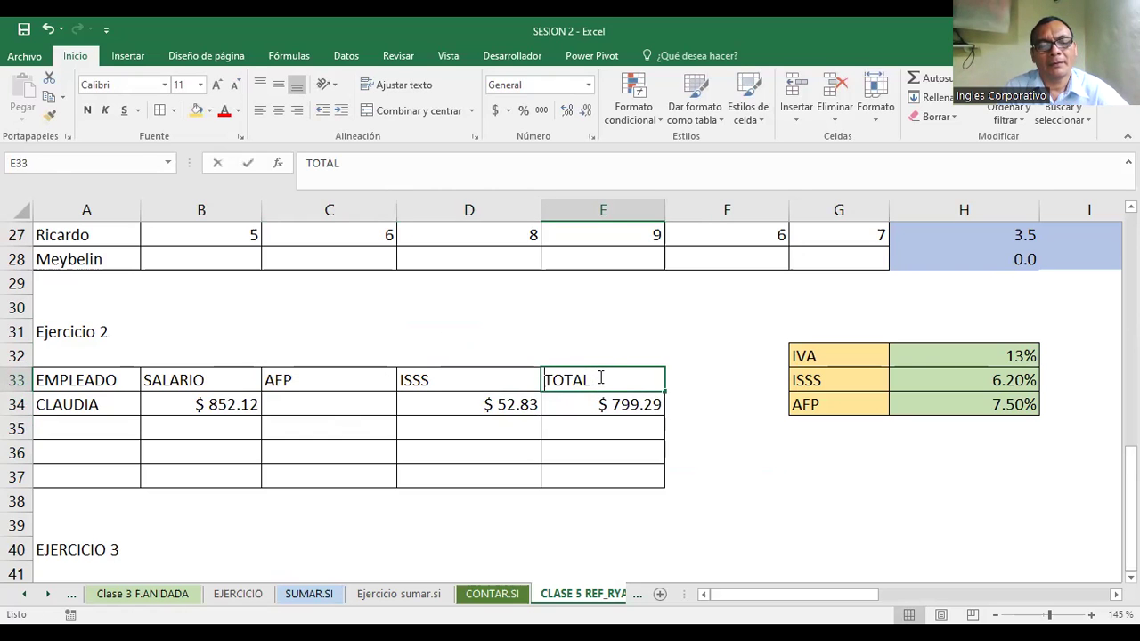
pyautogui.press('BackSpace')
pyautogui.press('BackSpace')
pyautogui.press('BackSpace')
pyautogui.write('DESCUENTO')
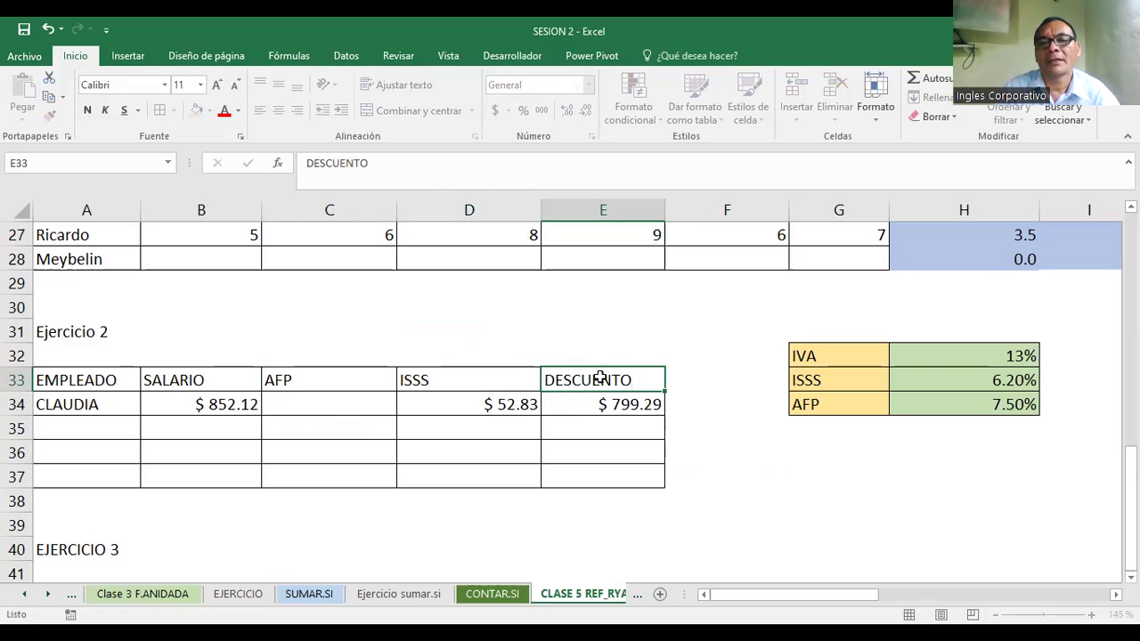
pyautogui.press('Return')
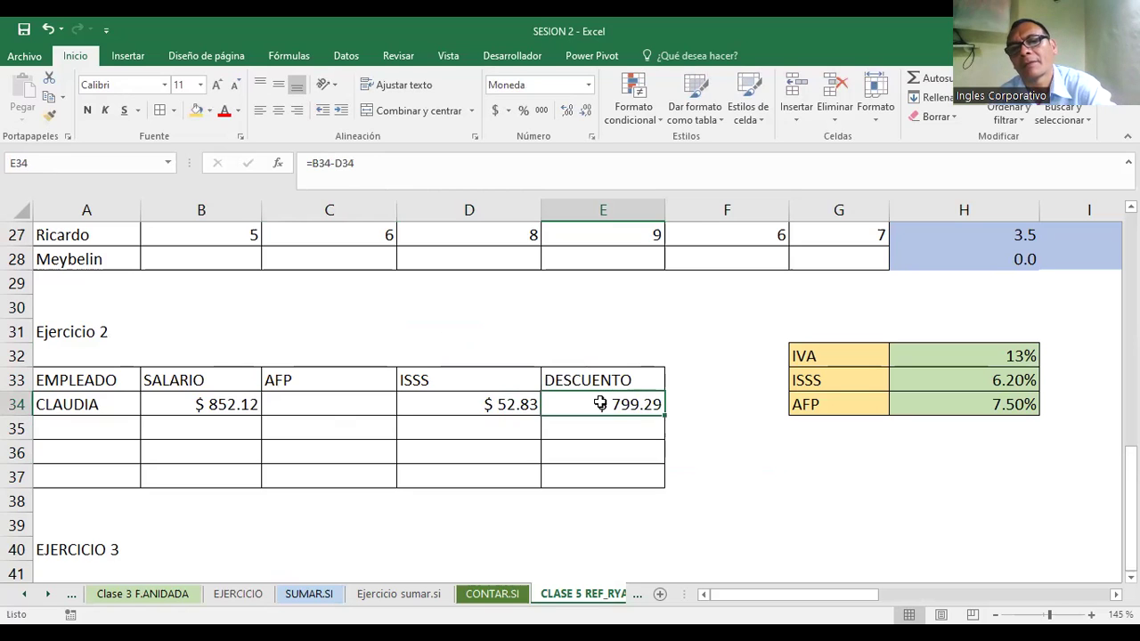
pyautogui.press('Delete')
# Step: Enter SALARIO LIQUIDO as the F33 header, fixing the typo
pyautogui.click(706, 380)
pyautogui.write('SAALRIO')
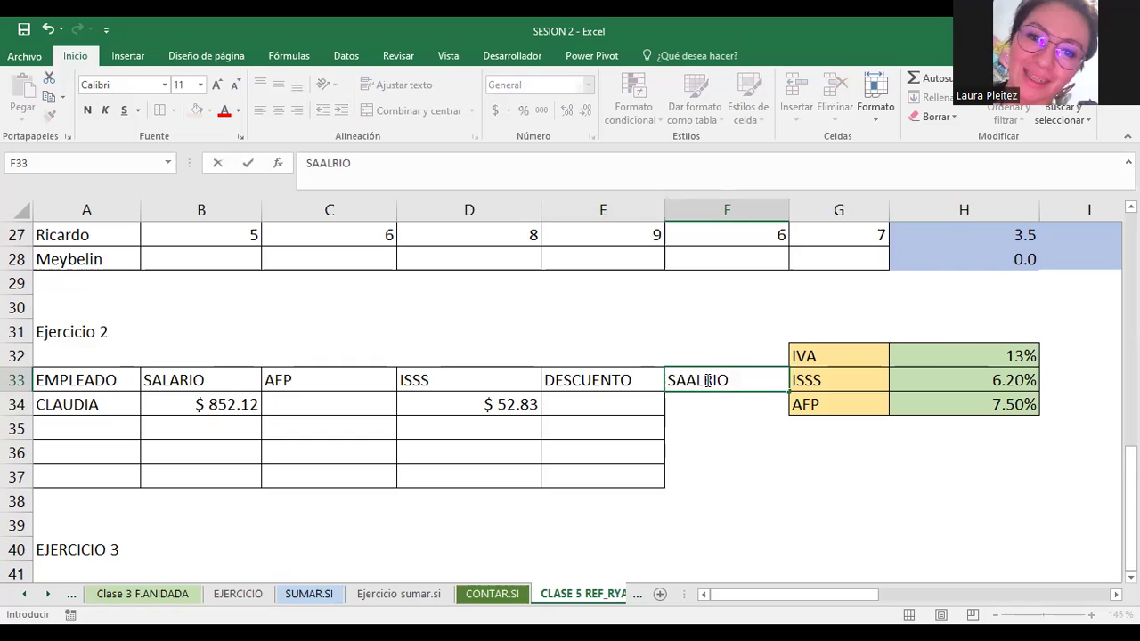
pyautogui.press('BackSpace')
pyautogui.press('BackSpace')
pyautogui.press('BackSpace')
pyautogui.press('BackSpace')
pyautogui.press('BackSpace')
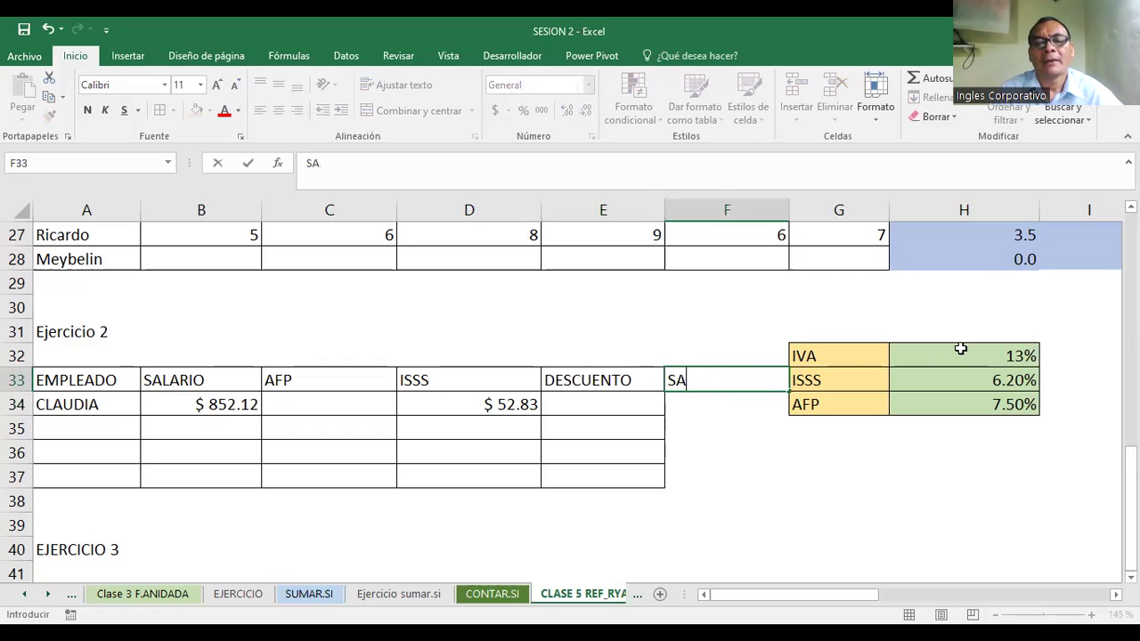
pyautogui.write('ARIO LIQUIDO')
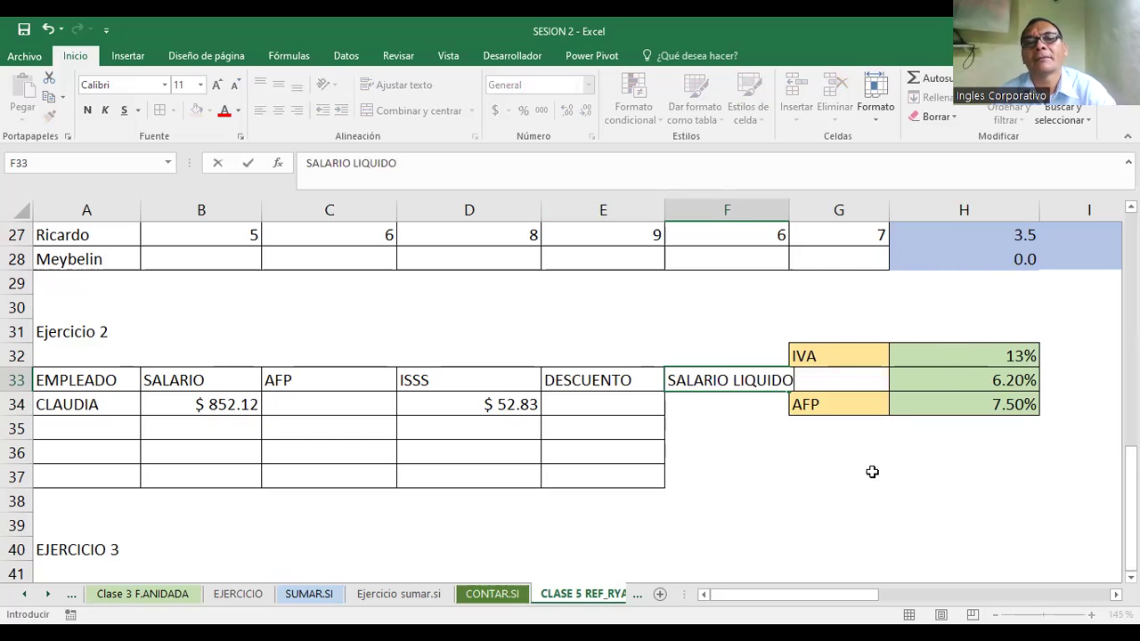
pyautogui.click(872, 472)
# Step: Try moving the IVA, ISSS and AFP rate block and narrowing column G, then undo both
pyautogui.moveTo(807, 354); pyautogui.dragTo(980, 394)
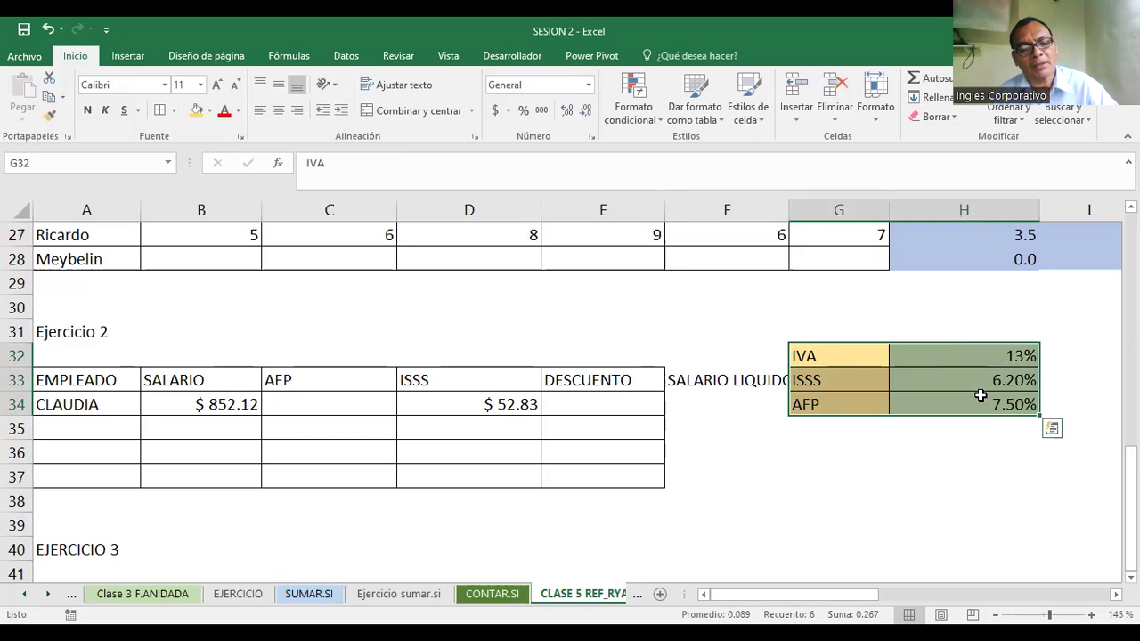
pyautogui.hotkey('ctrl', 'c')
pyautogui.click(927, 356)
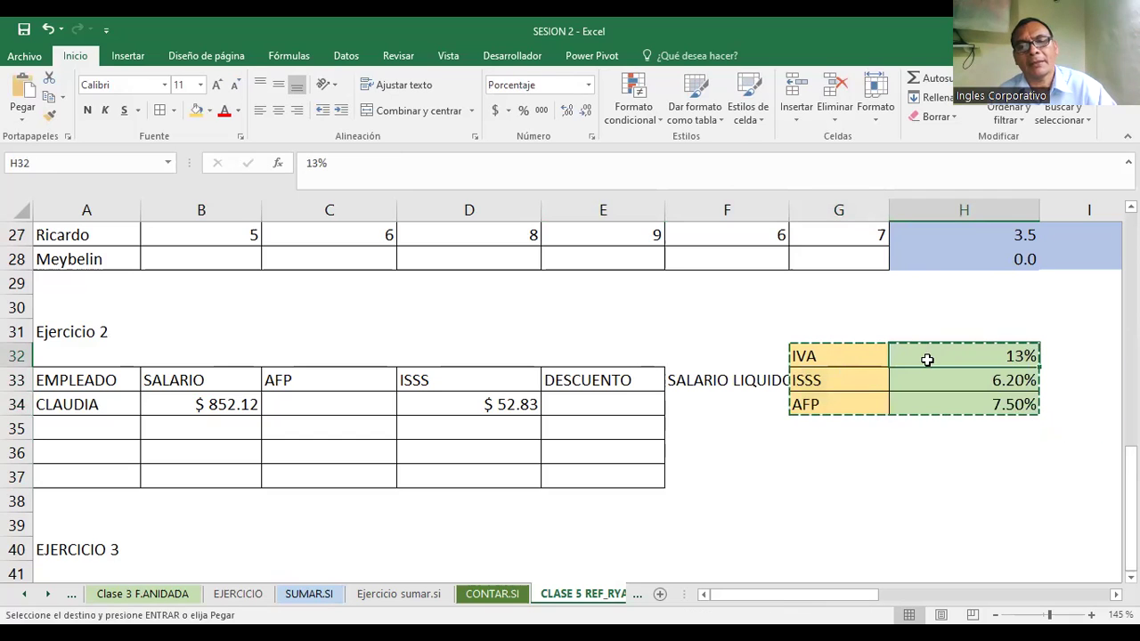
pyautogui.press('Return')
pyautogui.click(881, 468)
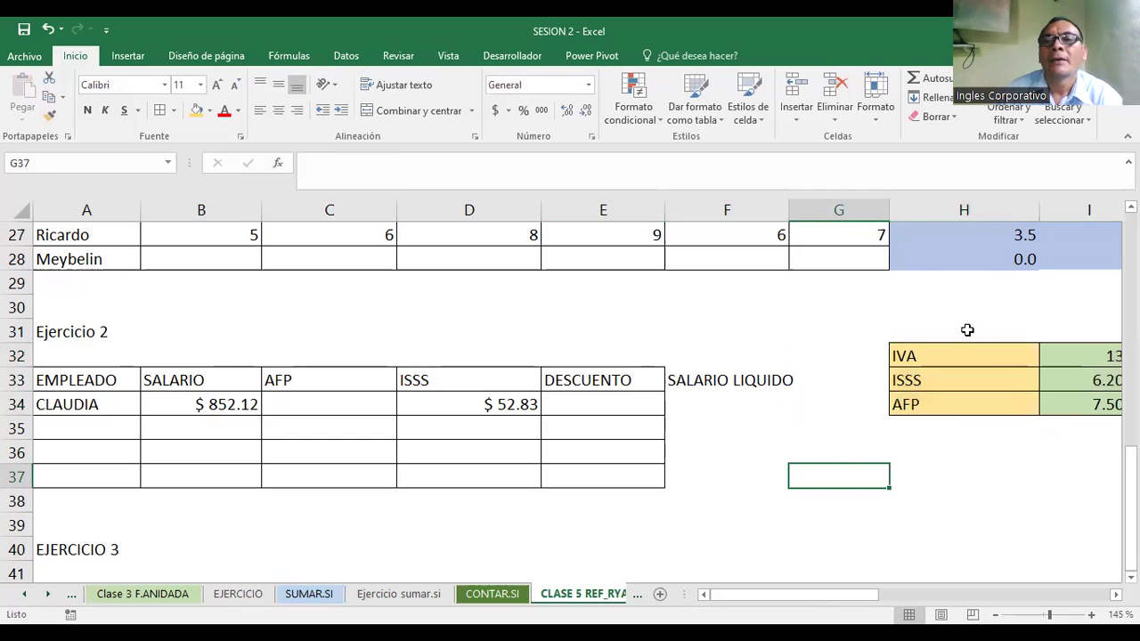
pyautogui.moveTo(885, 211); pyautogui.dragTo(851, 213)
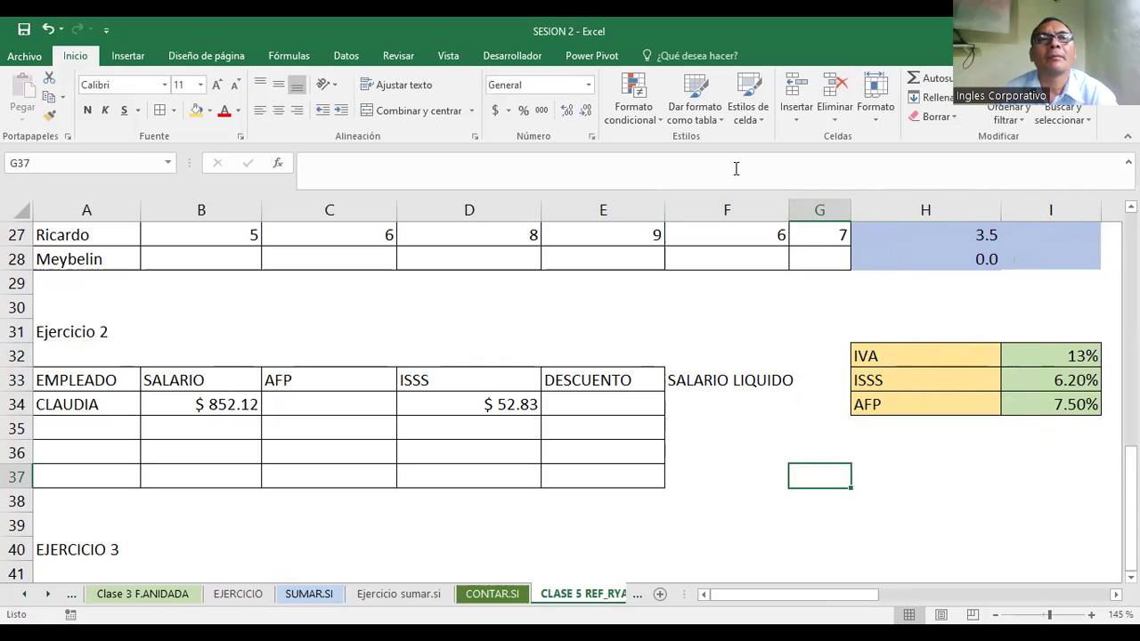
pyautogui.click(49, 30)
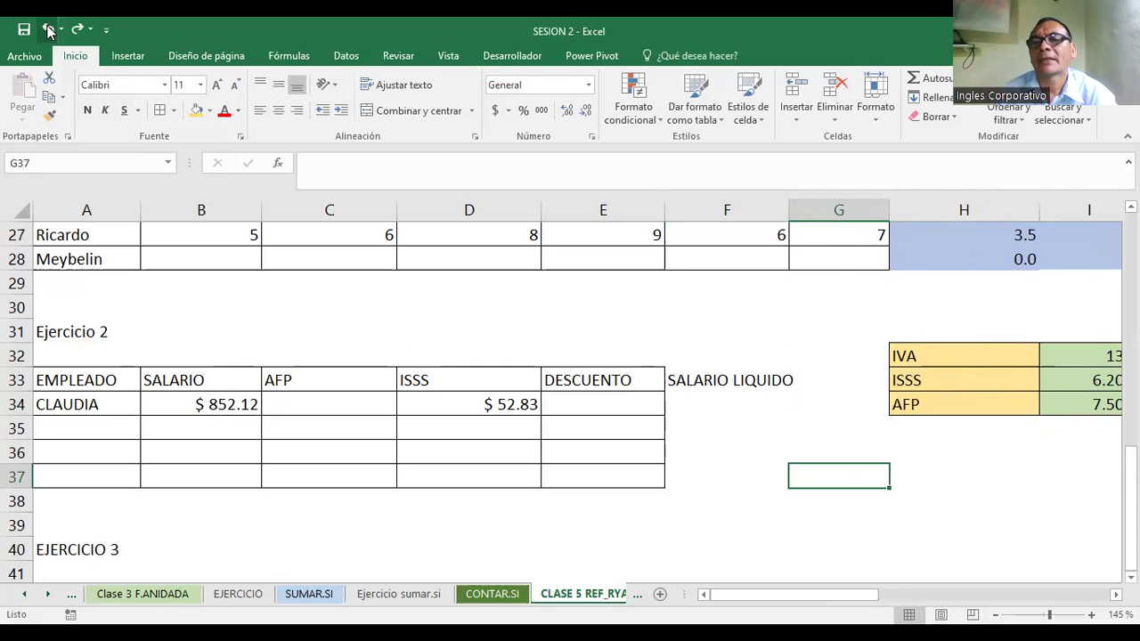
pyautogui.click(49, 30)
pyautogui.press('Escape')
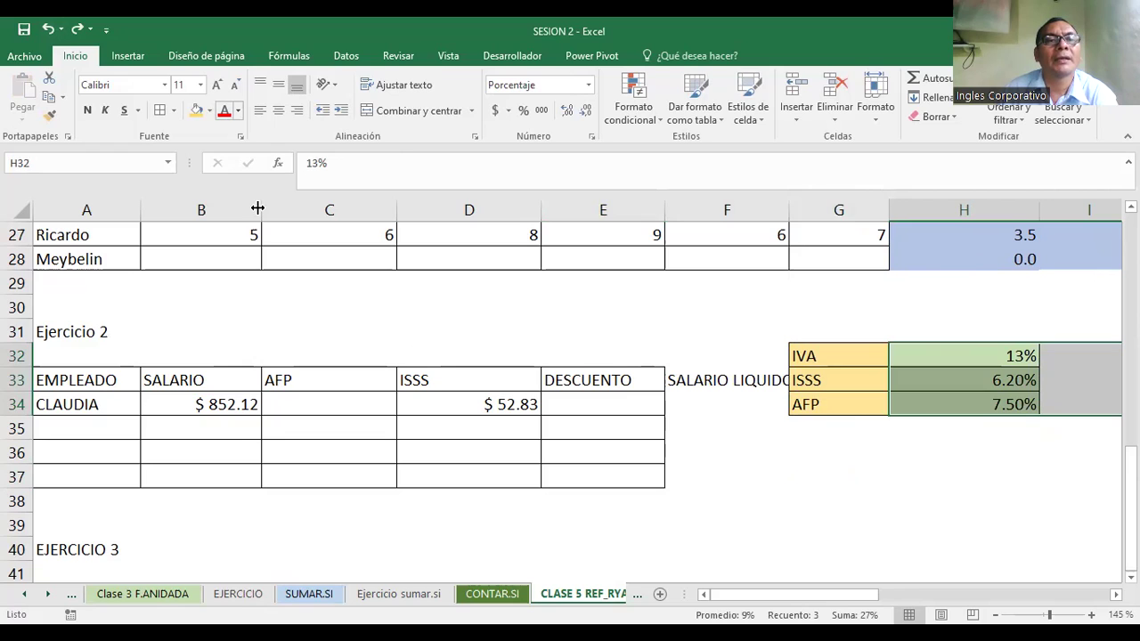
# Step: Narrow columns B through E and clear the ISSS value in D34
pyautogui.moveTo(224, 224); pyautogui.dragTo(221, 214)
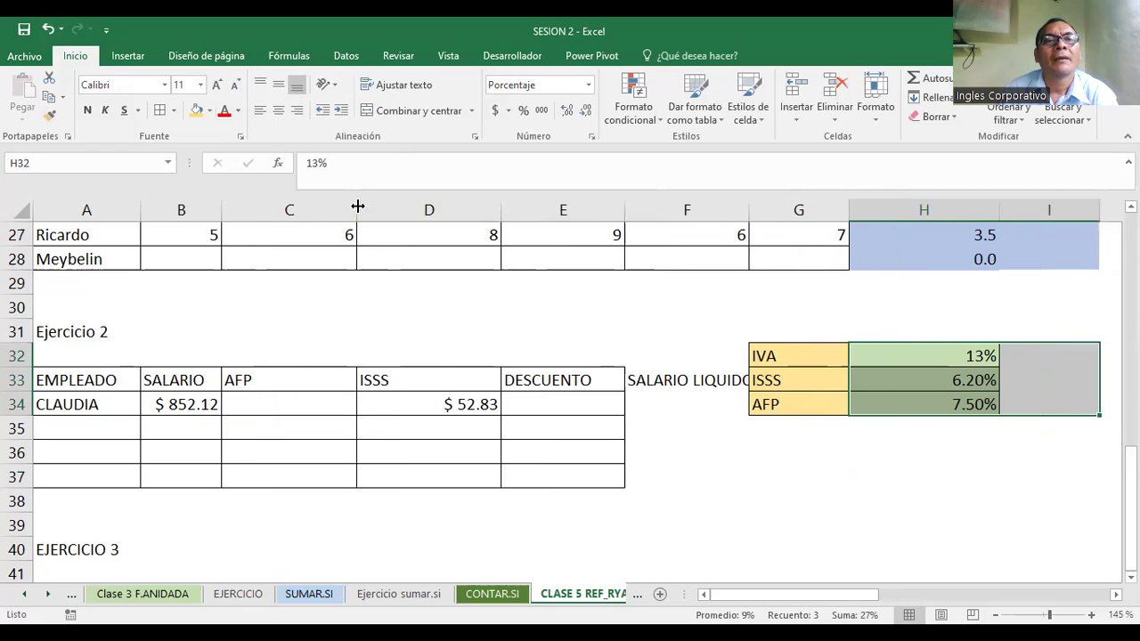
pyautogui.moveTo(342, 215); pyautogui.dragTo(327, 223)
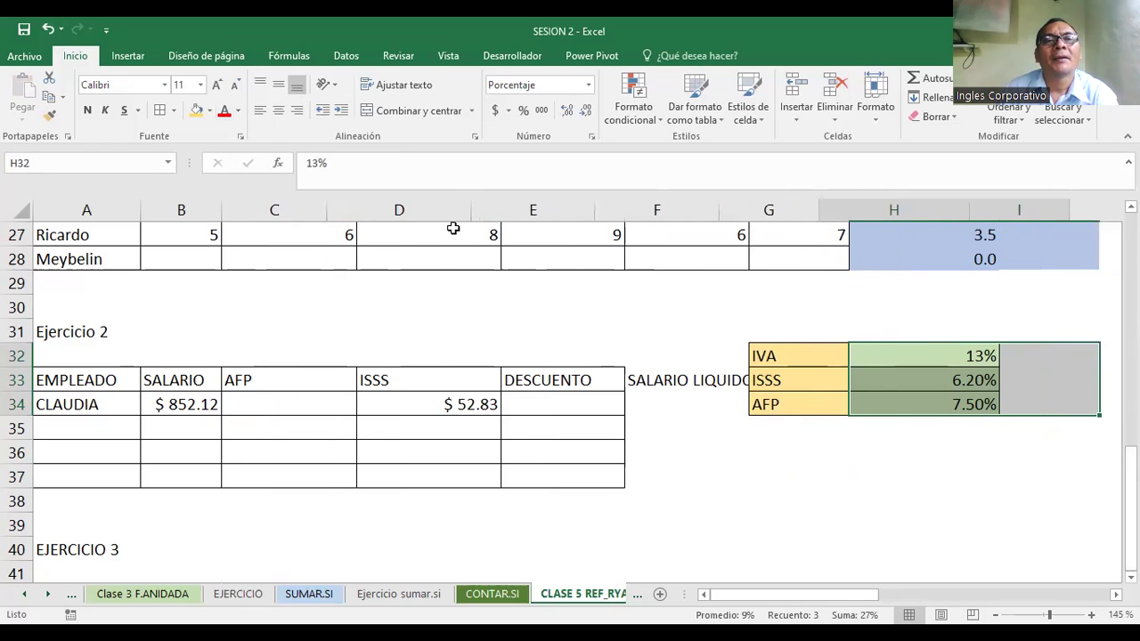
pyautogui.moveTo(468, 210); pyautogui.dragTo(435, 215)
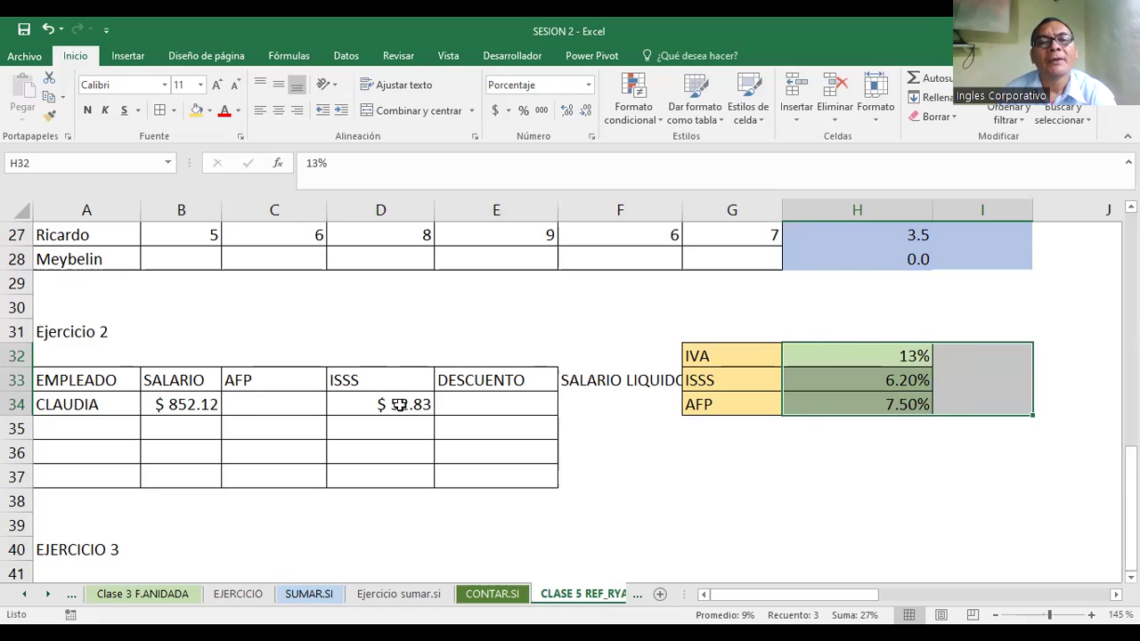
pyautogui.click(398, 404)
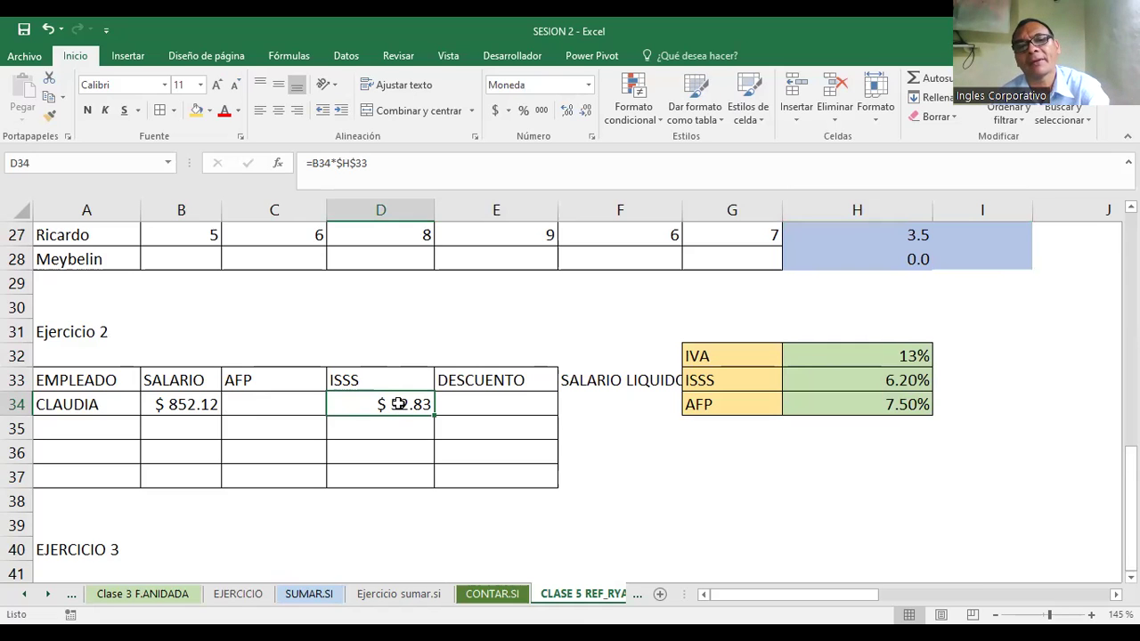
pyautogui.press('Delete')
pyautogui.click(270, 402)
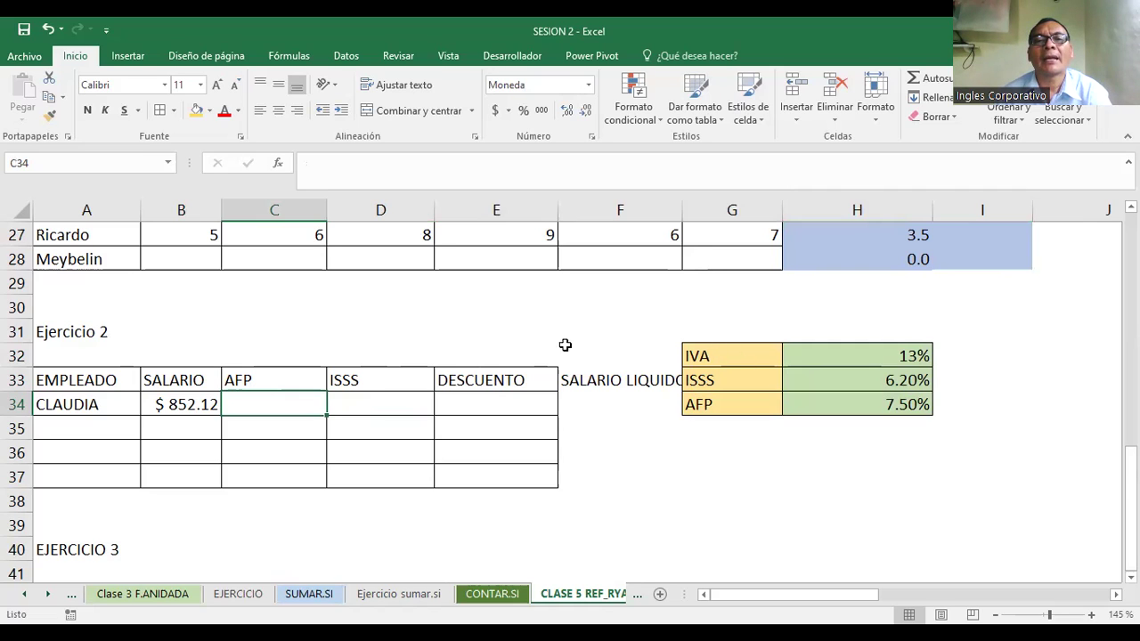
pyautogui.moveTo(558, 200); pyautogui.dragTo(531, 199)
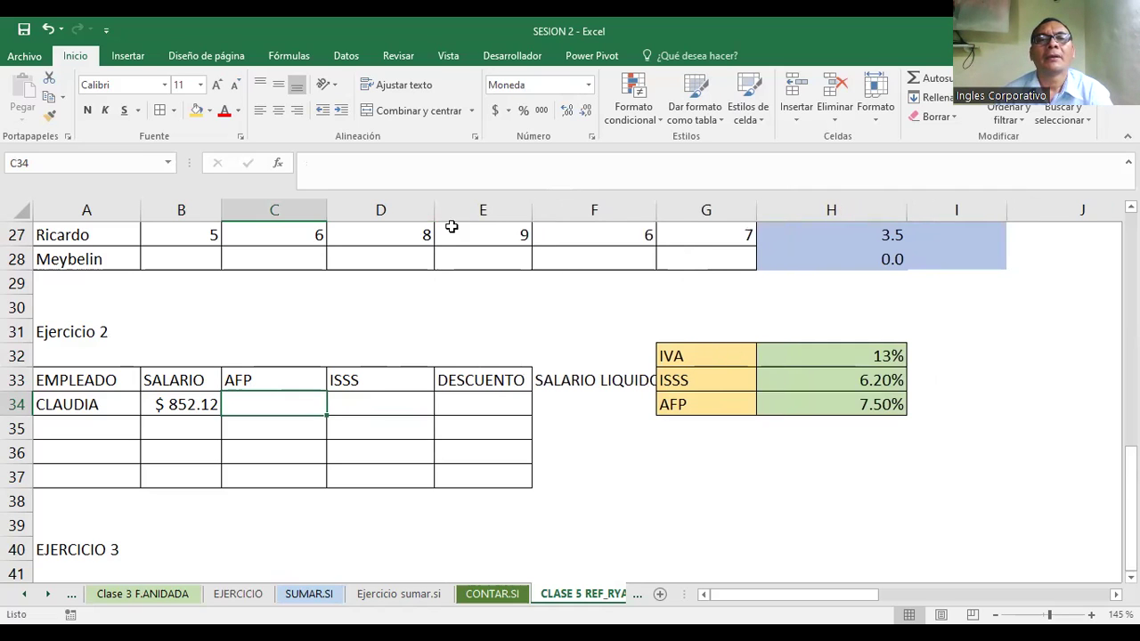
pyautogui.moveTo(407, 221); pyautogui.dragTo(409, 221)
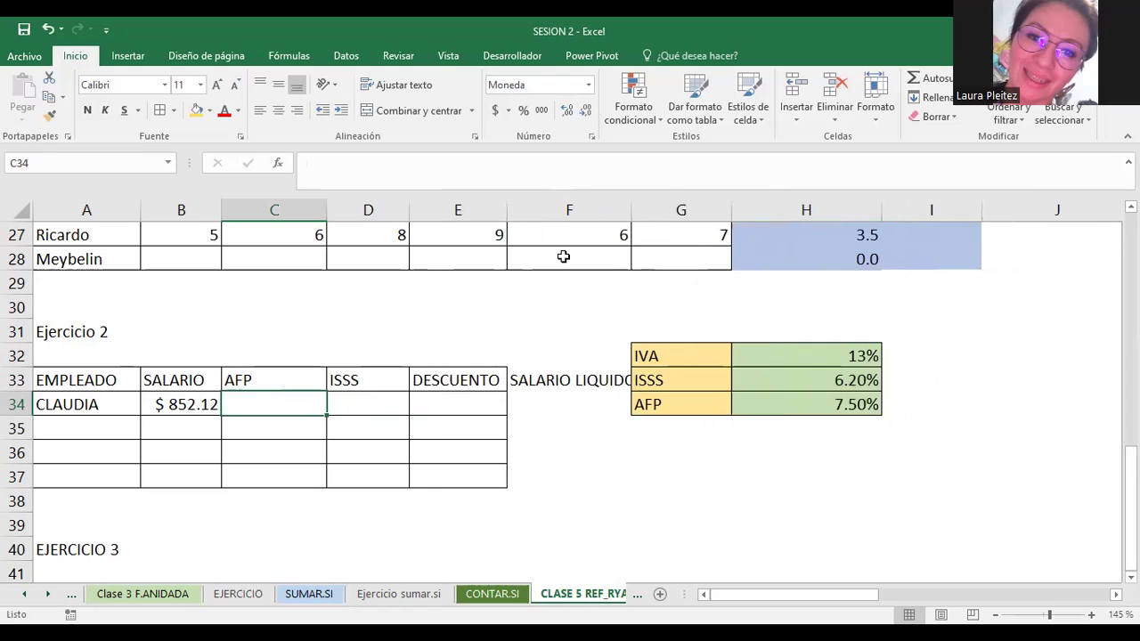
# Step: Apply All Borders to the SALARIO LIQUIDO cells F34:F37
pyautogui.click(552, 382)
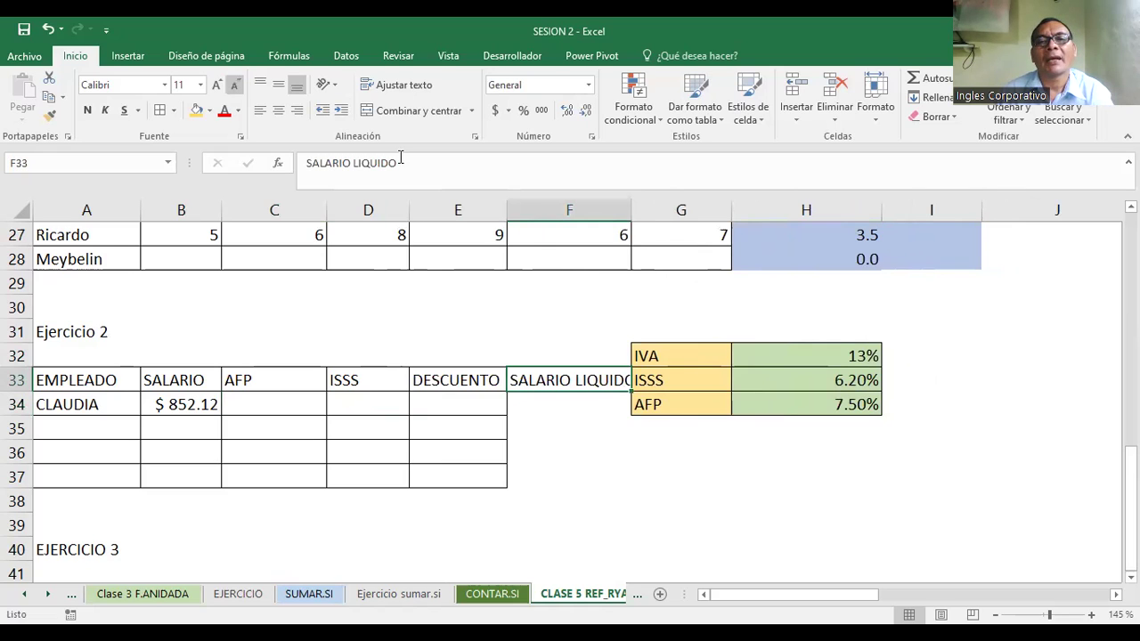
pyautogui.click(738, 470)
pyautogui.moveTo(548, 405); pyautogui.dragTo(539, 476)
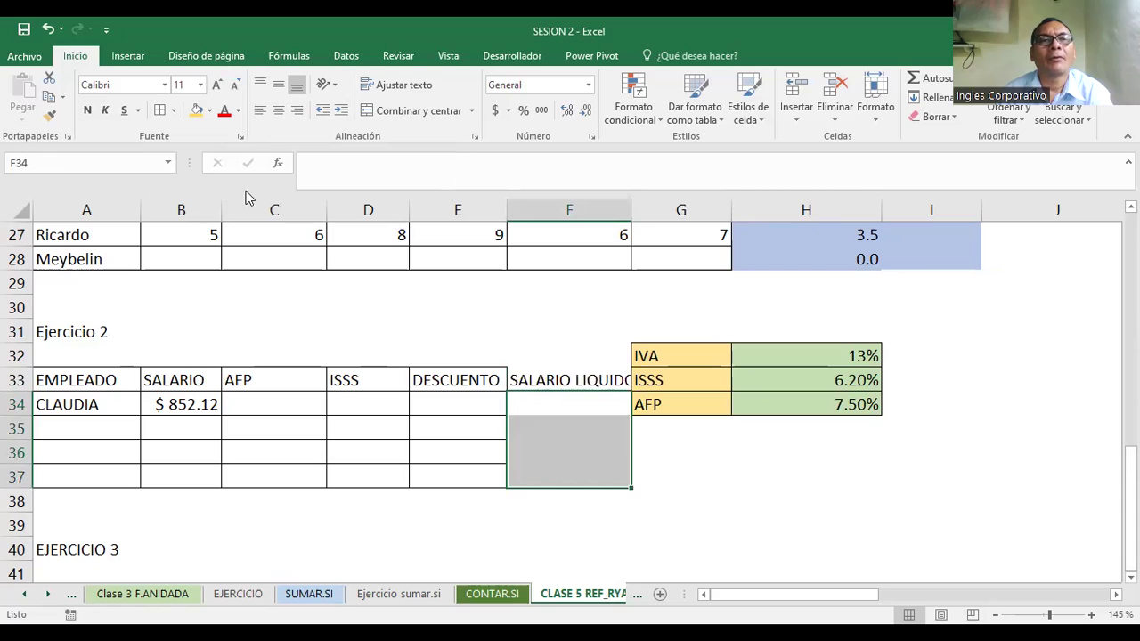
pyautogui.click(558, 409)
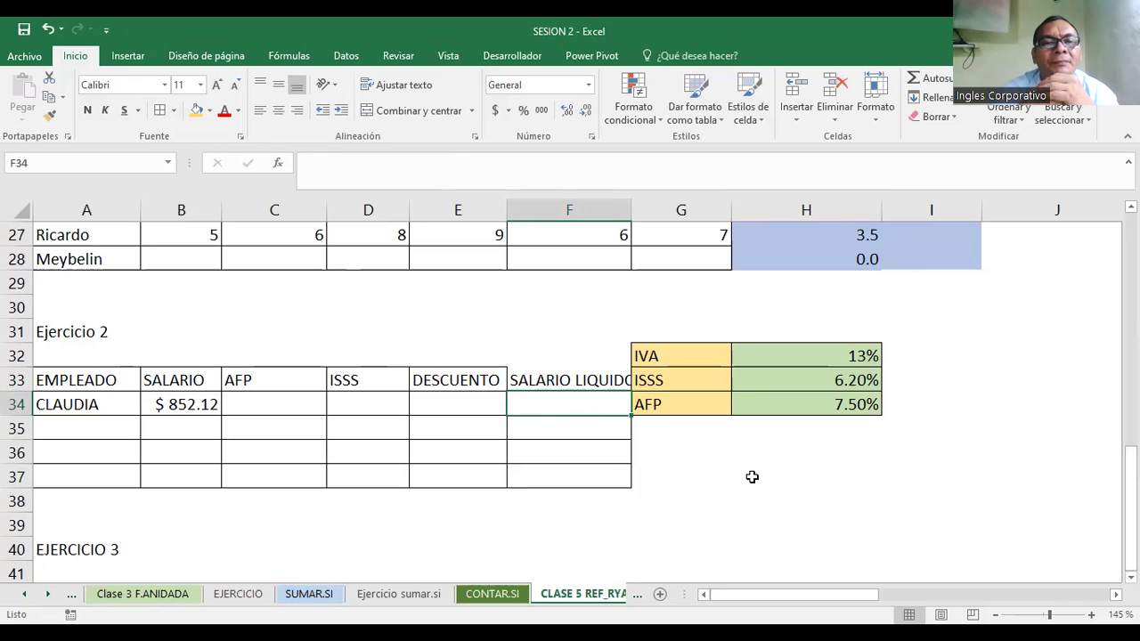
pyautogui.scroll(2, 754, 473)
pyautogui.scroll(3, 534, 501)
pyautogui.scroll(-4, 540, 507)
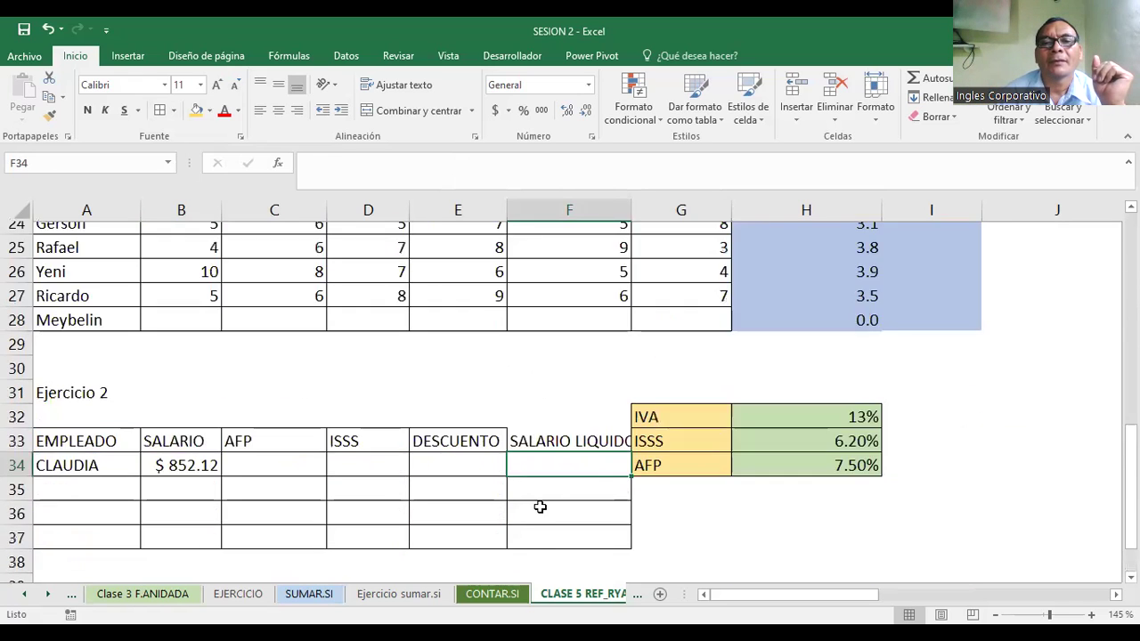
pyautogui.scroll(-6, 532, 510)
pyautogui.scroll(5, 532, 510)
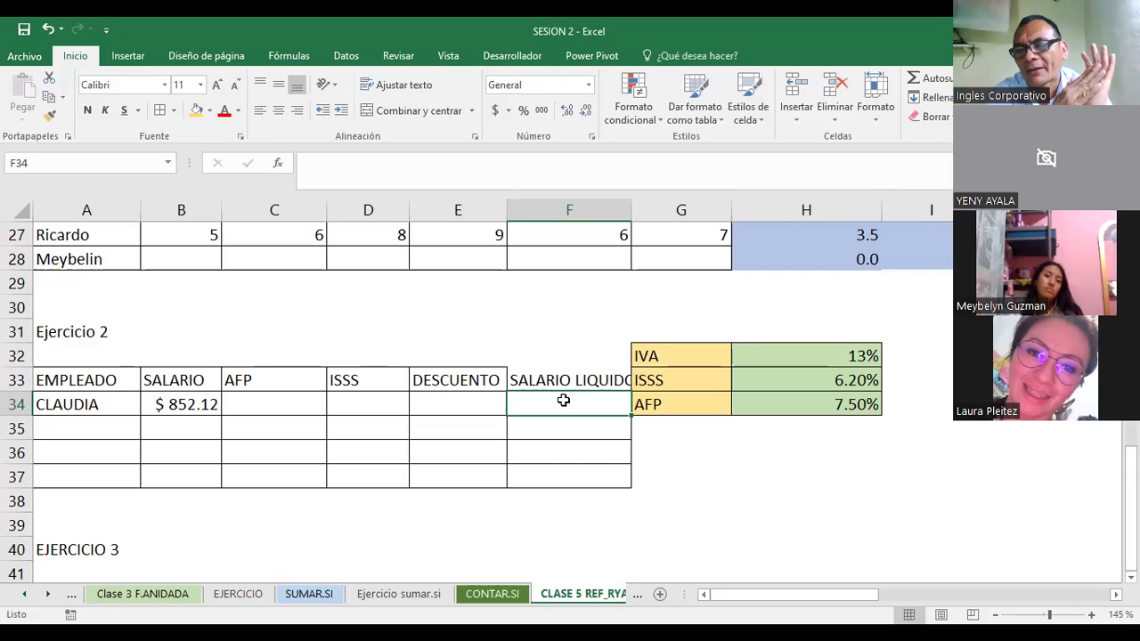
pyautogui.click(251, 402)
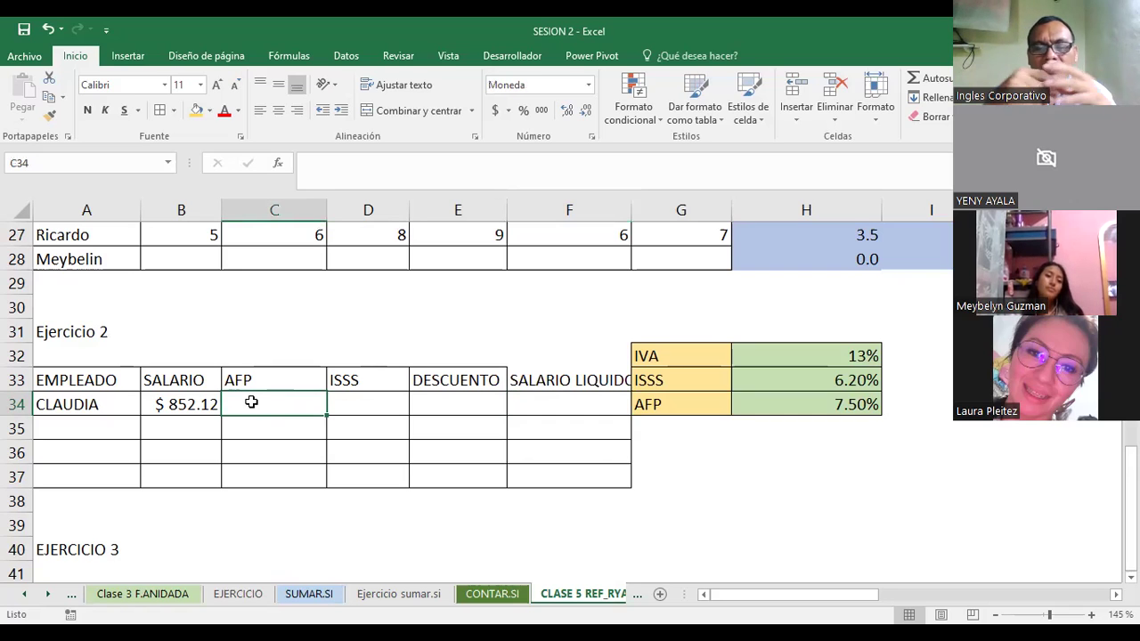
# Step: Enter an AFP formula in C34 multiplying B34 by the absolute rate $H$33
pyautogui.write('=')
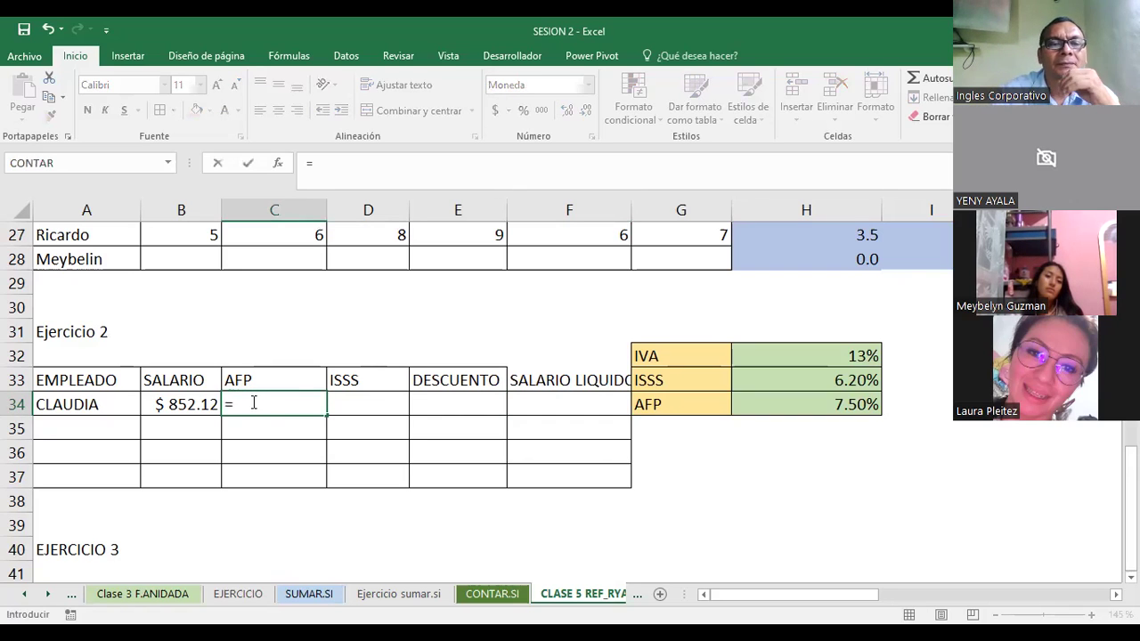
pyautogui.write('B34*')
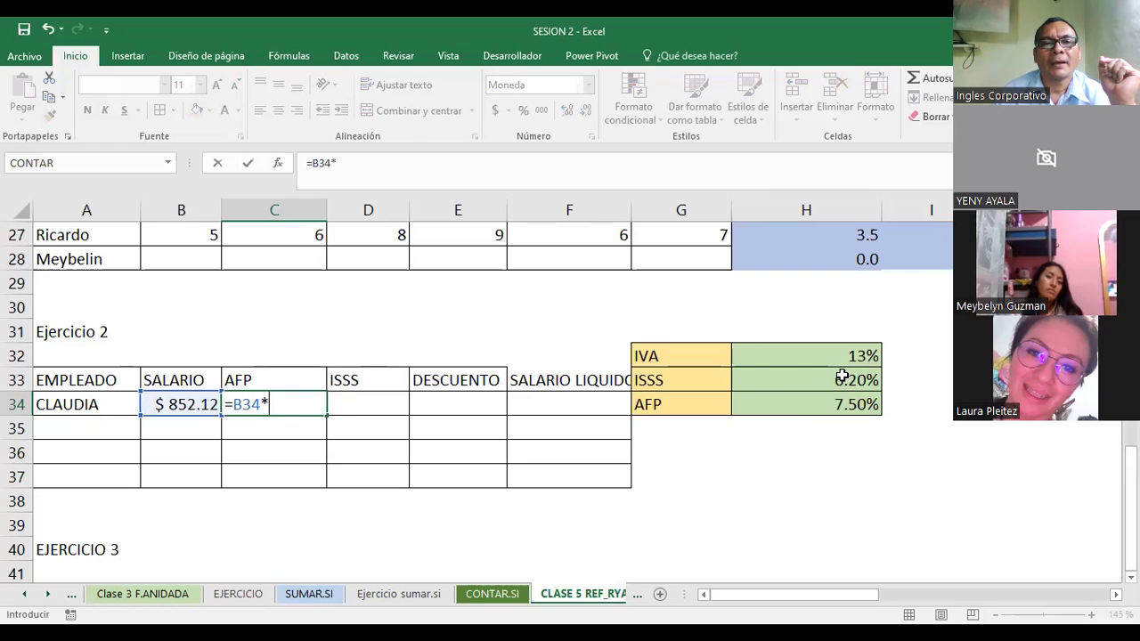
pyautogui.click(842, 377)
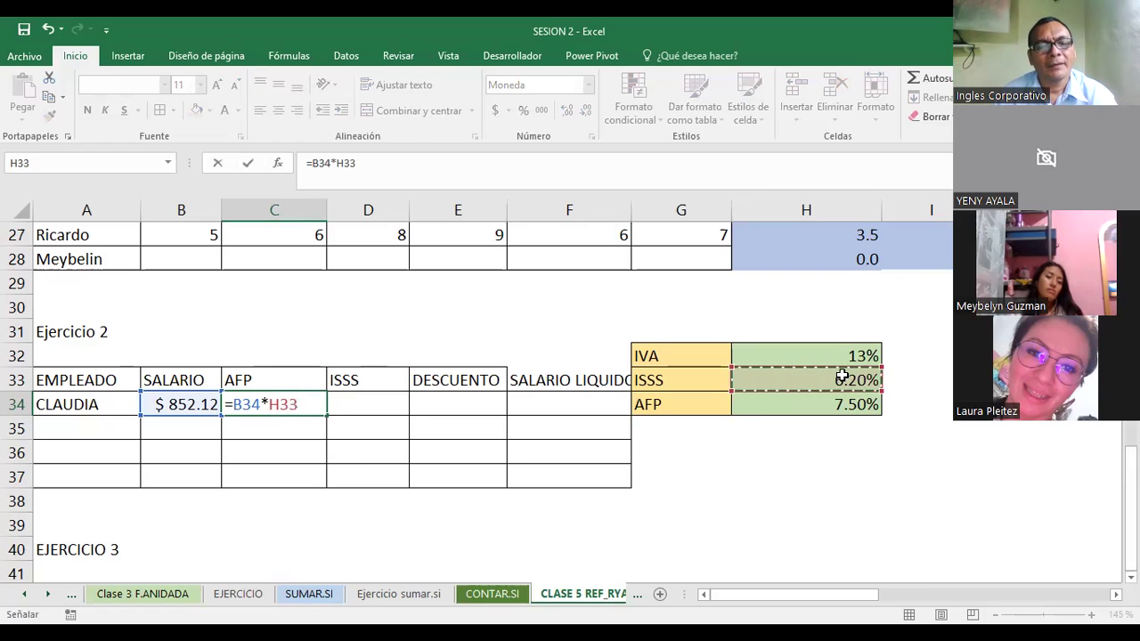
pyautogui.press('F4')
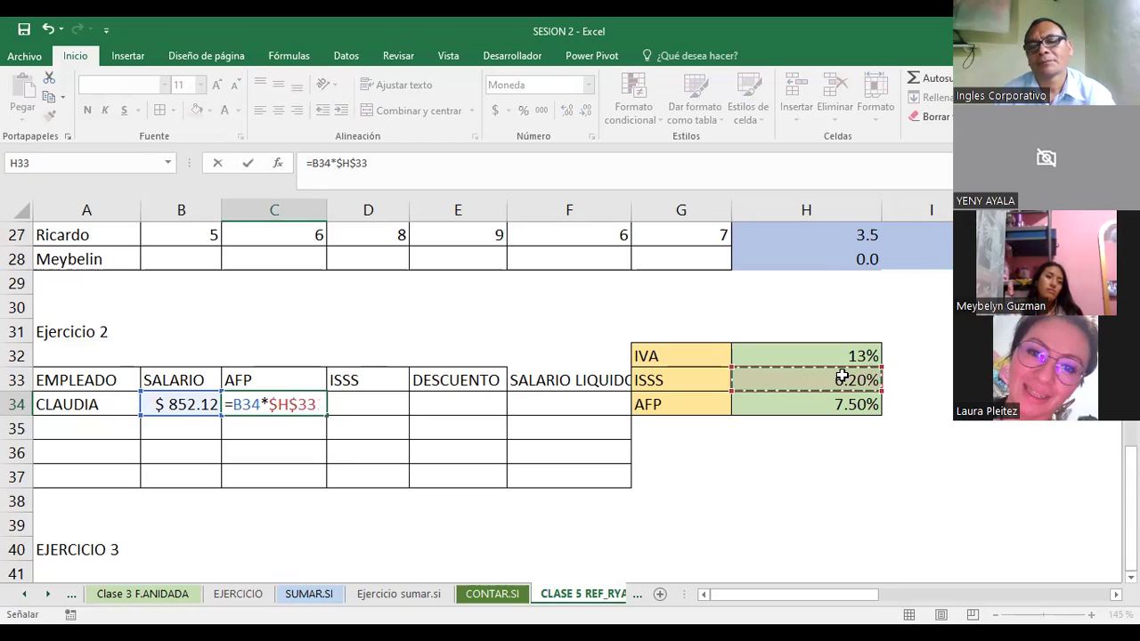
pyautogui.press('Return')
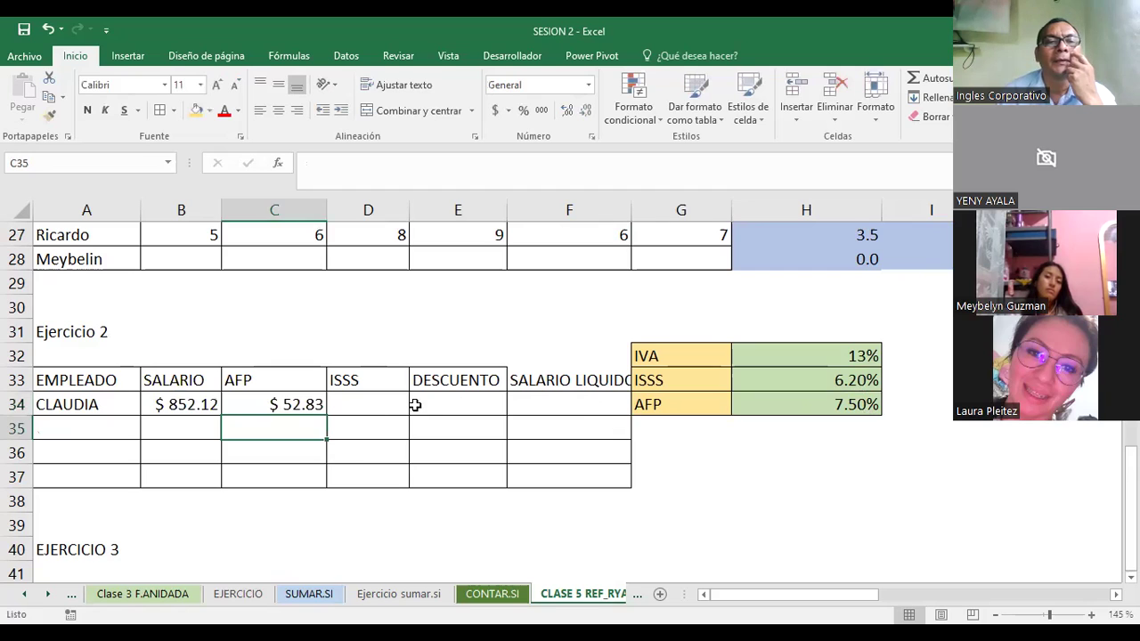
# Step: Correct the AFP rate reference to H34, giving $ 63.91, and begin the ISSS formula in D34
pyautogui.click(378, 408)
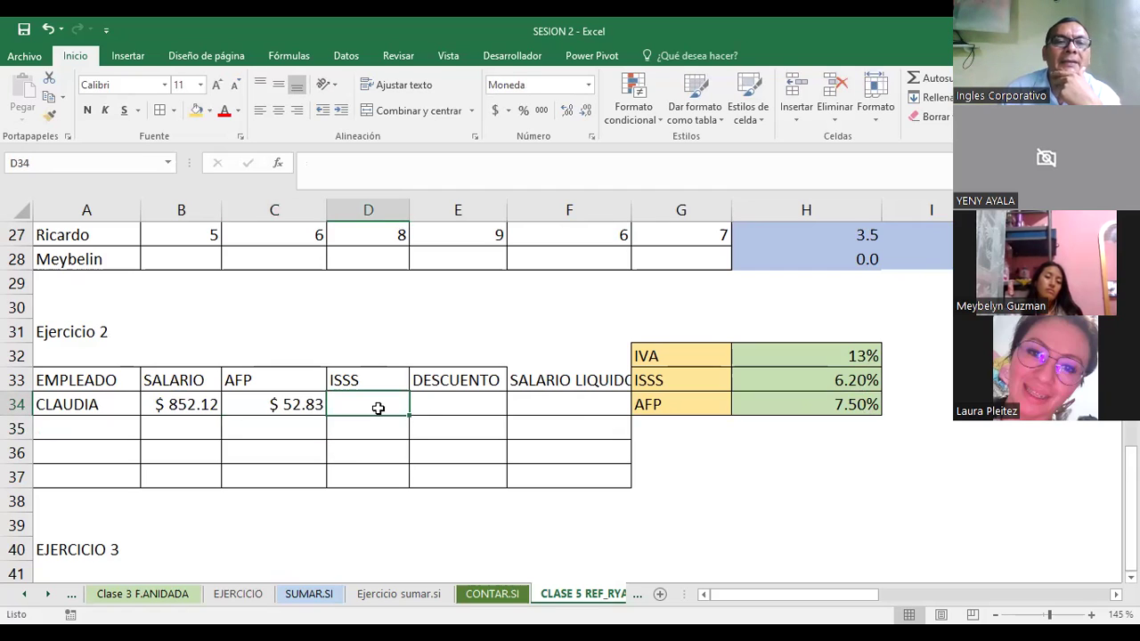
pyautogui.click(276, 406)
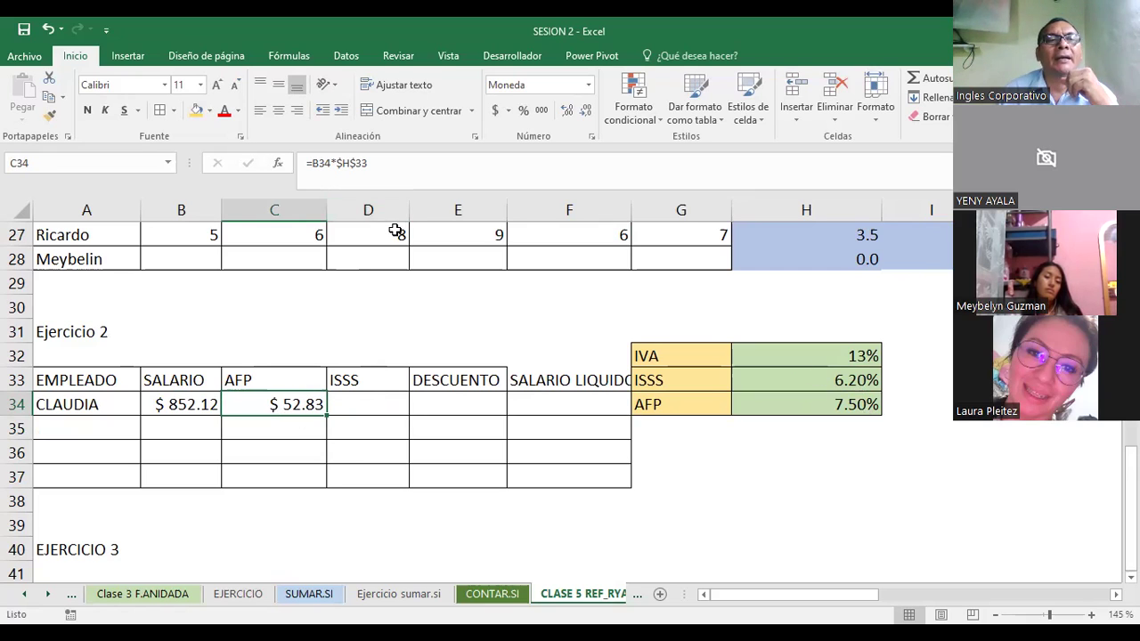
pyautogui.click(376, 184)
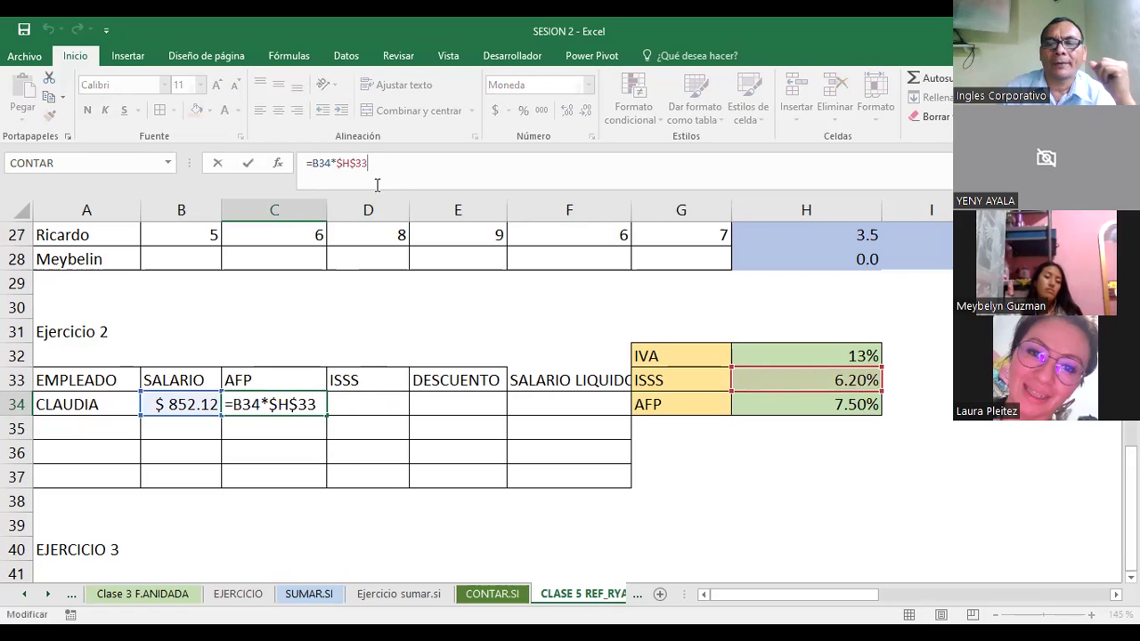
pyautogui.press('BackSpace')
pyautogui.write('4')
pyautogui.press('Return')
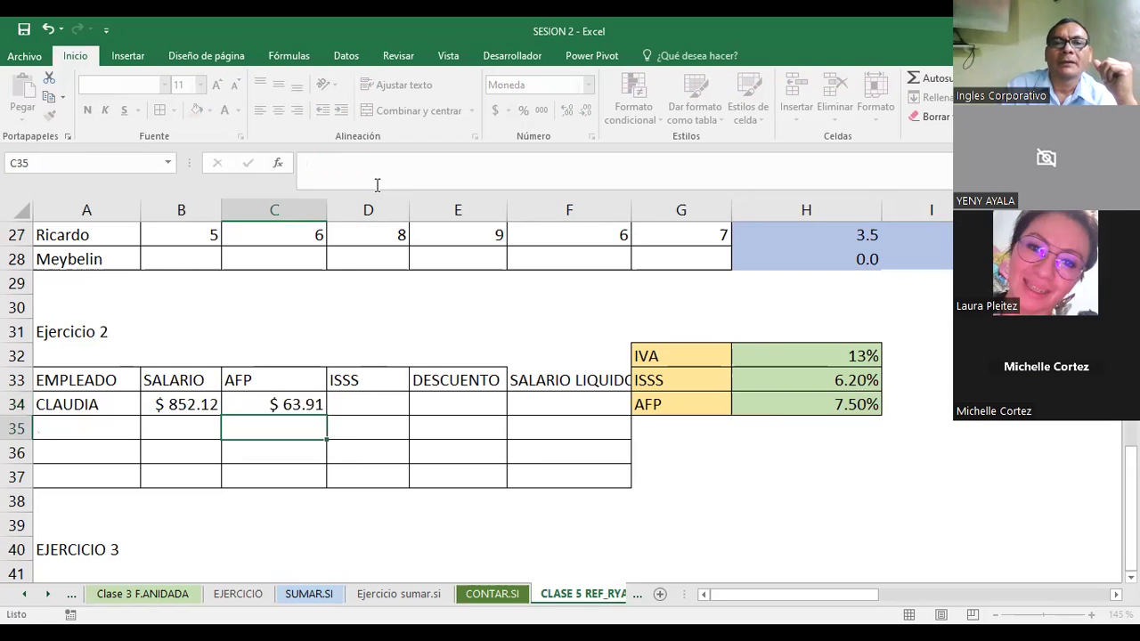
pyautogui.click(352, 407)
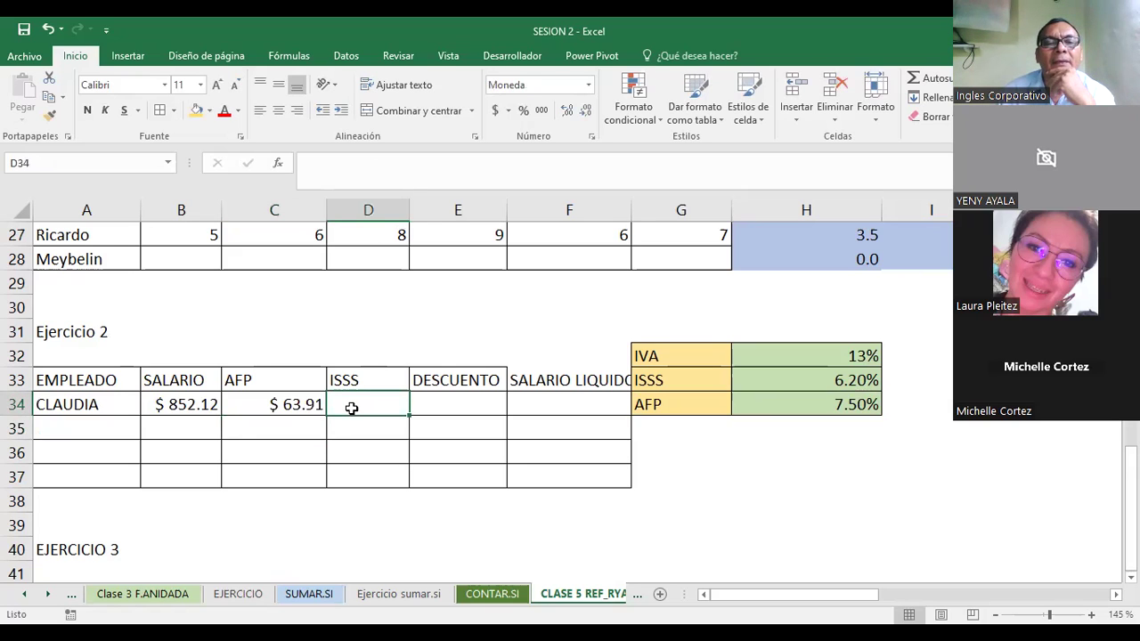
pyautogui.write('=')
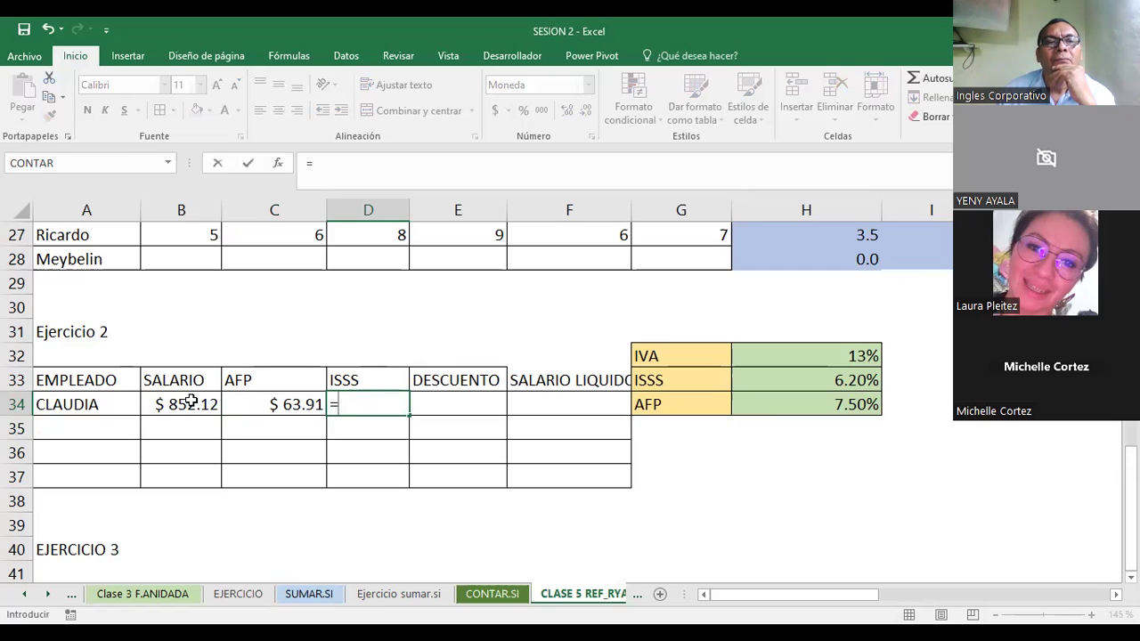
# Step: Compute CLAUDIA's ISSS in D34 as =B34*$H$33, giving $52.83
pyautogui.click(191, 403)
pyautogui.write('*')
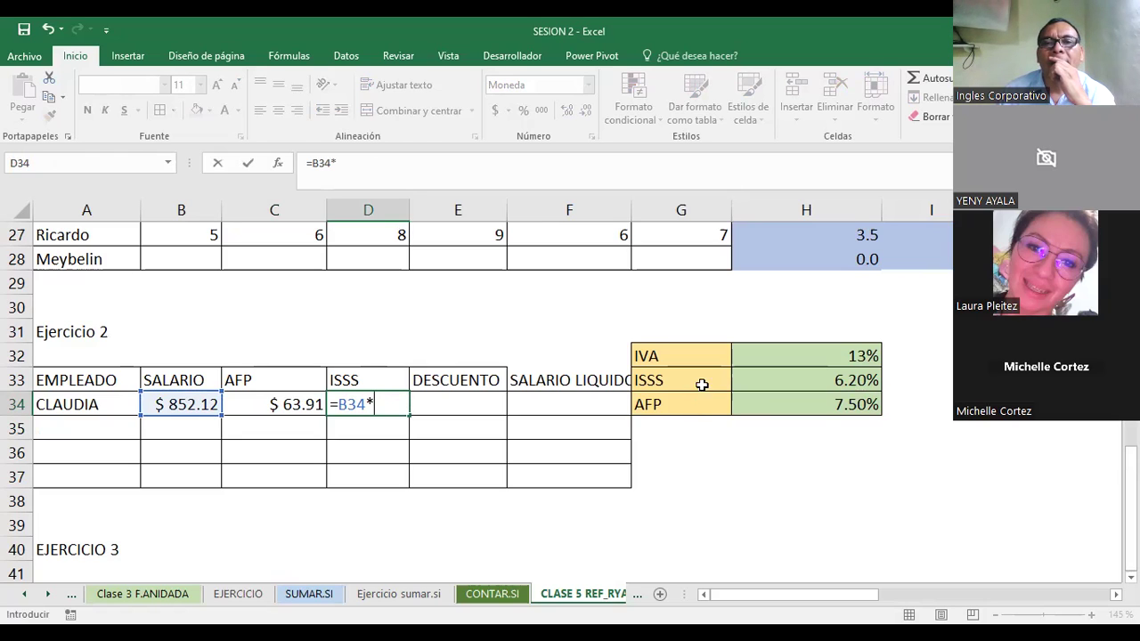
pyautogui.click(835, 380)
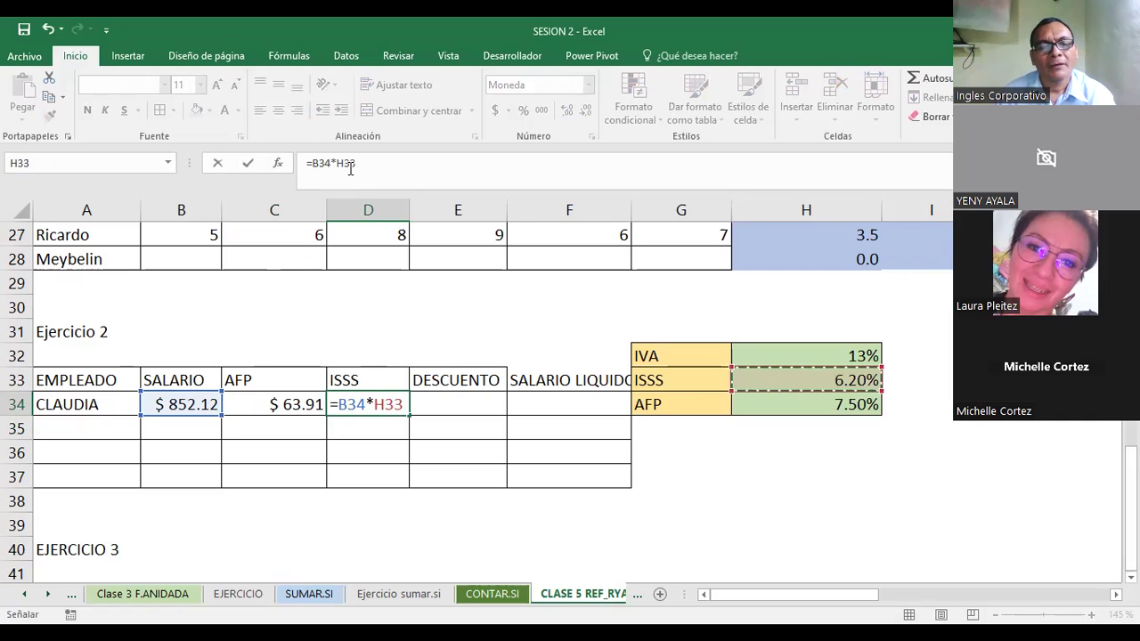
pyautogui.press('F4')
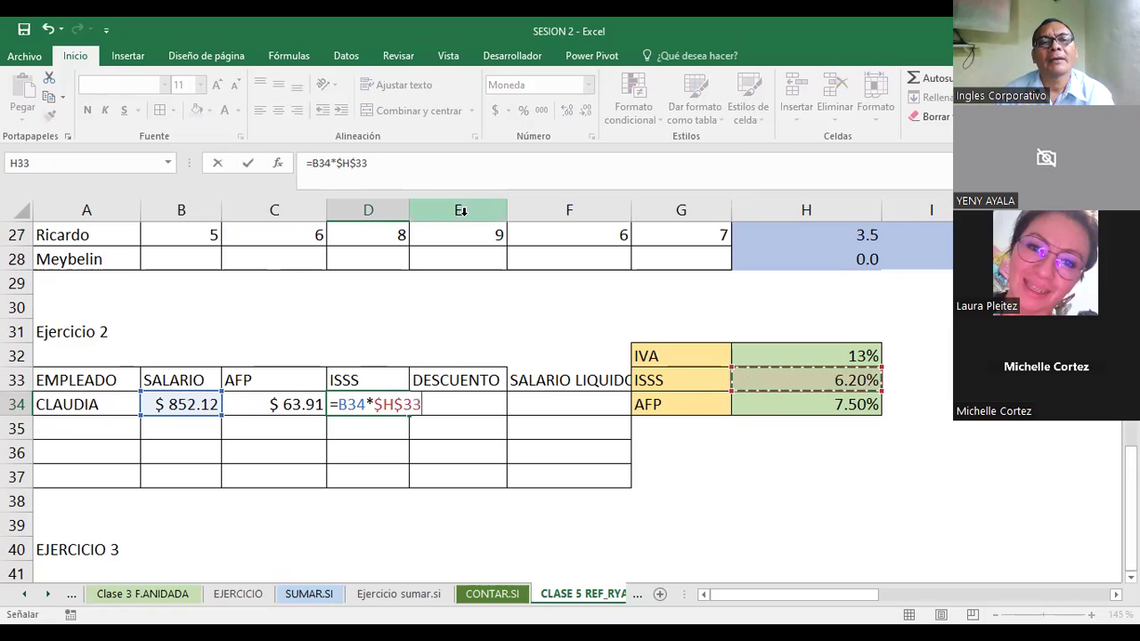
pyautogui.press('Return')
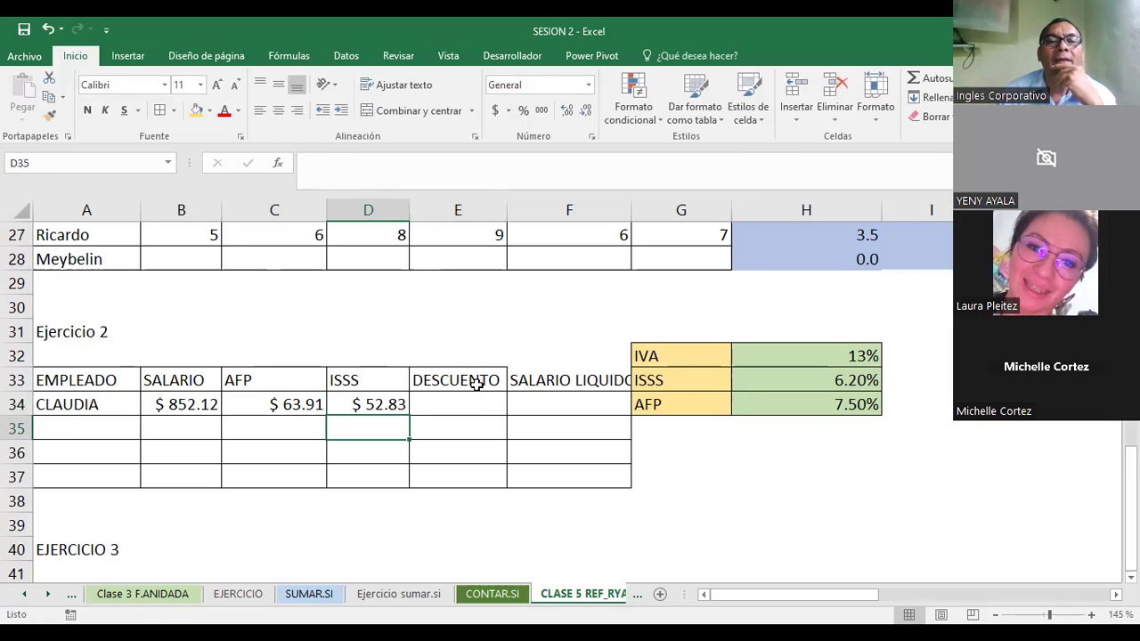
# Step: Enter =C34+D34 in E34 so CLAUDIA's DESCUENTO shows $116.74
pyautogui.click(475, 403)
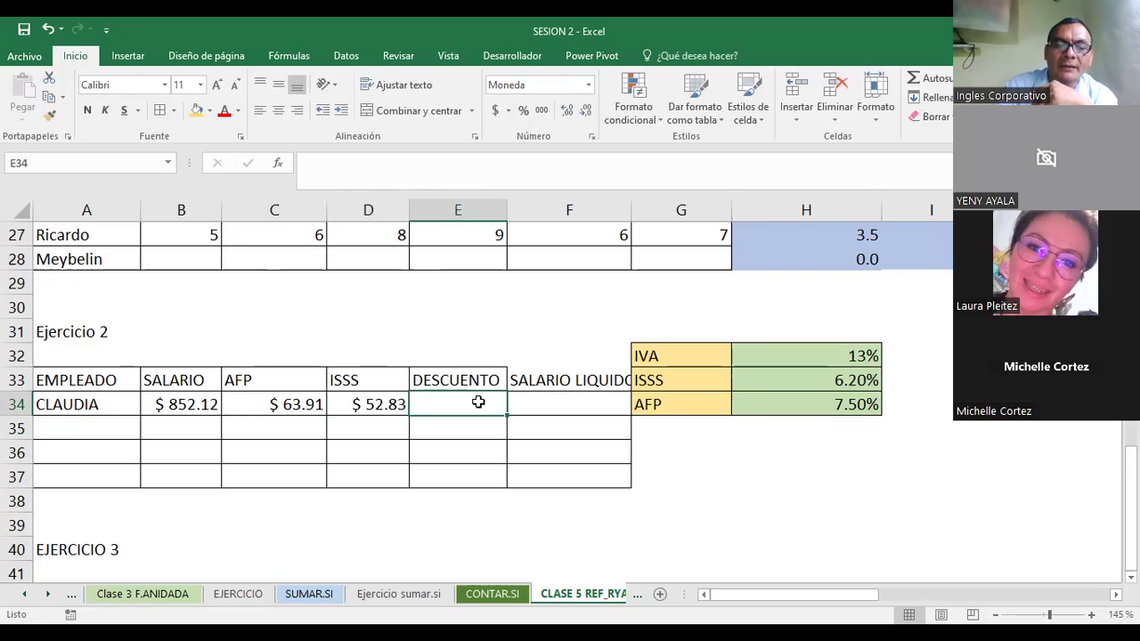
pyautogui.write('=')
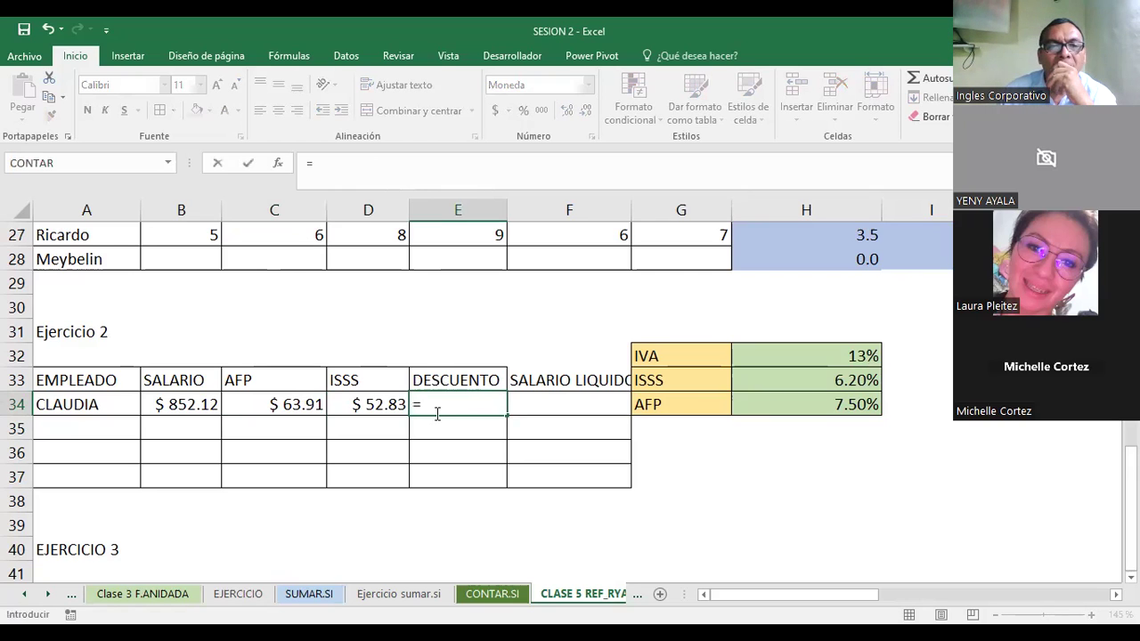
pyautogui.click(291, 406)
pyautogui.write('+')
pyautogui.click(385, 402)
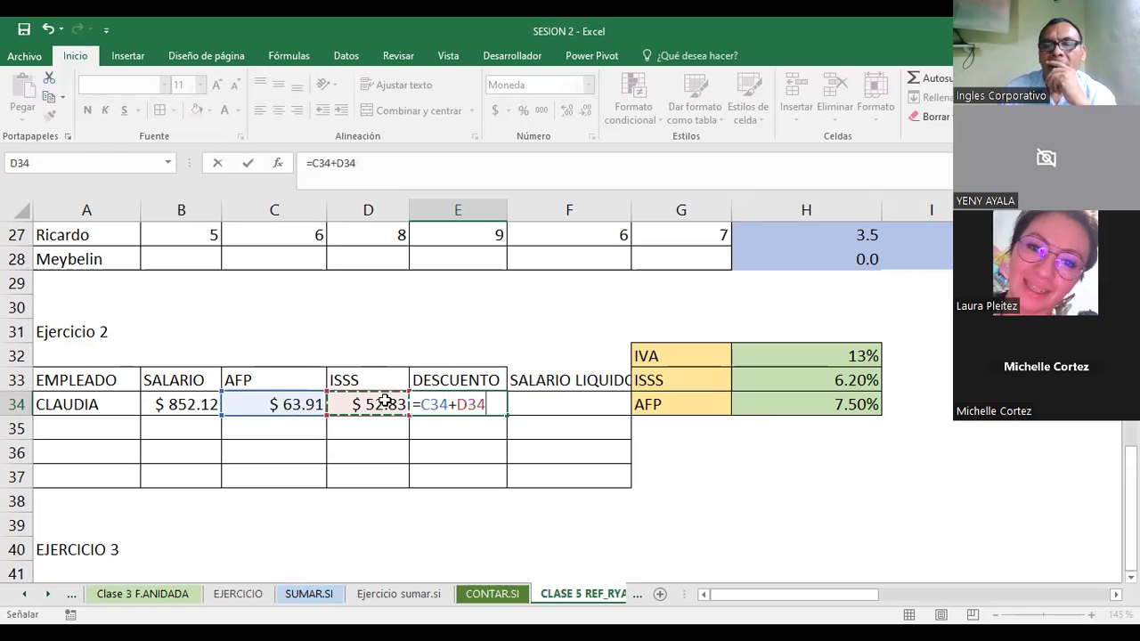
pyautogui.press('Return')
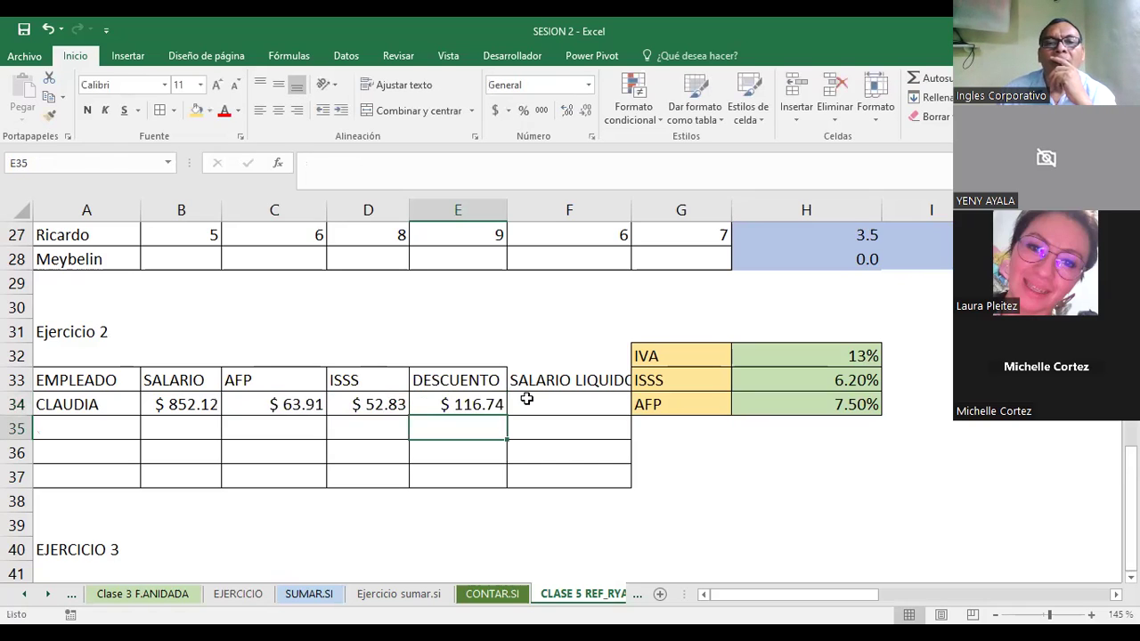
# Step: Enter =B34-E34 in F34 so CLAUDIA's SALARIO LIQUIDO reads $735.38
pyautogui.click(528, 399)
pyautogui.write('=')
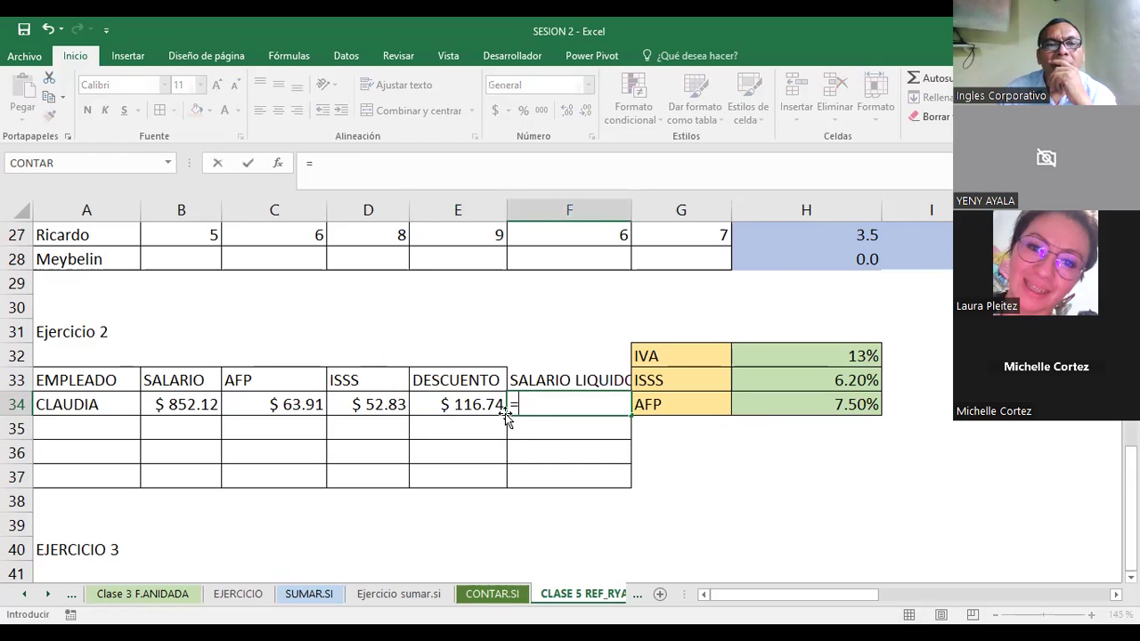
pyautogui.click(169, 405)
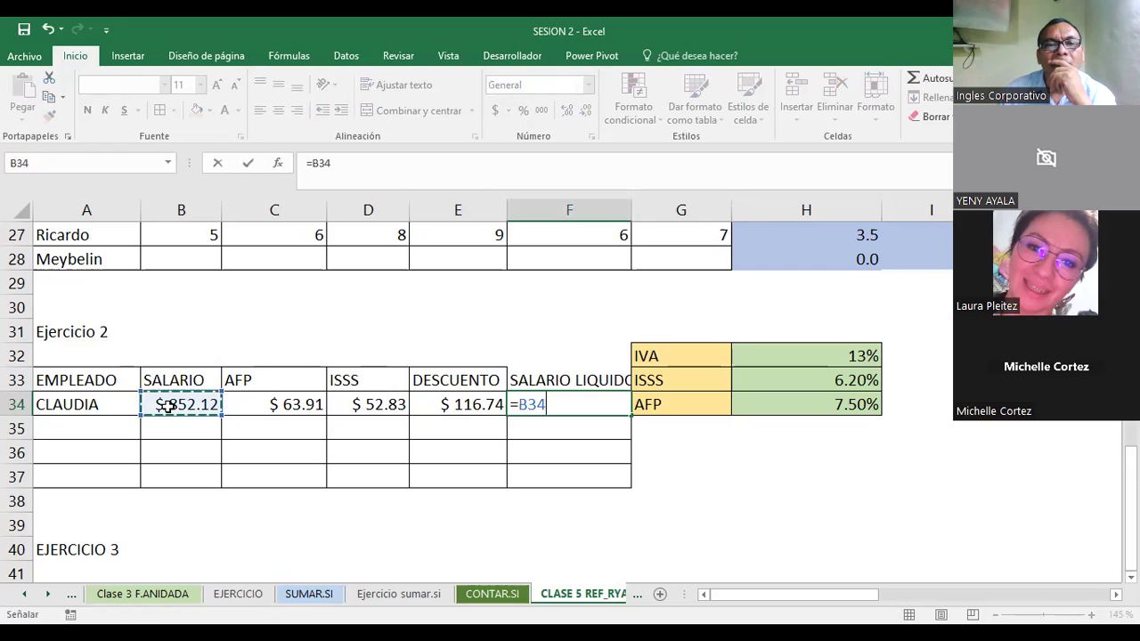
pyautogui.write('-')
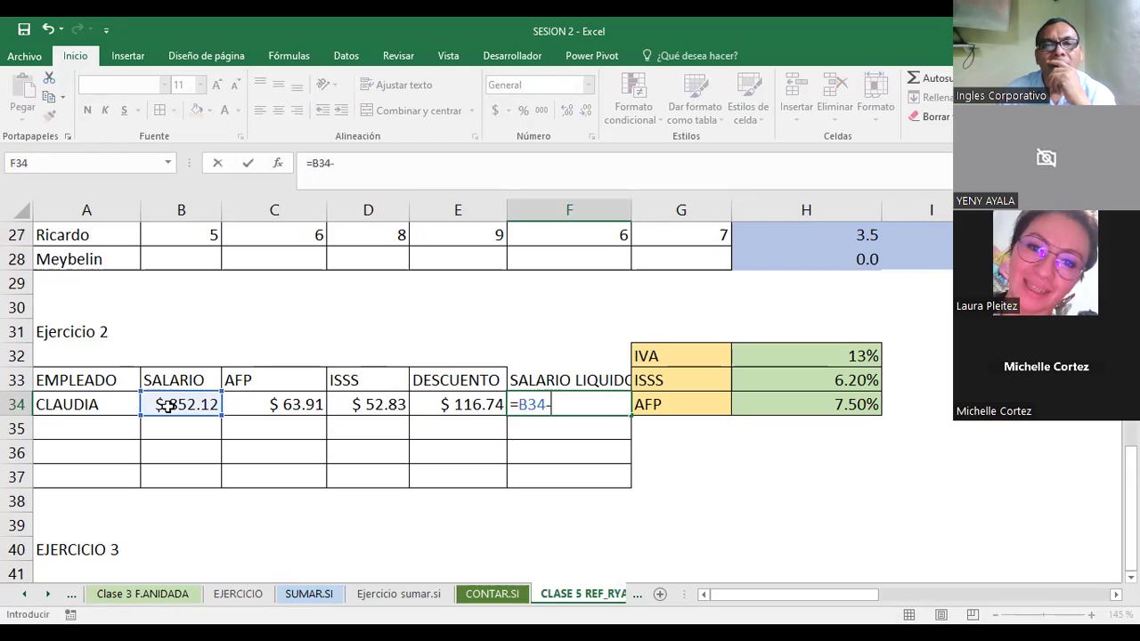
pyautogui.click(462, 404)
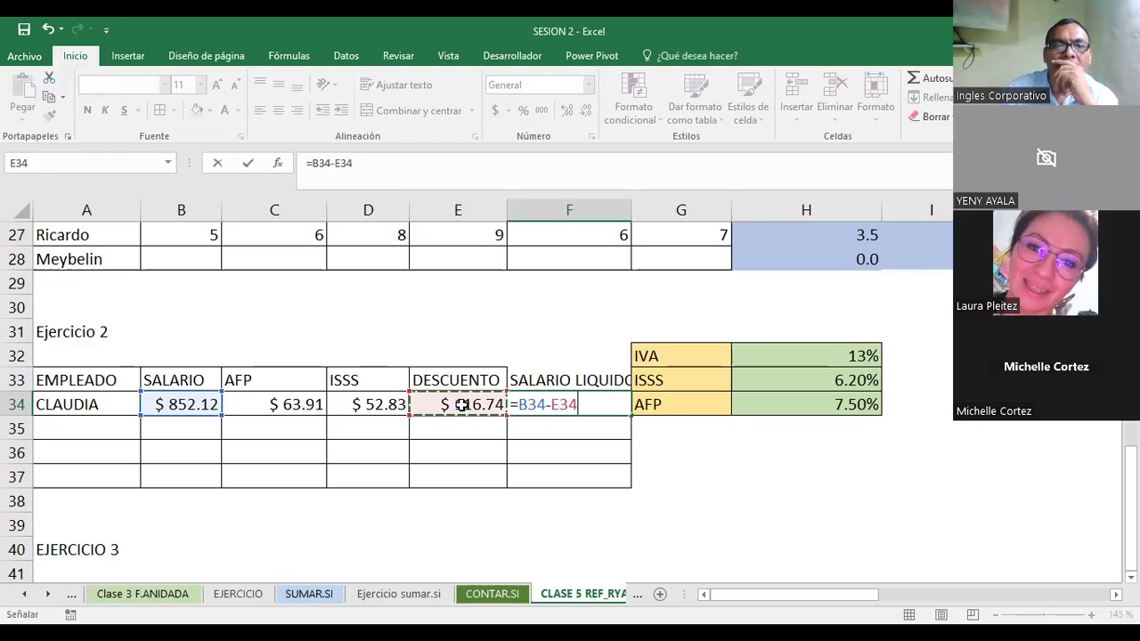
pyautogui.press('Return')
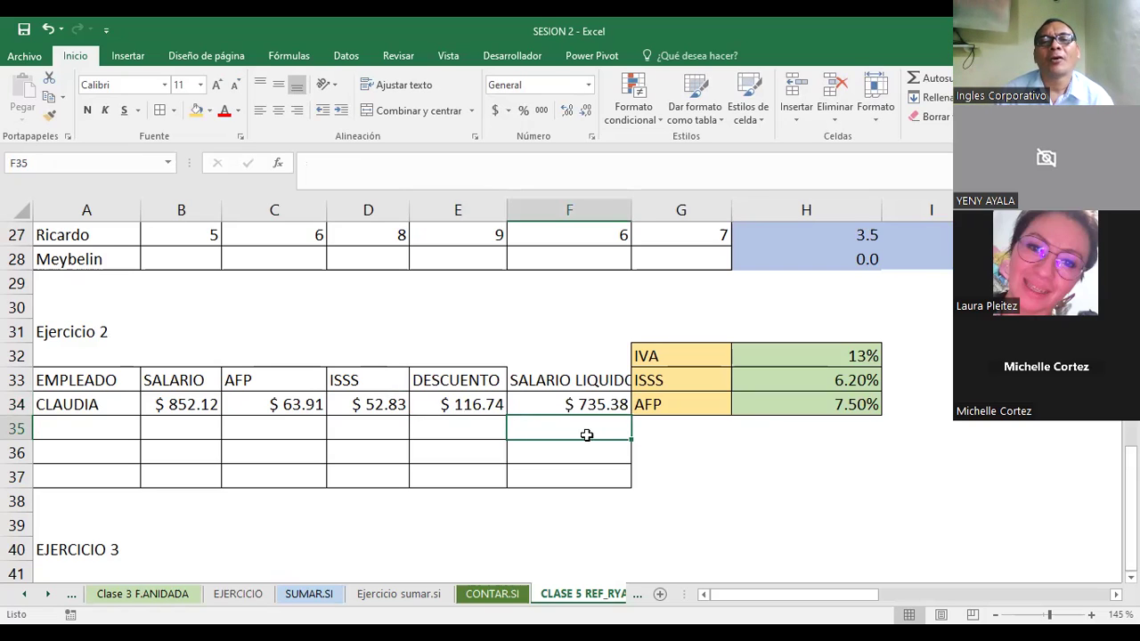
pyautogui.press('Up')
pyautogui.press('Up')
pyautogui.press('Down')
pyautogui.press('Down')
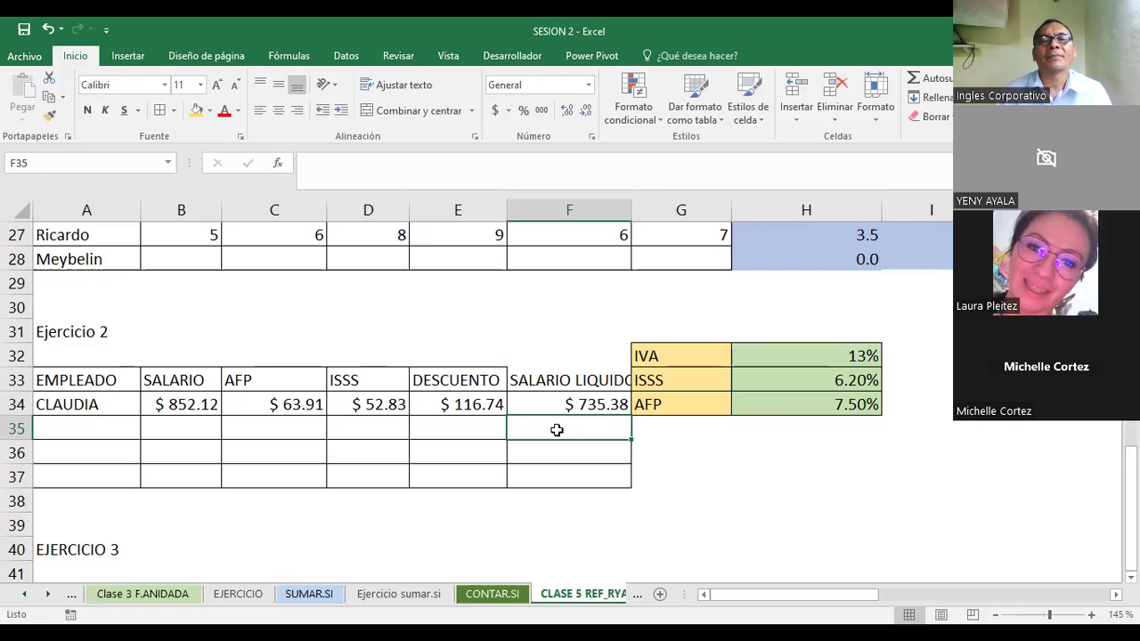
# Step: Fill the F34 net salary formula down to F37 and check the copied formula in F35
pyautogui.click(588, 407)
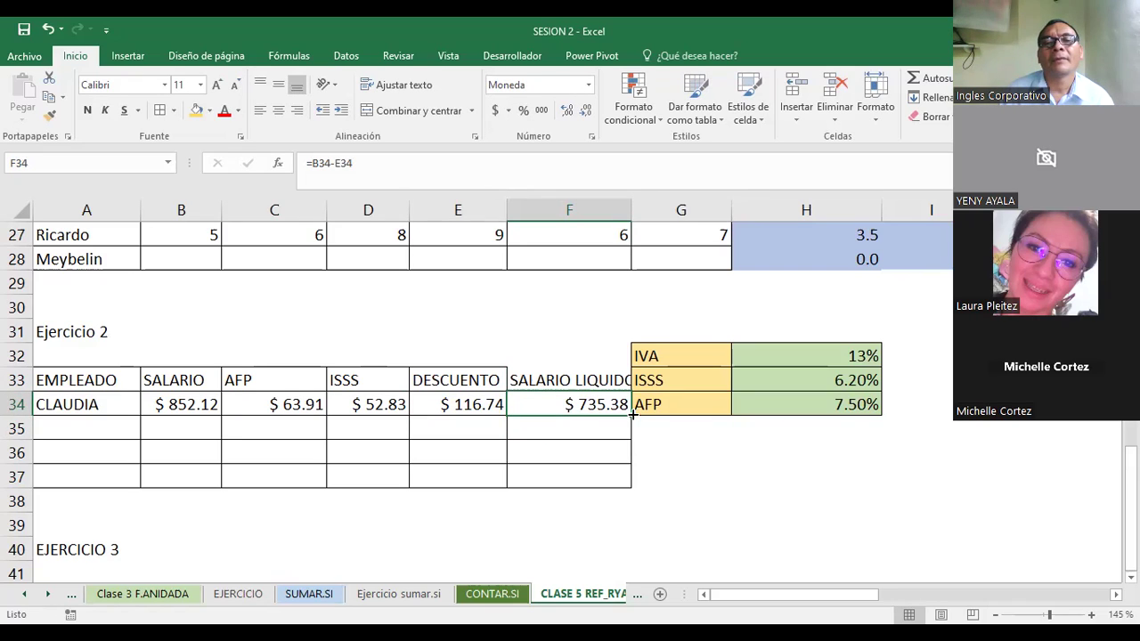
pyautogui.moveTo(632, 414); pyautogui.dragTo(630, 482)
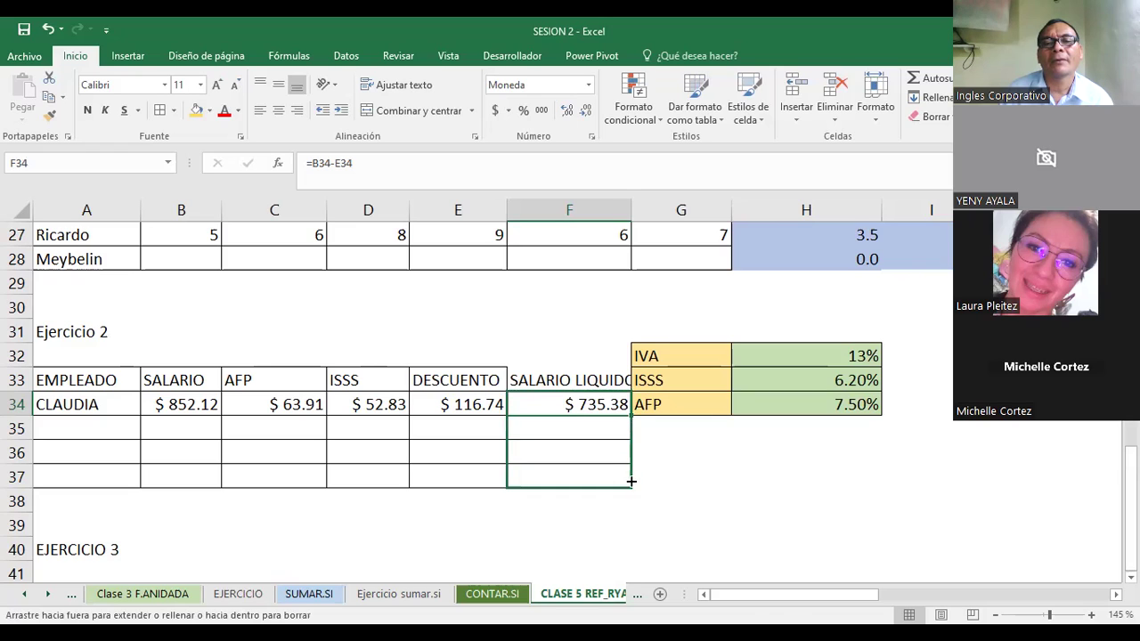
pyautogui.click(727, 466)
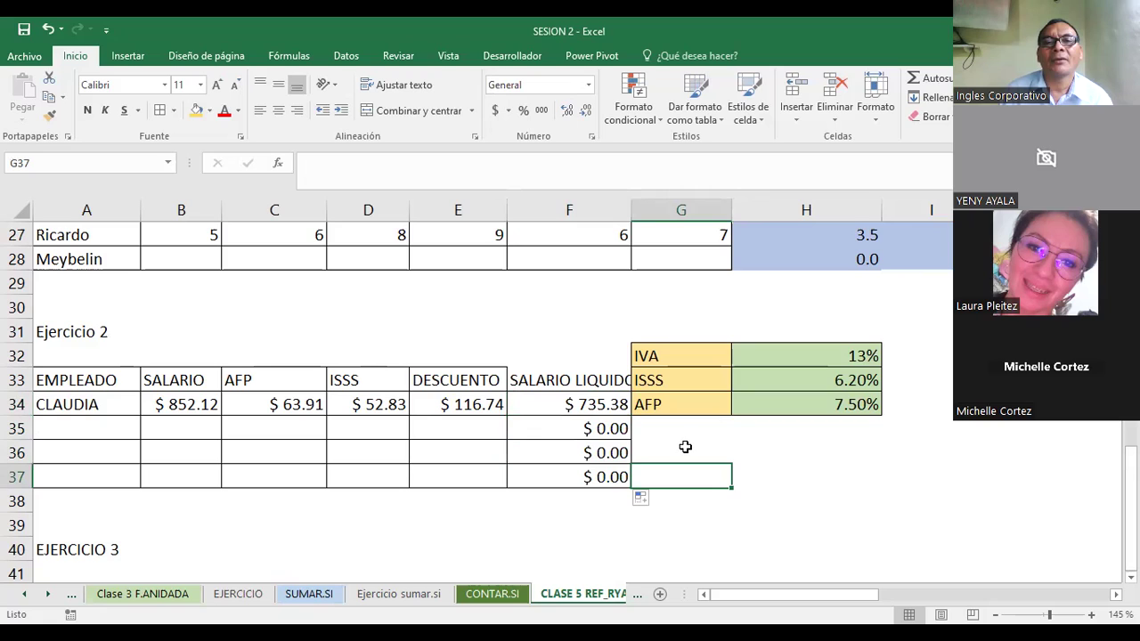
pyautogui.click(568, 431)
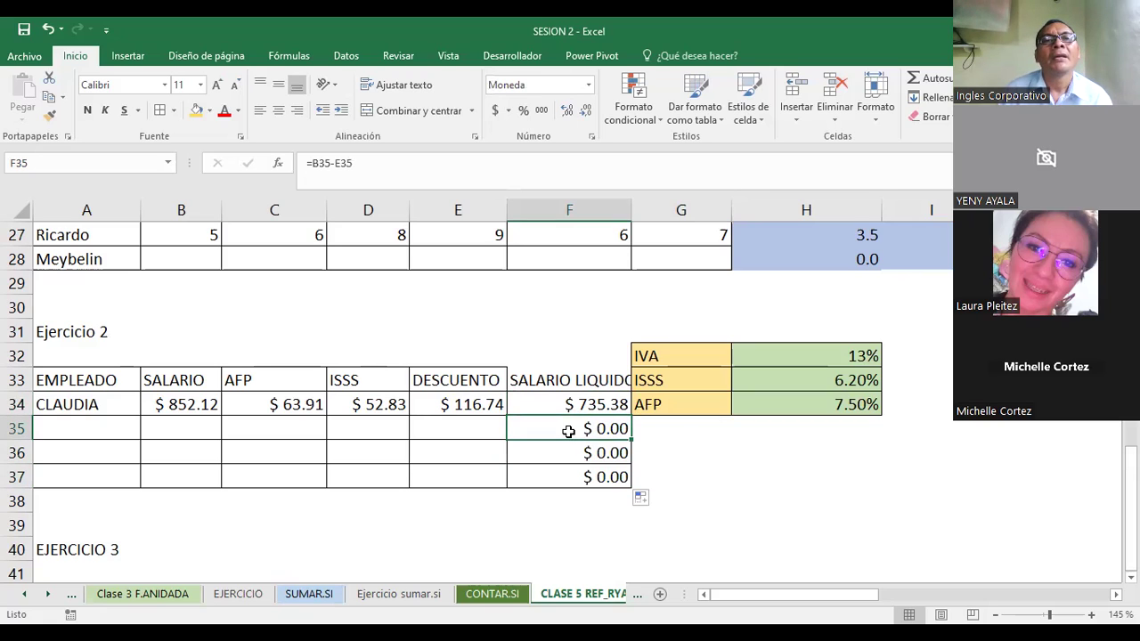
pyautogui.tripleClick(362, 177)
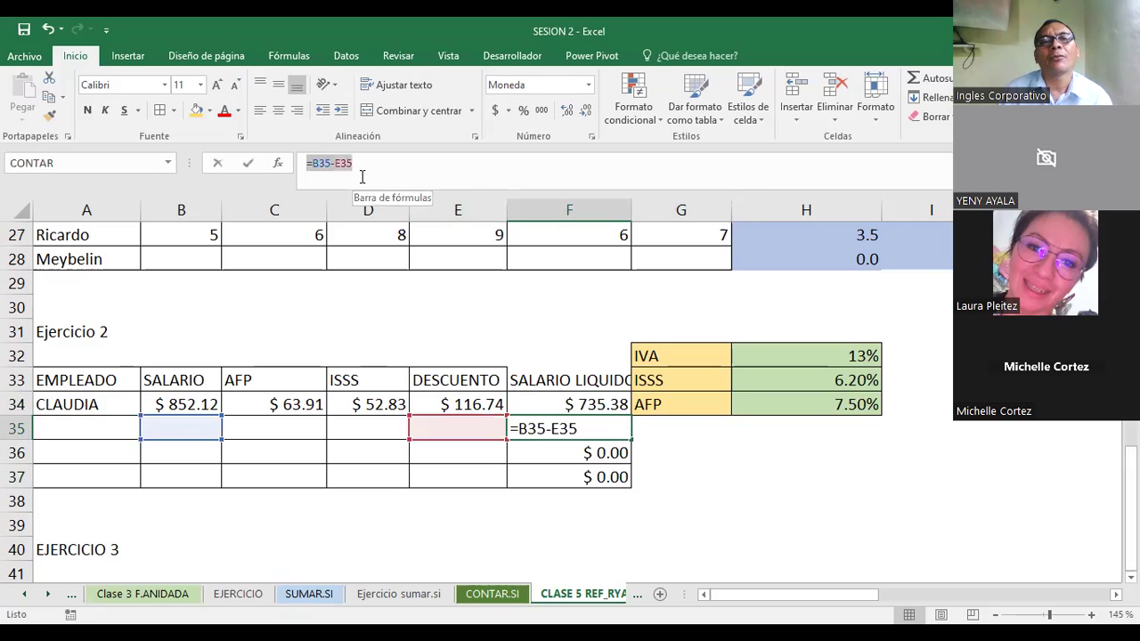
pyautogui.click(745, 487)
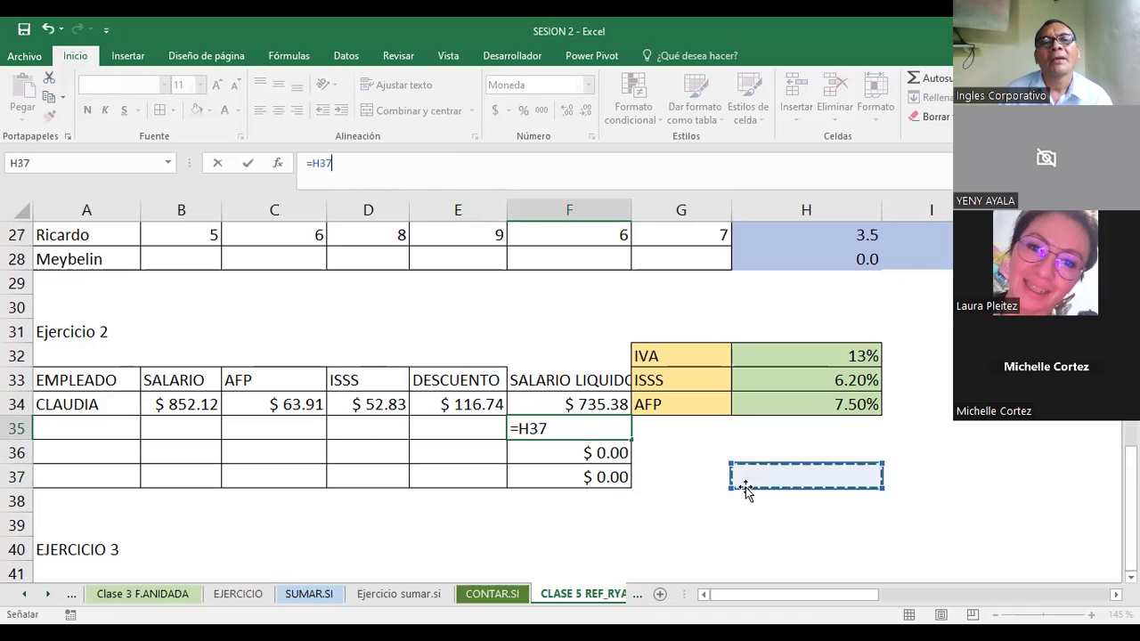
pyautogui.press('Escape')
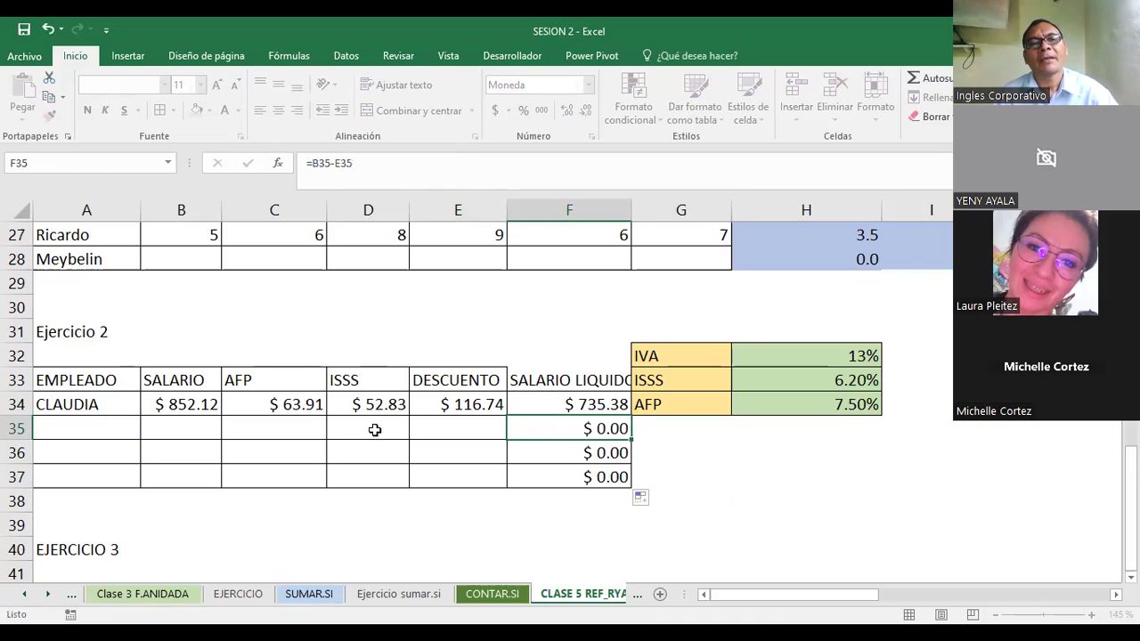
pyautogui.click(281, 403)
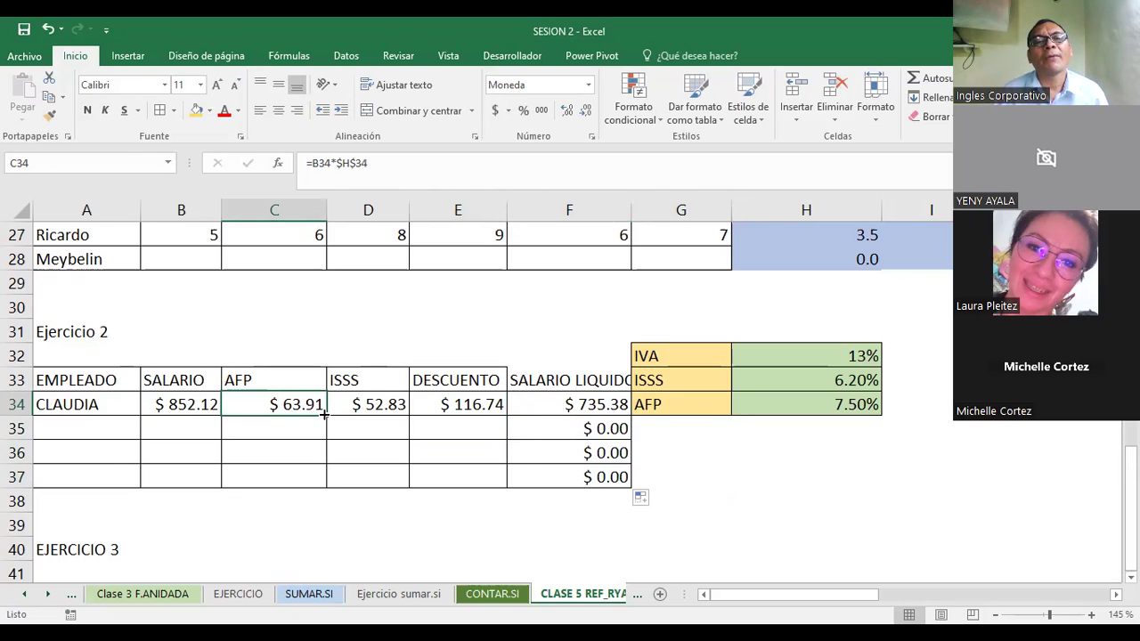
pyautogui.moveTo(324, 414); pyautogui.dragTo(322, 431)
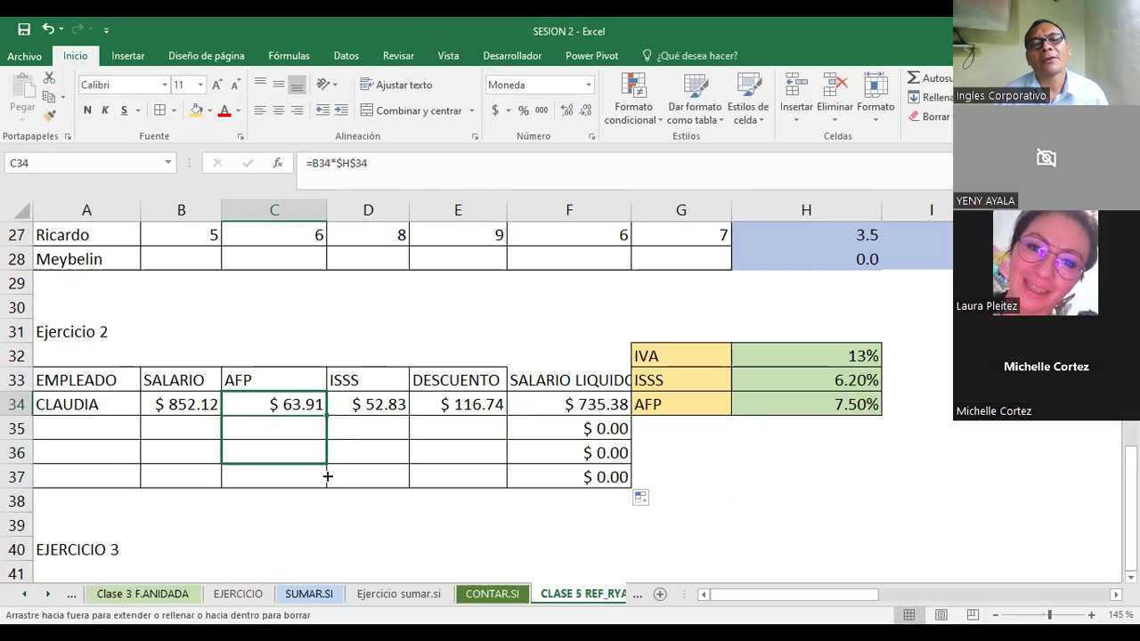
pyautogui.moveTo(327, 477); pyautogui.dragTo(325, 481)
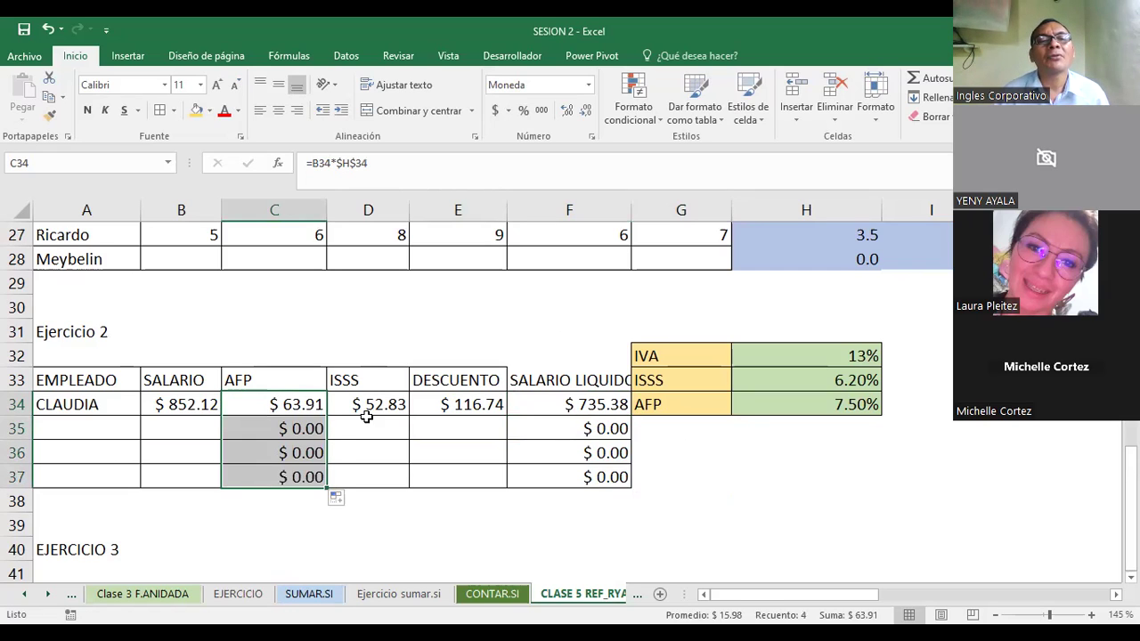
pyautogui.click(290, 406)
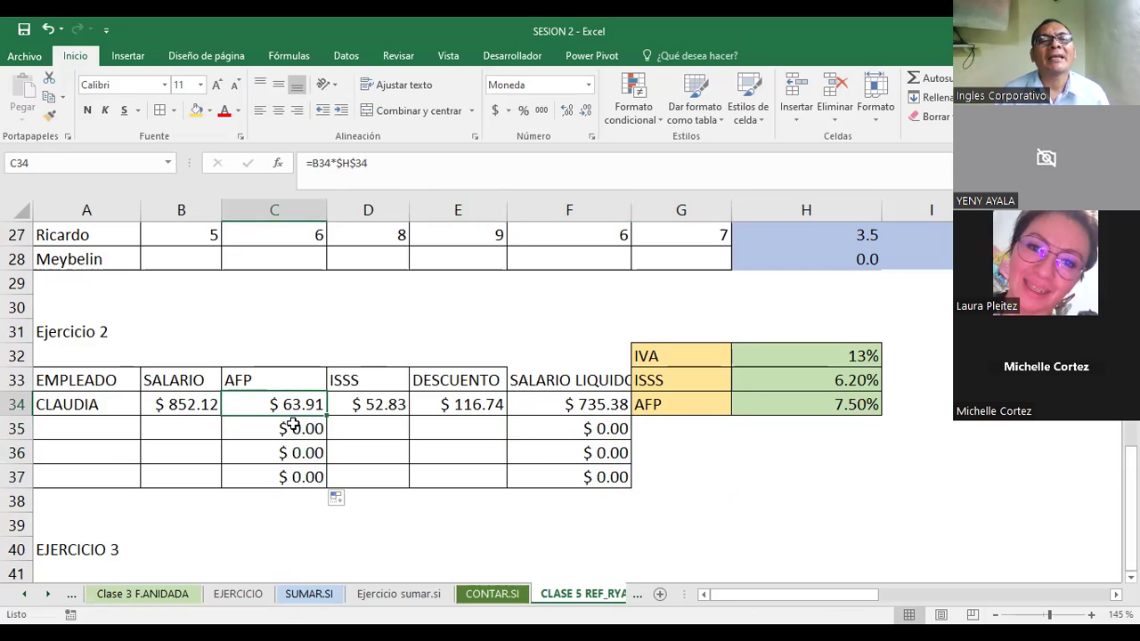
pyautogui.click(290, 429)
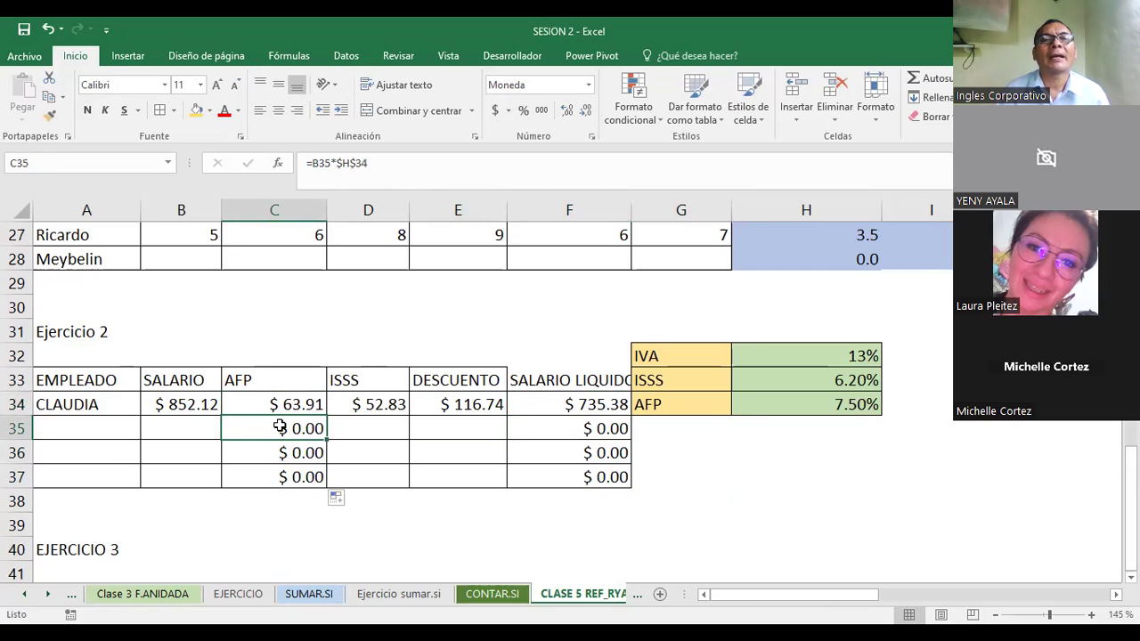
pyautogui.click(298, 510)
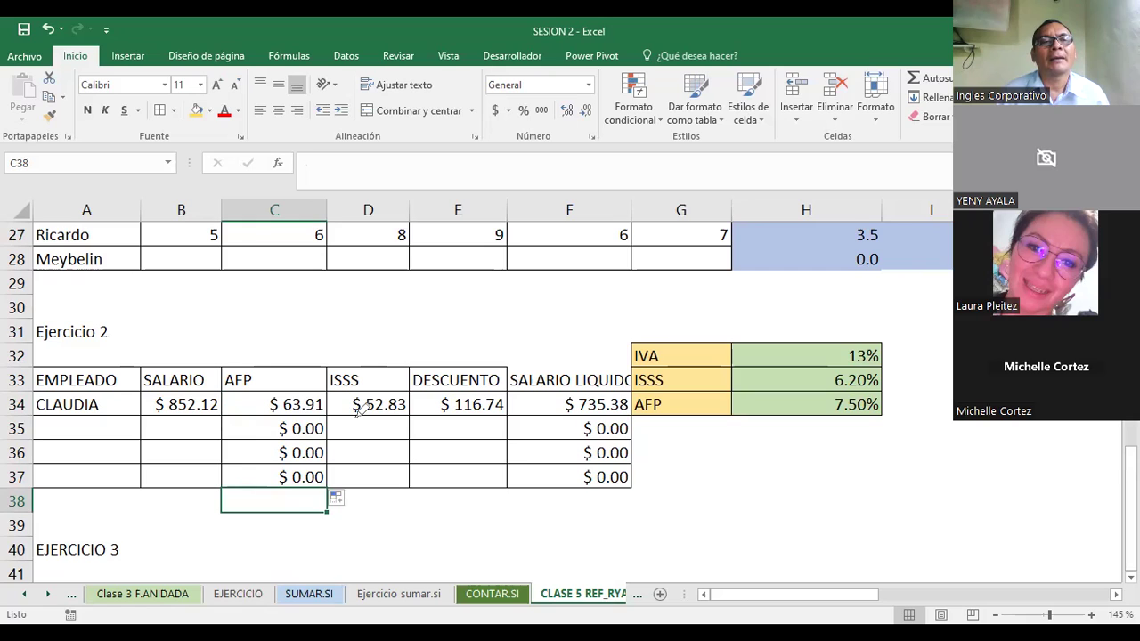
pyautogui.moveTo(244, 420)
pyautogui.mouseDown()
pyautogui.moveTo(263, 426)
pyautogui.moveTo(251, 485)
pyautogui.mouseUp()
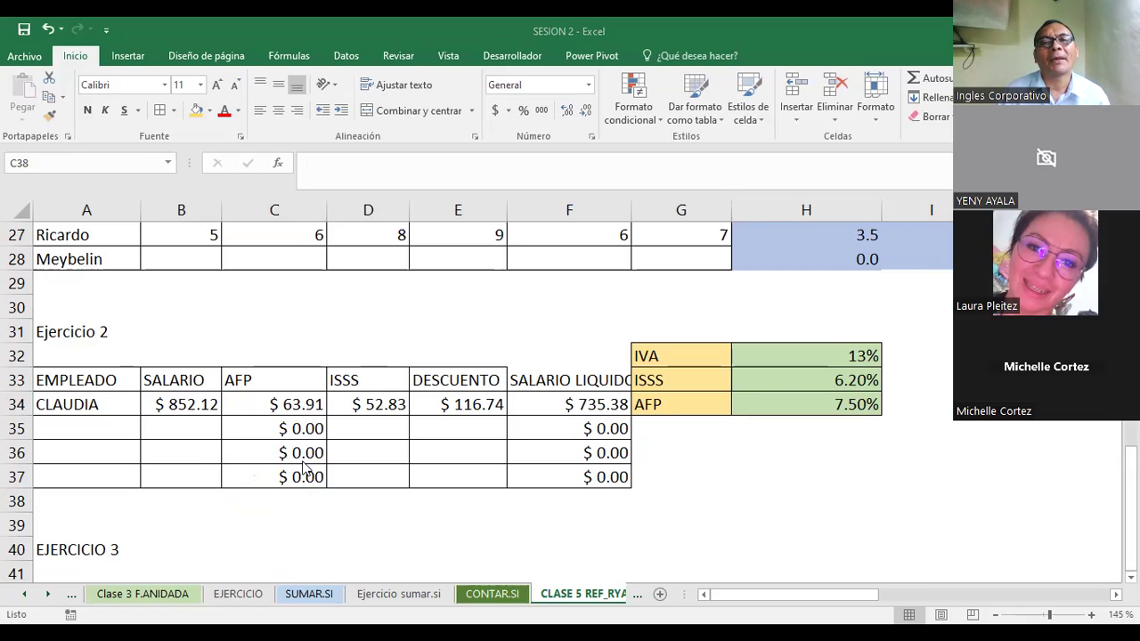
pyautogui.click(283, 406)
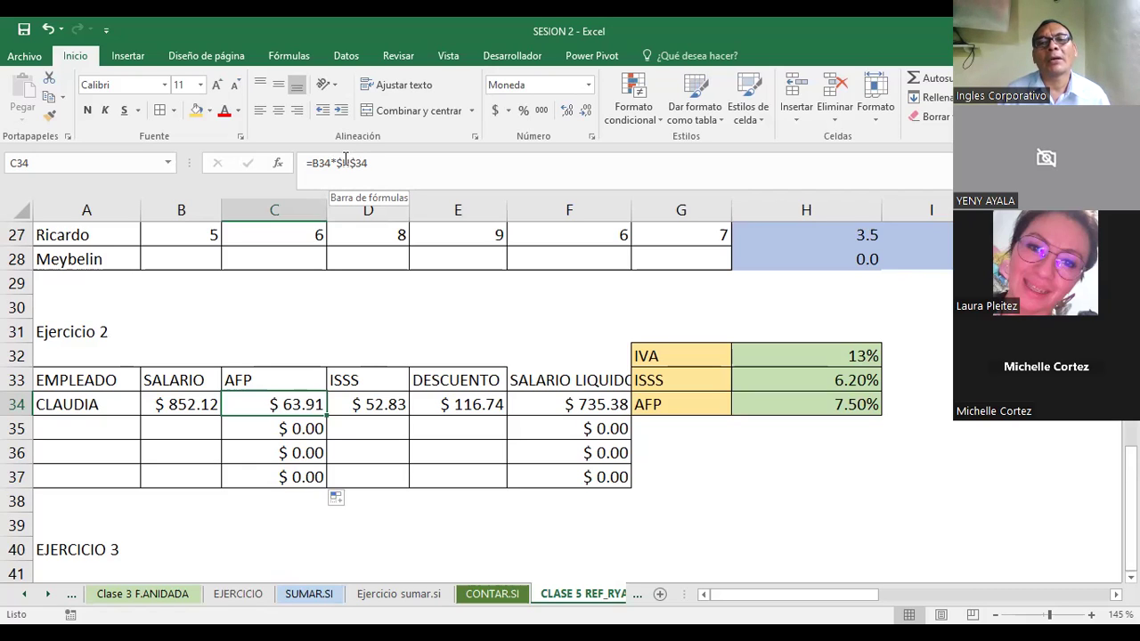
# Step: Enter 5 in H35 and the employee names X, Y and Z in A35:A37
pyautogui.click(830, 422)
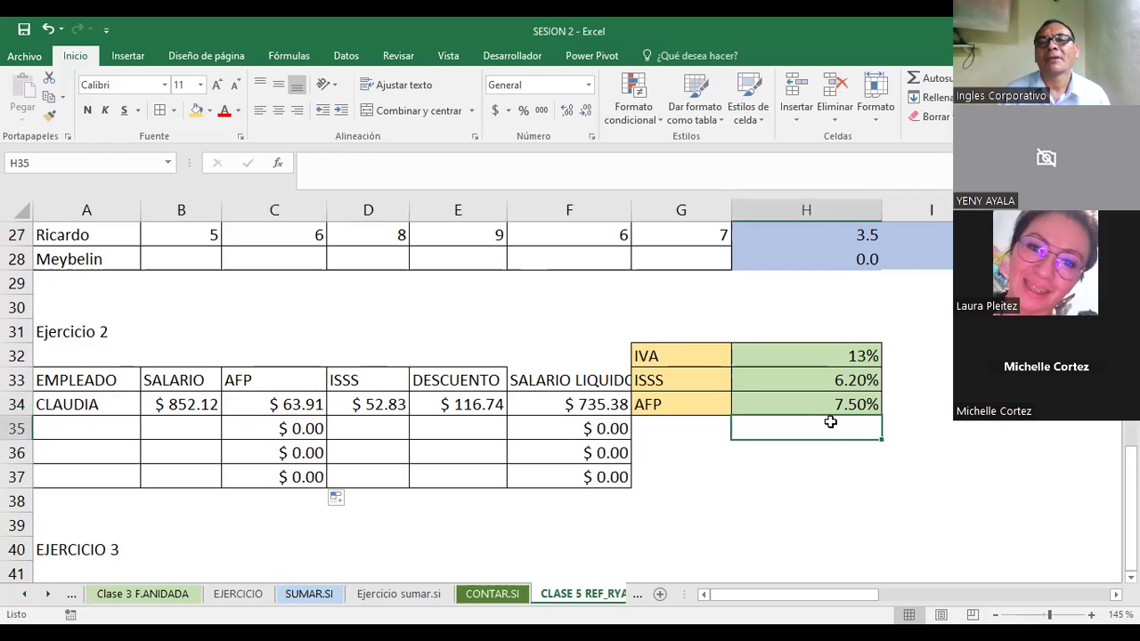
pyautogui.write('5')
pyautogui.press('Return')
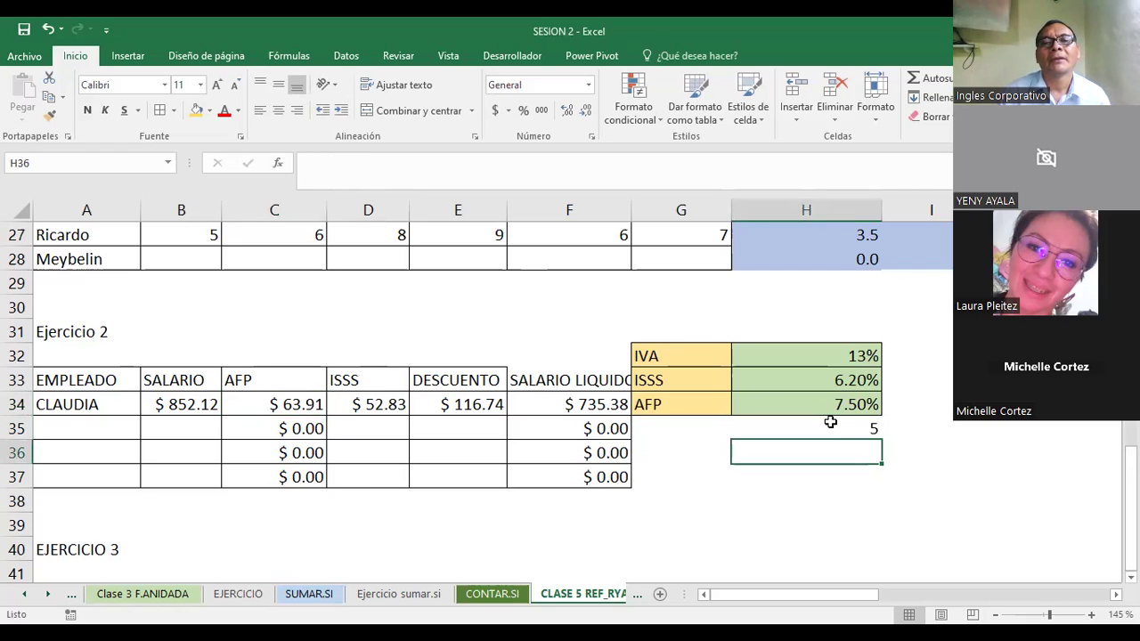
pyautogui.click(193, 431)
pyautogui.click(124, 431)
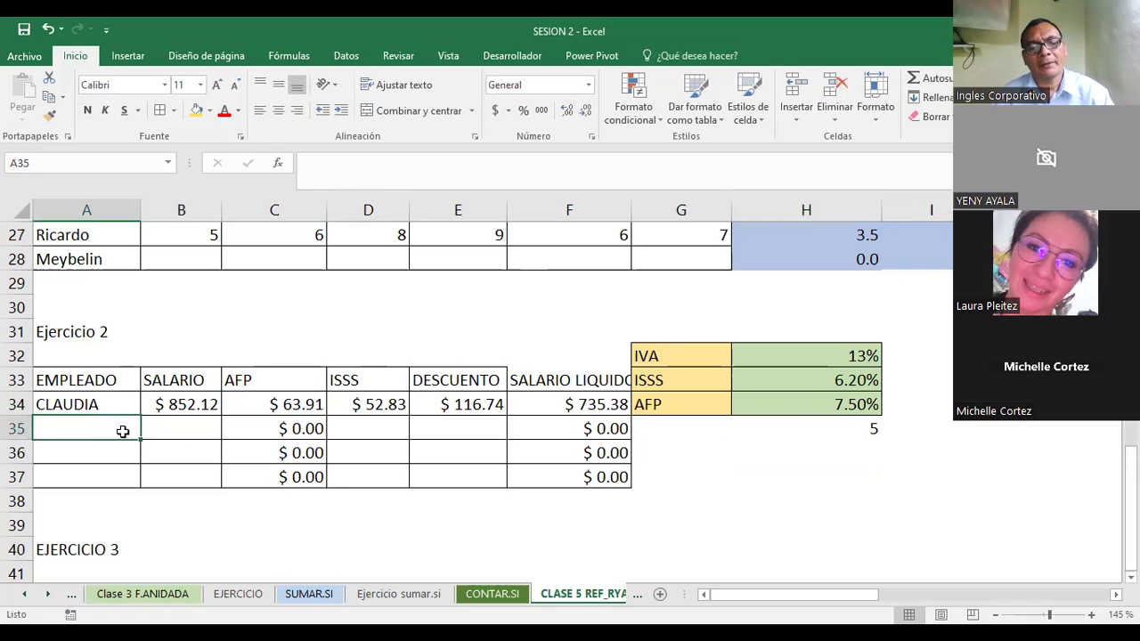
pyautogui.write('X')
pyautogui.click(86, 454)
pyautogui.write('Y')
pyautogui.click(86, 480)
pyautogui.write('Z')
pyautogui.click(158, 499)
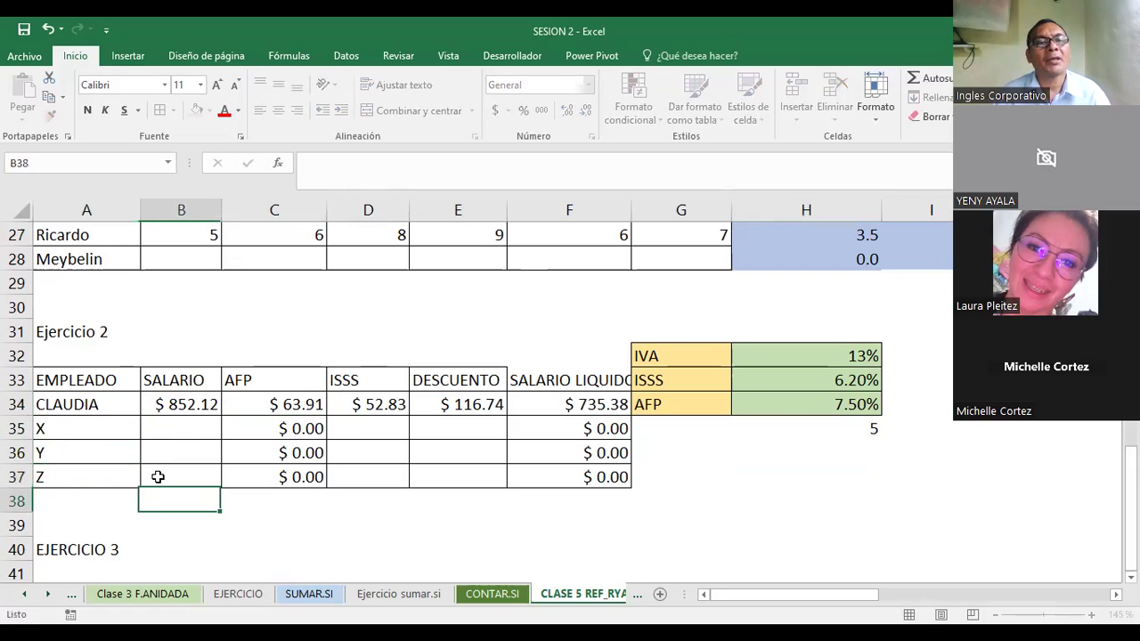
# Step: Enter salaries 1000, 6,000 and 700 for X, Y, Z and autofit the SALARIO column
pyautogui.click(166, 427)
pyautogui.write('1')
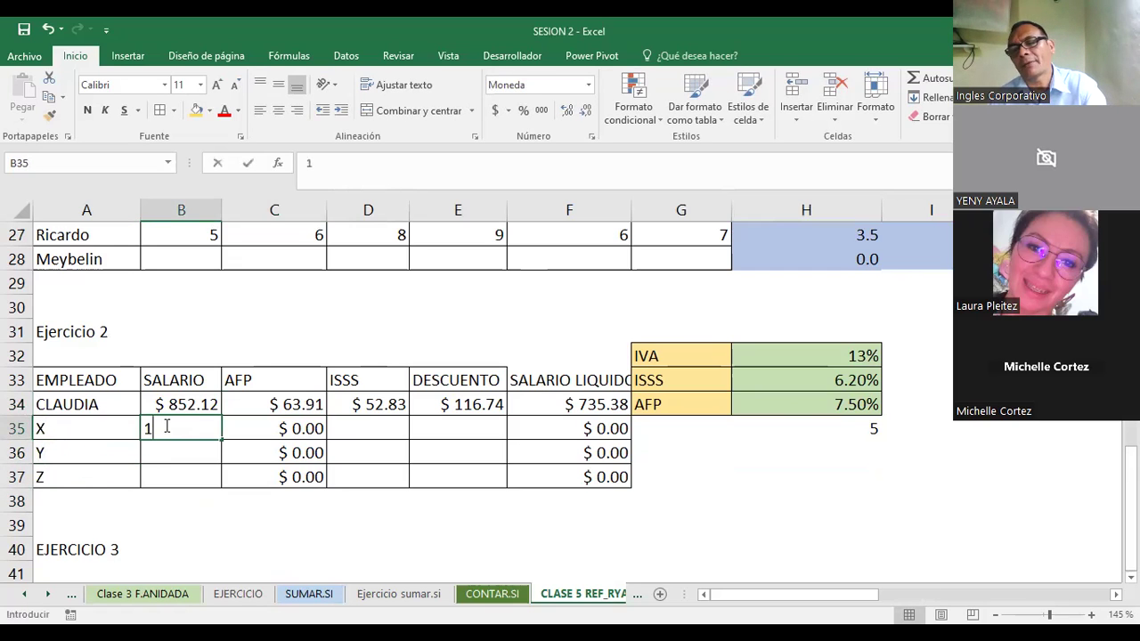
pyautogui.write('000')
pyautogui.press('Return')
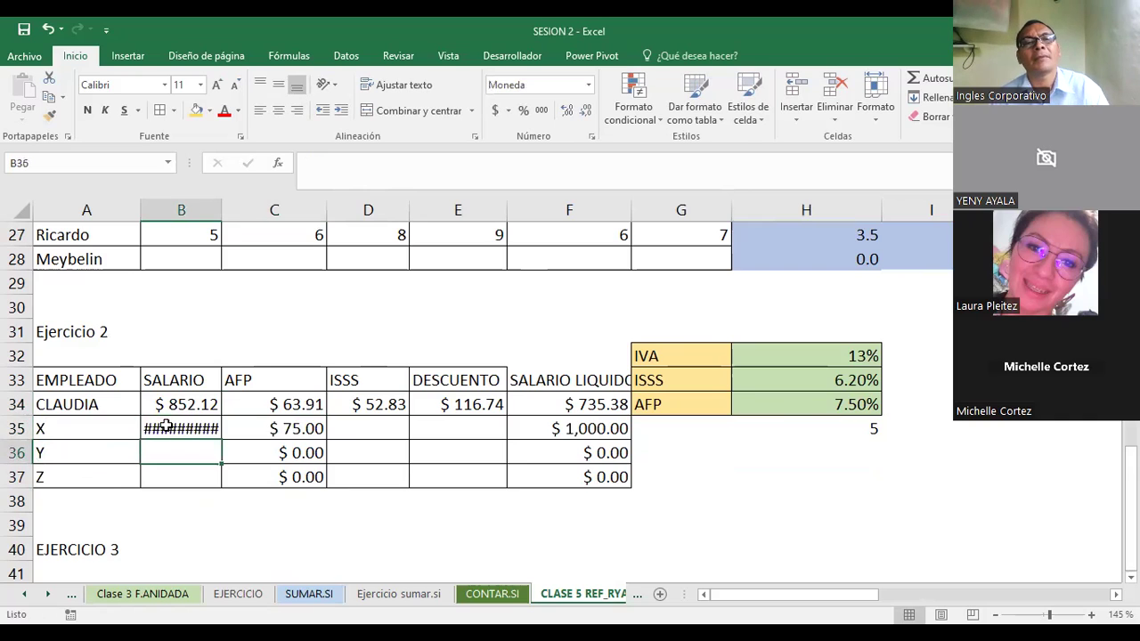
pyautogui.doubleClick(218, 210)
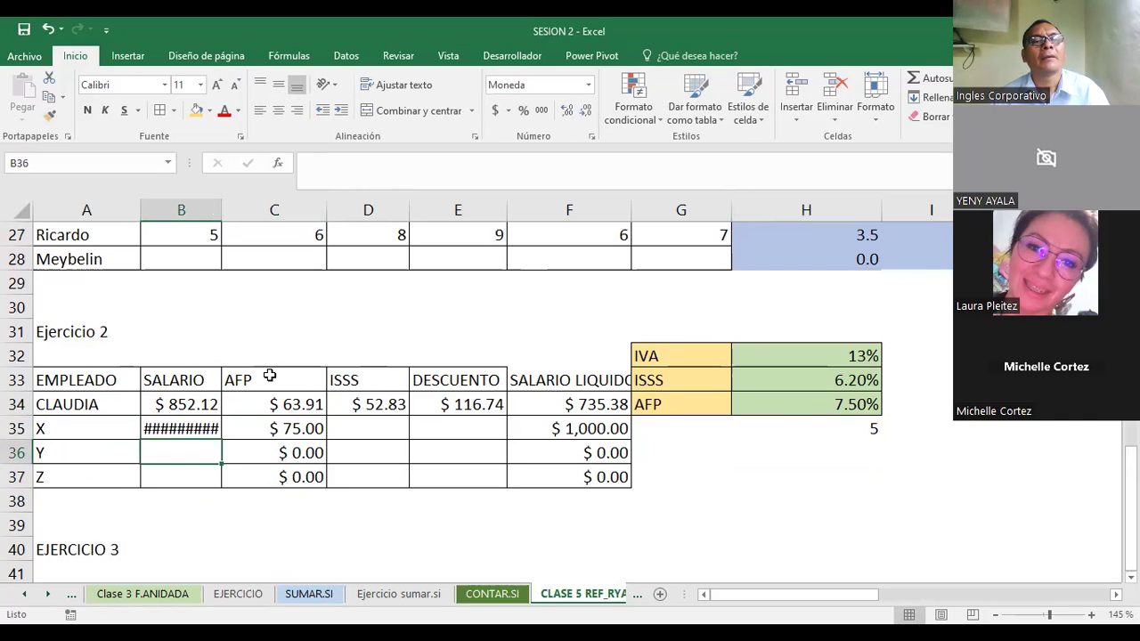
pyautogui.write('6')
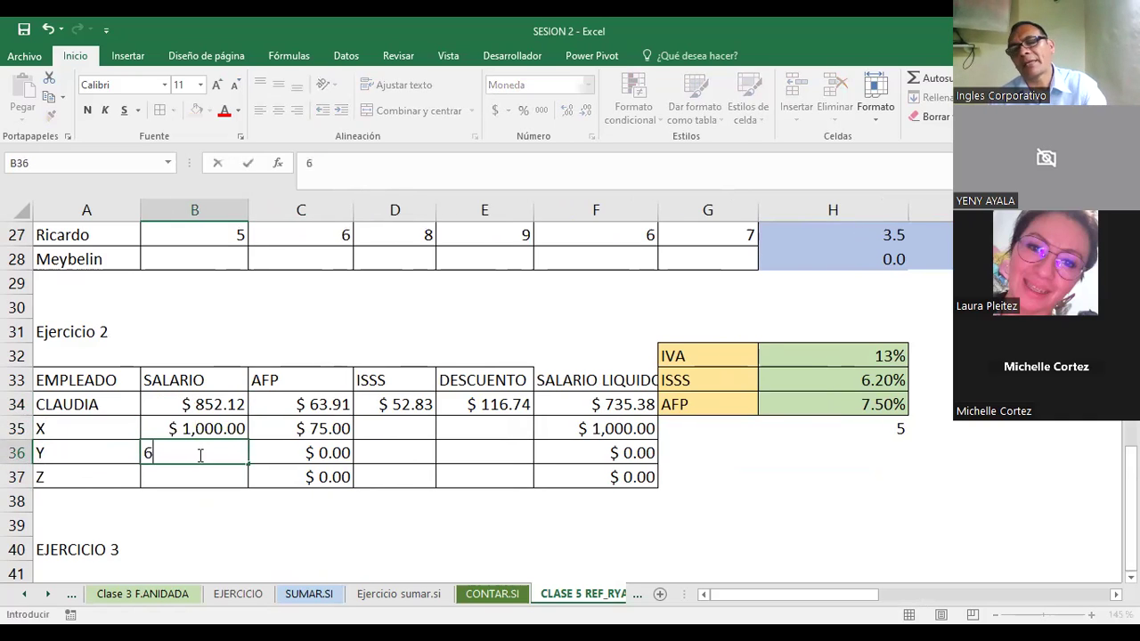
pyautogui.write(',000')
pyautogui.press('Return')
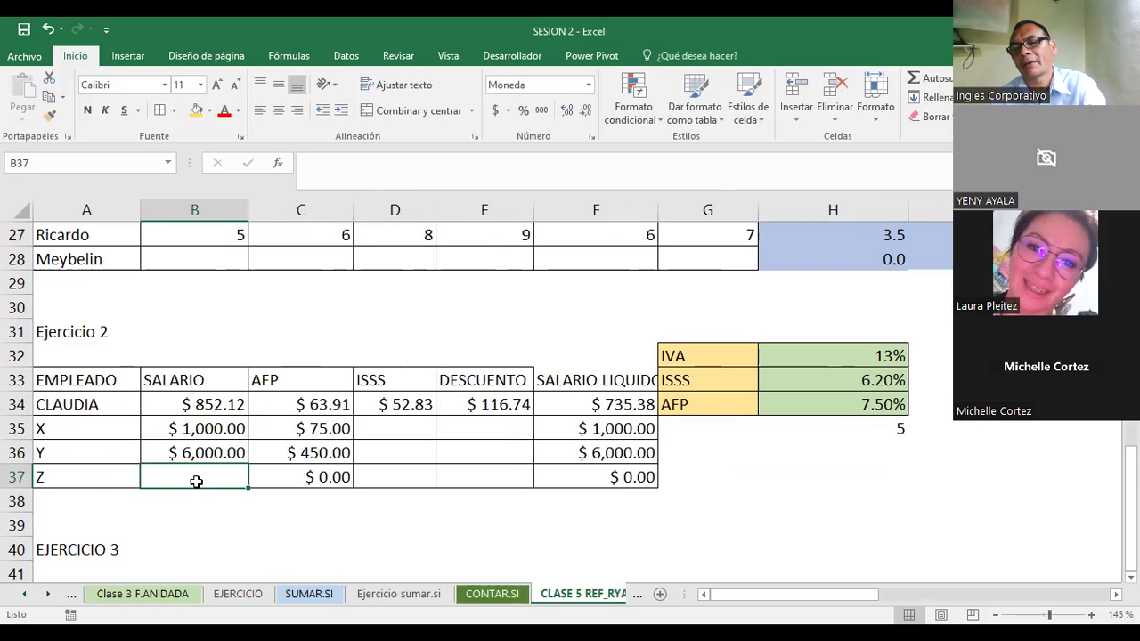
pyautogui.write('700')
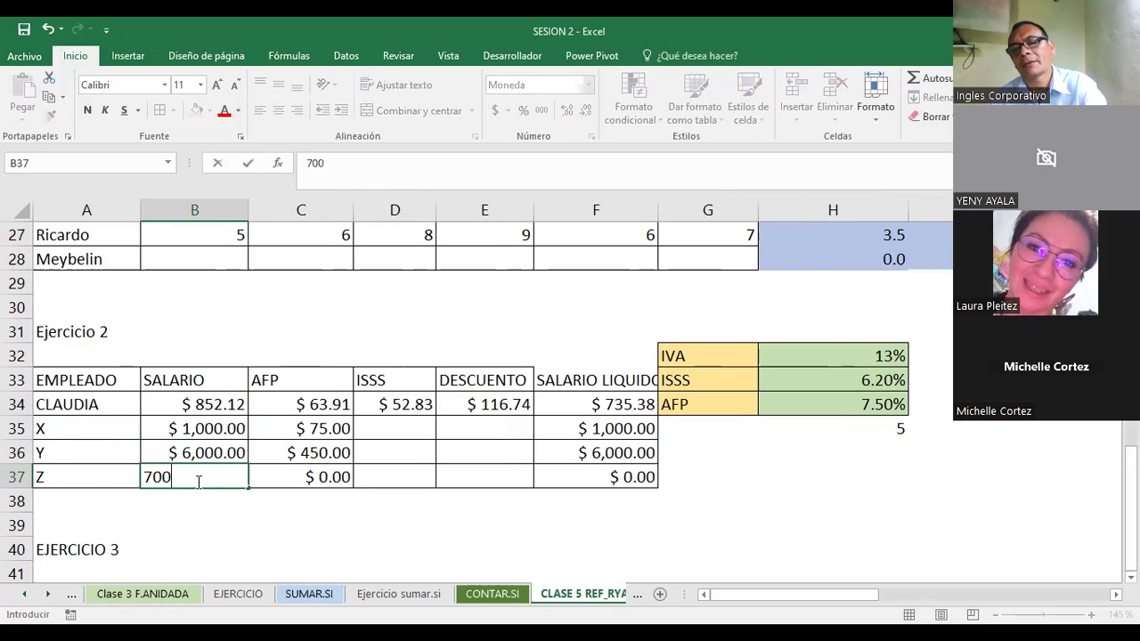
pyautogui.press('Return')
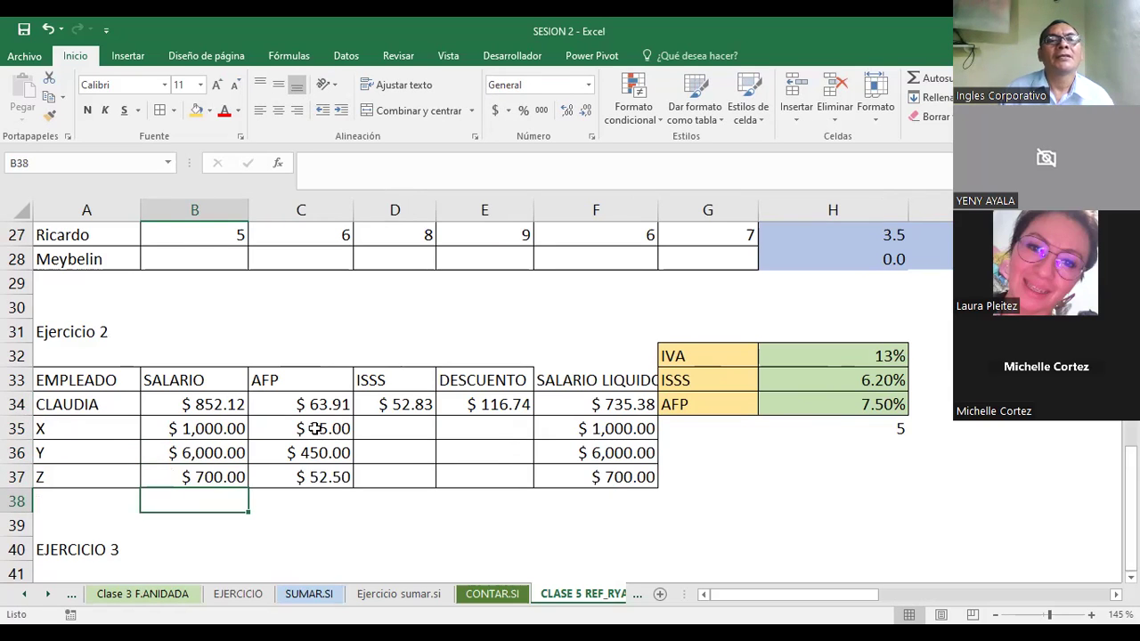
pyautogui.click(315, 433)
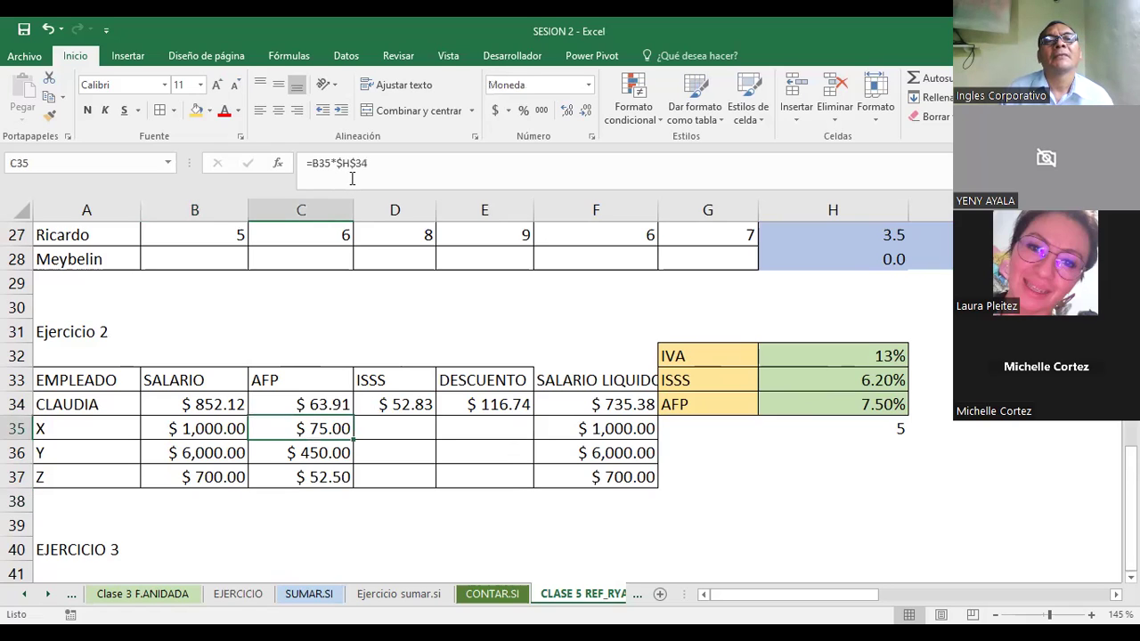
pyautogui.click(323, 405)
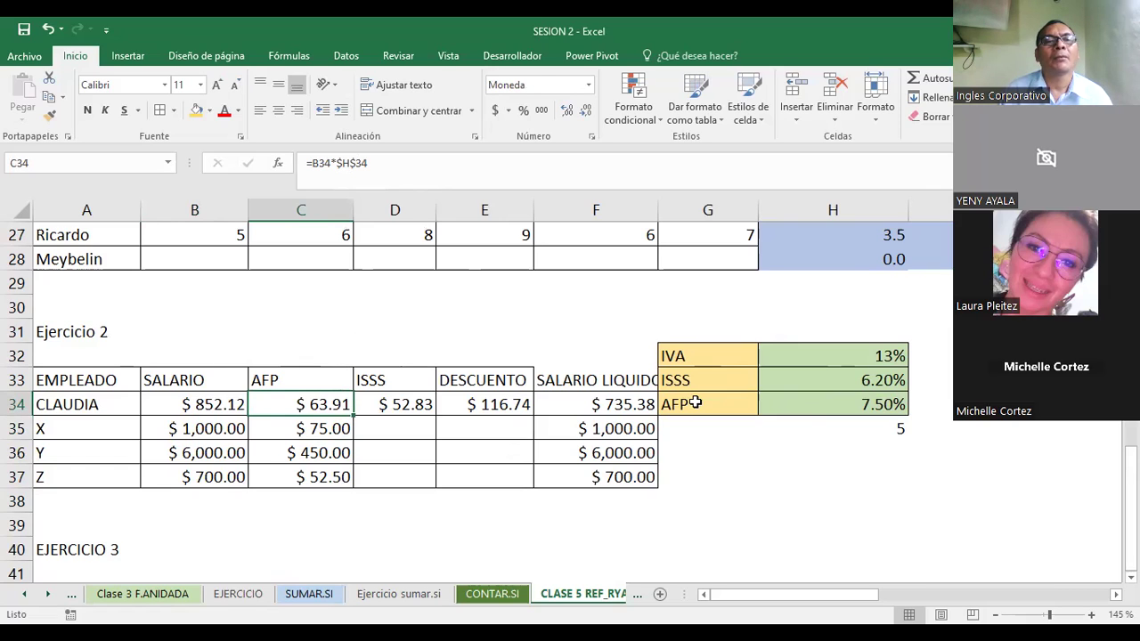
pyautogui.click(303, 425)
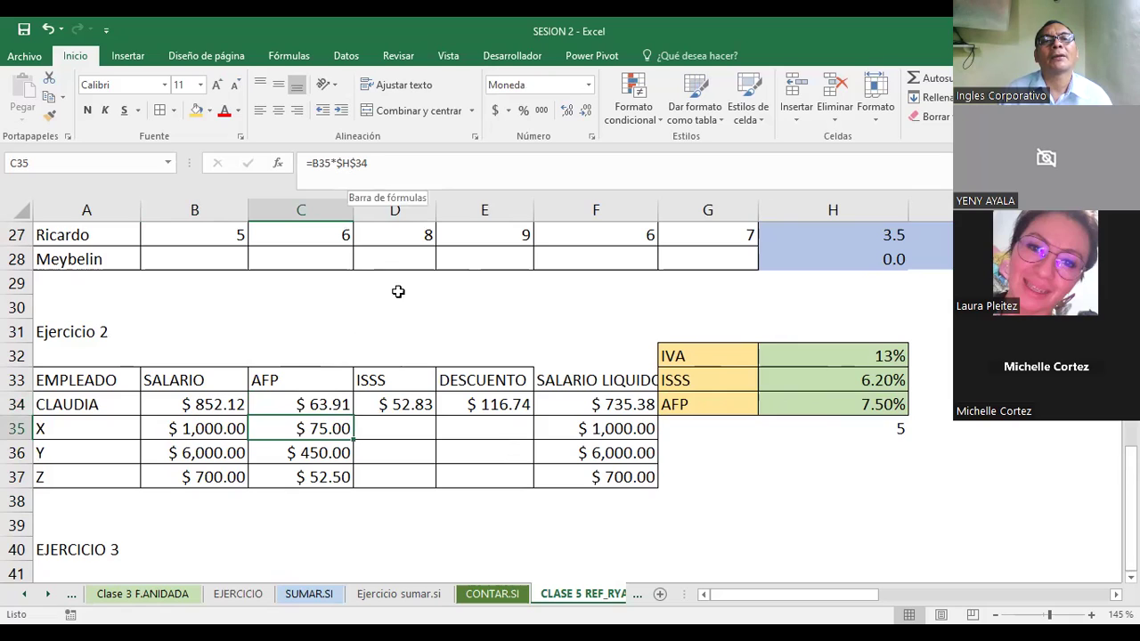
pyautogui.click(317, 456)
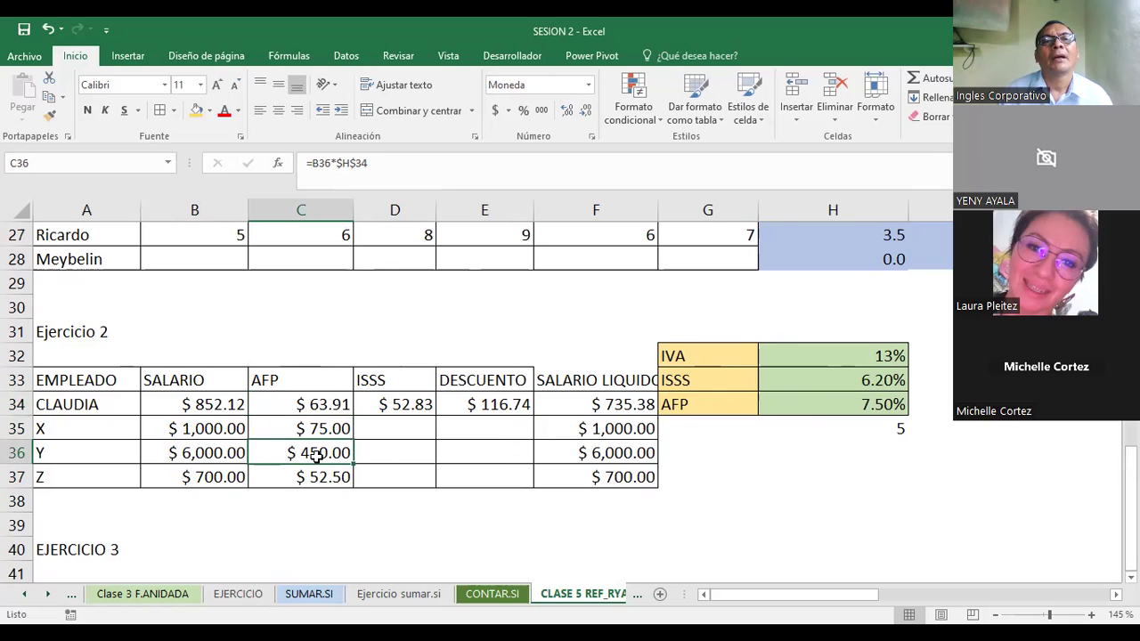
pyautogui.click(322, 479)
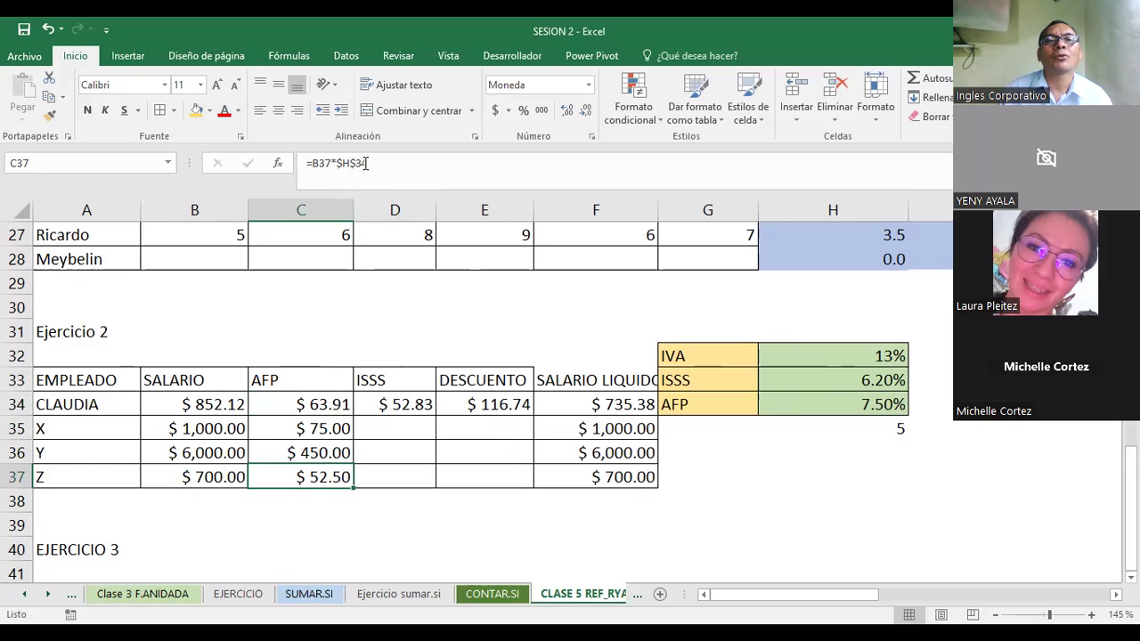
pyautogui.moveTo(338, 163); pyautogui.dragTo(367, 163)
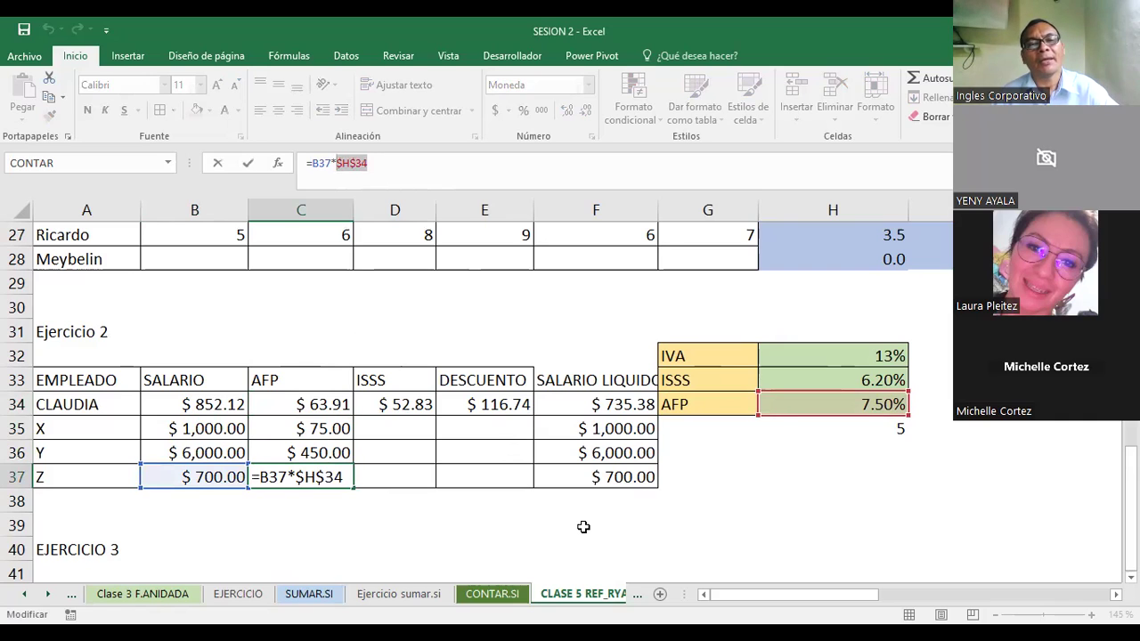
pyautogui.press('BackSpace')
pyautogui.press('Escape')
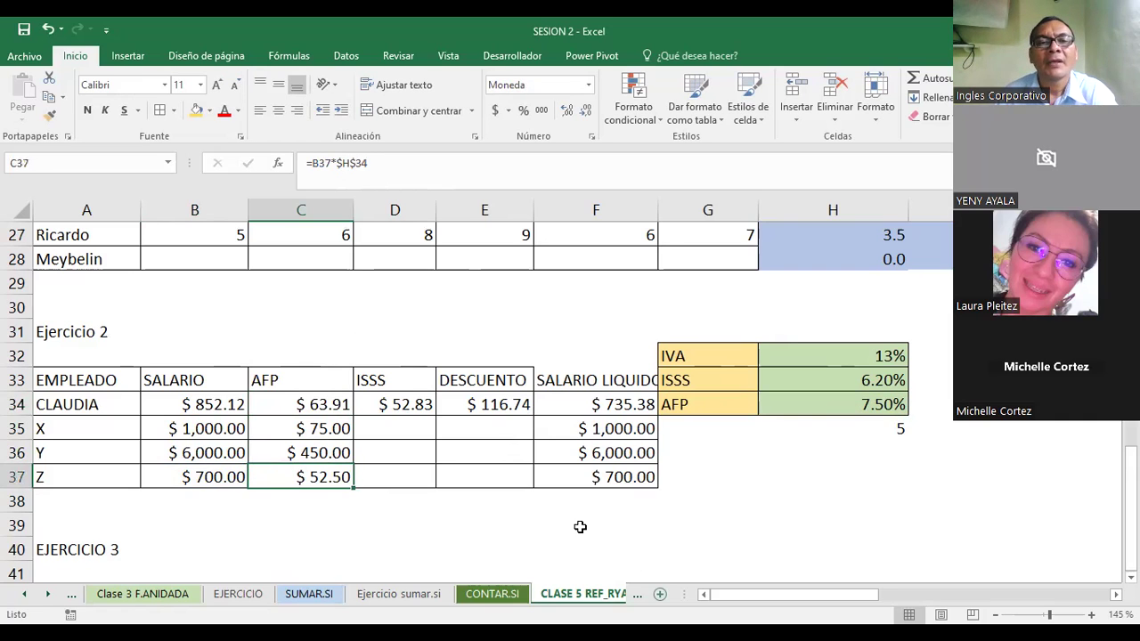
pyautogui.click(580, 527)
pyautogui.click(416, 404)
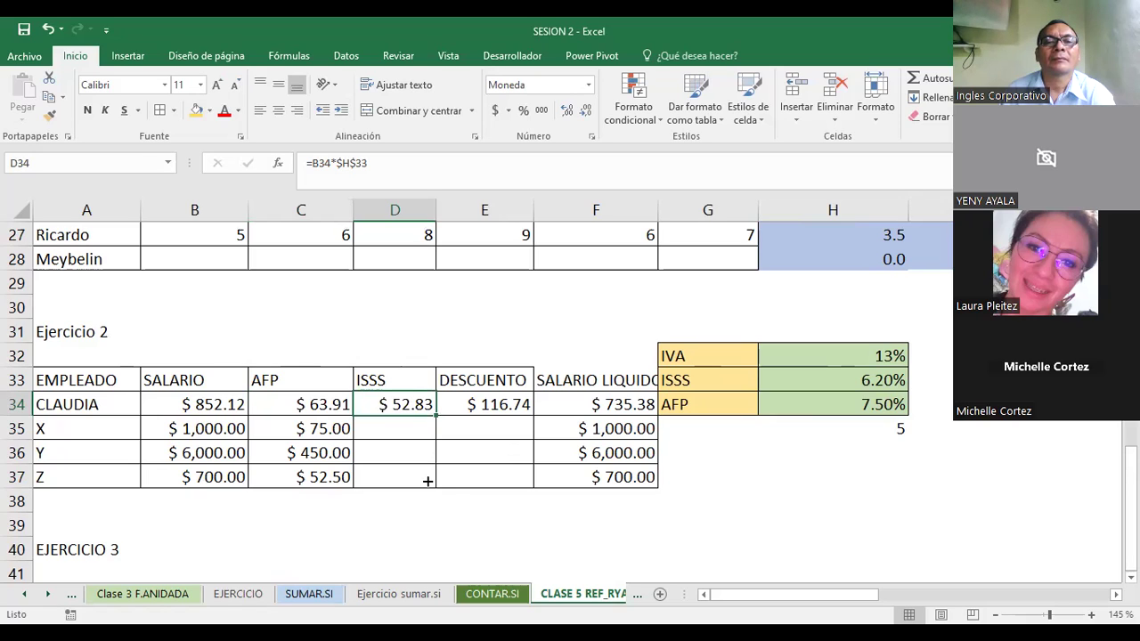
# Step: Fill D34's ISSS and E34's DESCUENTO formulas down through rows 35–37
pyautogui.moveTo(436, 416); pyautogui.dragTo(427, 481)
pyautogui.click(524, 517)
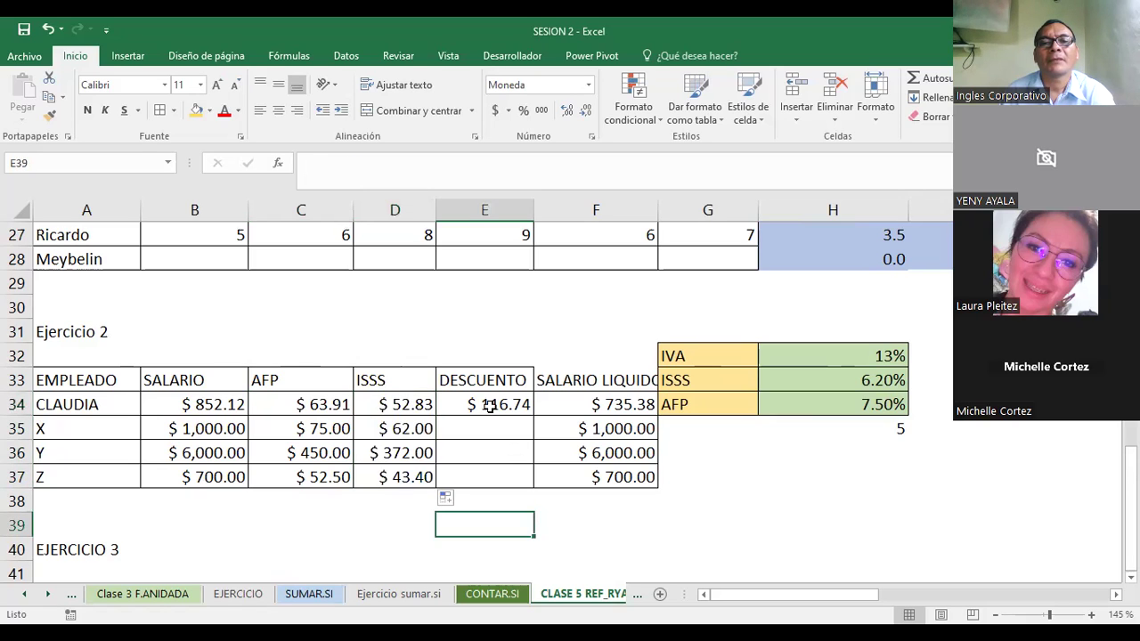
pyautogui.click(489, 405)
pyautogui.moveTo(532, 417); pyautogui.dragTo(526, 481)
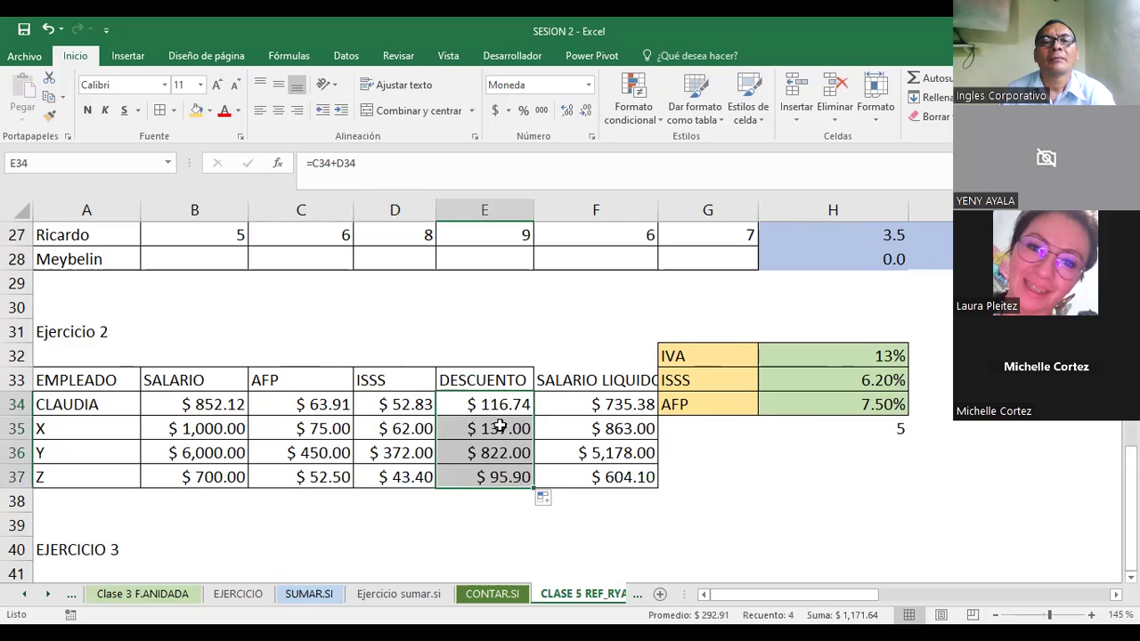
pyautogui.click(767, 549)
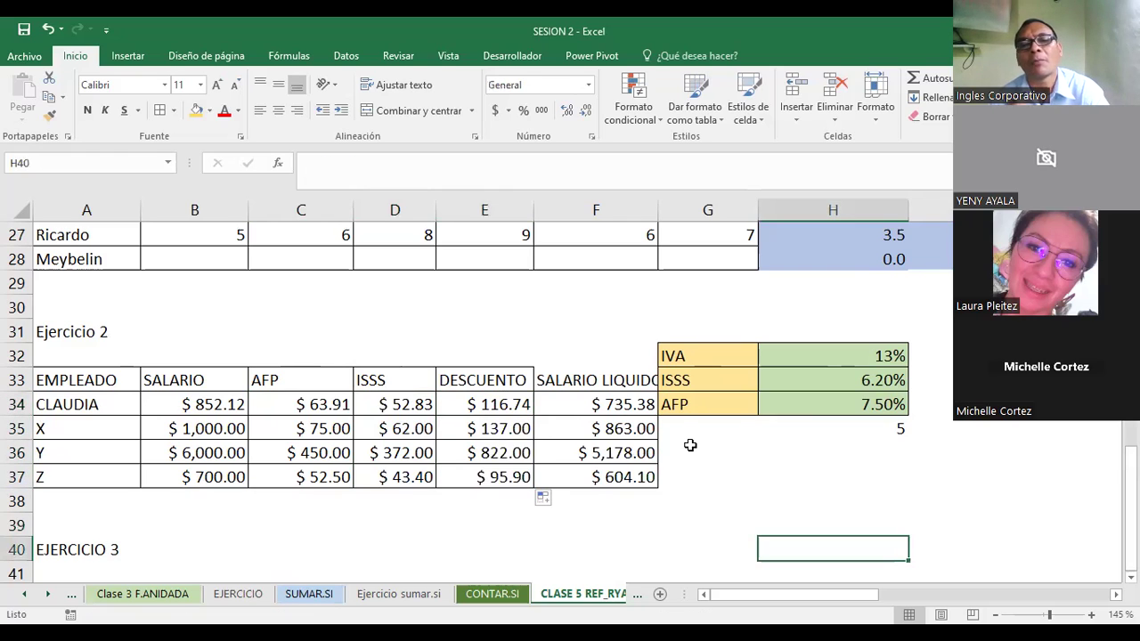
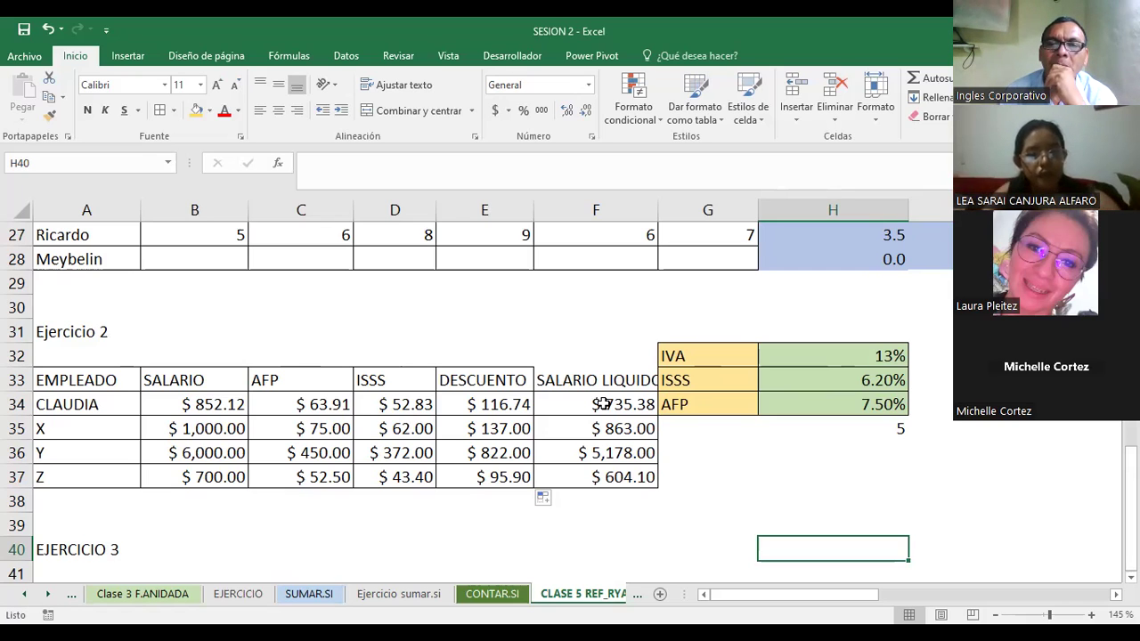
# Step: Point out the SALARIO LIQUIDO heading and scroll back up through the payroll table
pyautogui.click(582, 382)
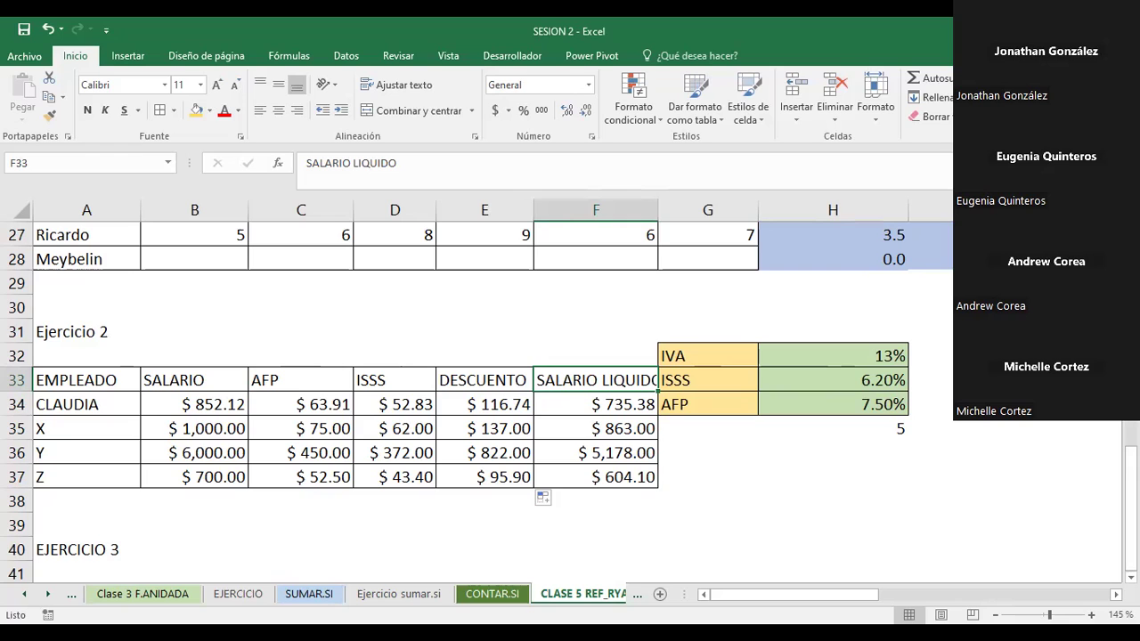
pyautogui.scroll(9, 570, 401)
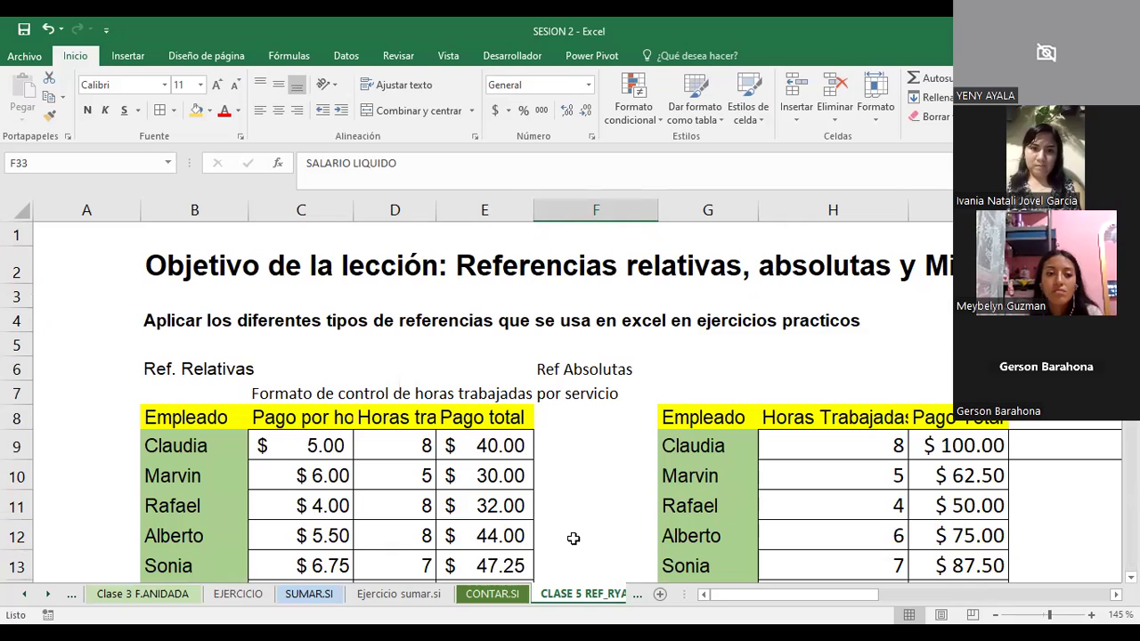
pyautogui.click(441, 355)
pyautogui.scroll(-2, 442, 355)
pyautogui.scroll(-15, 442, 355)
pyautogui.scroll(3, 441, 355)
pyautogui.scroll(6, 441, 354)
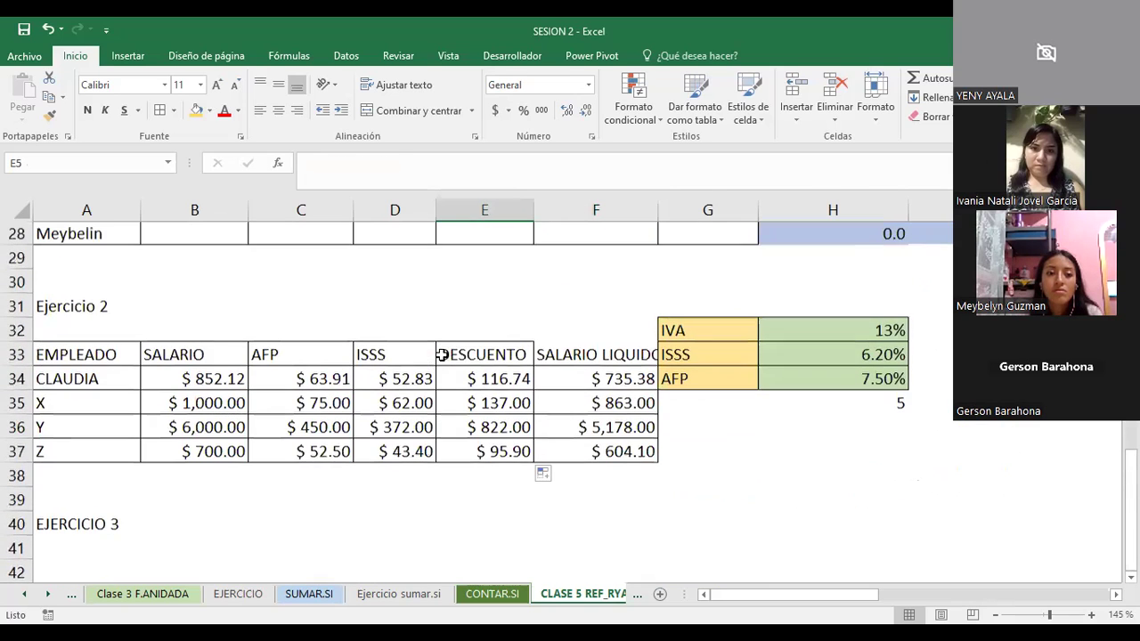
pyautogui.click(293, 494)
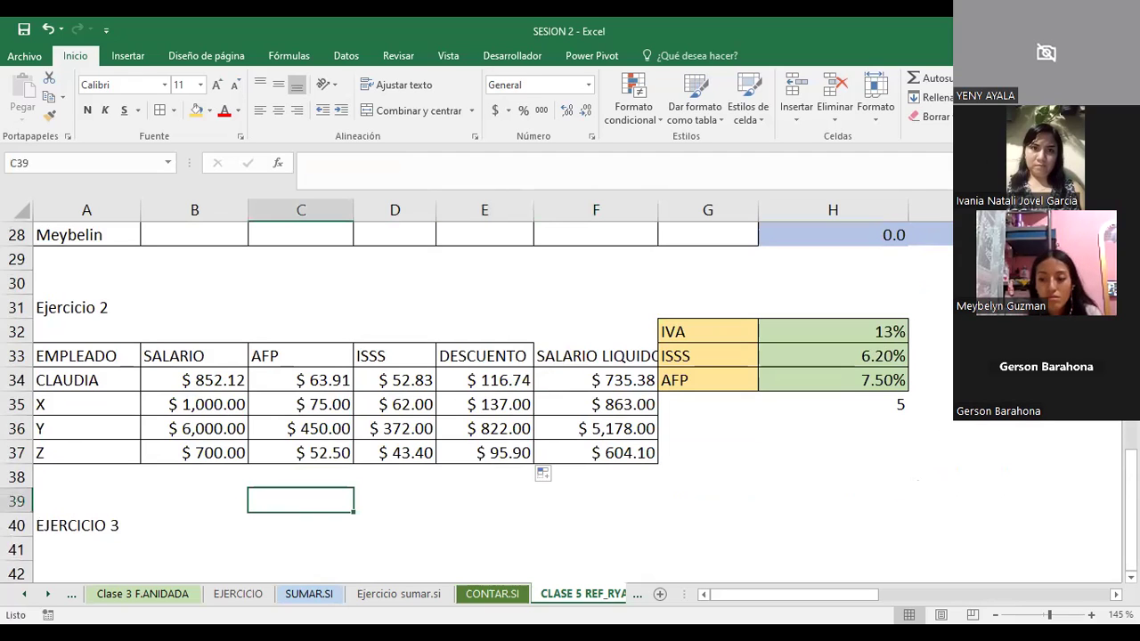
pyautogui.click(1043, 259)
pyautogui.scroll(2, 570, 401)
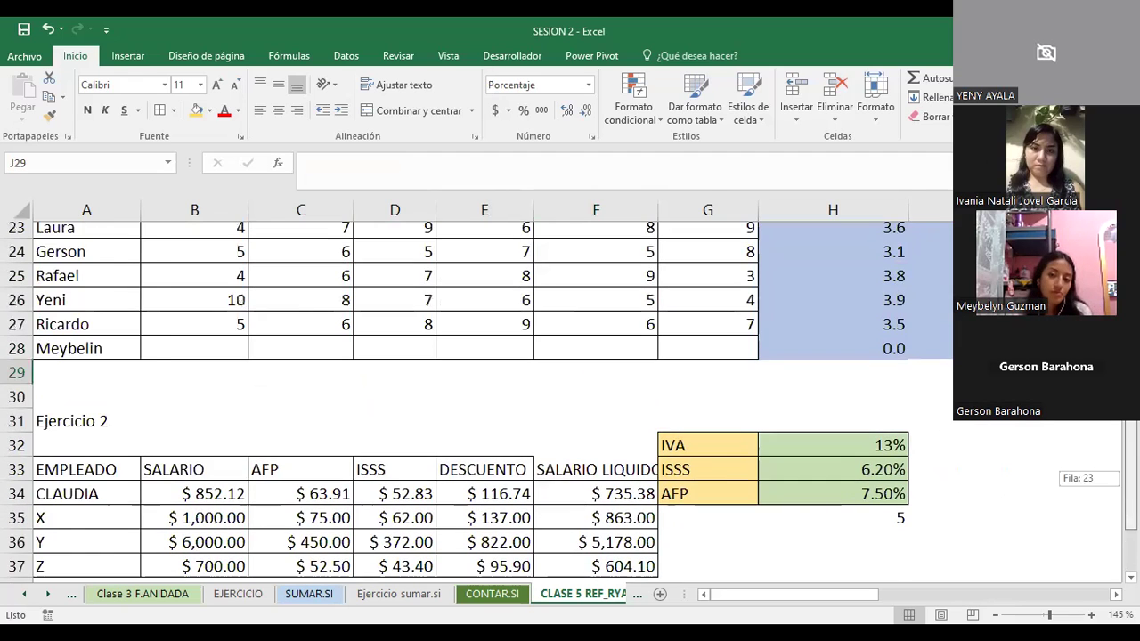
pyautogui.scroll(1, 571, 401)
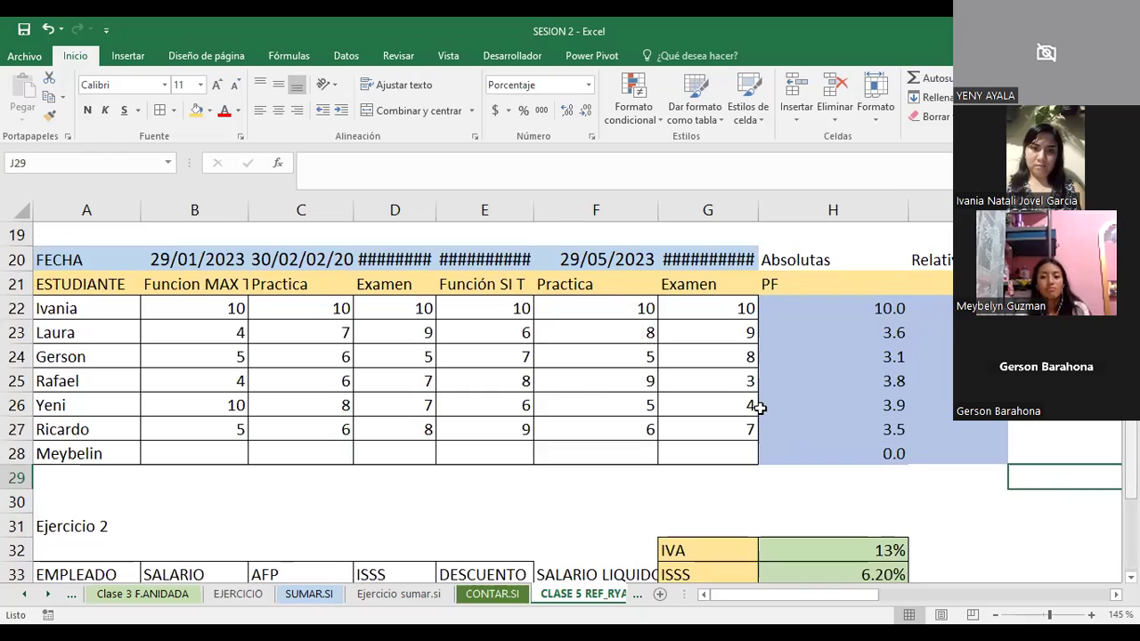
# Step: Autofit columns D, E, F and G so hidden #### dates like 30/06/2023 display
pyautogui.click(392, 256)
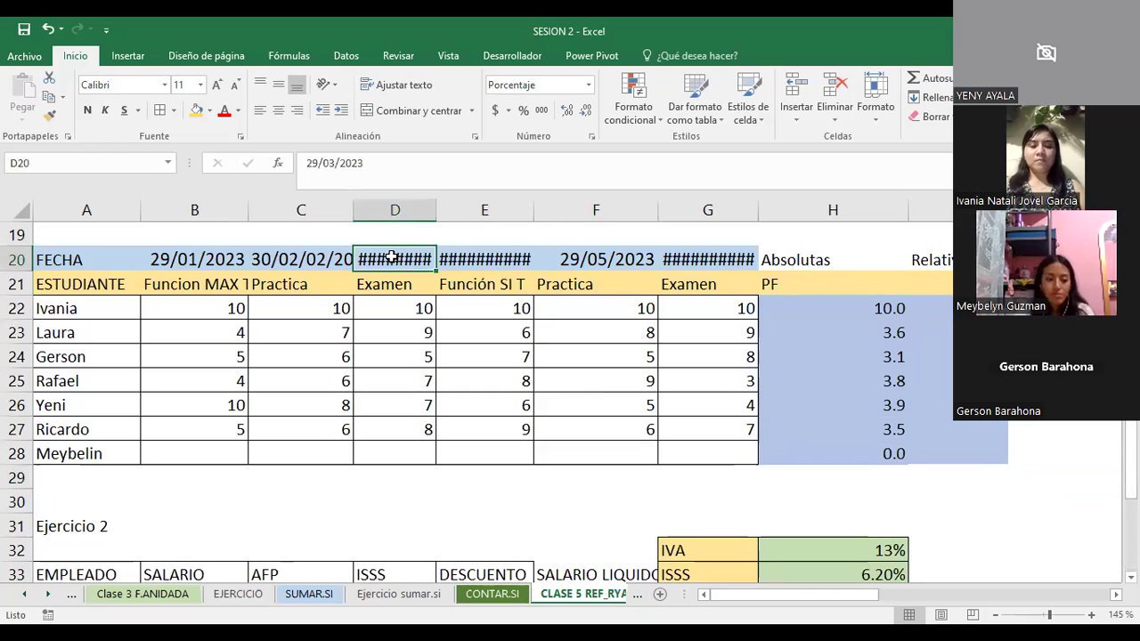
pyautogui.doubleClick(580, 212)
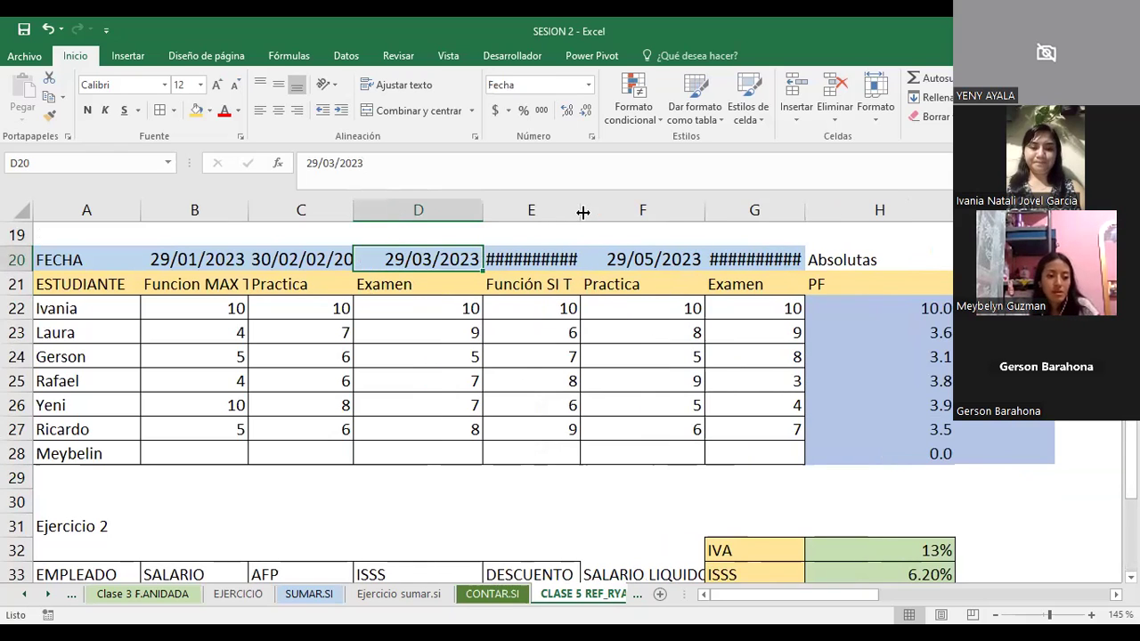
pyautogui.doubleClick(740, 216)
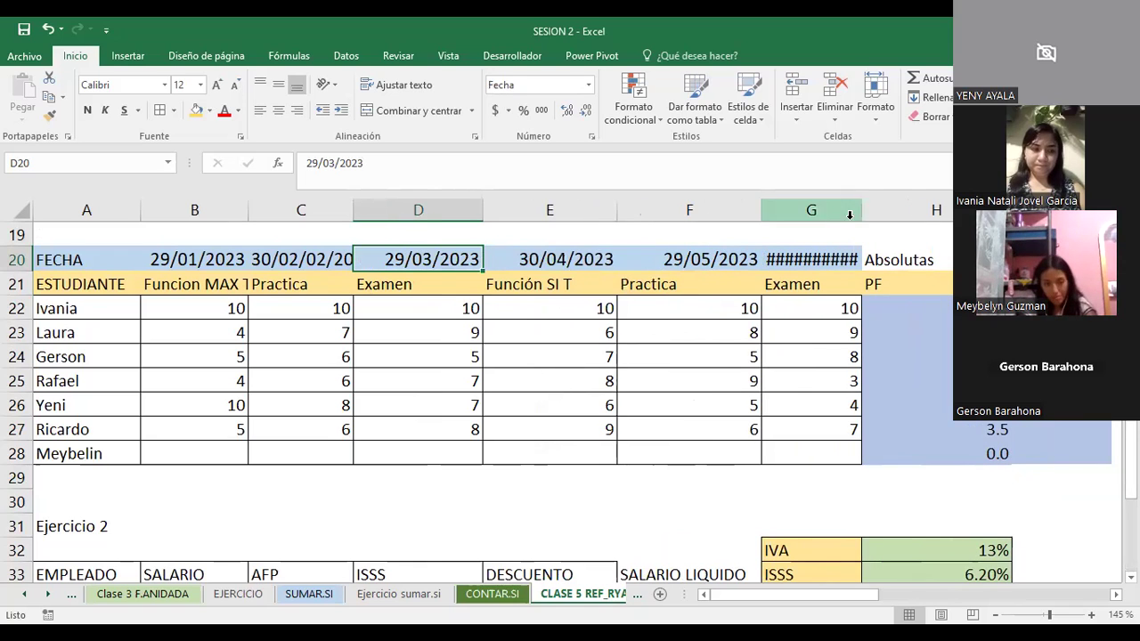
pyautogui.doubleClick(863, 210)
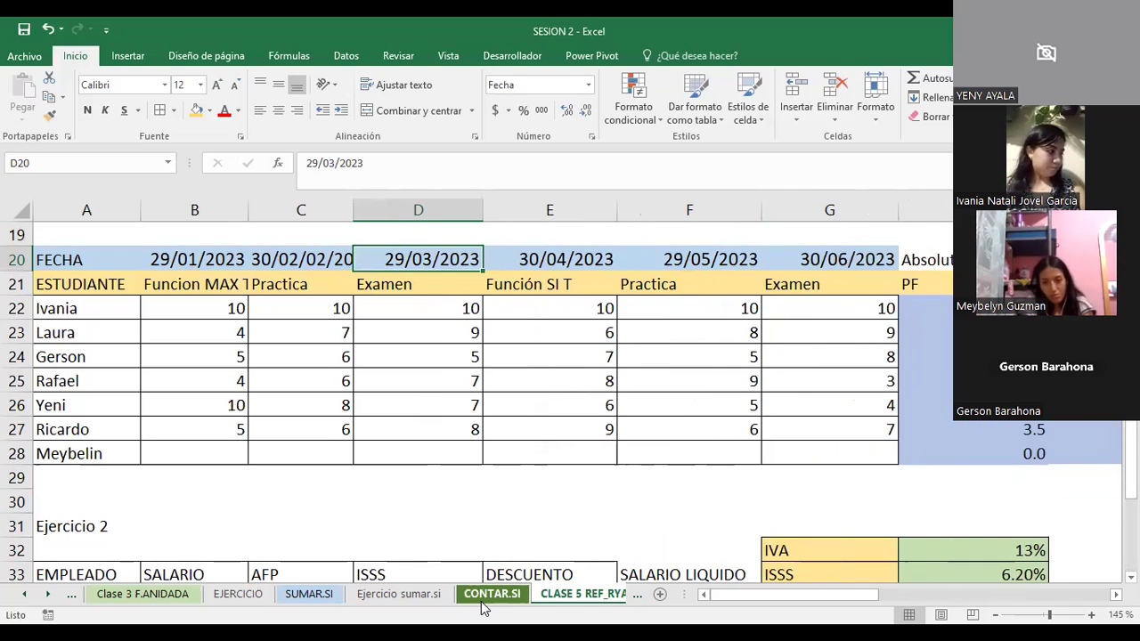
pyautogui.scroll(-2, 421, 477)
pyautogui.scroll(-3, 421, 477)
pyautogui.scroll(-5, 204, 407)
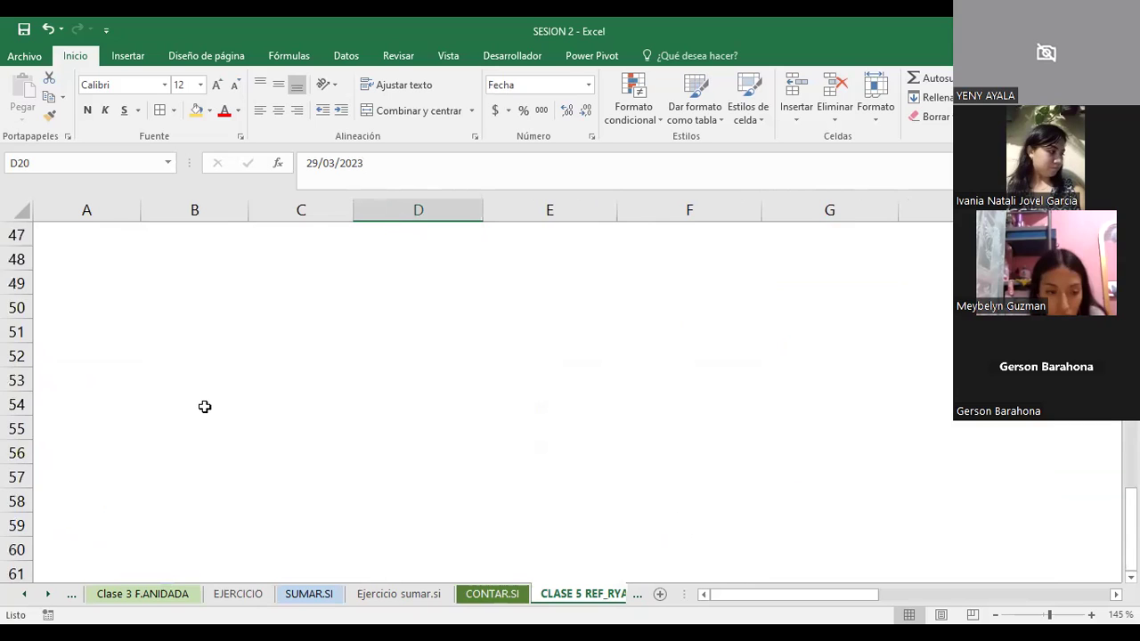
pyautogui.scroll(9, 210, 445)
# Step: Move the cursor down to row 42 beneath the EJERCICIO 3 heading
pyautogui.click(147, 535)
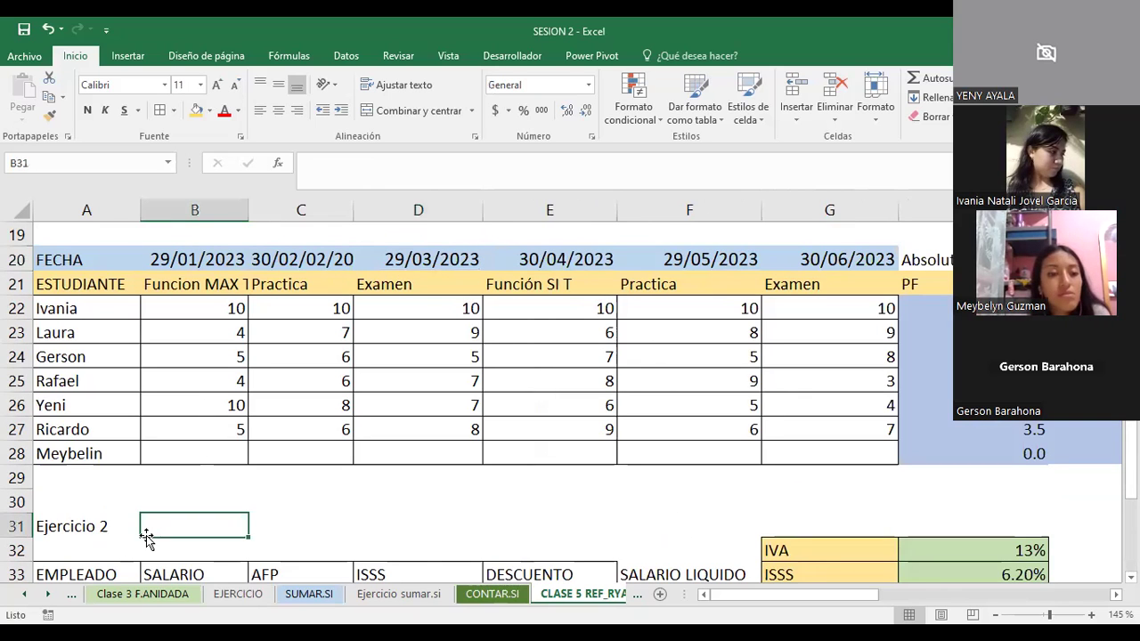
pyautogui.press('Left')
pyautogui.press('Down')
pyautogui.press('Down')
pyautogui.press('Down')
pyautogui.press('Down')
pyautogui.press('Down')
pyautogui.press('Down')
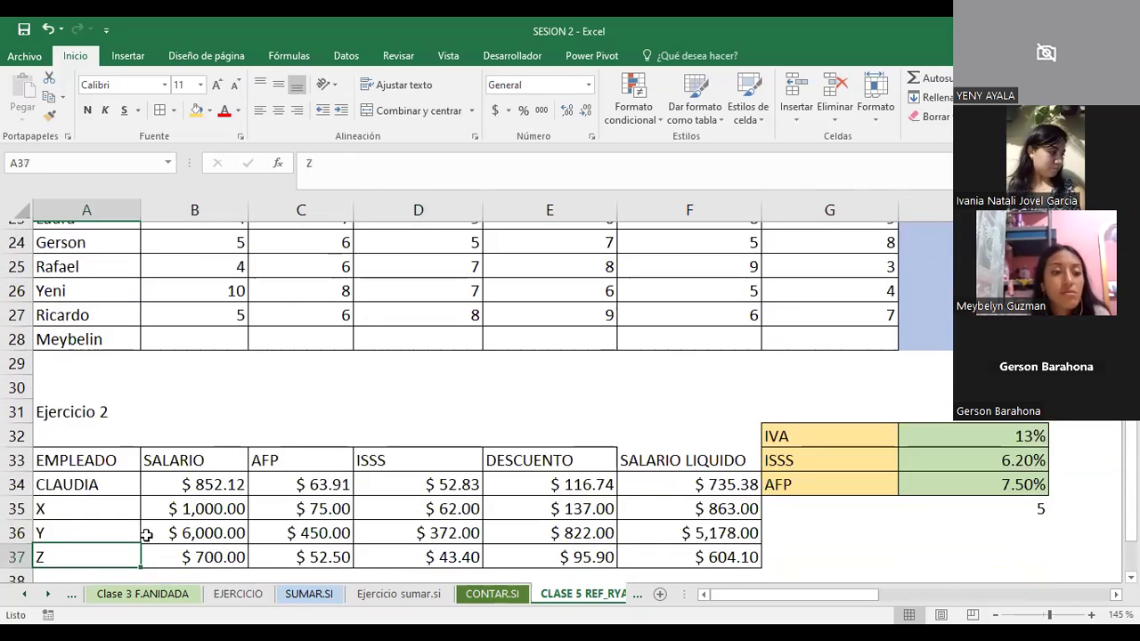
pyautogui.press('Down')
pyautogui.press('Down')
pyautogui.press('Down')
pyautogui.press('Down')
pyautogui.press('Down')
pyautogui.press('Up')
pyautogui.press('Up')
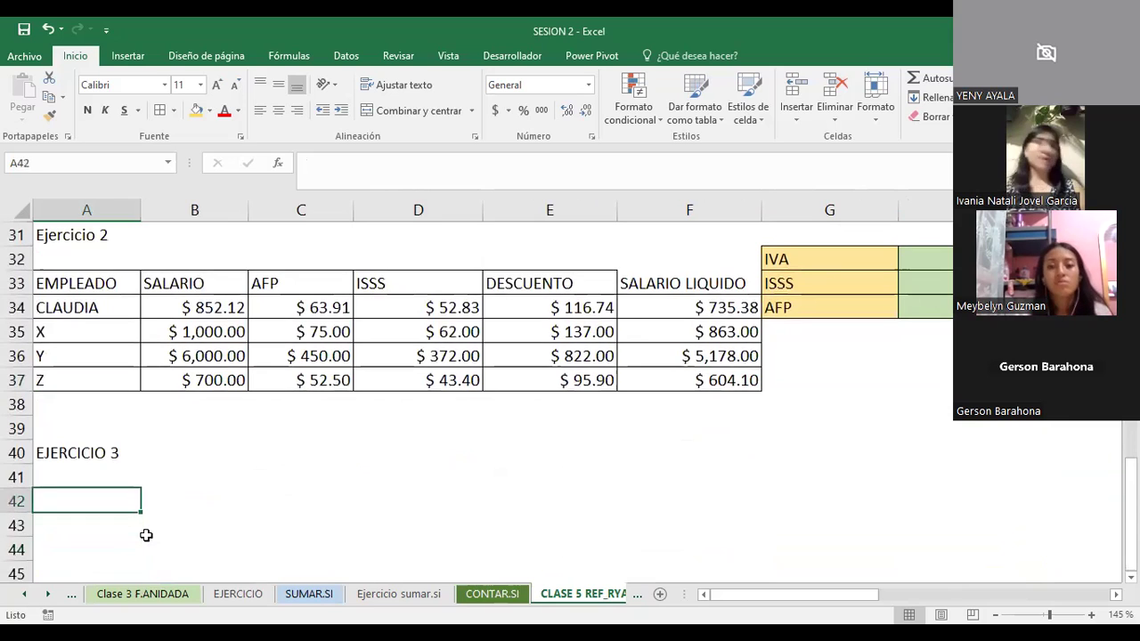
pyautogui.press('Down')
pyautogui.press('Down')
pyautogui.press('Down')
pyautogui.press('Down')
pyautogui.press('Down')
pyautogui.press('Down')
pyautogui.press('Down')
pyautogui.press('Up')
pyautogui.press('Up')
pyautogui.press('Up')
pyautogui.press('Up')
pyautogui.press('Up')
pyautogui.press('Up')
pyautogui.press('Up')
pyautogui.press('Up')
pyautogui.press('Up')
pyautogui.press('Up')
pyautogui.press('Up')
pyautogui.press('Down')
pyautogui.press('Down')
pyautogui.press('Down')
pyautogui.press('Down')
pyautogui.press('Right')
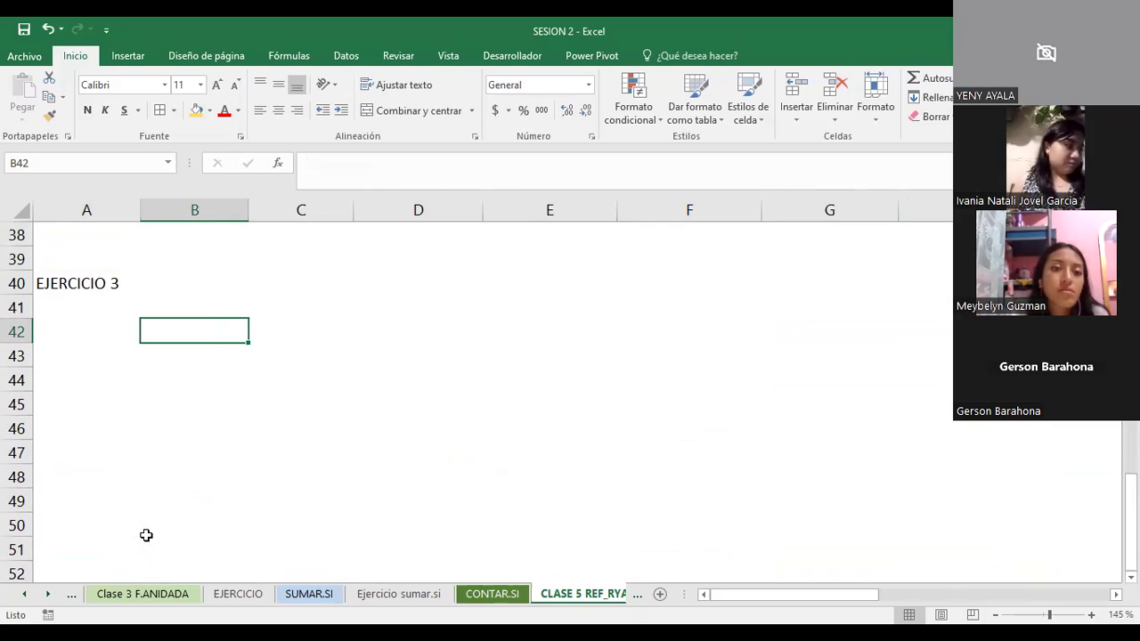
# Step: Enter 5 in A42 and 4 in B42
pyautogui.click(66, 333)
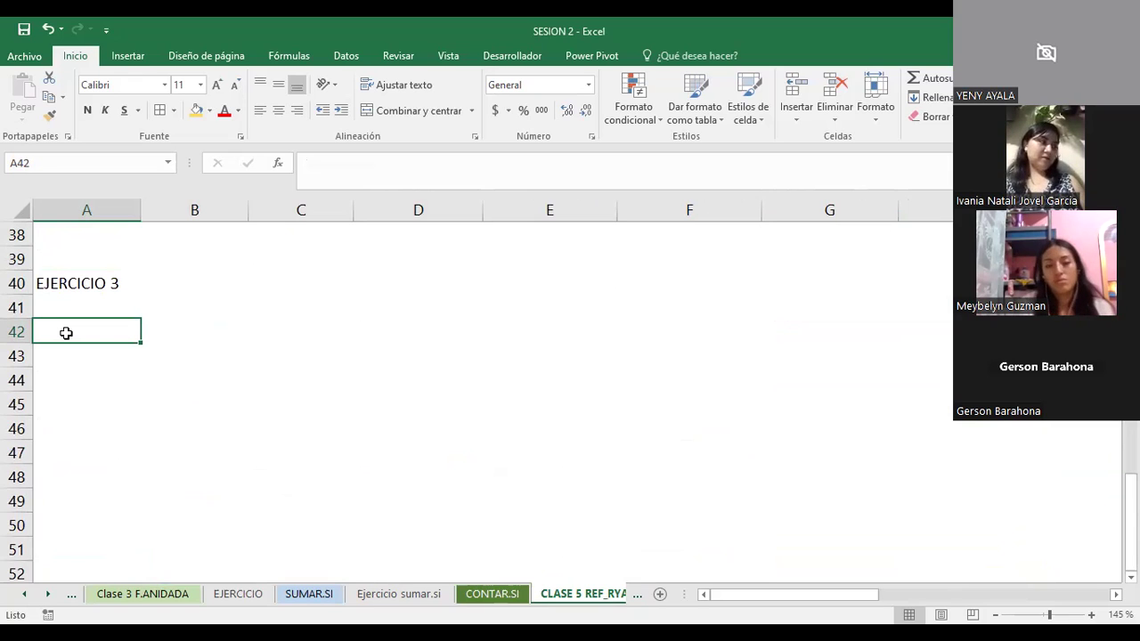
pyautogui.write('5')
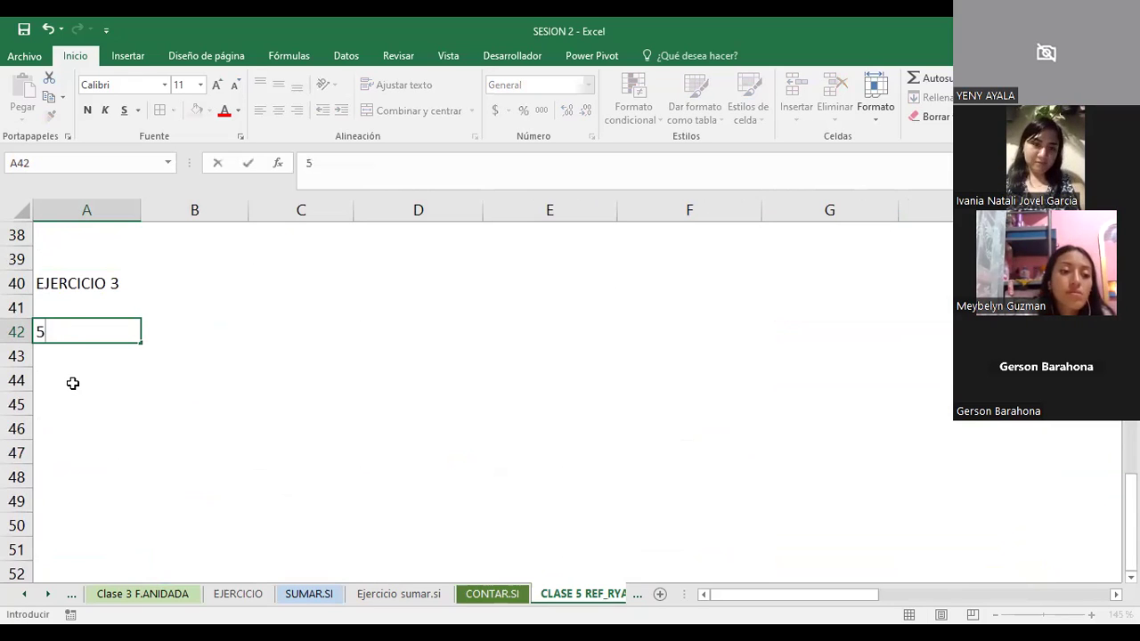
pyautogui.click(73, 383)
pyautogui.click(198, 330)
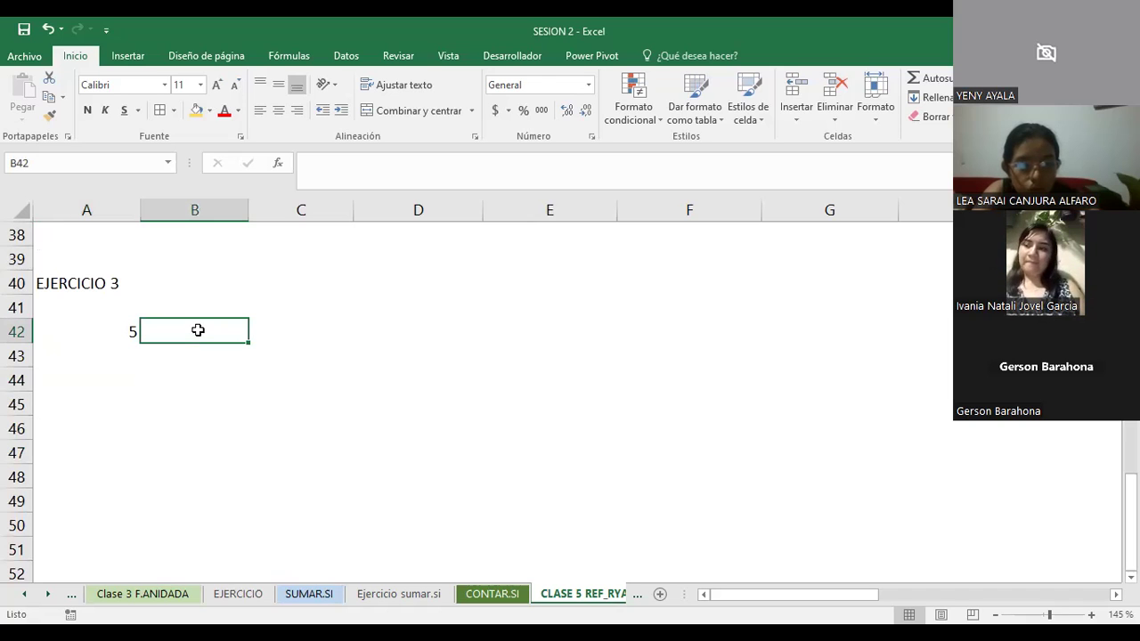
pyautogui.write('4')
pyautogui.press('Return')
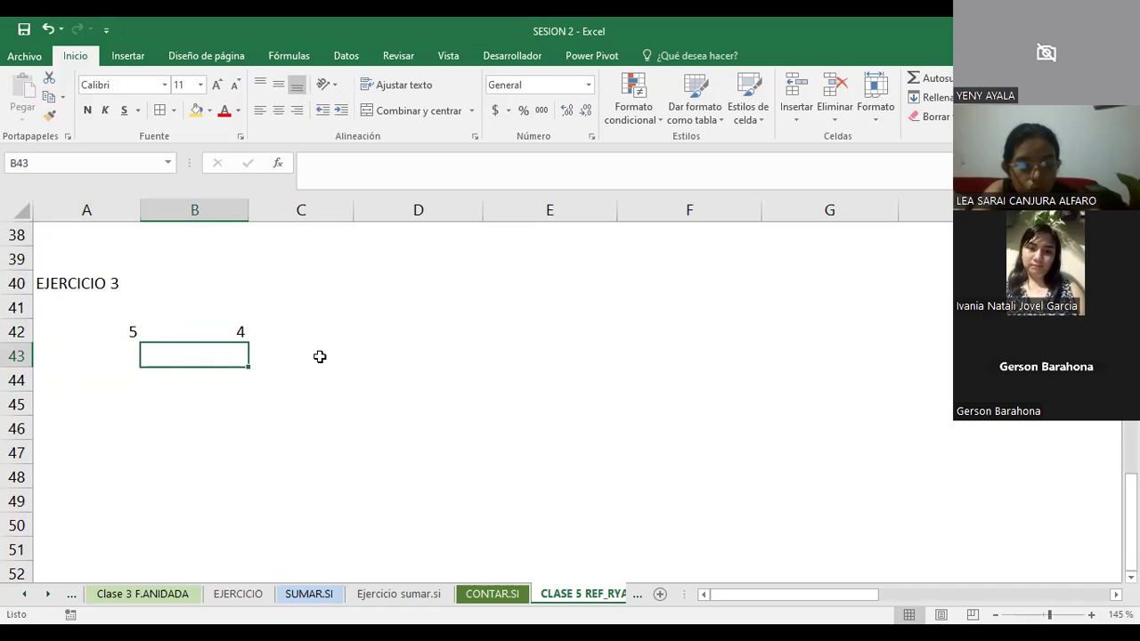
# Step: Enter =A42*B42 in C42 to show the product 20
pyautogui.click(322, 333)
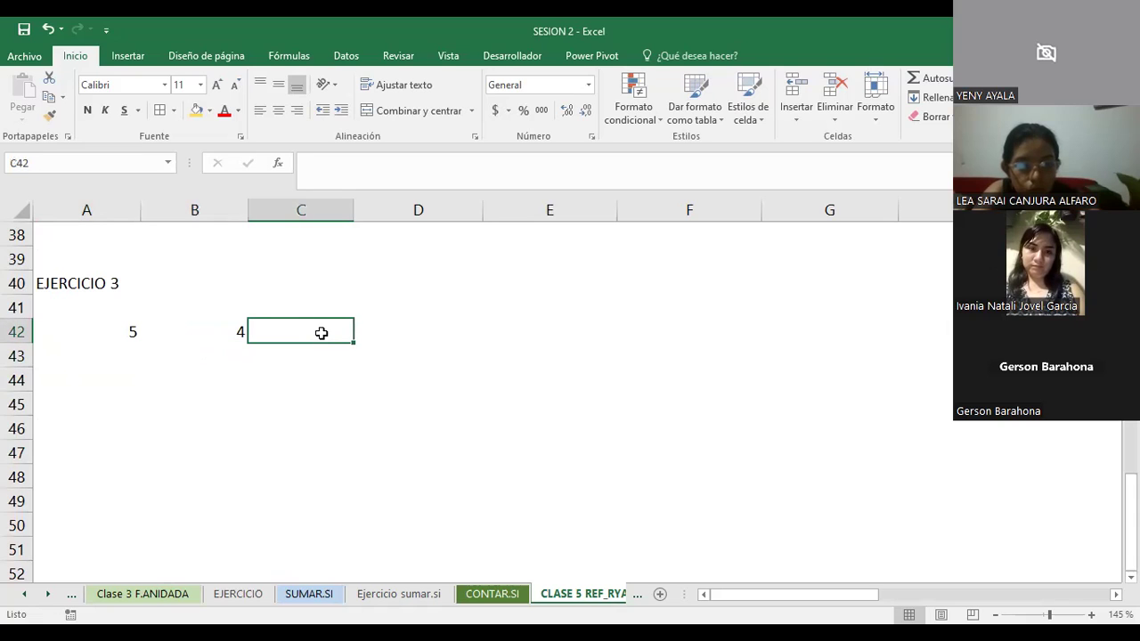
pyautogui.write('=')
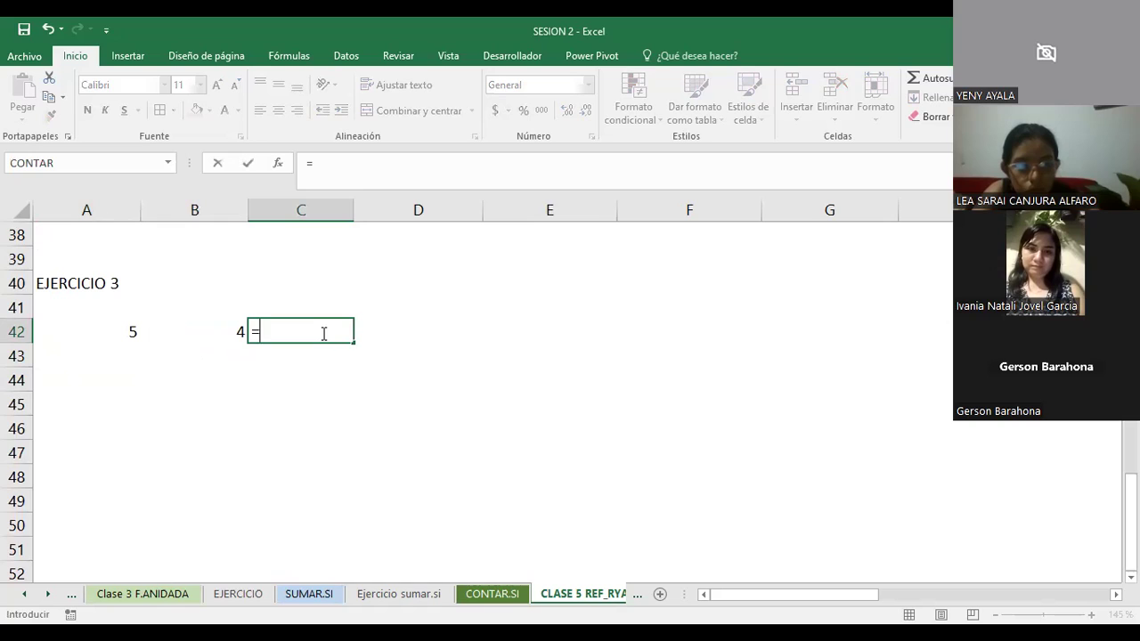
pyautogui.write('A1*')
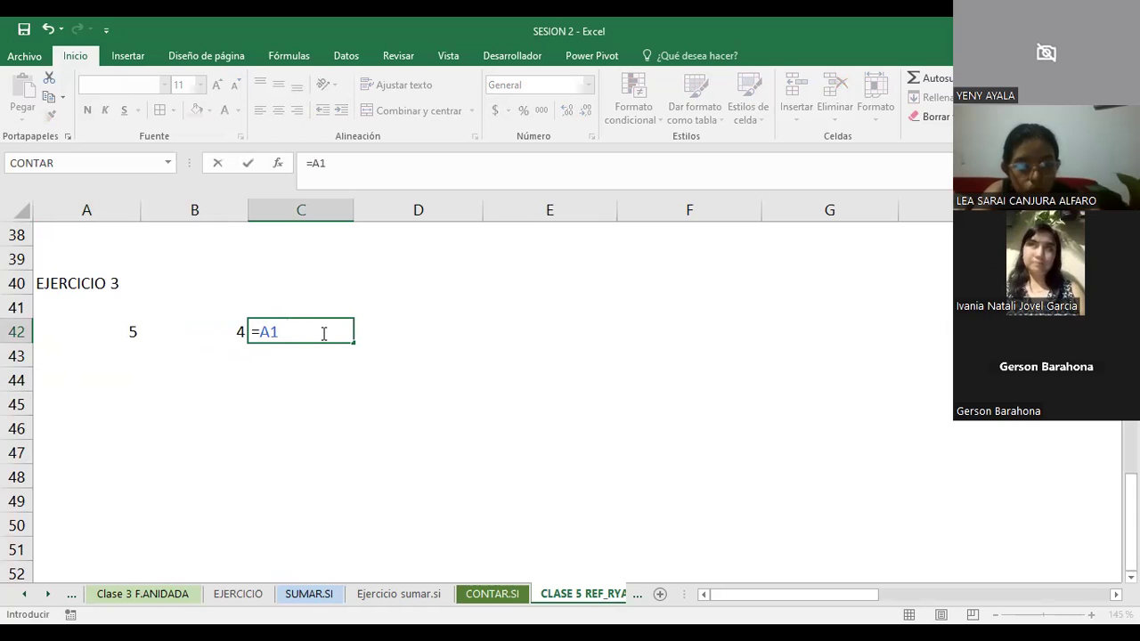
pyautogui.press('BackSpace')
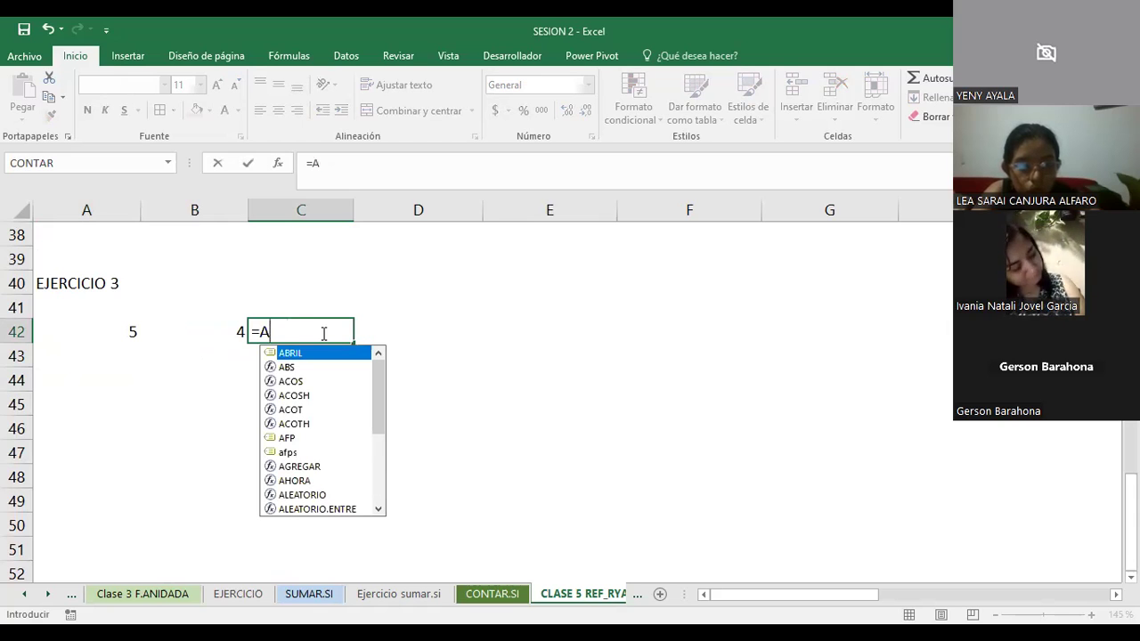
pyautogui.write('42*B42')
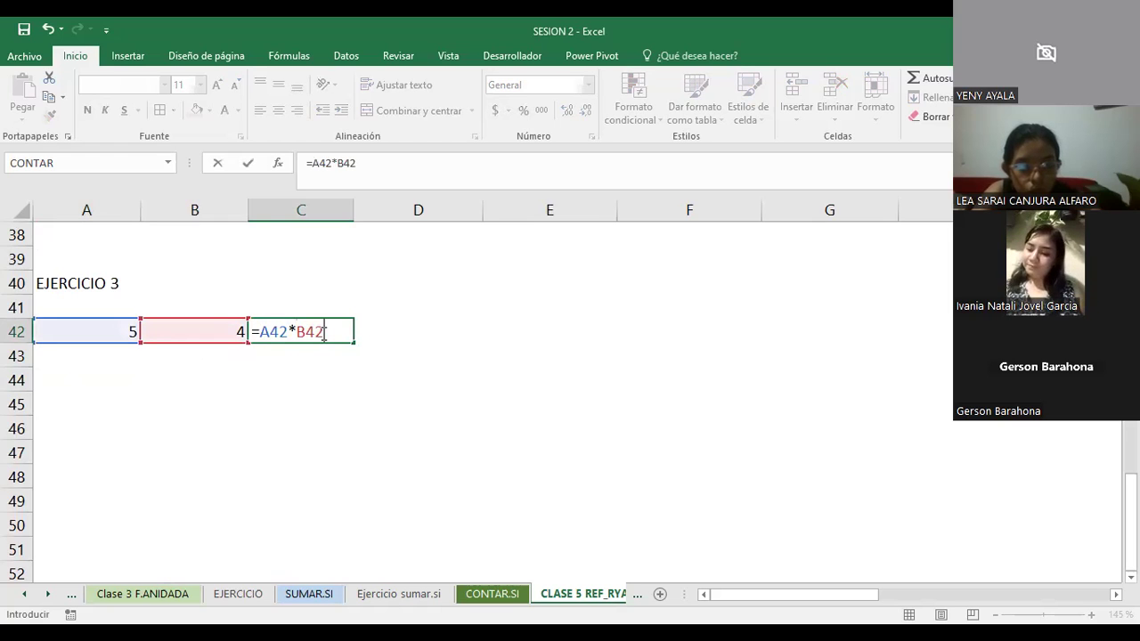
pyautogui.press('Return')
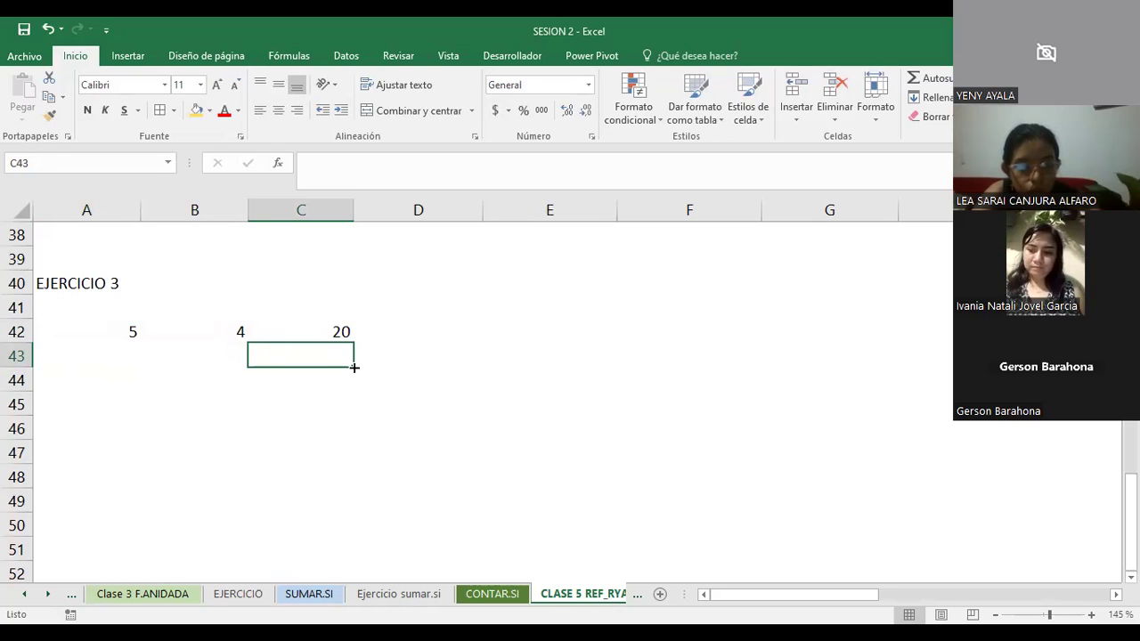
# Step: Fill C42's product formula right into D42, giving =B42*C42
pyautogui.click(309, 331)
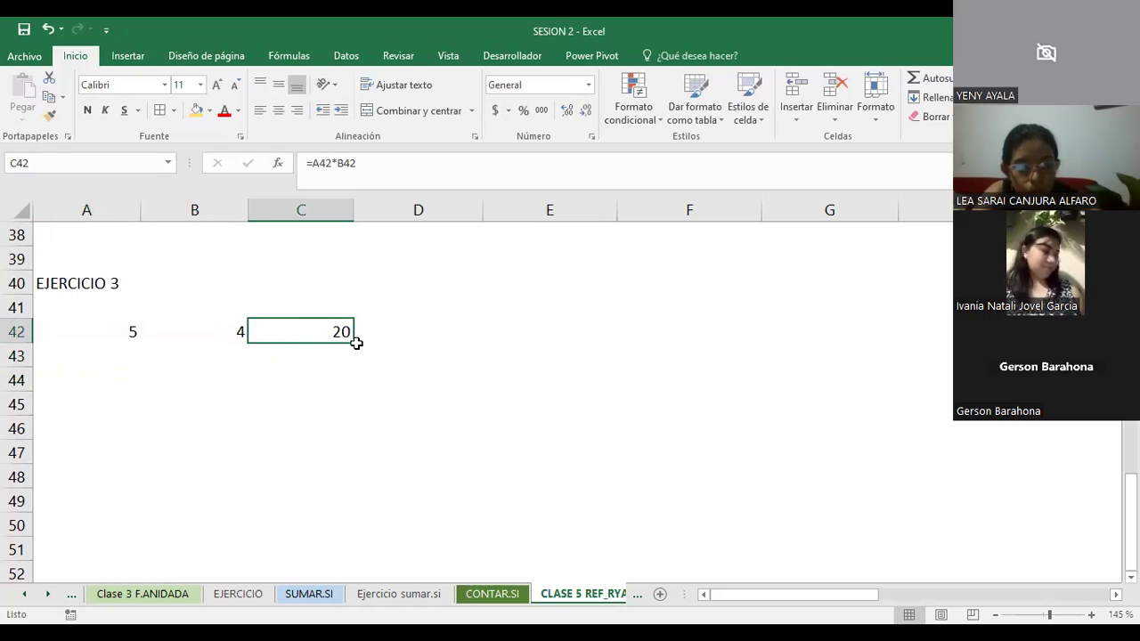
pyautogui.moveTo(354, 345); pyautogui.dragTo(436, 344)
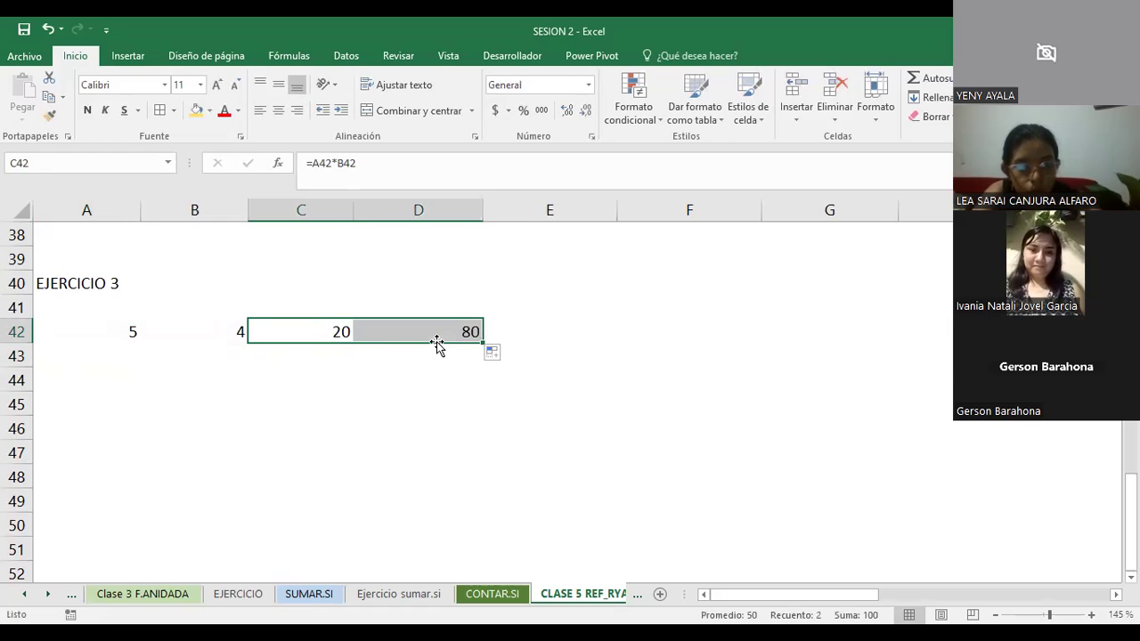
pyautogui.click(396, 431)
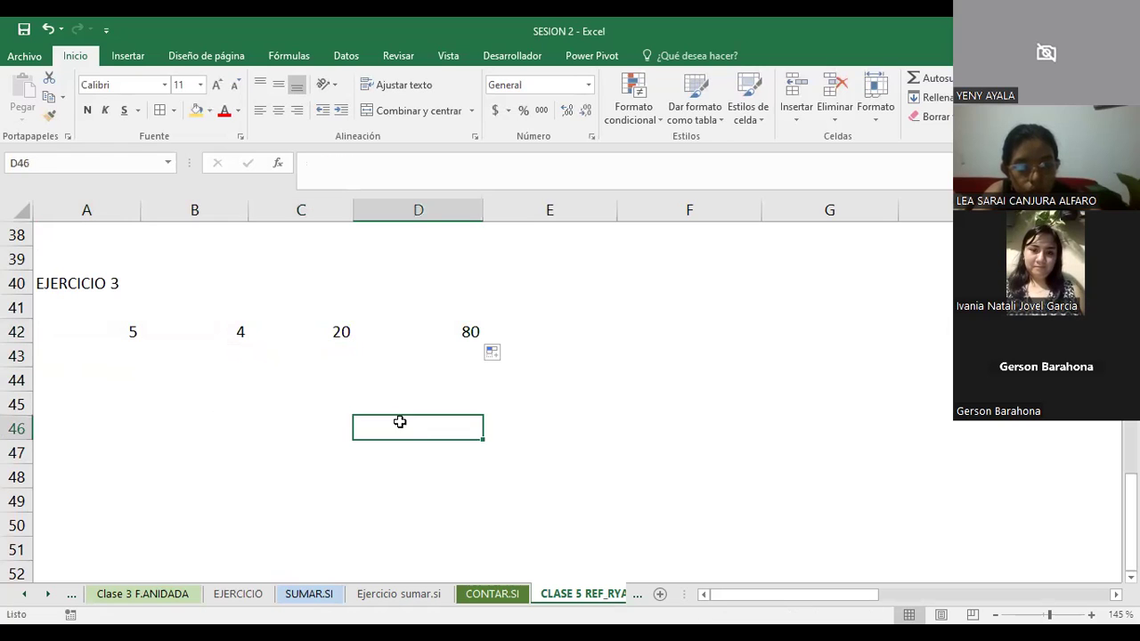
# Step: Review the C42 and D42 formulas, then delete C42's =A42*B42 so D42 shows 0
pyautogui.click(312, 327)
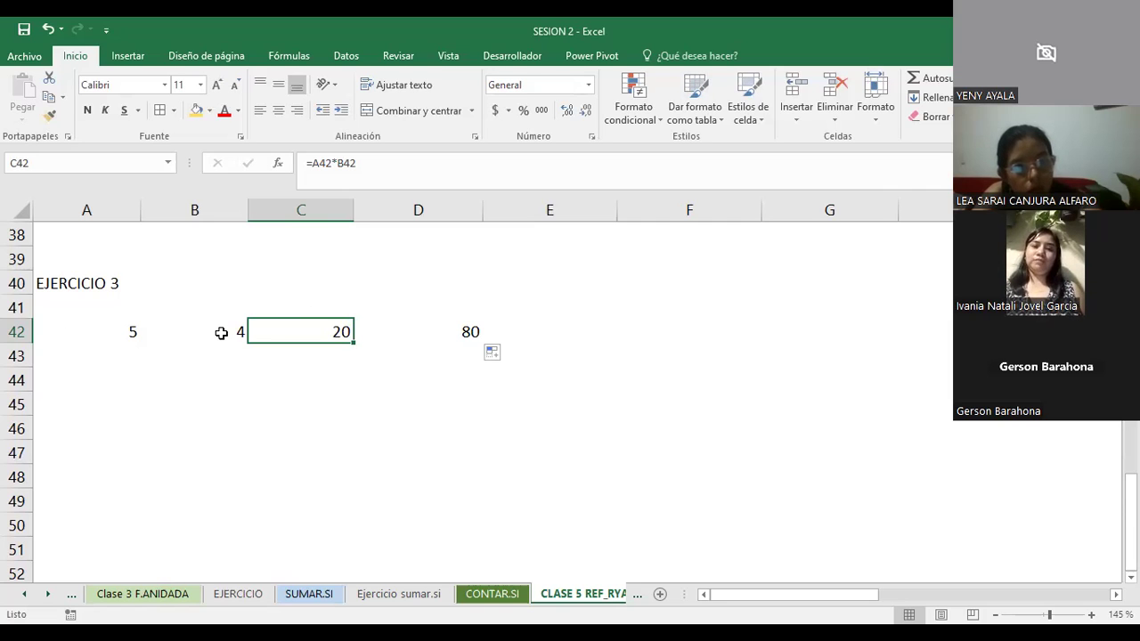
pyautogui.click(463, 331)
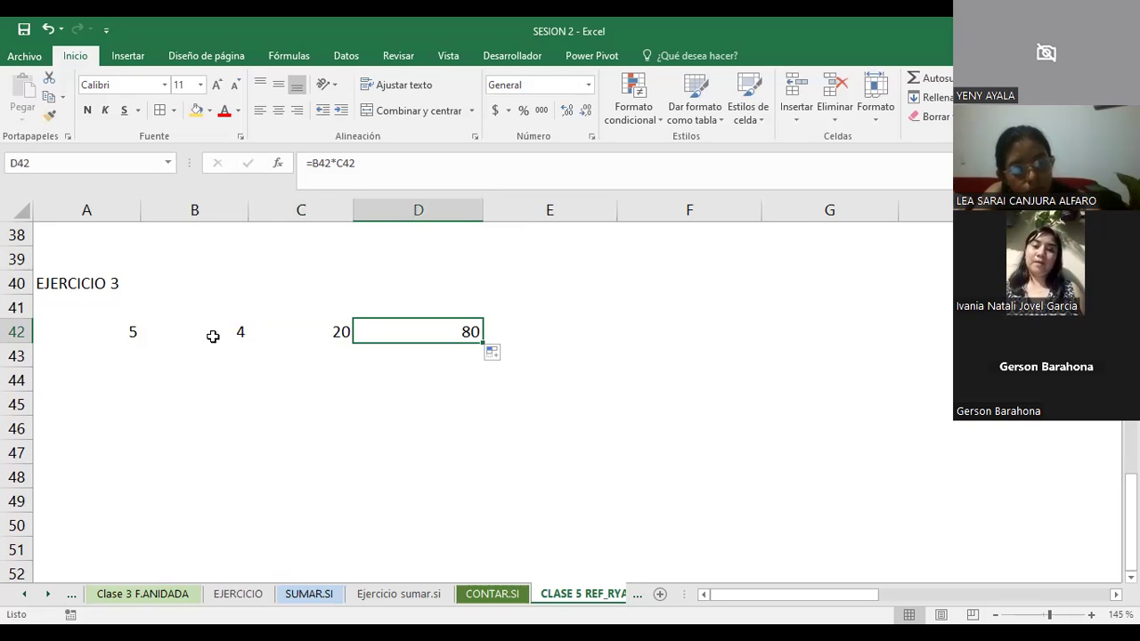
pyautogui.click(319, 334)
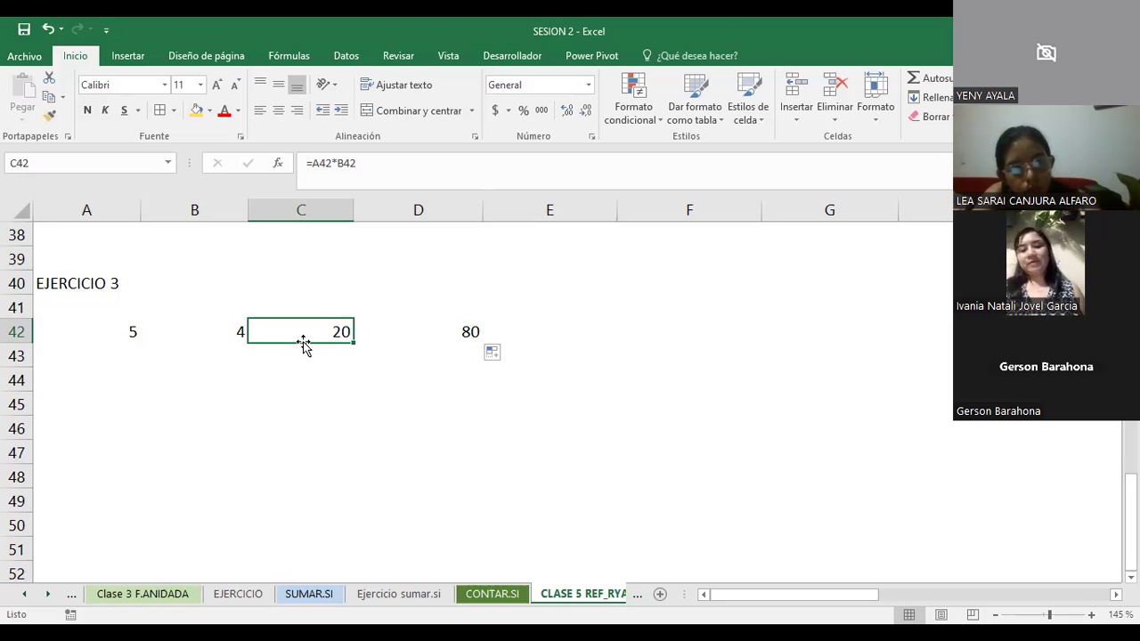
pyautogui.click(131, 356)
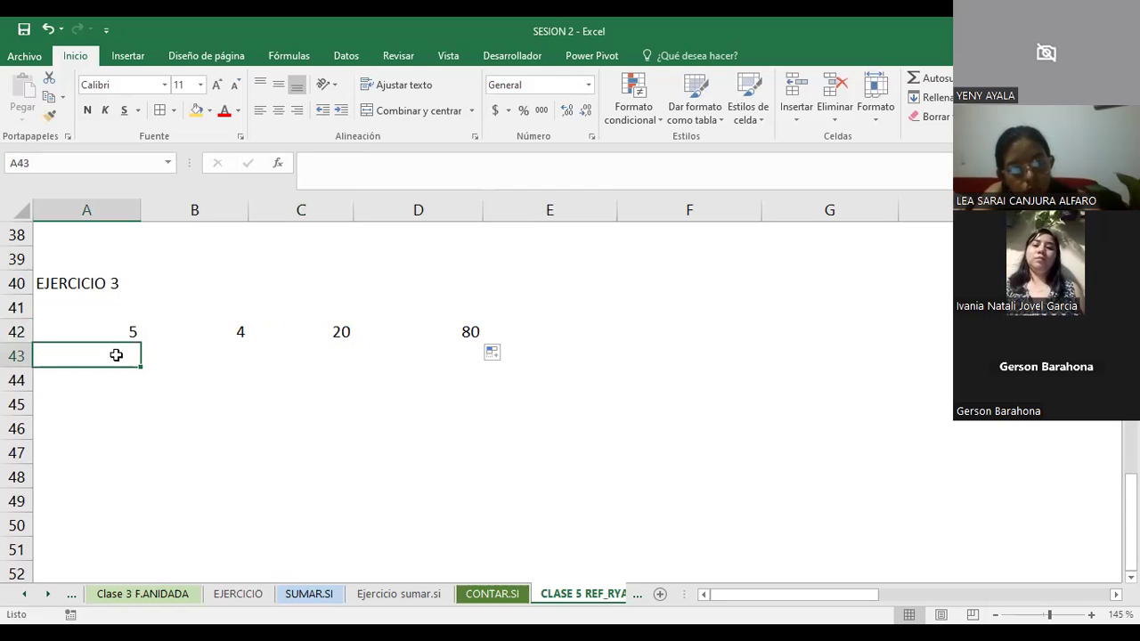
pyautogui.click(345, 329)
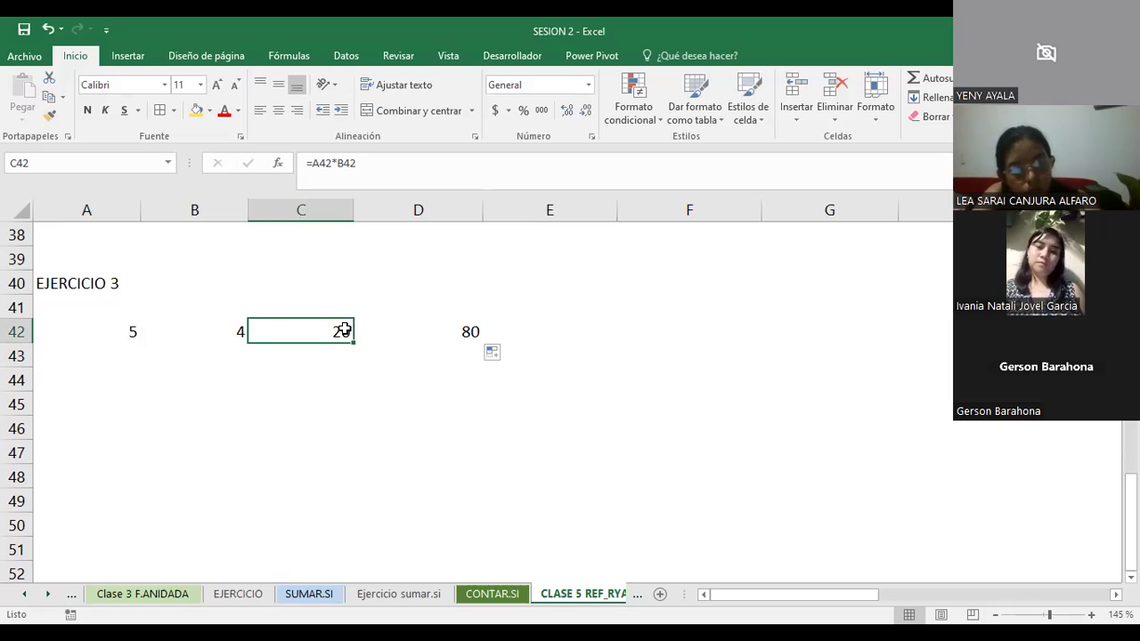
pyautogui.press('Delete')
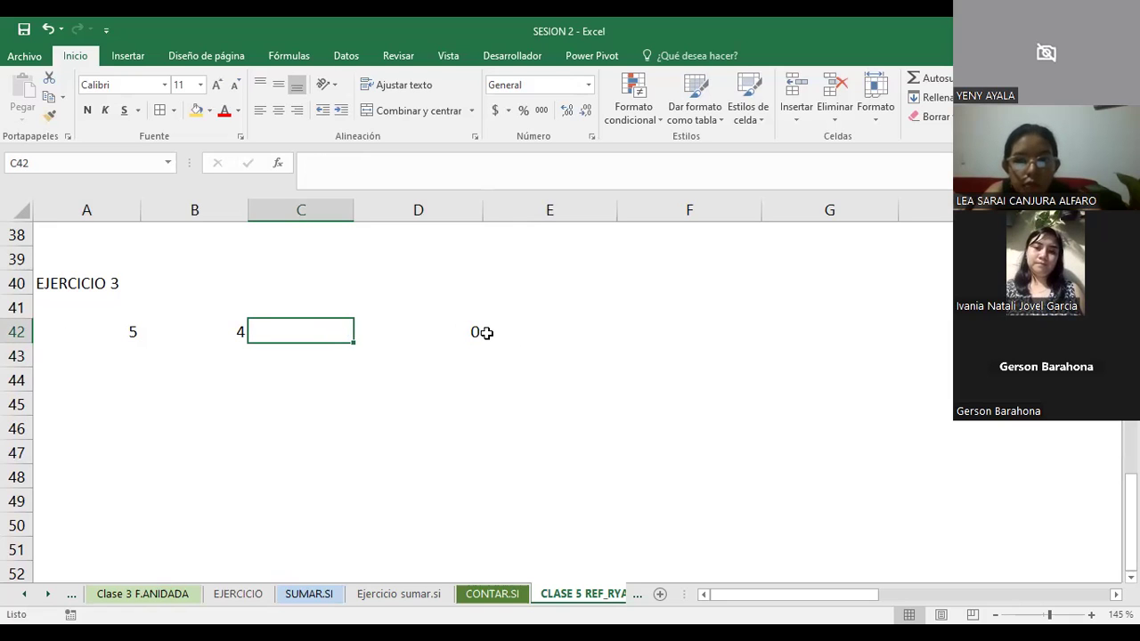
# Step: Enter 8 in E42 and the text A42* in C42, making D42 show #¡VALOR!
pyautogui.click(547, 337)
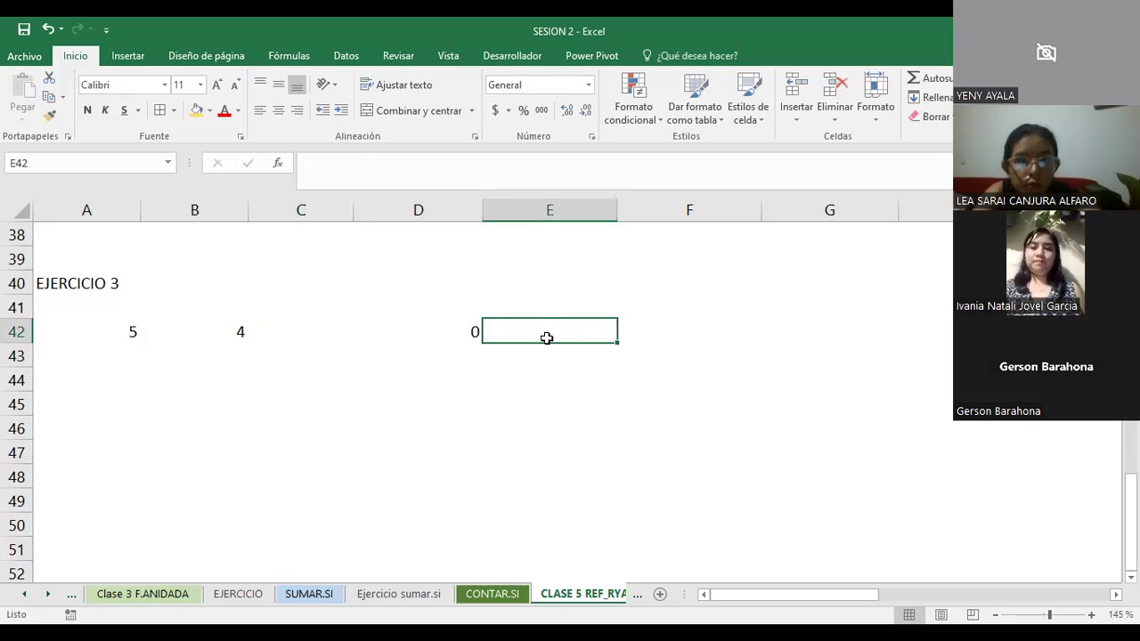
pyautogui.write('8')
pyautogui.press('Return')
pyautogui.click(102, 329)
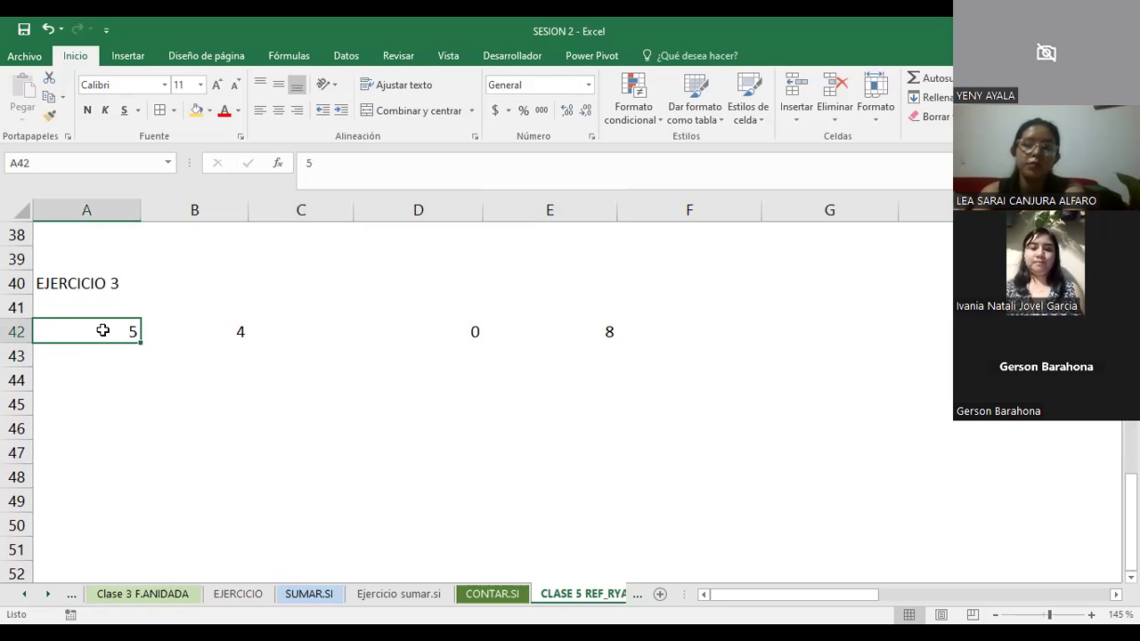
pyautogui.click(339, 328)
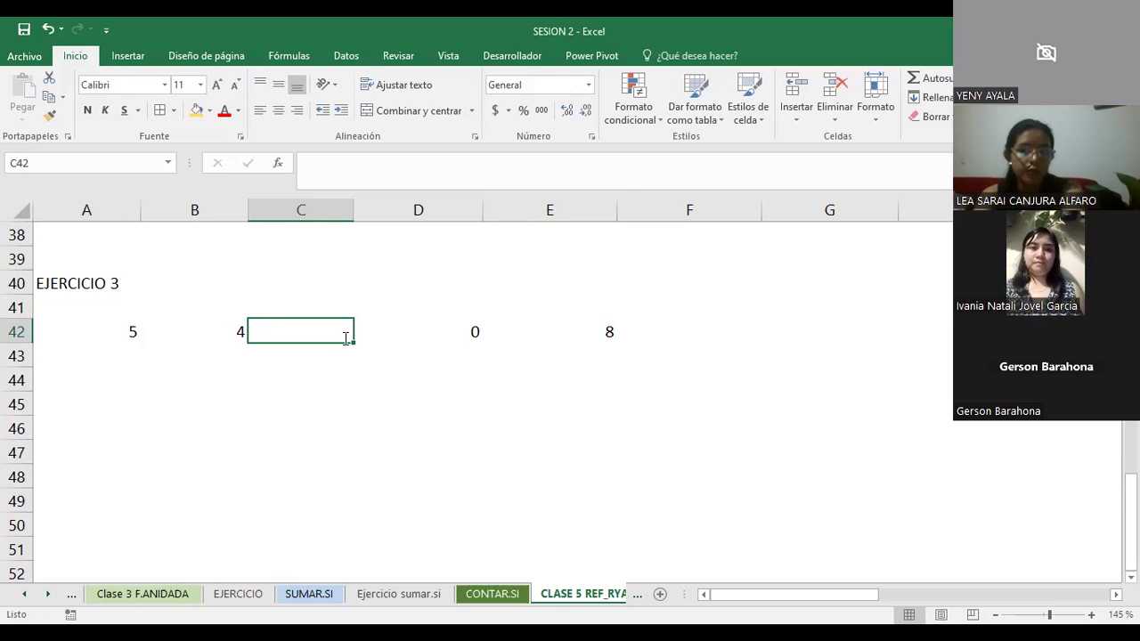
pyautogui.write('A42*')
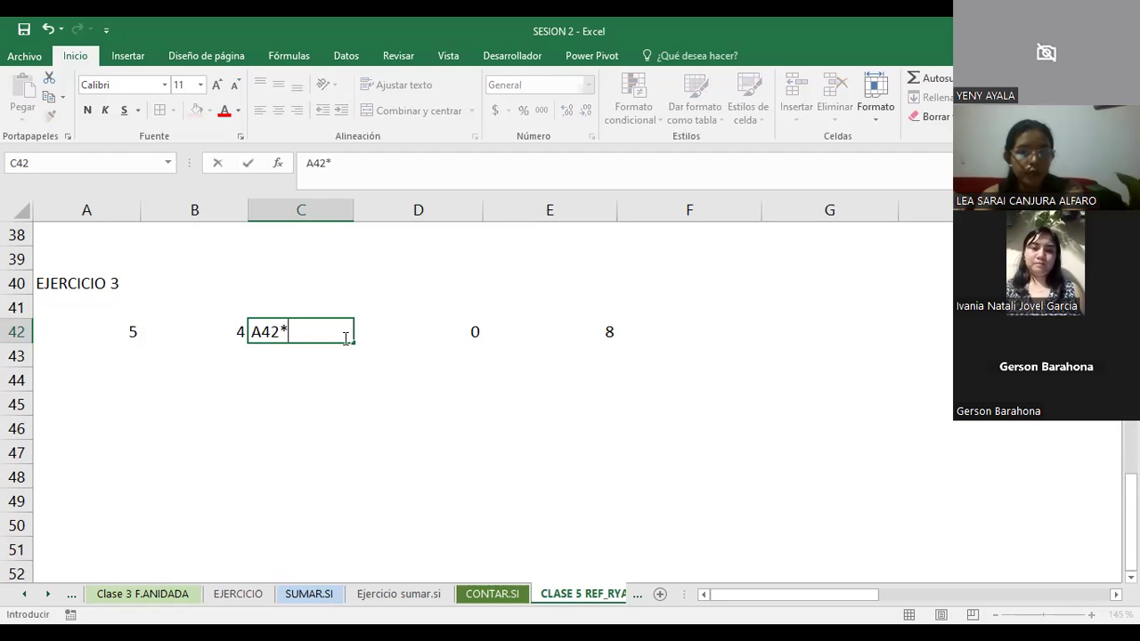
pyautogui.click(593, 334)
# Step: Switch the selection between C42 and E42, opening C42 for editing, ending on E42
pyautogui.click(260, 333)
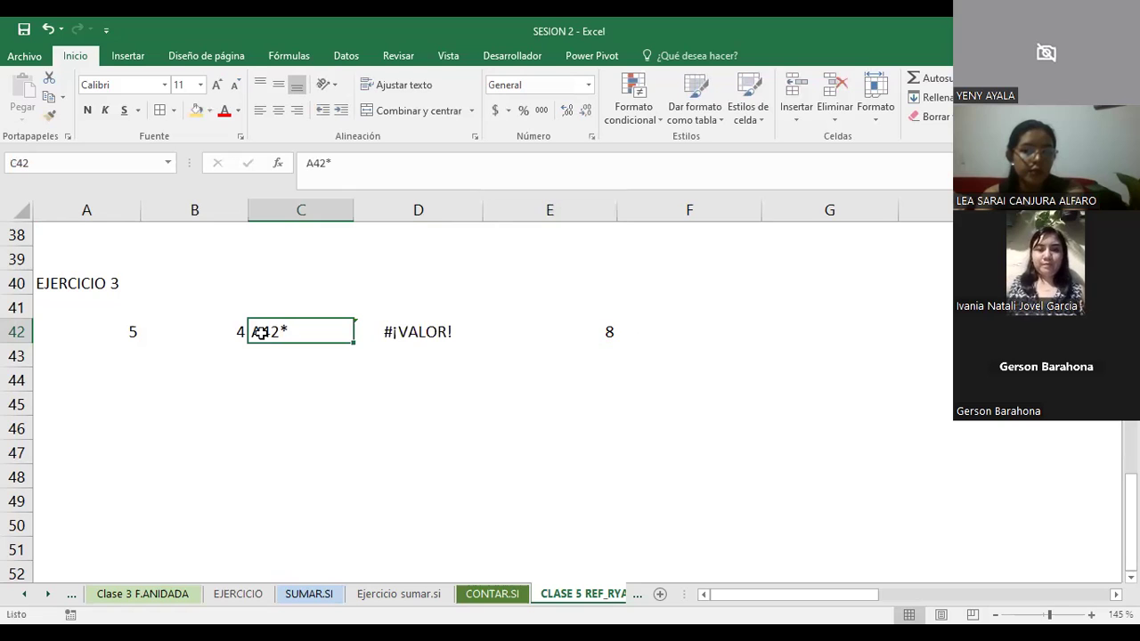
pyautogui.press('F2')
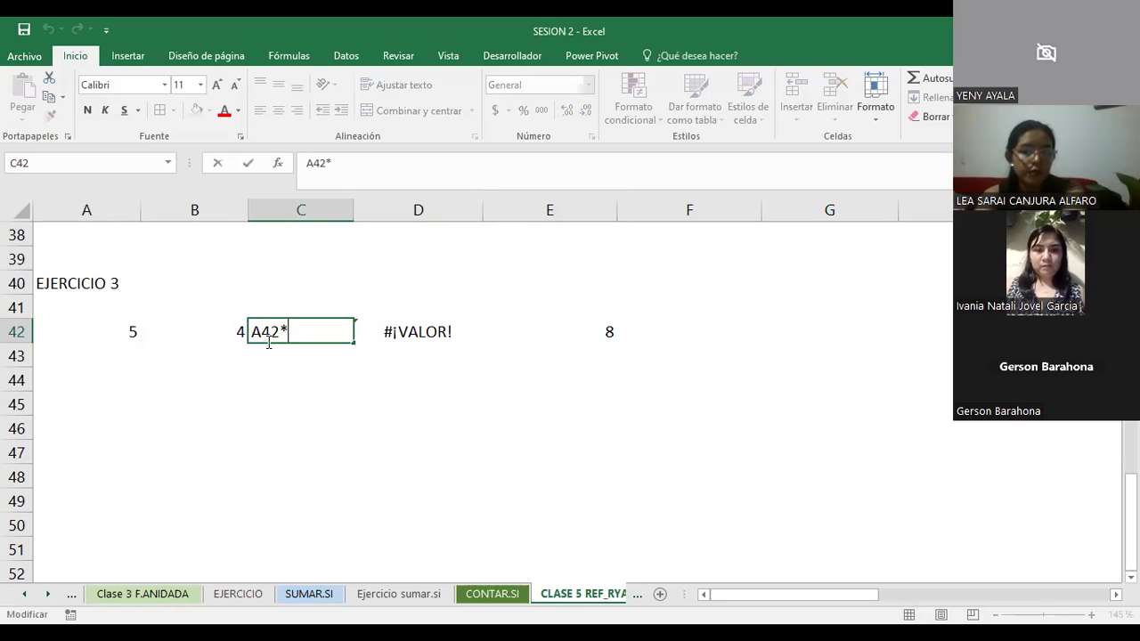
pyautogui.click(606, 331)
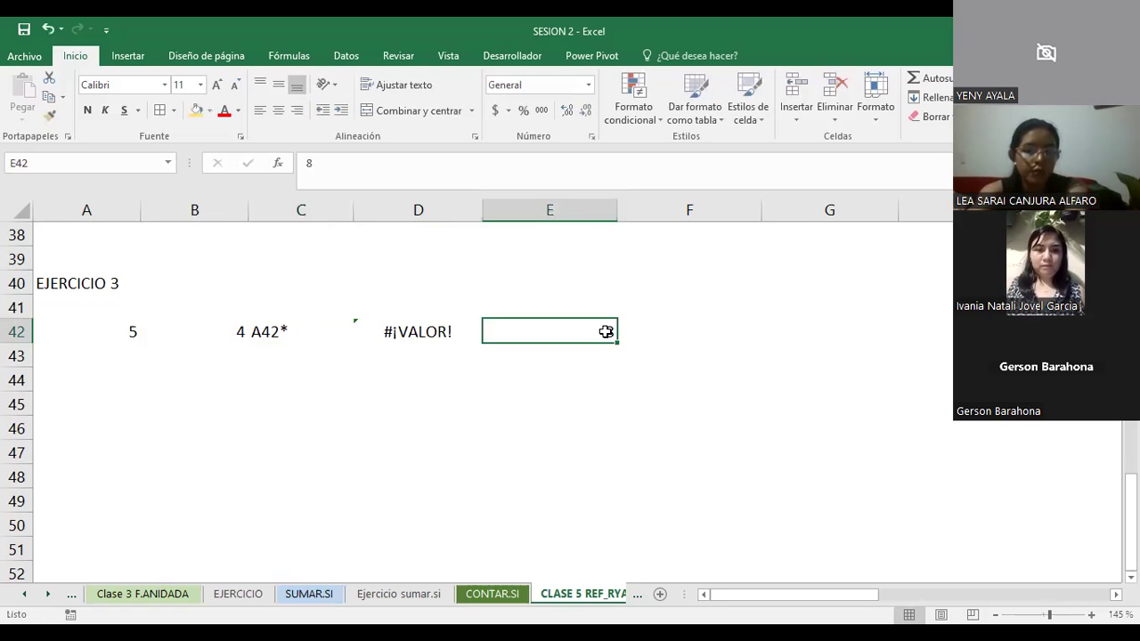
pyautogui.click(271, 334)
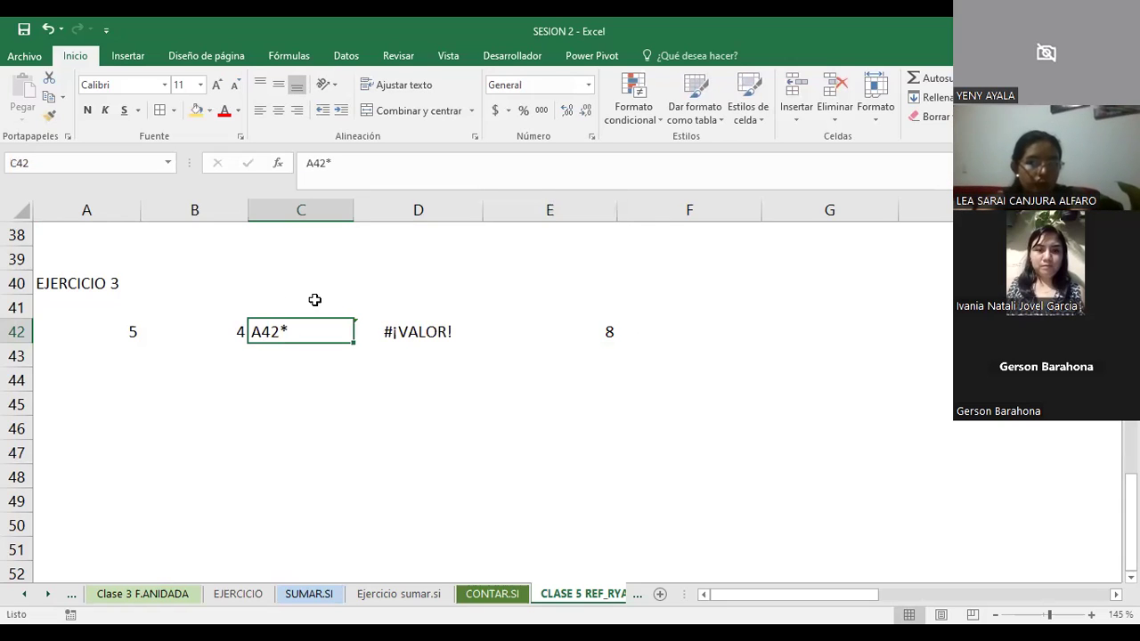
pyautogui.keyDown('ctrl'); pyautogui.click(602, 329); pyautogui.keyUp('ctrl')
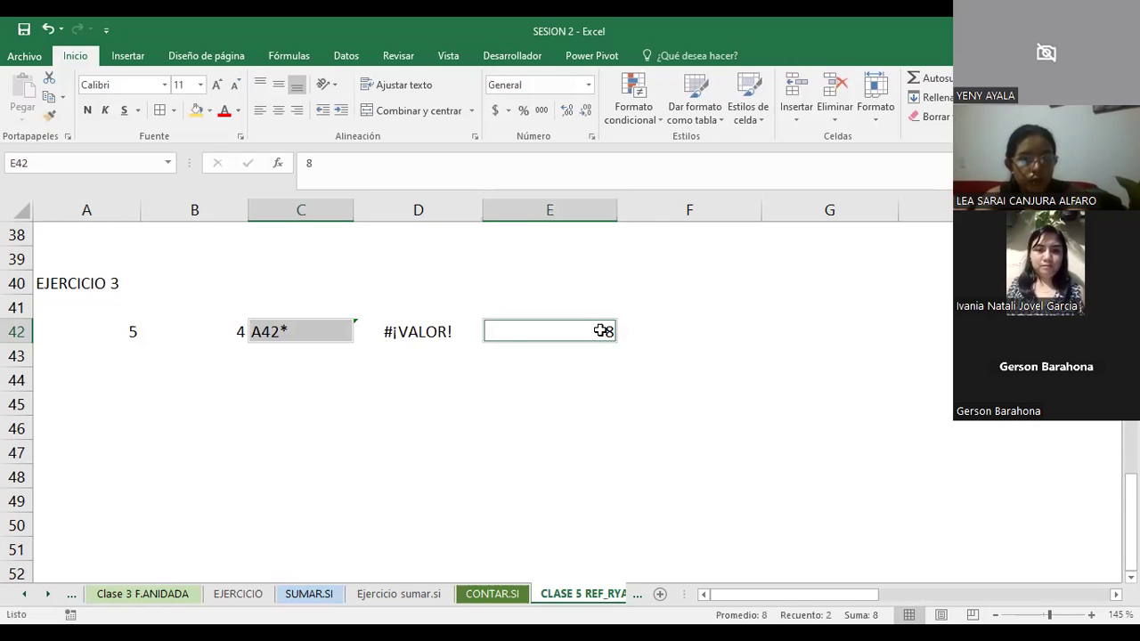
pyautogui.click(289, 324)
pyautogui.click(349, 169)
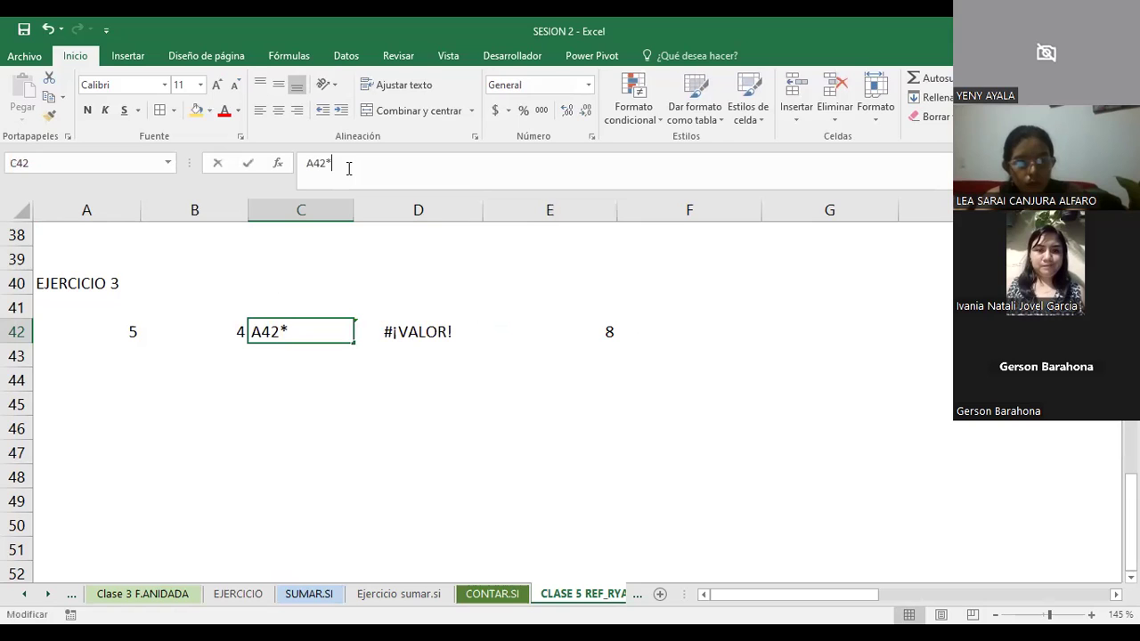
pyautogui.keyDown('ctrl'); pyautogui.click(609, 334); pyautogui.keyUp('ctrl')
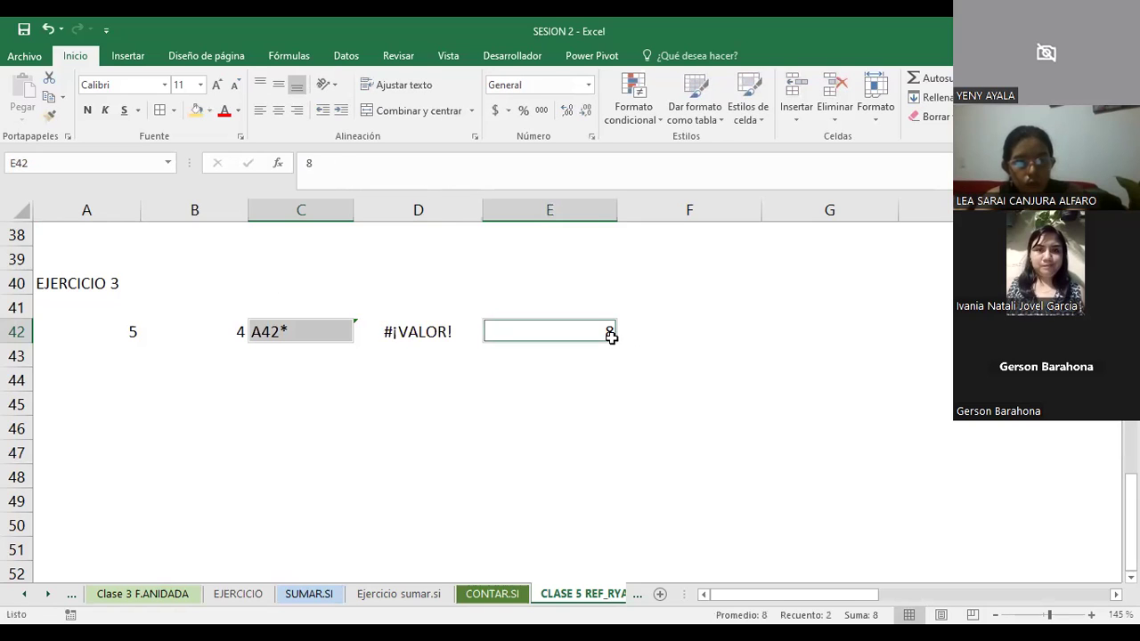
pyautogui.click(289, 314)
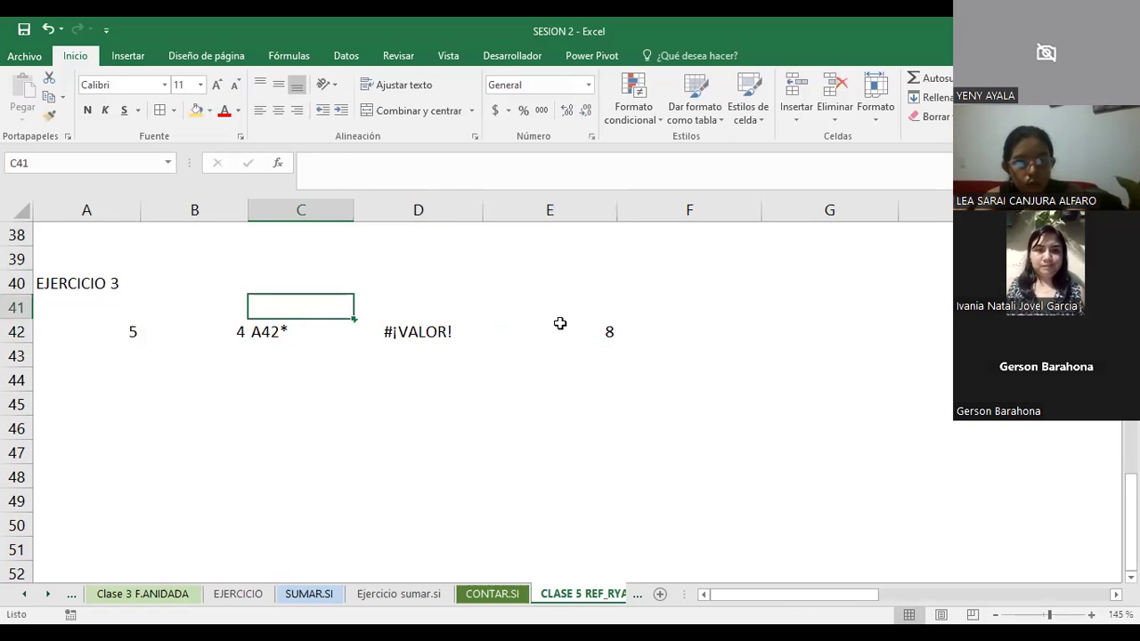
pyautogui.click(589, 330)
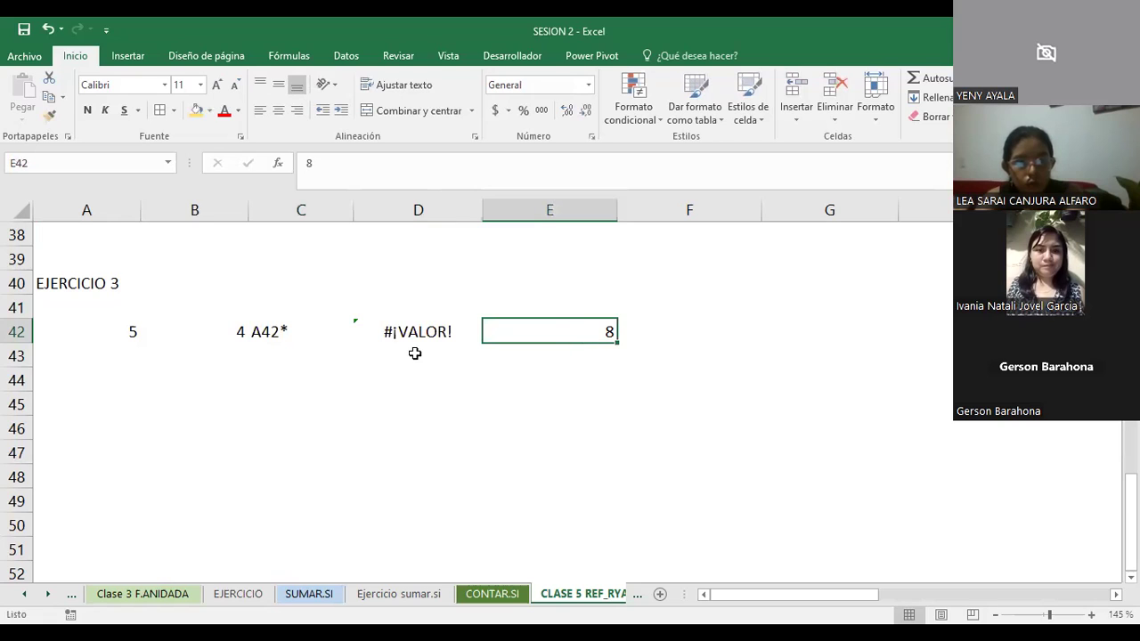
# Step: Start C42's formula with = and an E42 reference, cycling its F4 lock back to relative
pyautogui.click(260, 332)
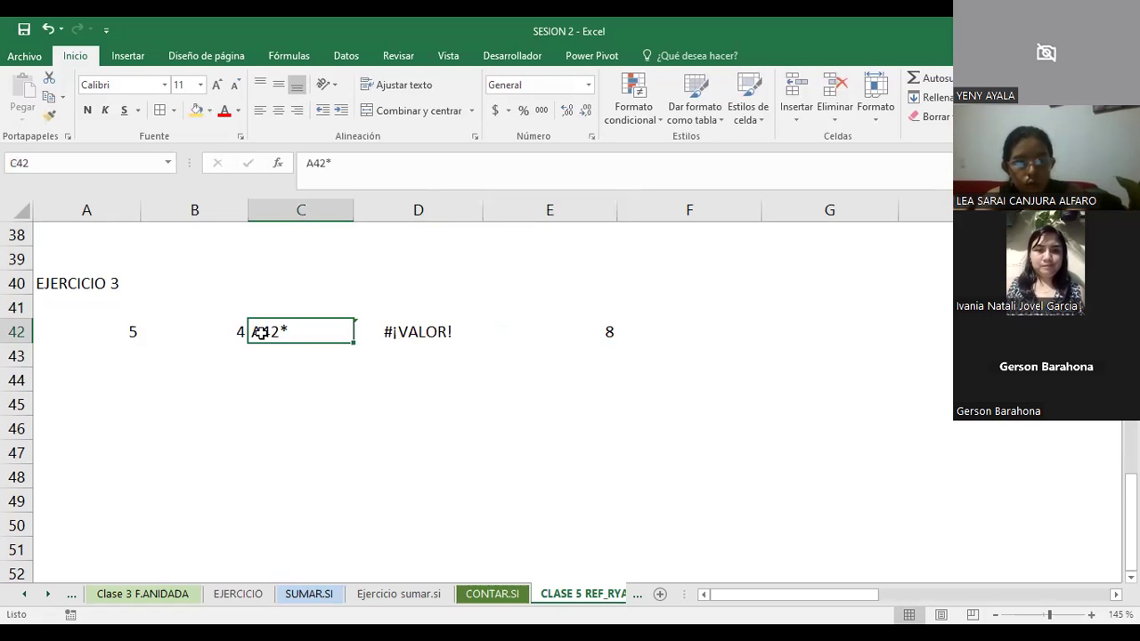
pyautogui.click(308, 163)
pyautogui.write('=')
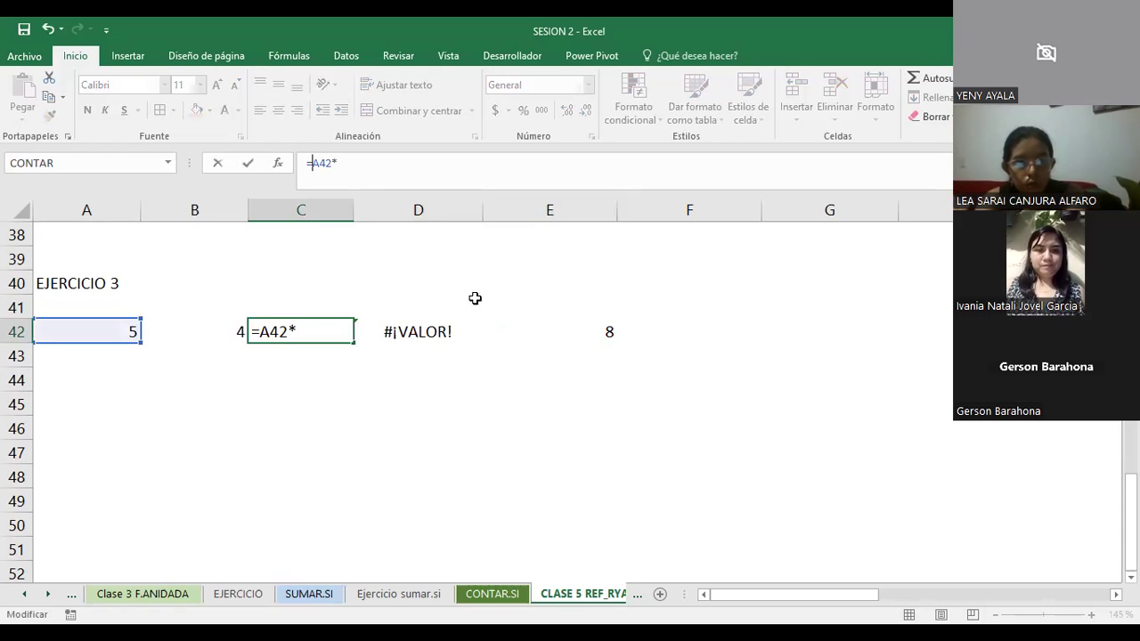
pyautogui.click(610, 334)
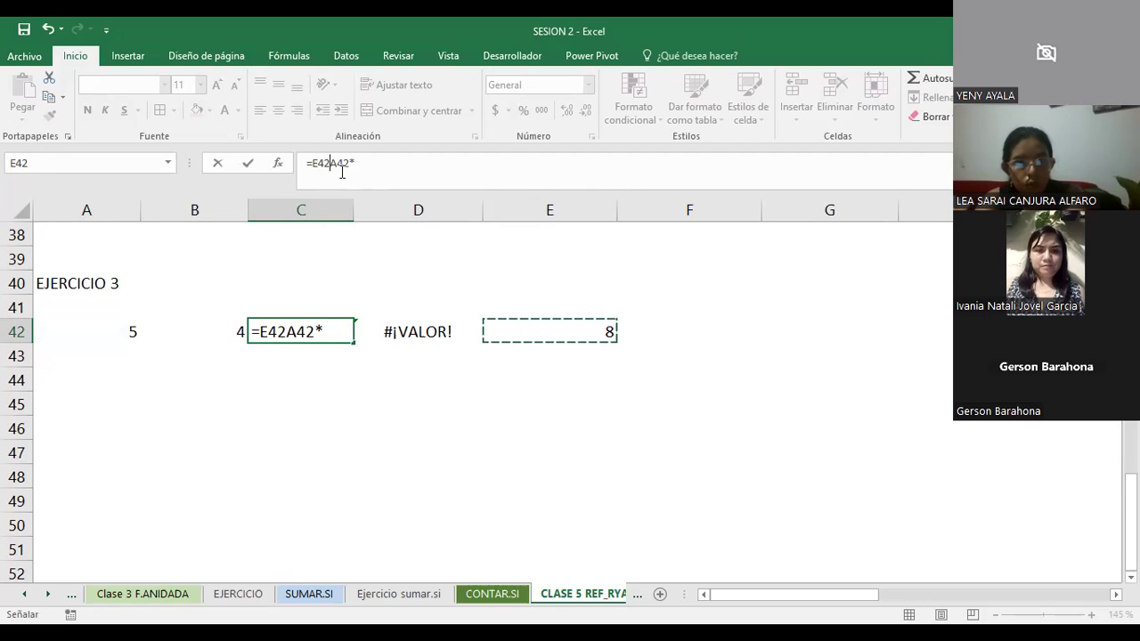
pyautogui.press('F4')
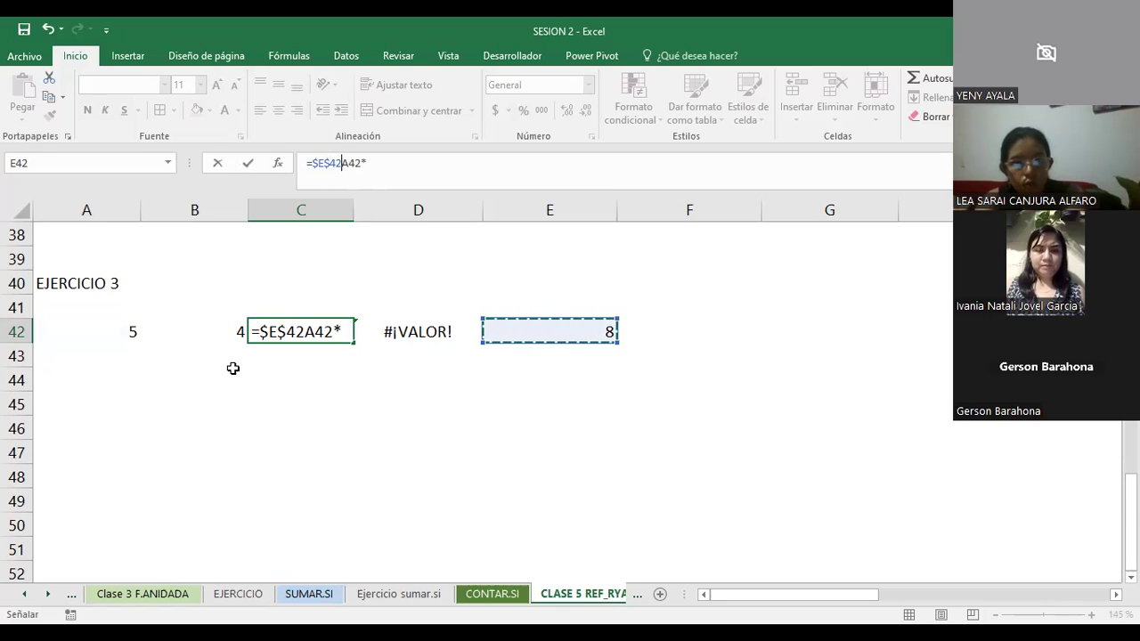
pyautogui.press('F4')
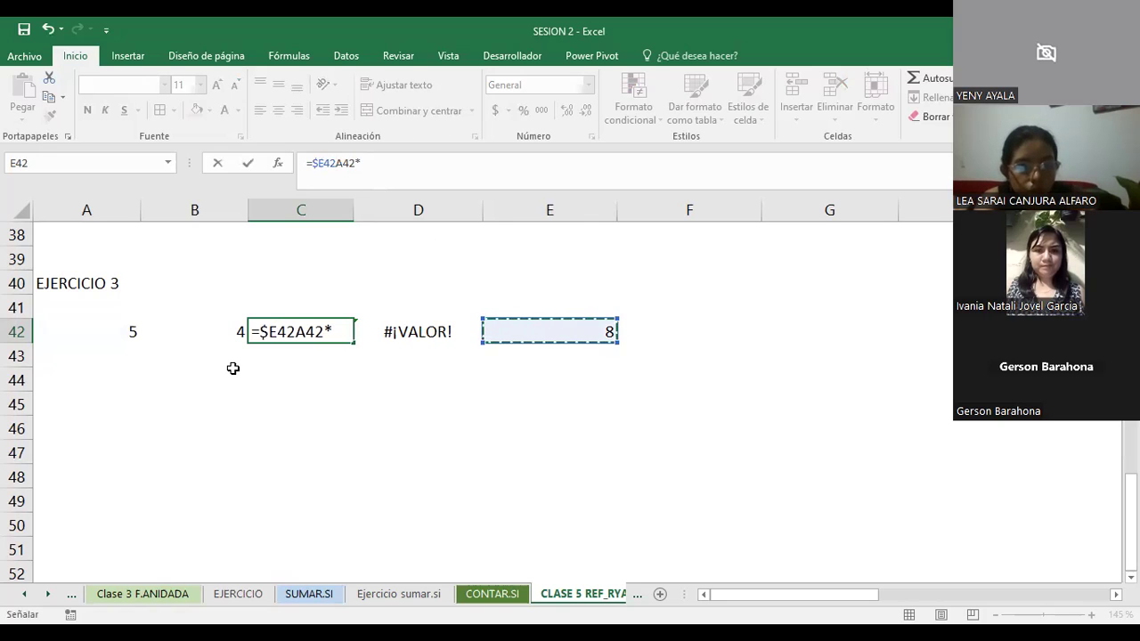
pyautogui.press('F4')
pyautogui.press('F4')
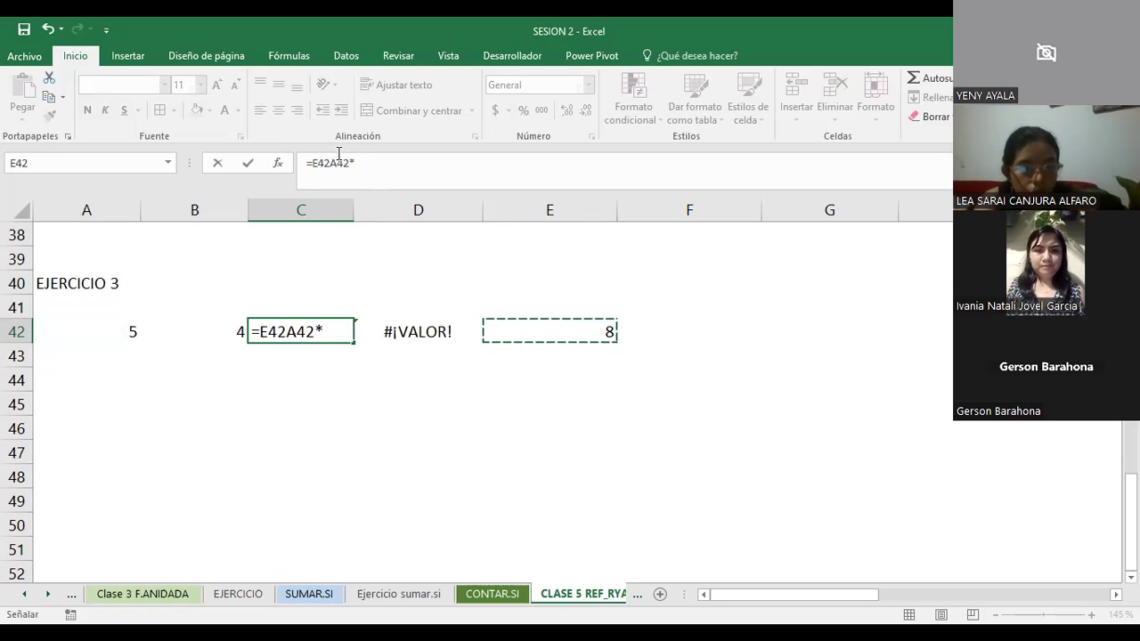
# Step: Complete C42 as =E42*$A$42, showing 40 in C42 and 160 in D42
pyautogui.click(339, 162)
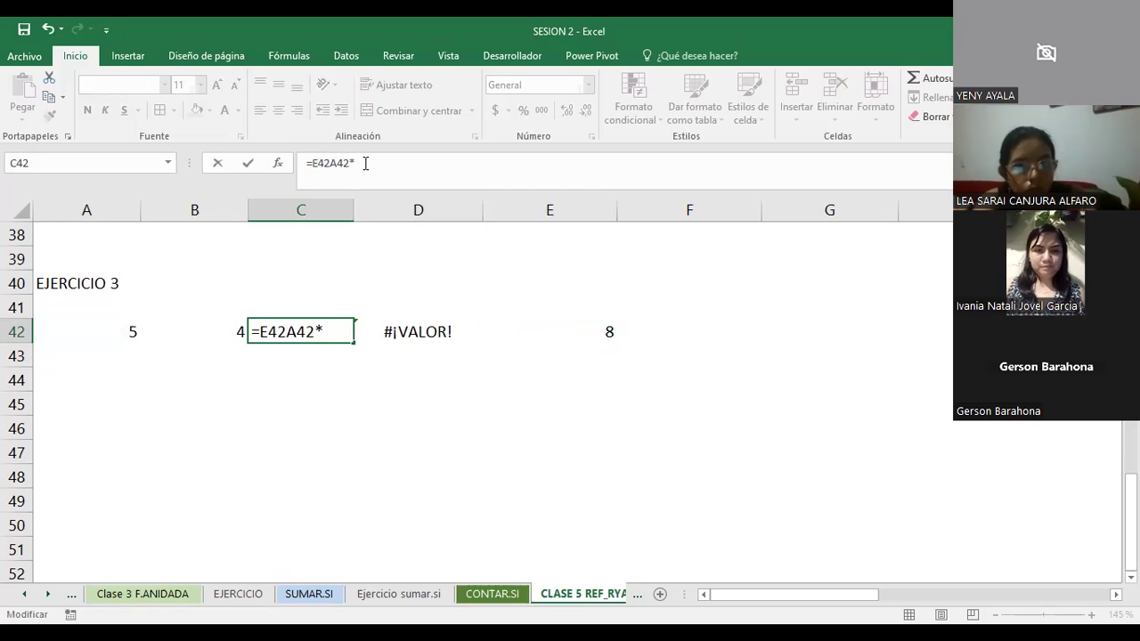
pyautogui.press('BackSpace')
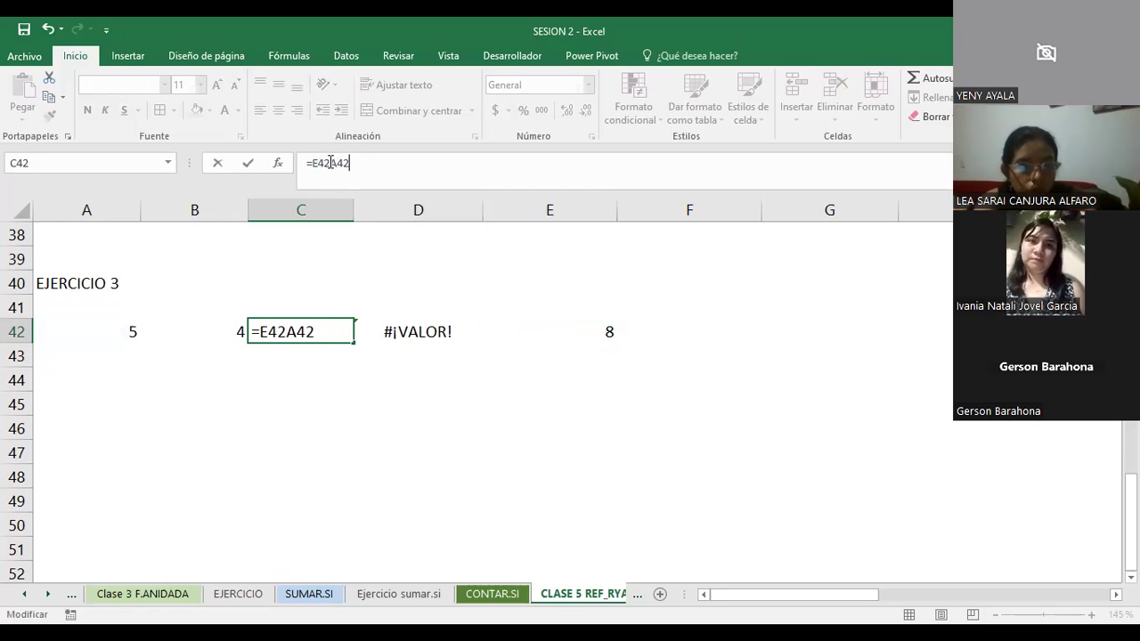
pyautogui.click(330, 163)
pyautogui.write('*')
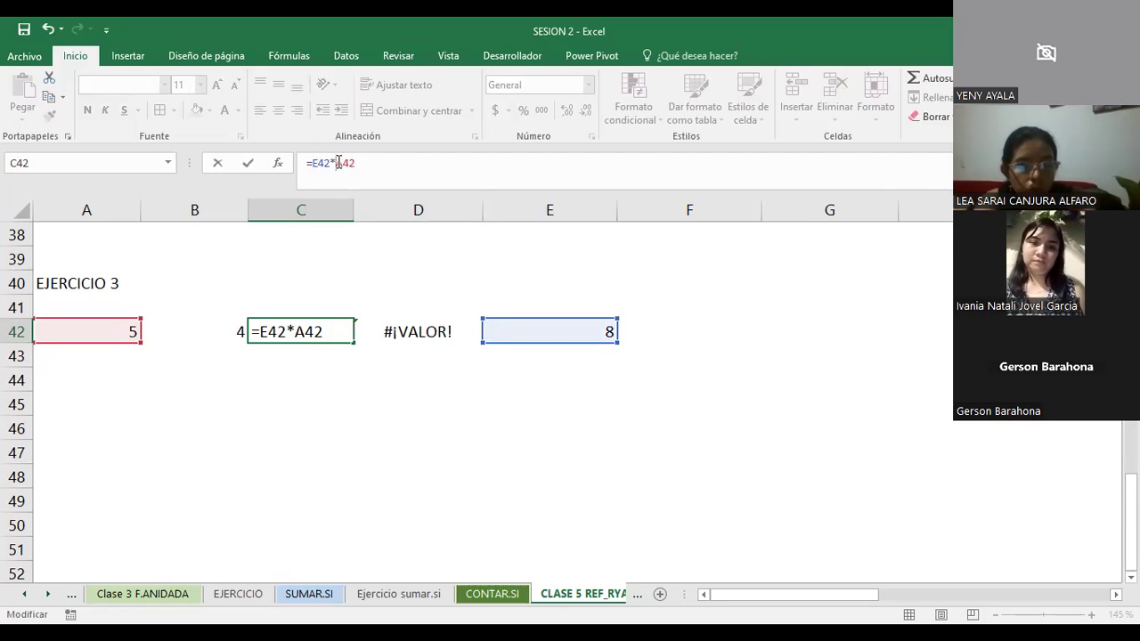
pyautogui.press('F4')
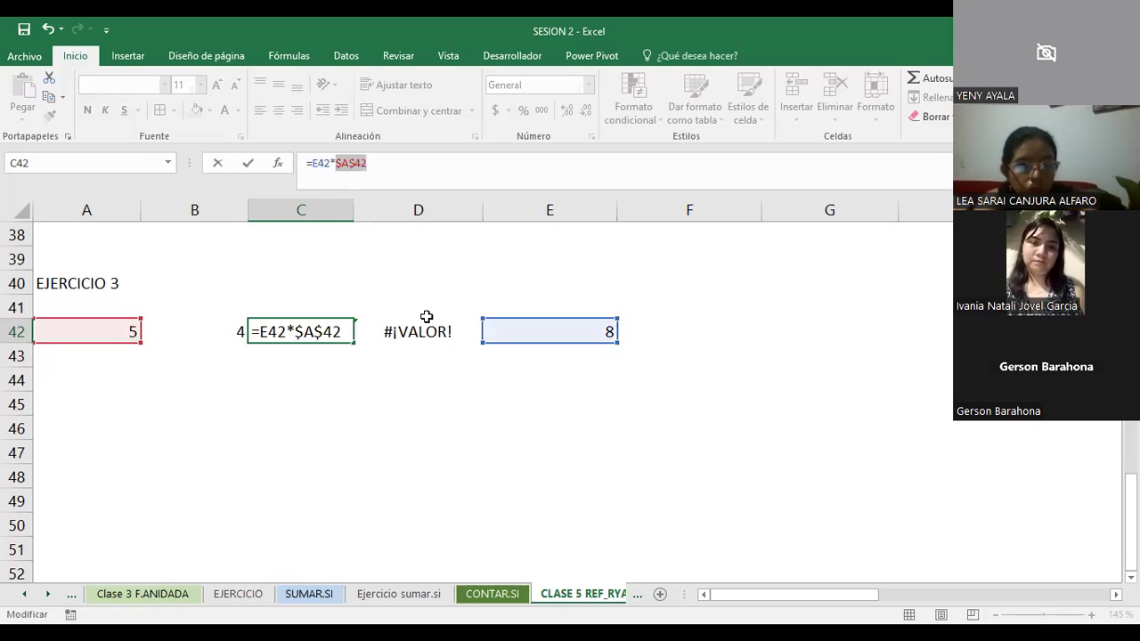
pyautogui.press('Return')
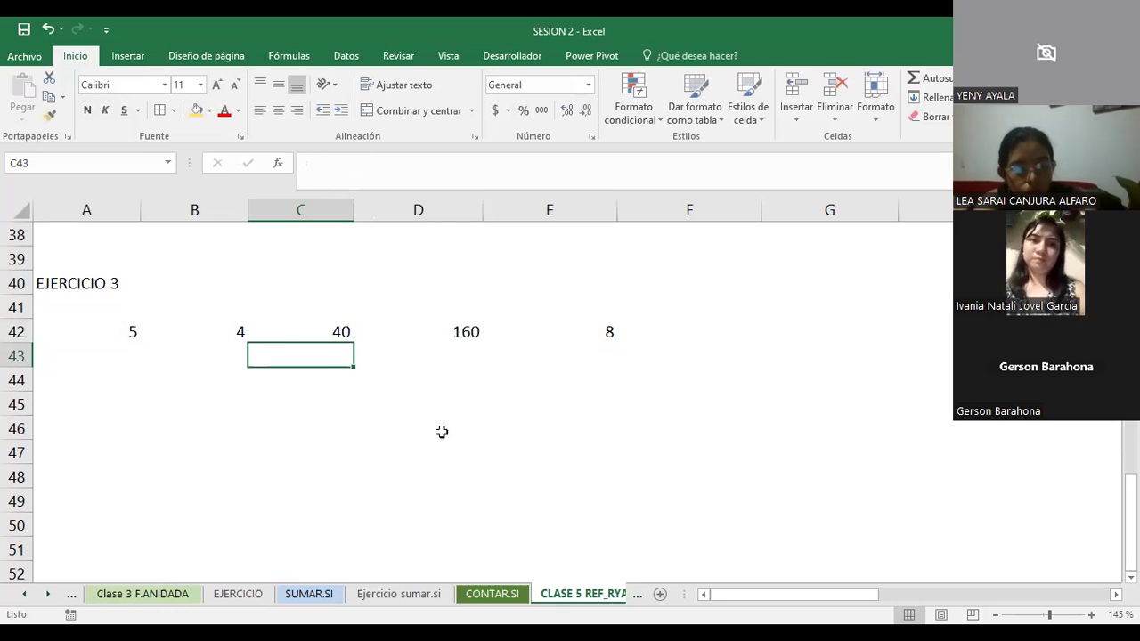
# Step: Copy C42's formula across to D42, which becomes =F42*$A$42 and shows 0
pyautogui.click(303, 331)
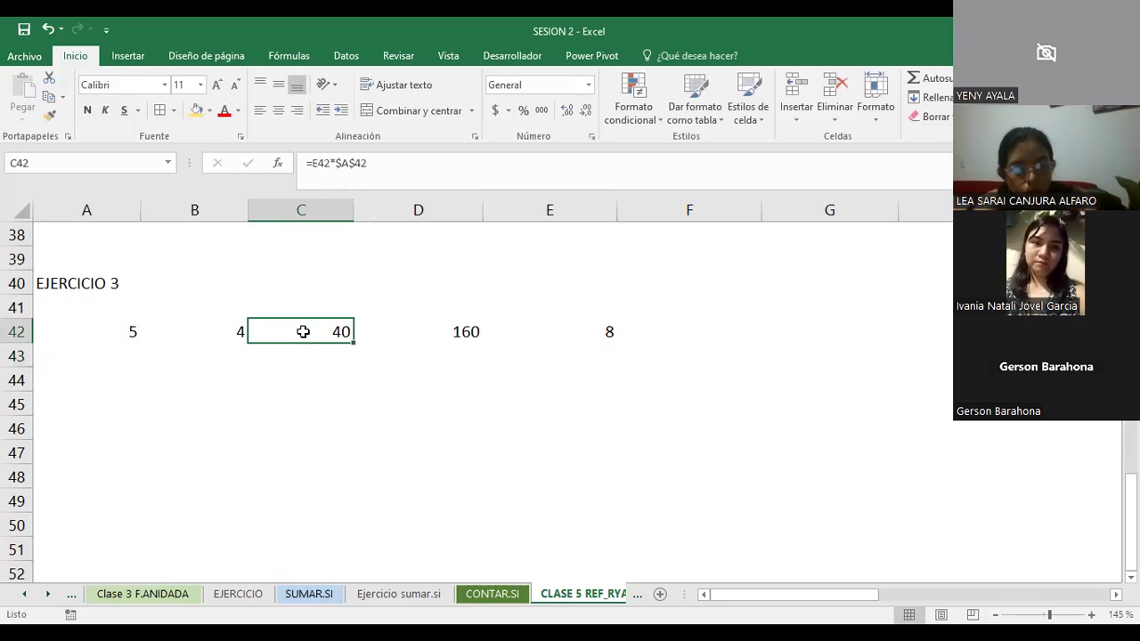
pyautogui.click(447, 332)
pyautogui.click(343, 329)
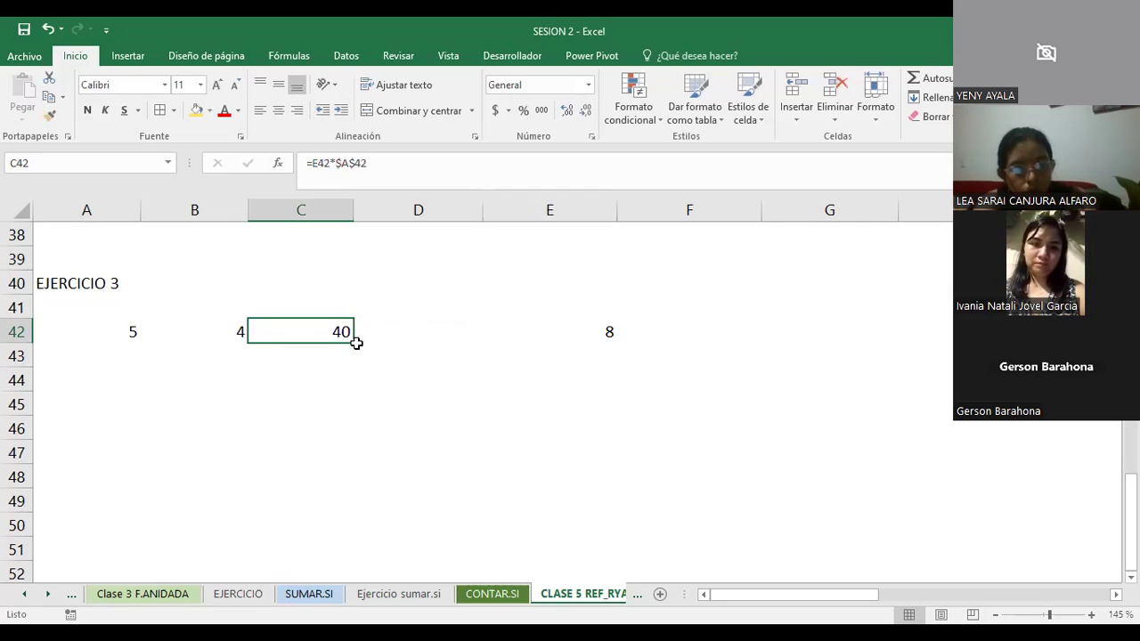
pyautogui.moveTo(353, 342); pyautogui.dragTo(421, 345)
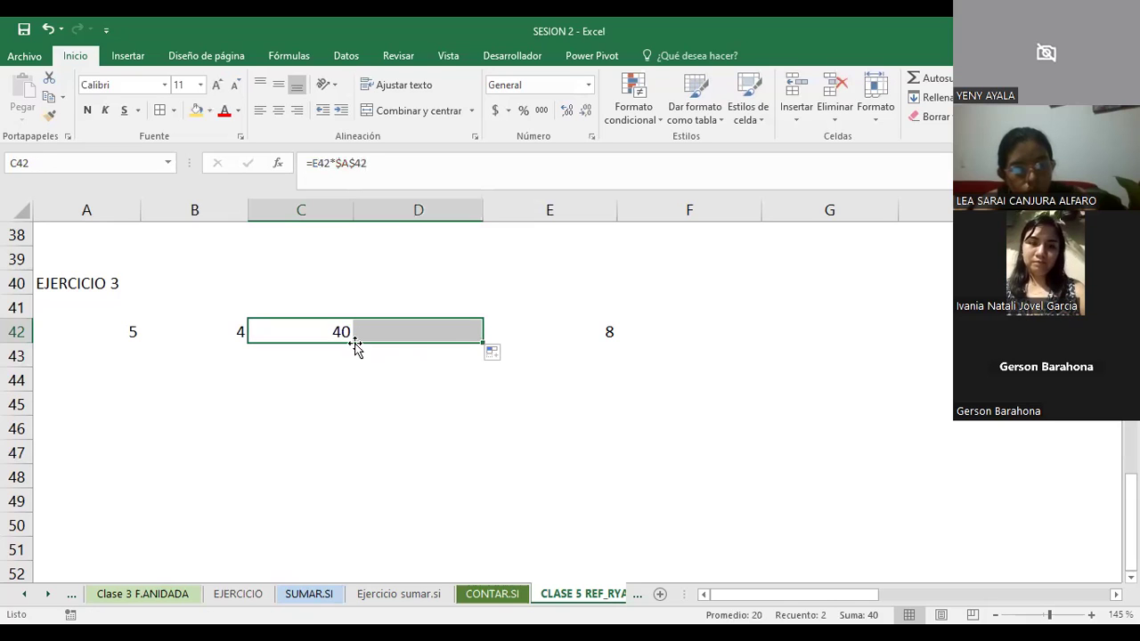
pyautogui.click(414, 406)
pyautogui.click(444, 332)
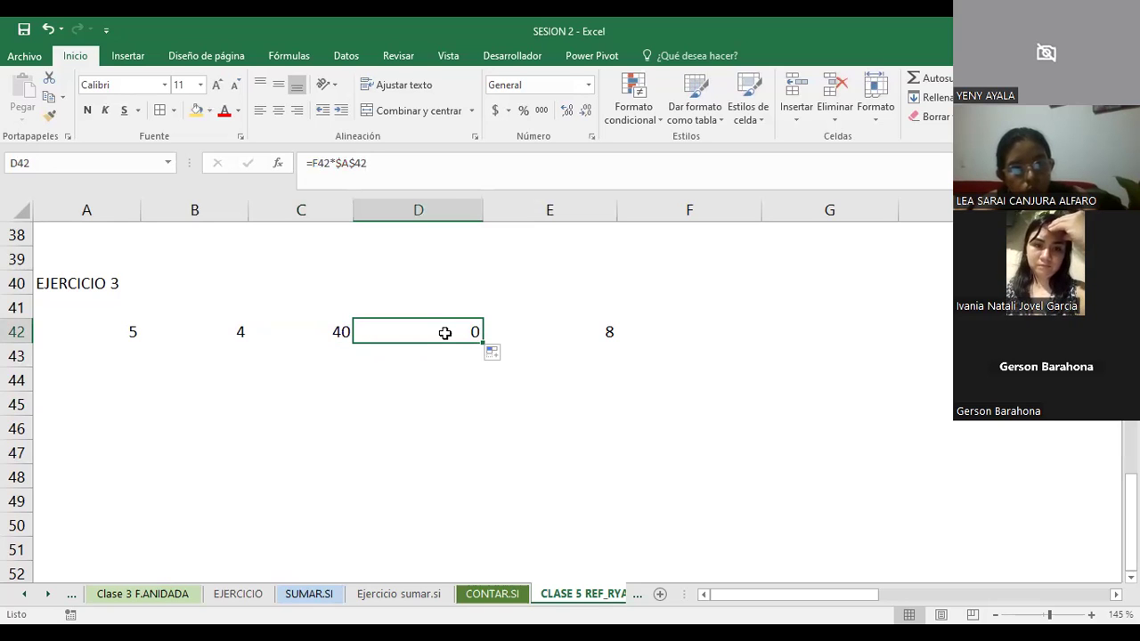
# Step: Enter 6 in A43 and 5 in B43
pyautogui.click(135, 355)
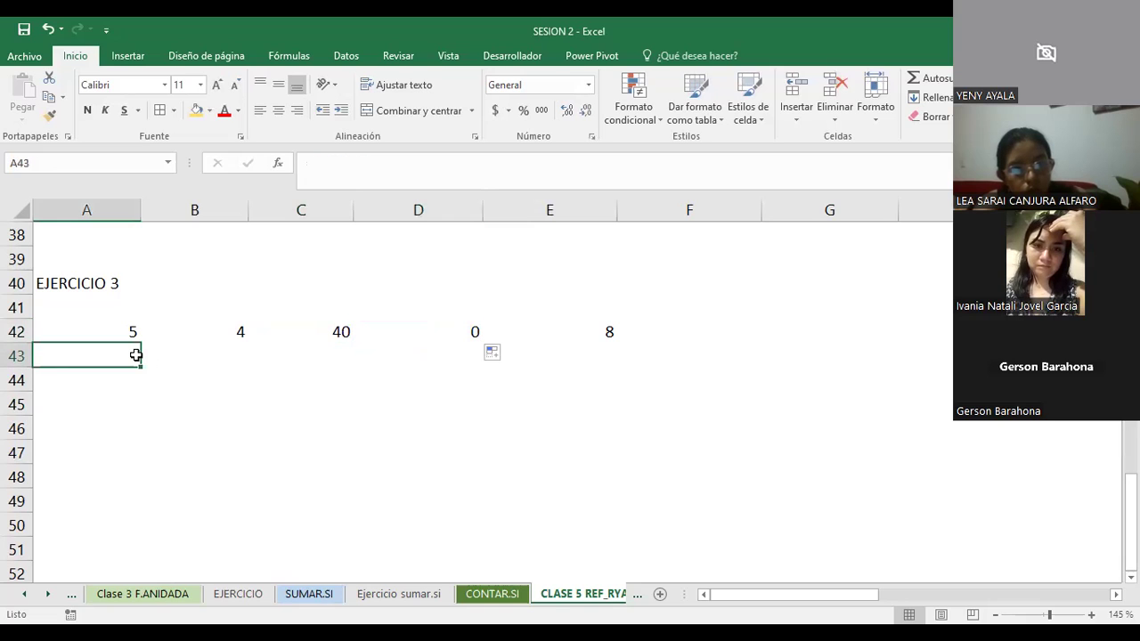
pyautogui.write('6')
pyautogui.click(234, 359)
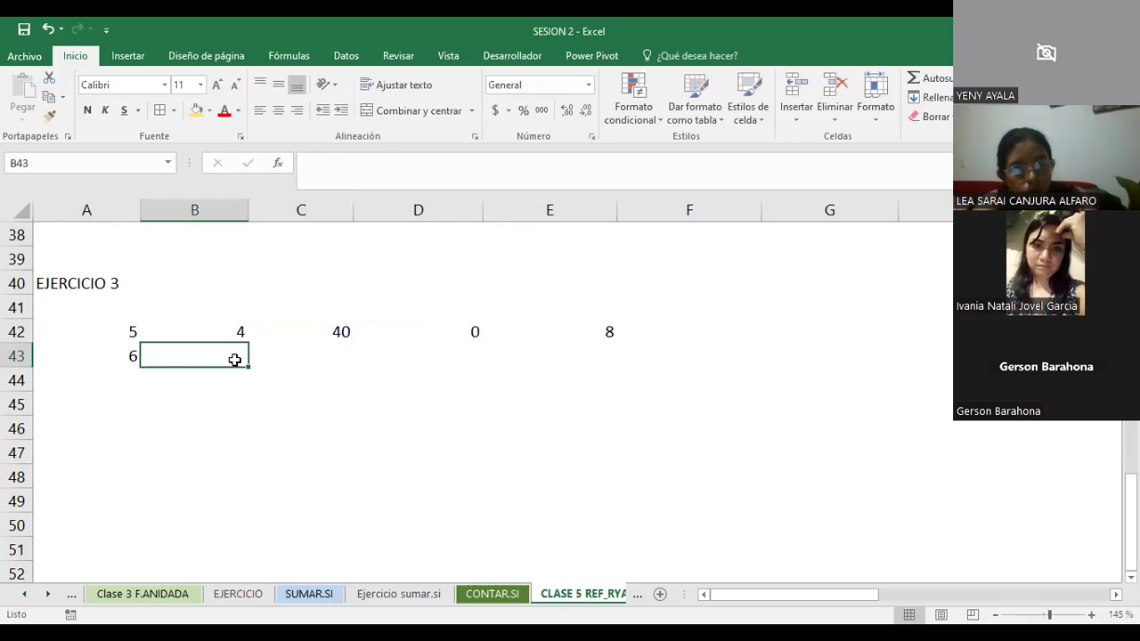
pyautogui.write('5')
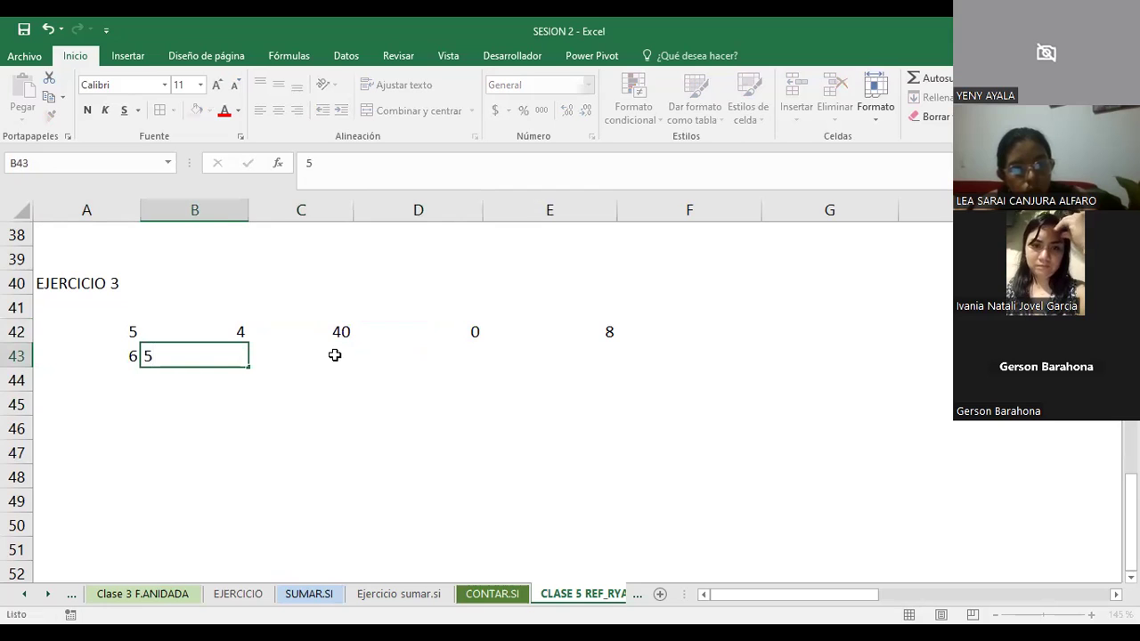
pyautogui.click(334, 354)
# Step: Copy C42's formula down into C43 and compare the two formulas
pyautogui.click(342, 335)
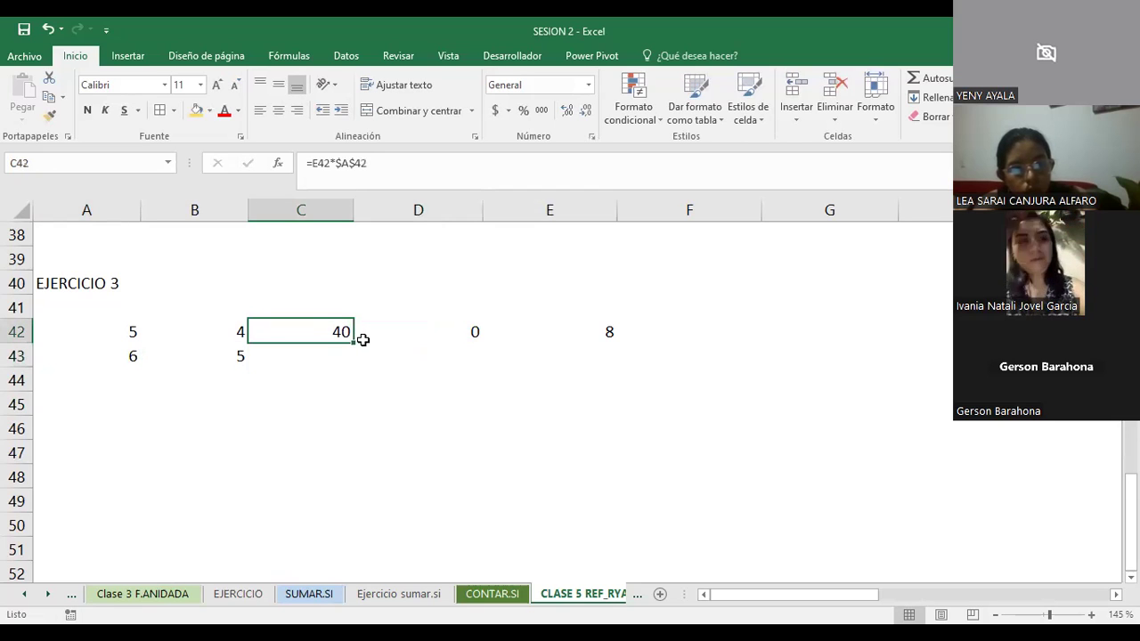
pyautogui.moveTo(354, 344); pyautogui.dragTo(348, 358)
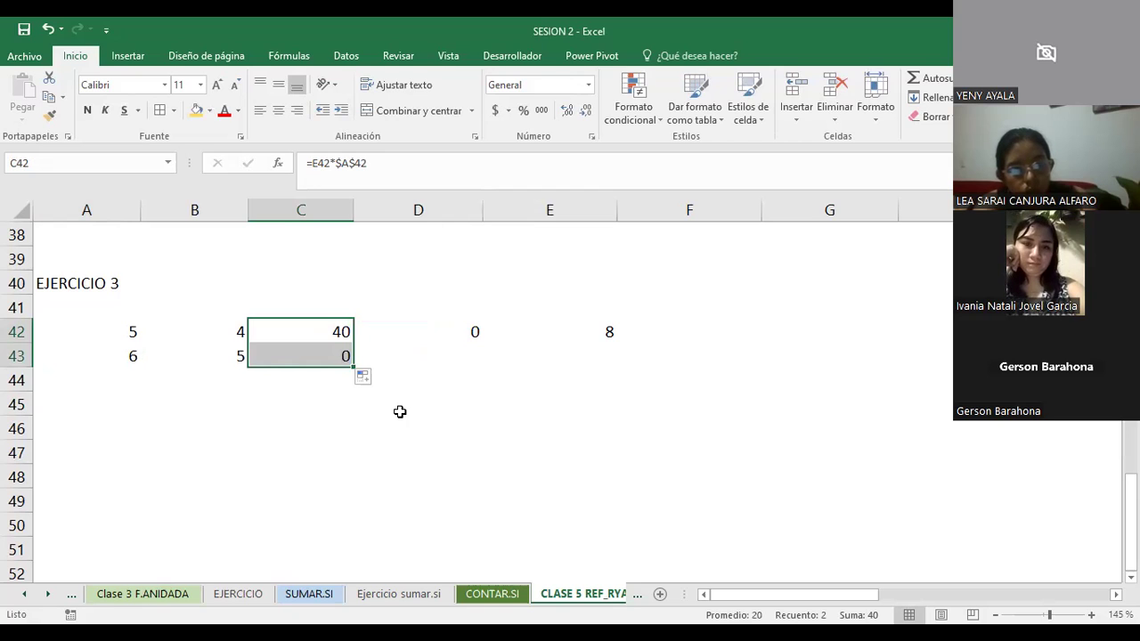
pyautogui.click(320, 332)
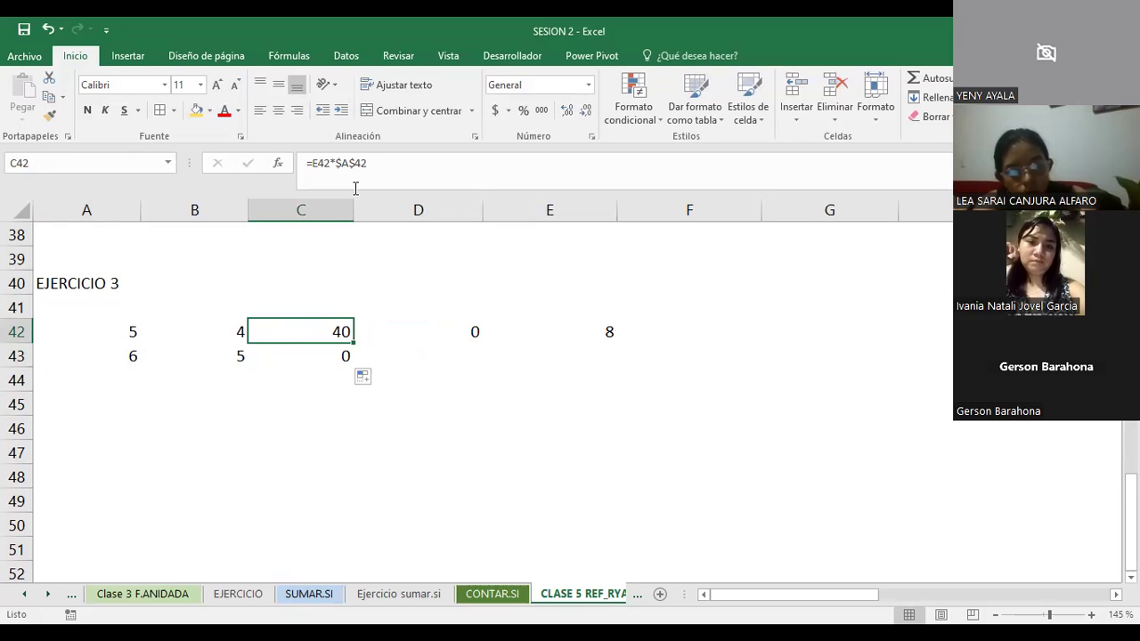
pyautogui.click(314, 360)
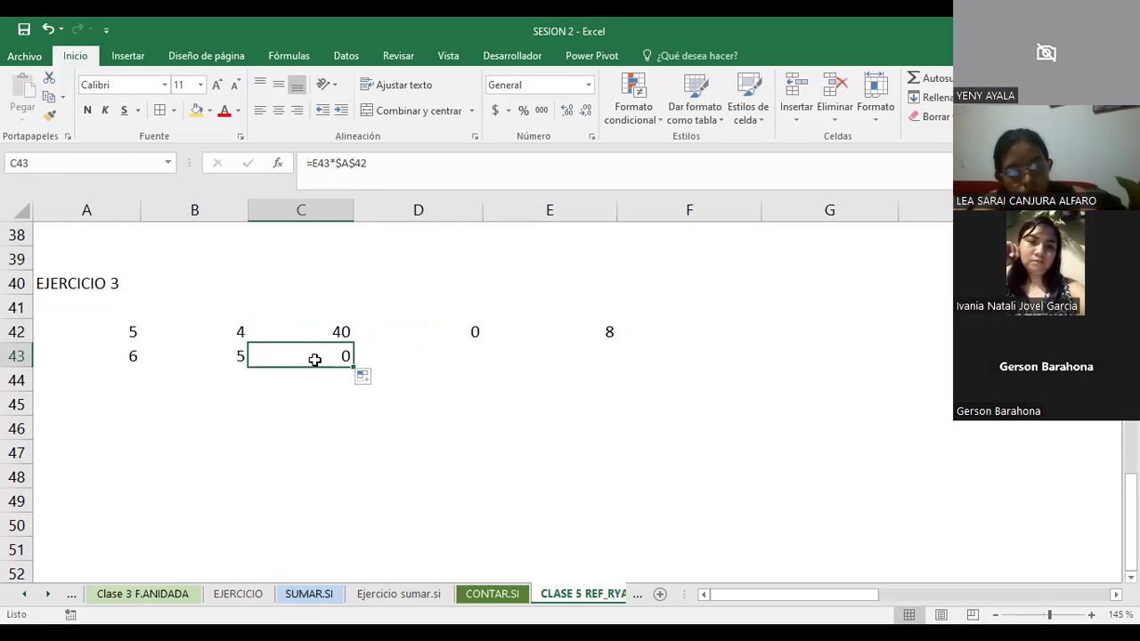
pyautogui.click(318, 330)
pyautogui.click(321, 357)
pyautogui.click(325, 332)
pyautogui.click(321, 356)
pyautogui.click(322, 331)
# Step: Confirm C43 holds =E43*$A$42 and shows 0 because E43 is empty
pyautogui.click(562, 330)
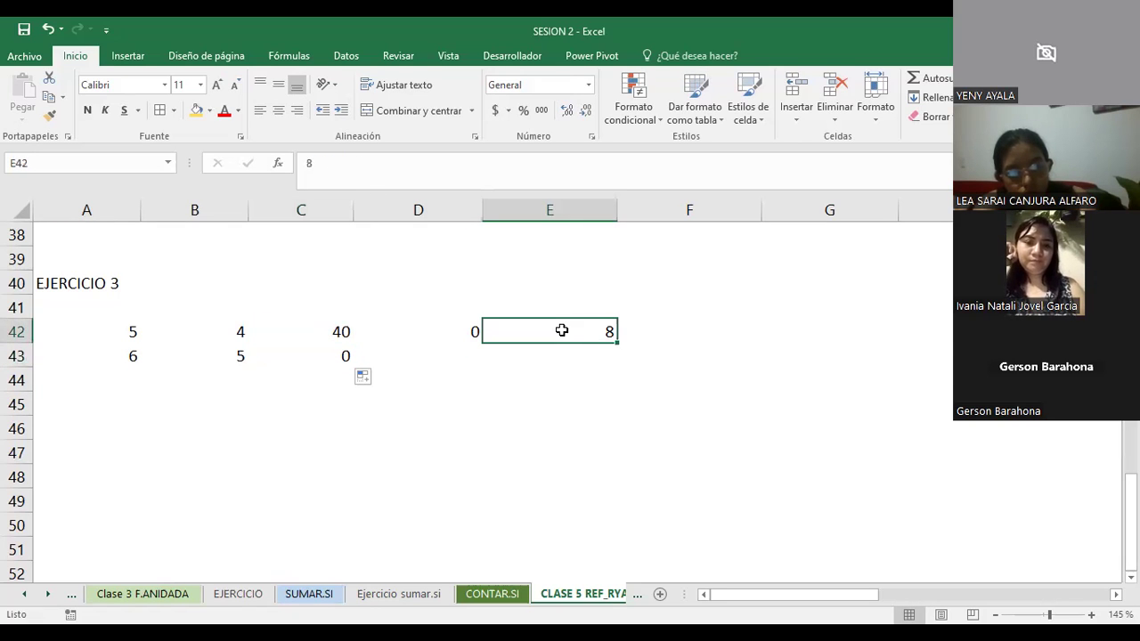
pyautogui.click(329, 332)
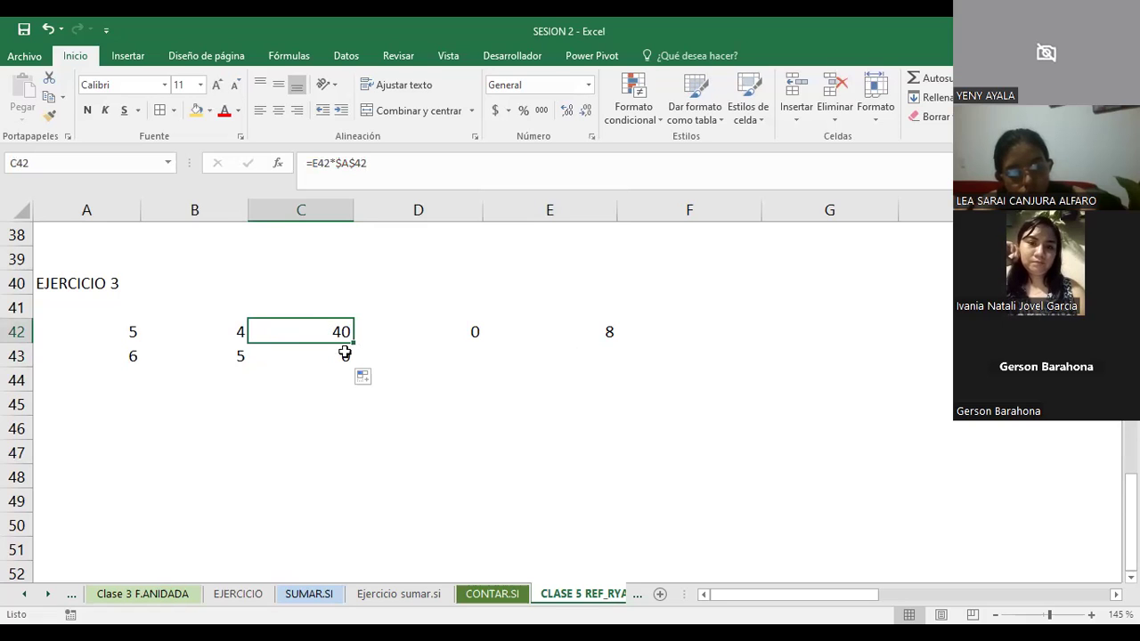
pyautogui.click(300, 356)
pyautogui.click(316, 318)
pyautogui.click(309, 329)
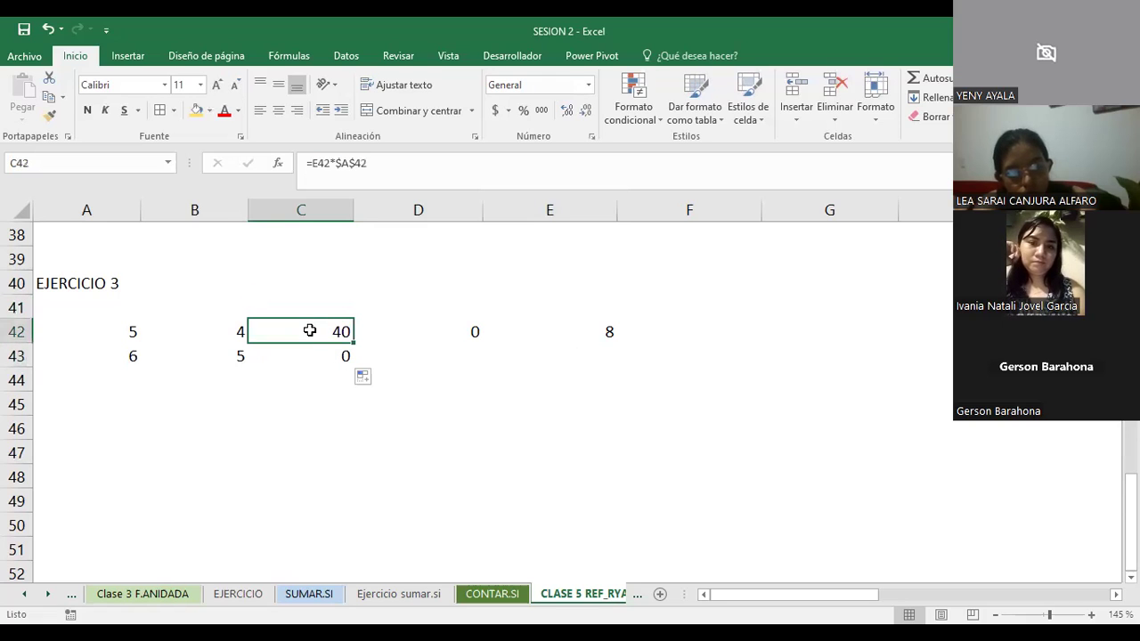
pyautogui.click(314, 356)
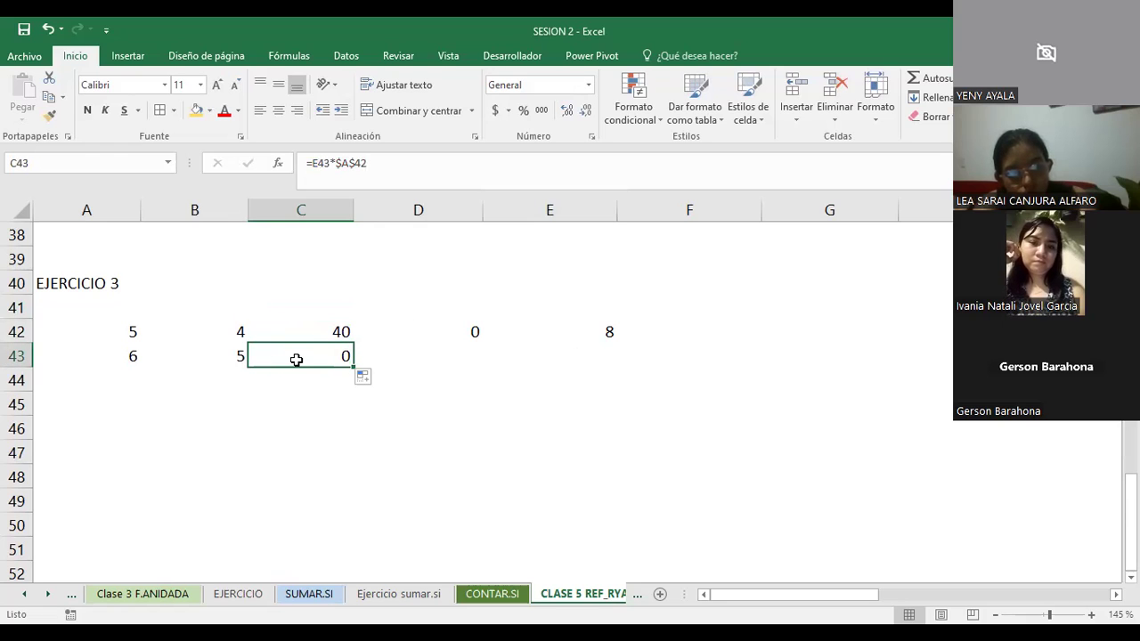
pyautogui.click(609, 354)
pyautogui.click(308, 357)
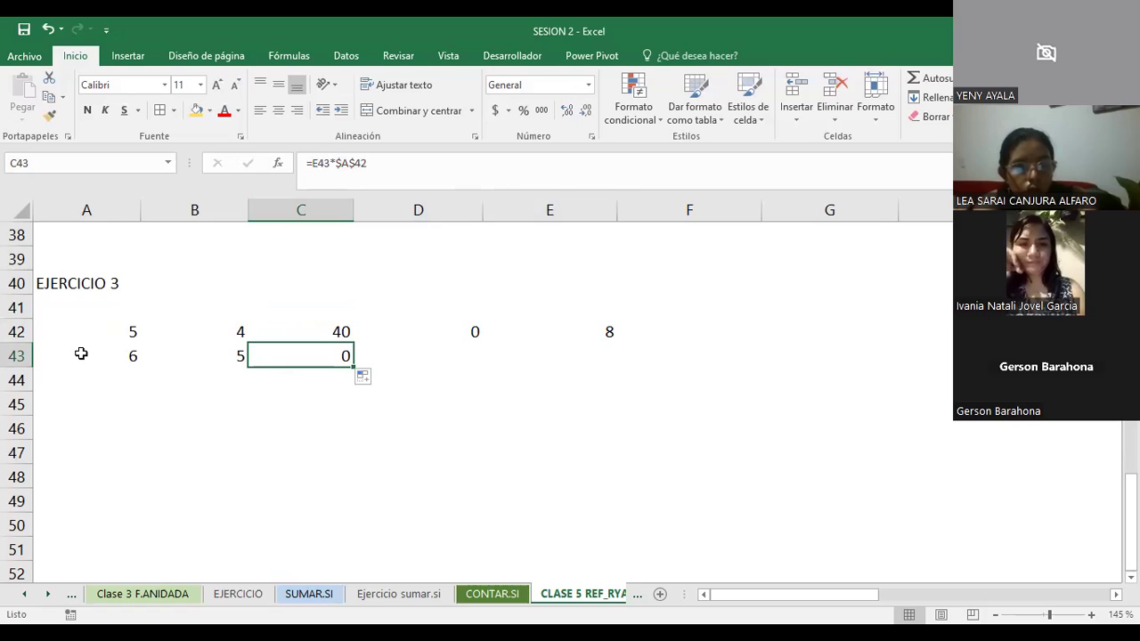
# Step: Enter 5 in E43 and E44
pyautogui.click(81, 354)
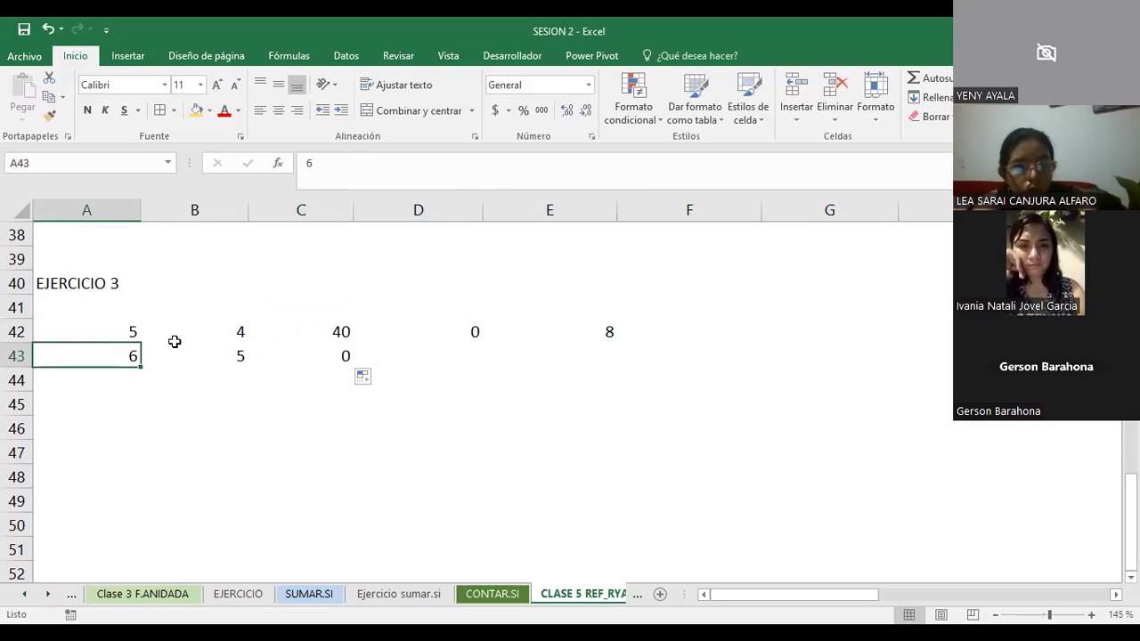
pyautogui.click(612, 358)
pyautogui.write('5')
pyautogui.press('Return')
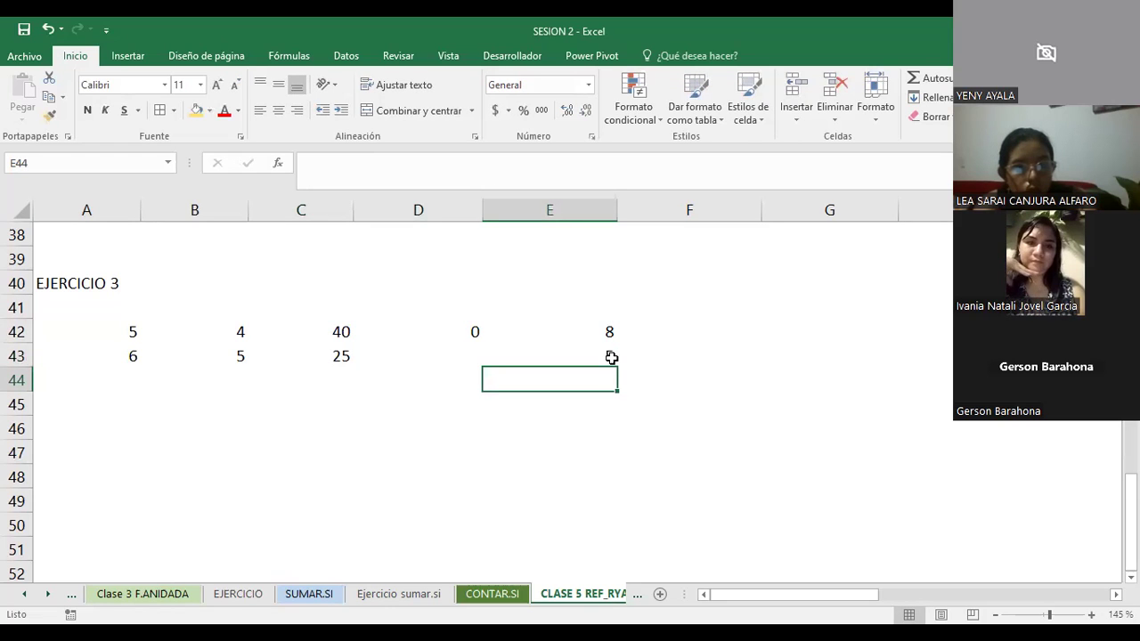
pyautogui.write('5')
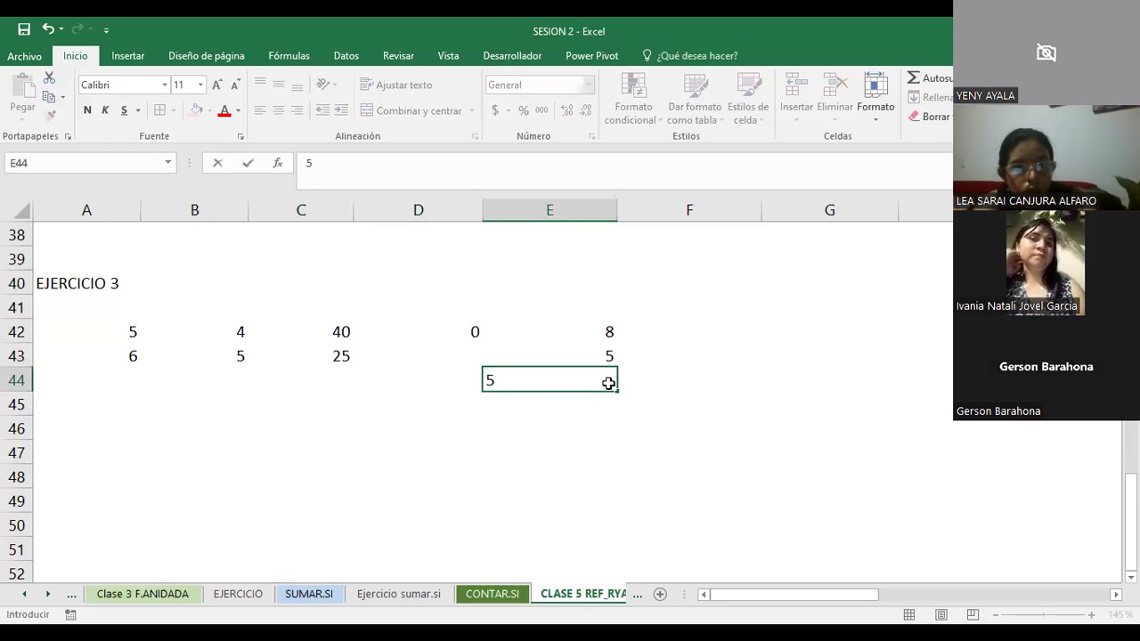
pyautogui.press('Return')
# Step: Extend the formula down to C44 and enter 6 in A44 and B44
pyautogui.click(347, 357)
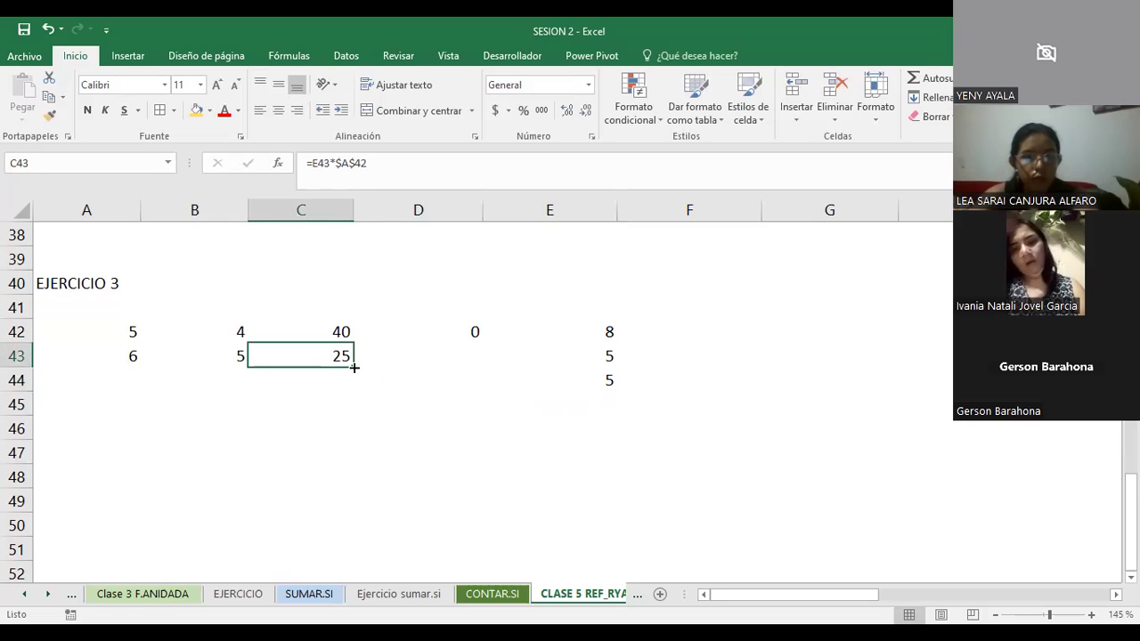
pyautogui.moveTo(353, 367); pyautogui.dragTo(354, 385)
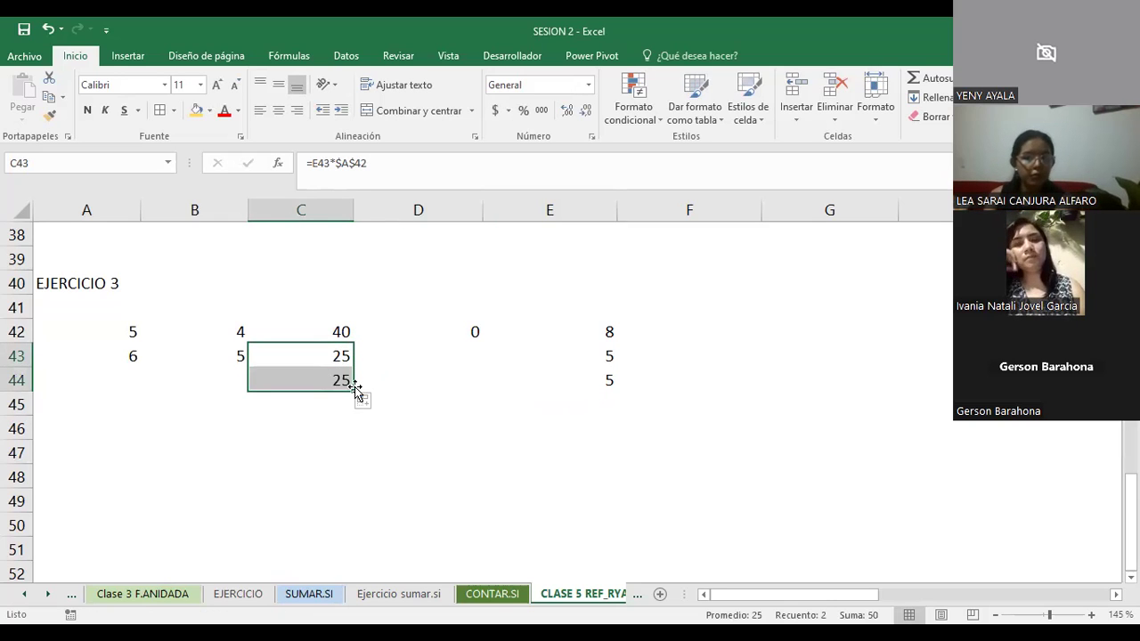
pyautogui.click(121, 379)
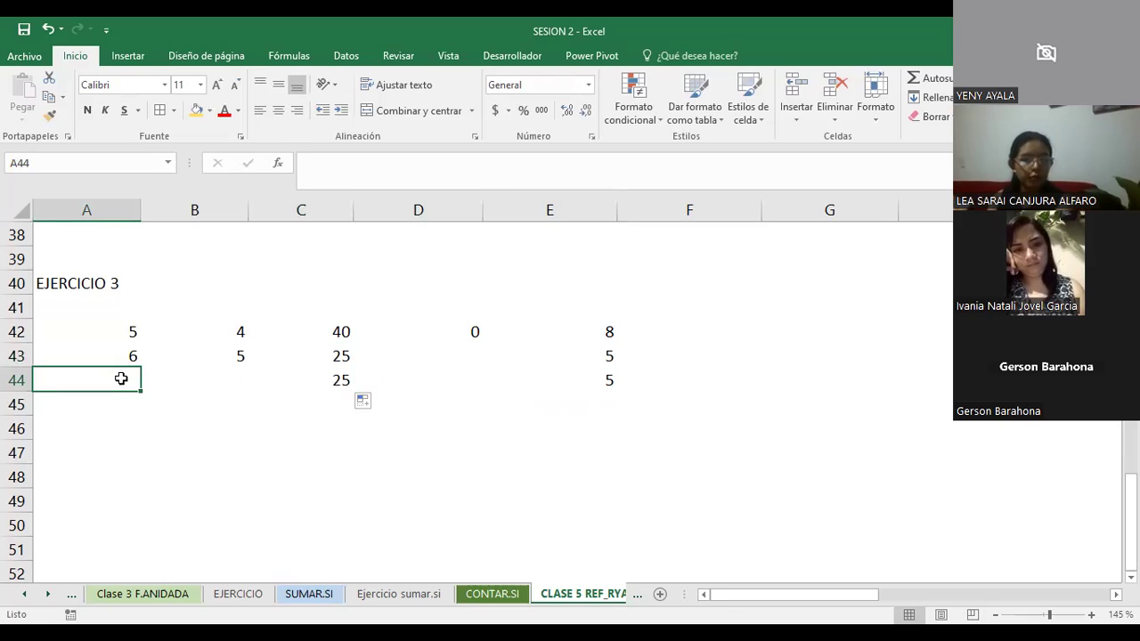
pyautogui.write('6')
pyautogui.click(237, 388)
pyautogui.write('6')
pyautogui.click(303, 441)
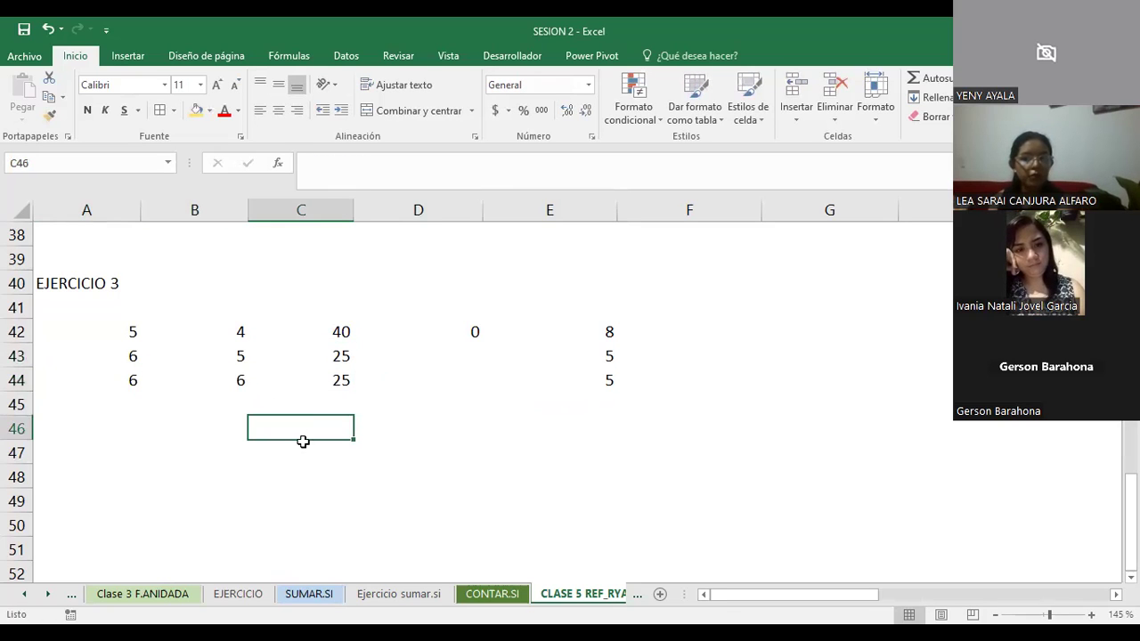
# Step: Compare the C42, C43 and C44 formulas, each keeping the fixed $A$42 reference
pyautogui.click(335, 383)
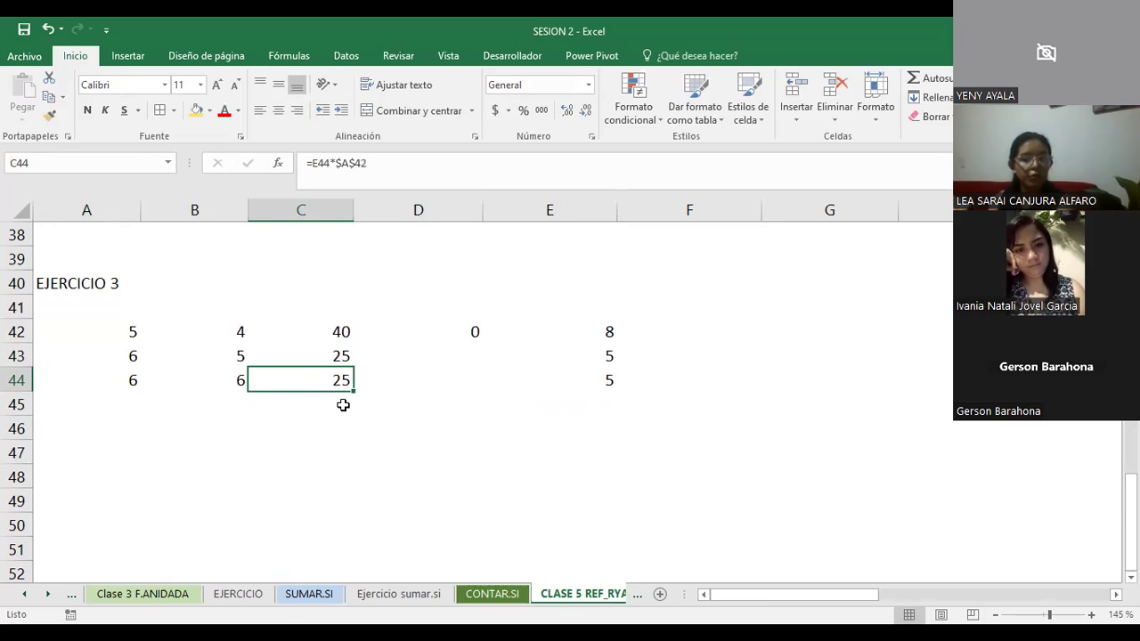
pyautogui.click(327, 330)
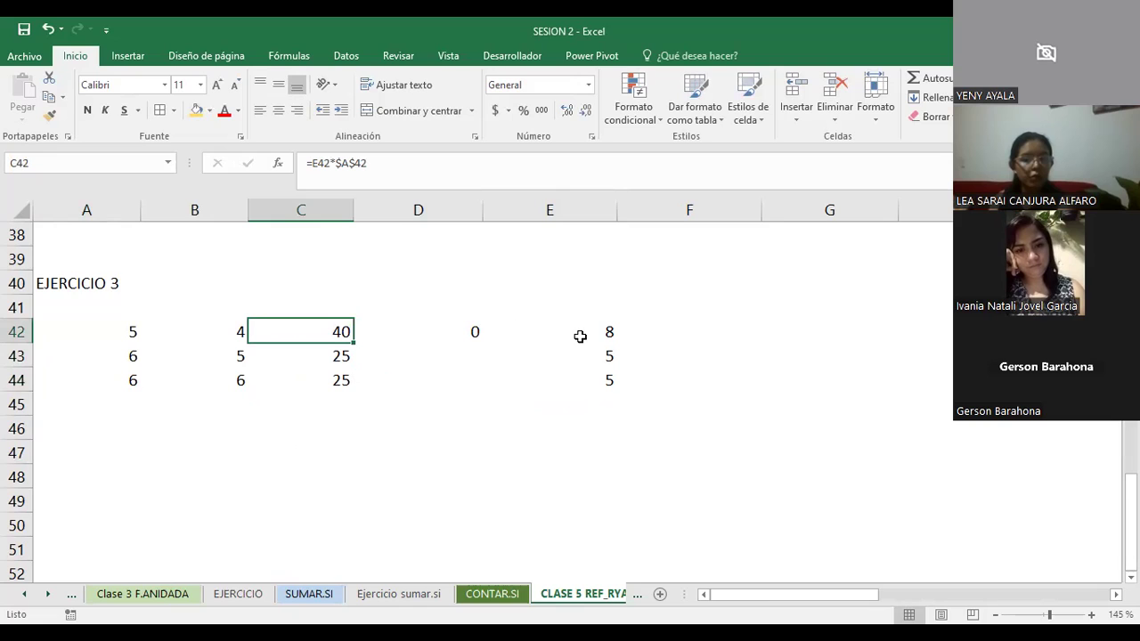
pyautogui.click(333, 357)
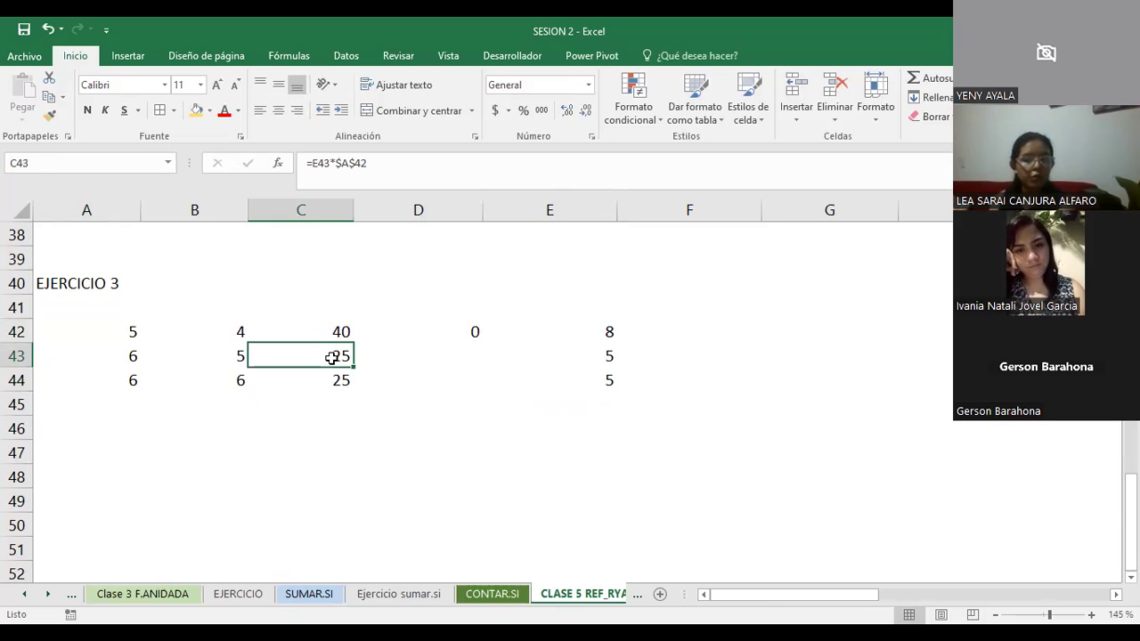
pyautogui.click(563, 359)
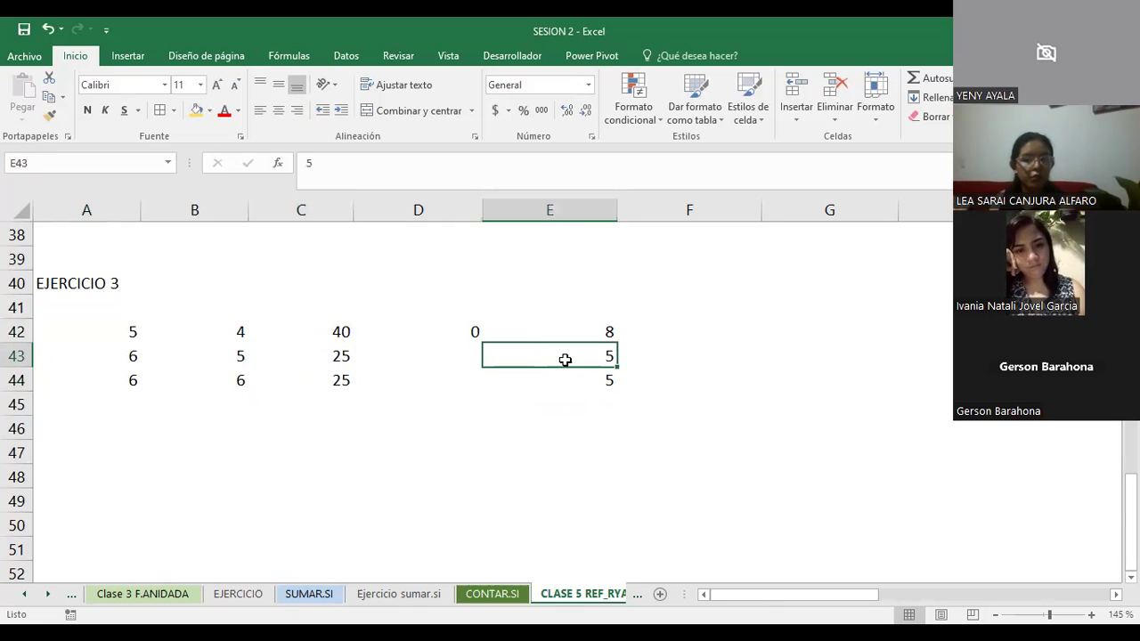
pyautogui.click(324, 379)
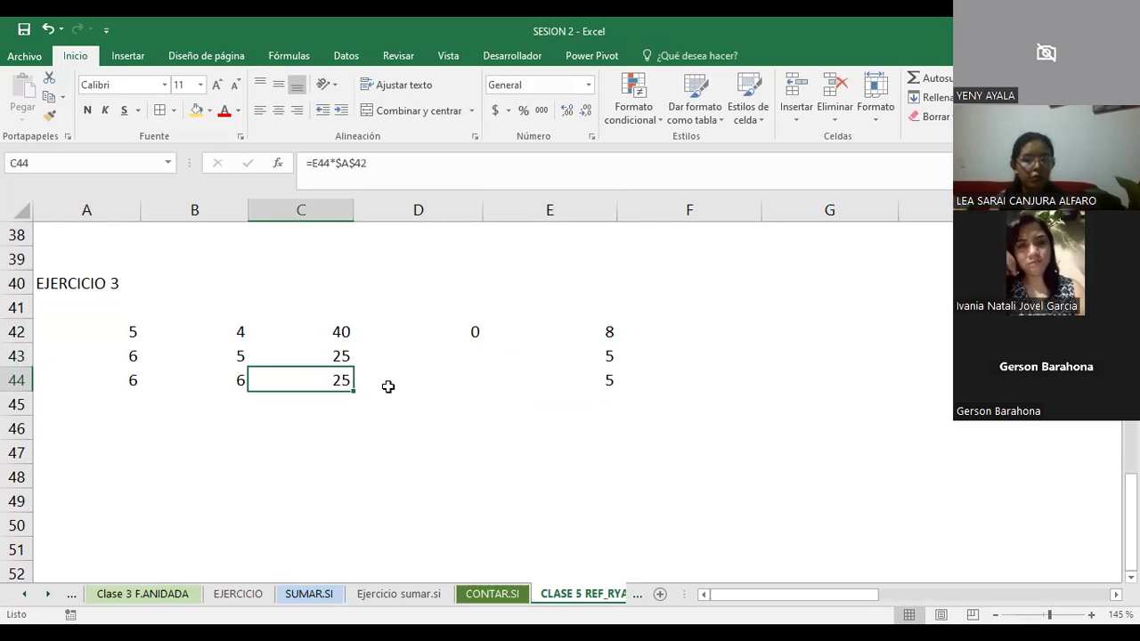
pyautogui.click(308, 334)
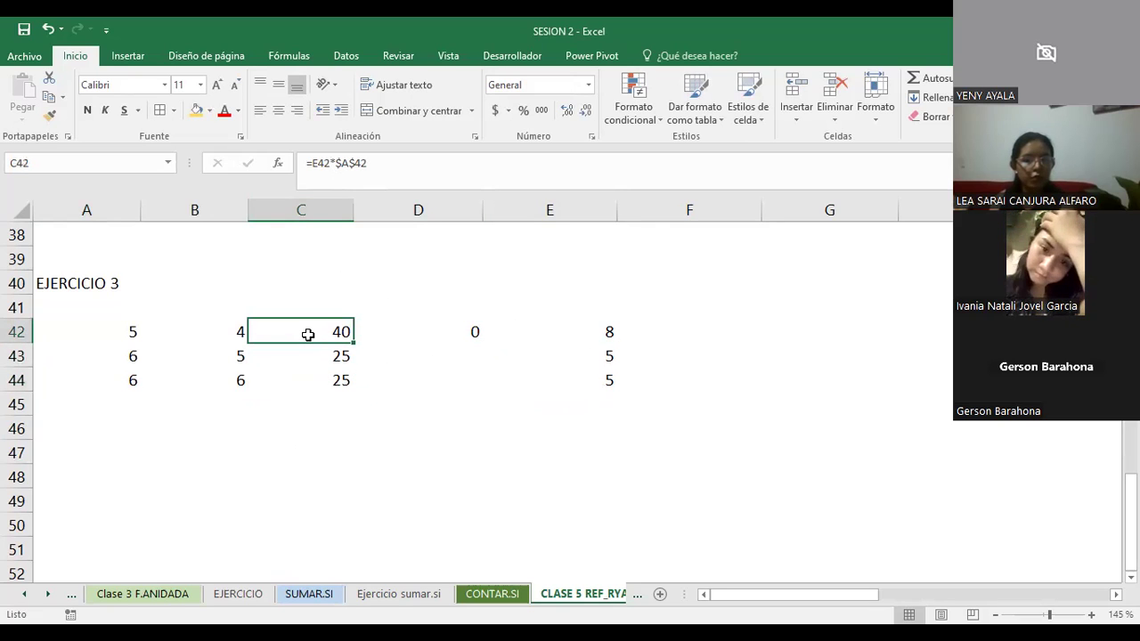
pyautogui.click(99, 327)
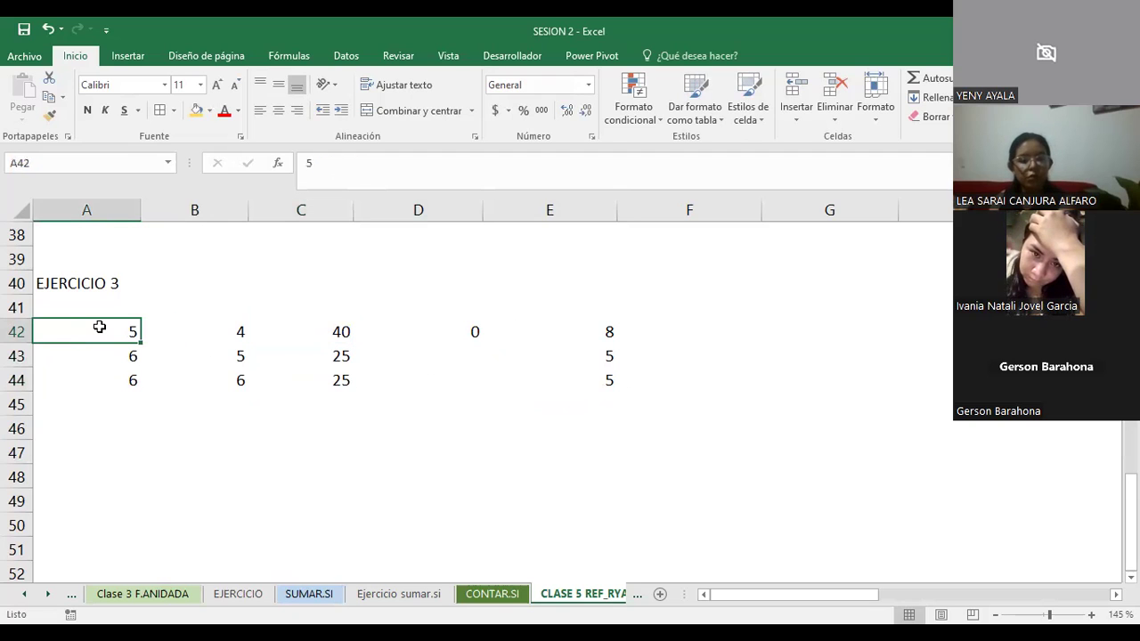
pyautogui.click(317, 331)
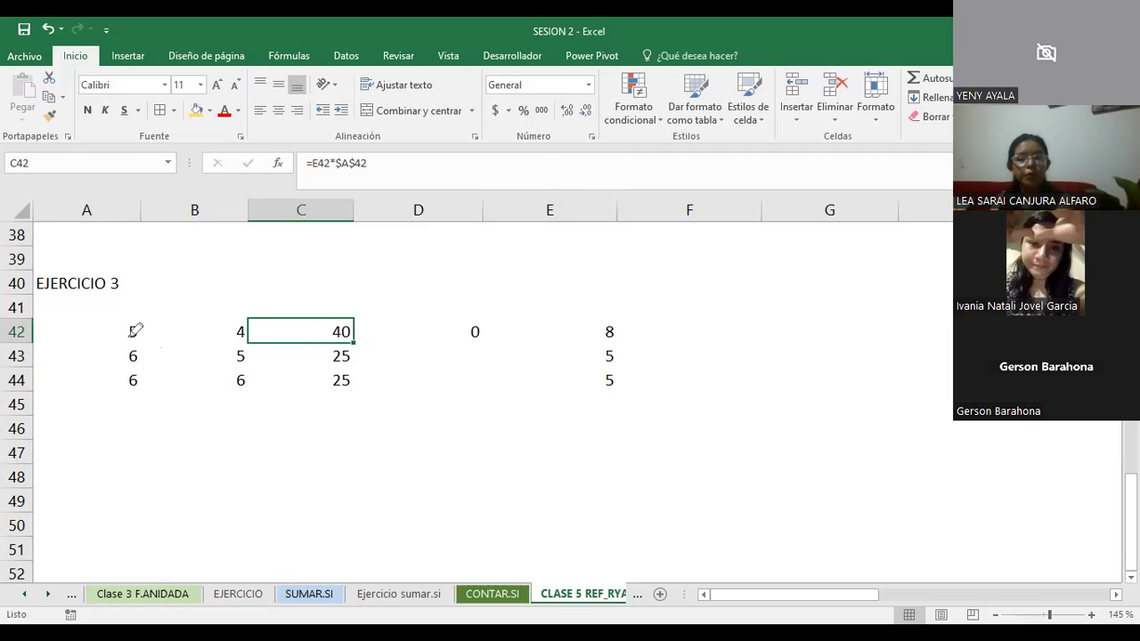
# Step: Sketch pen strokes from the 5 in A42 to E42, E43 and E44
pyautogui.moveTo(131, 335); pyautogui.dragTo(606, 325)
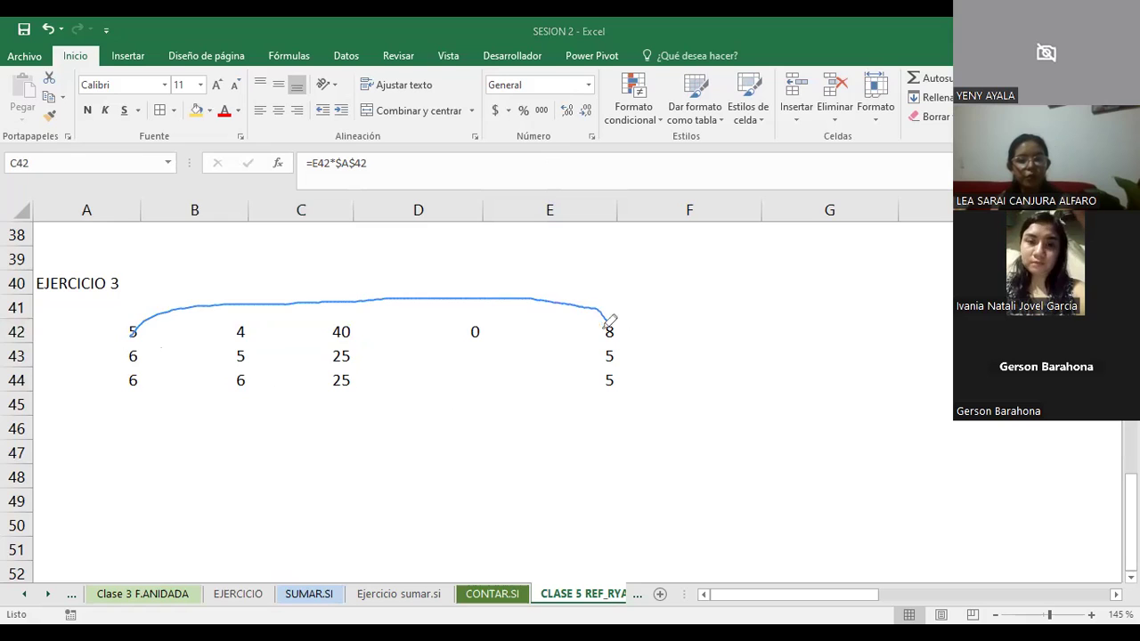
pyautogui.moveTo(134, 328); pyautogui.dragTo(598, 353)
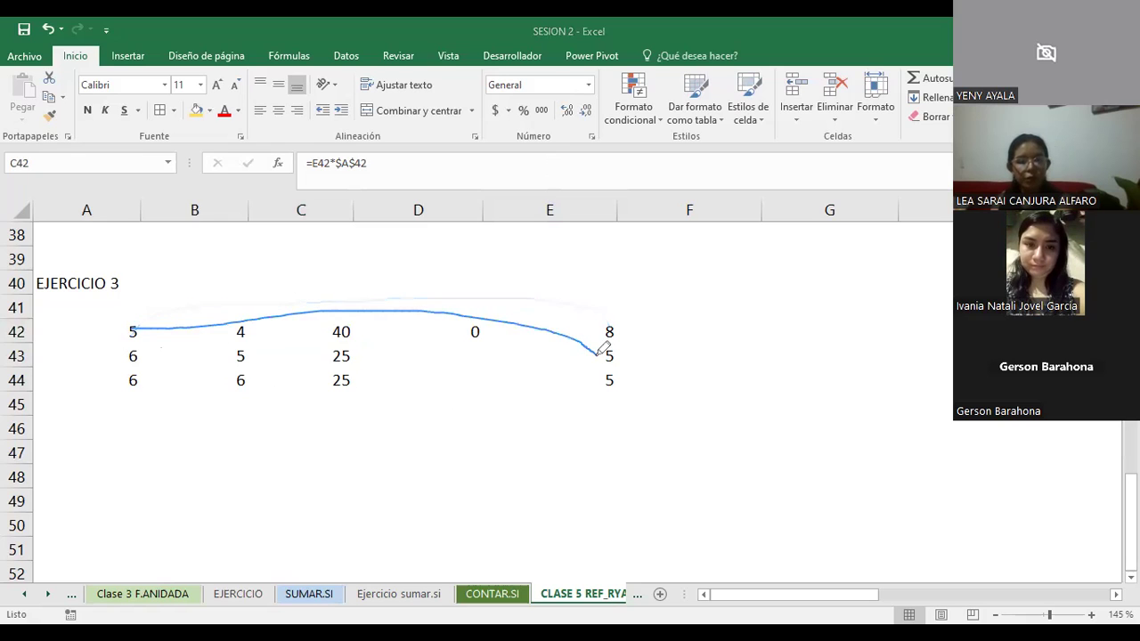
pyautogui.moveTo(134, 334)
pyautogui.mouseDown()
pyautogui.moveTo(565, 360)
pyautogui.moveTo(620, 386)
pyautogui.moveTo(611, 384)
pyautogui.mouseUp()
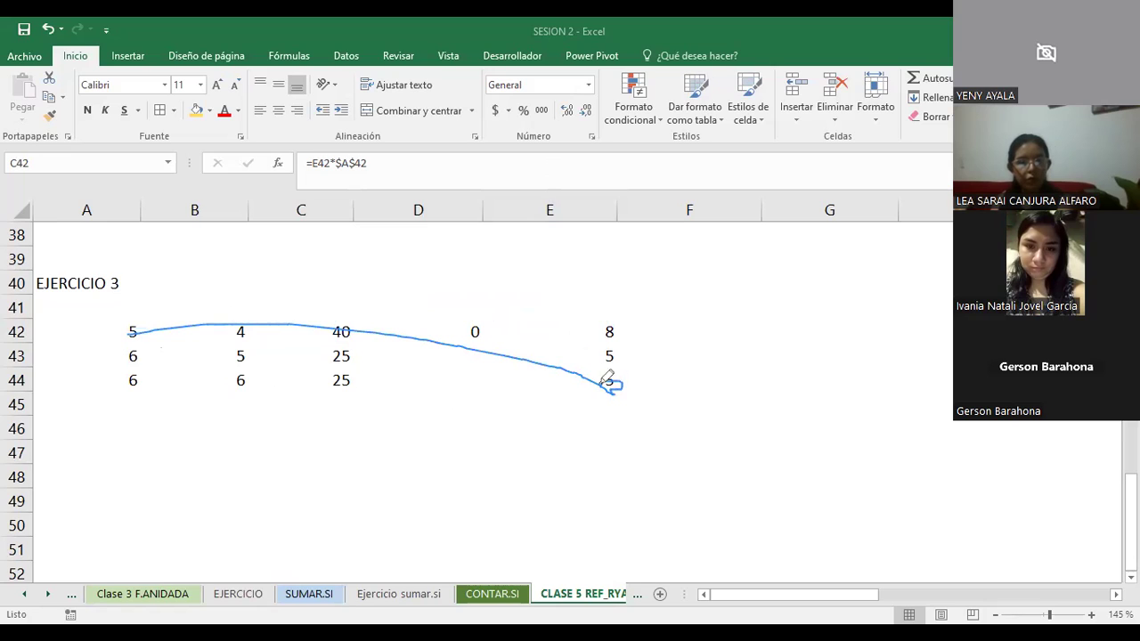